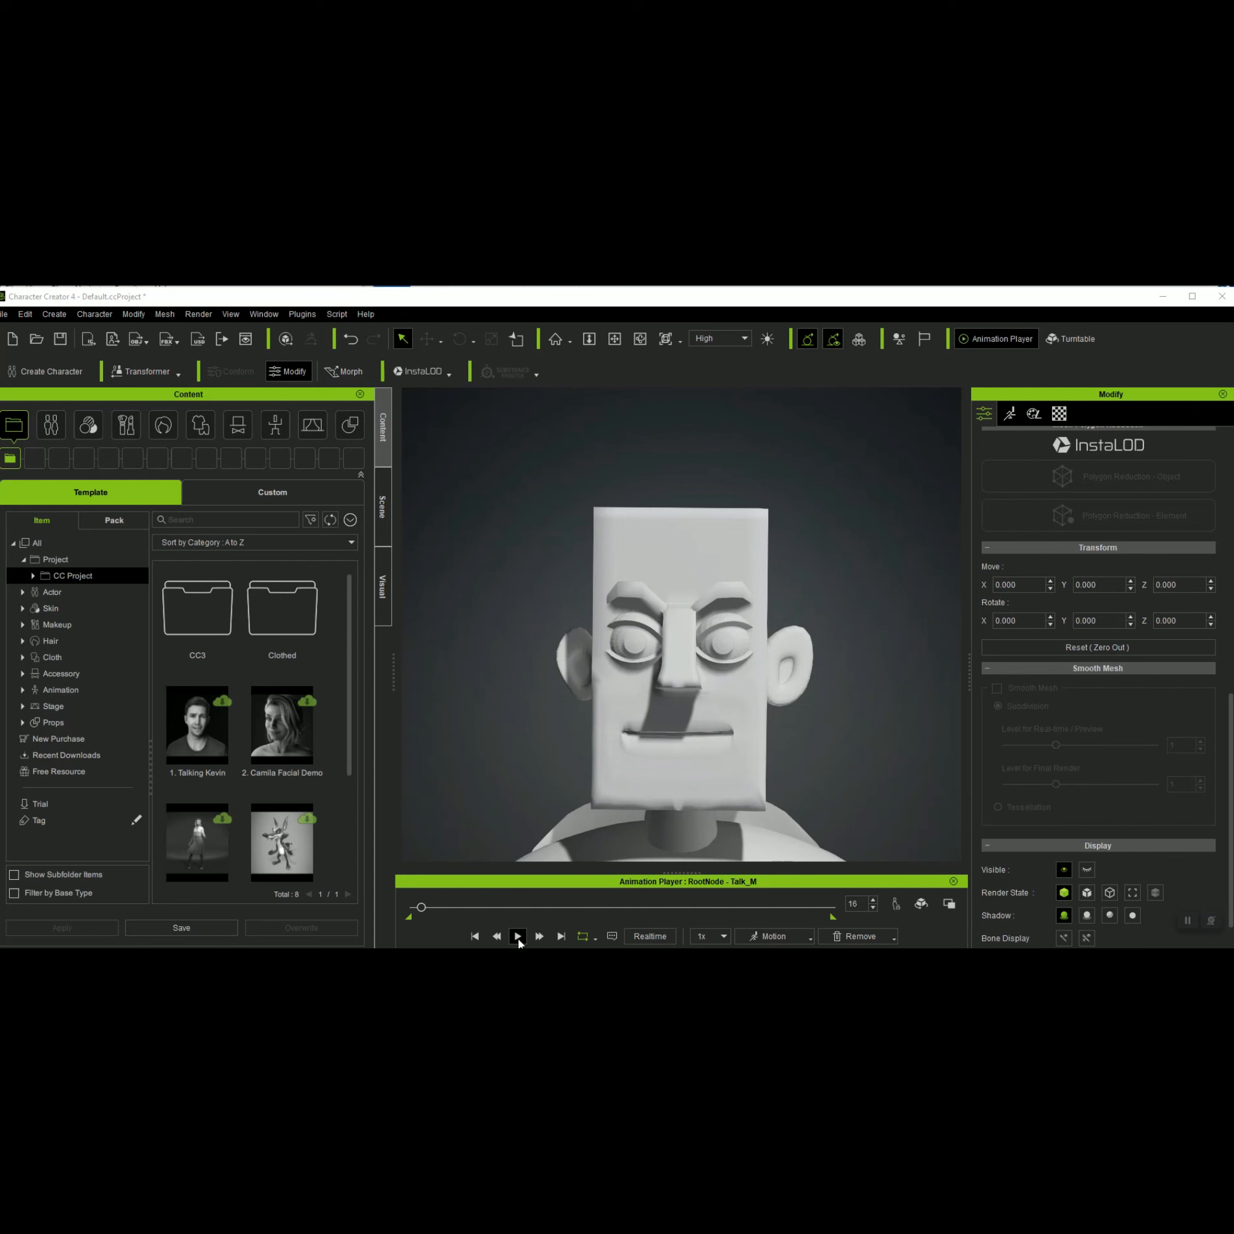
Play the Talk_M motion on the character and replace it with the male Walk_M motion
left_click(517, 936)
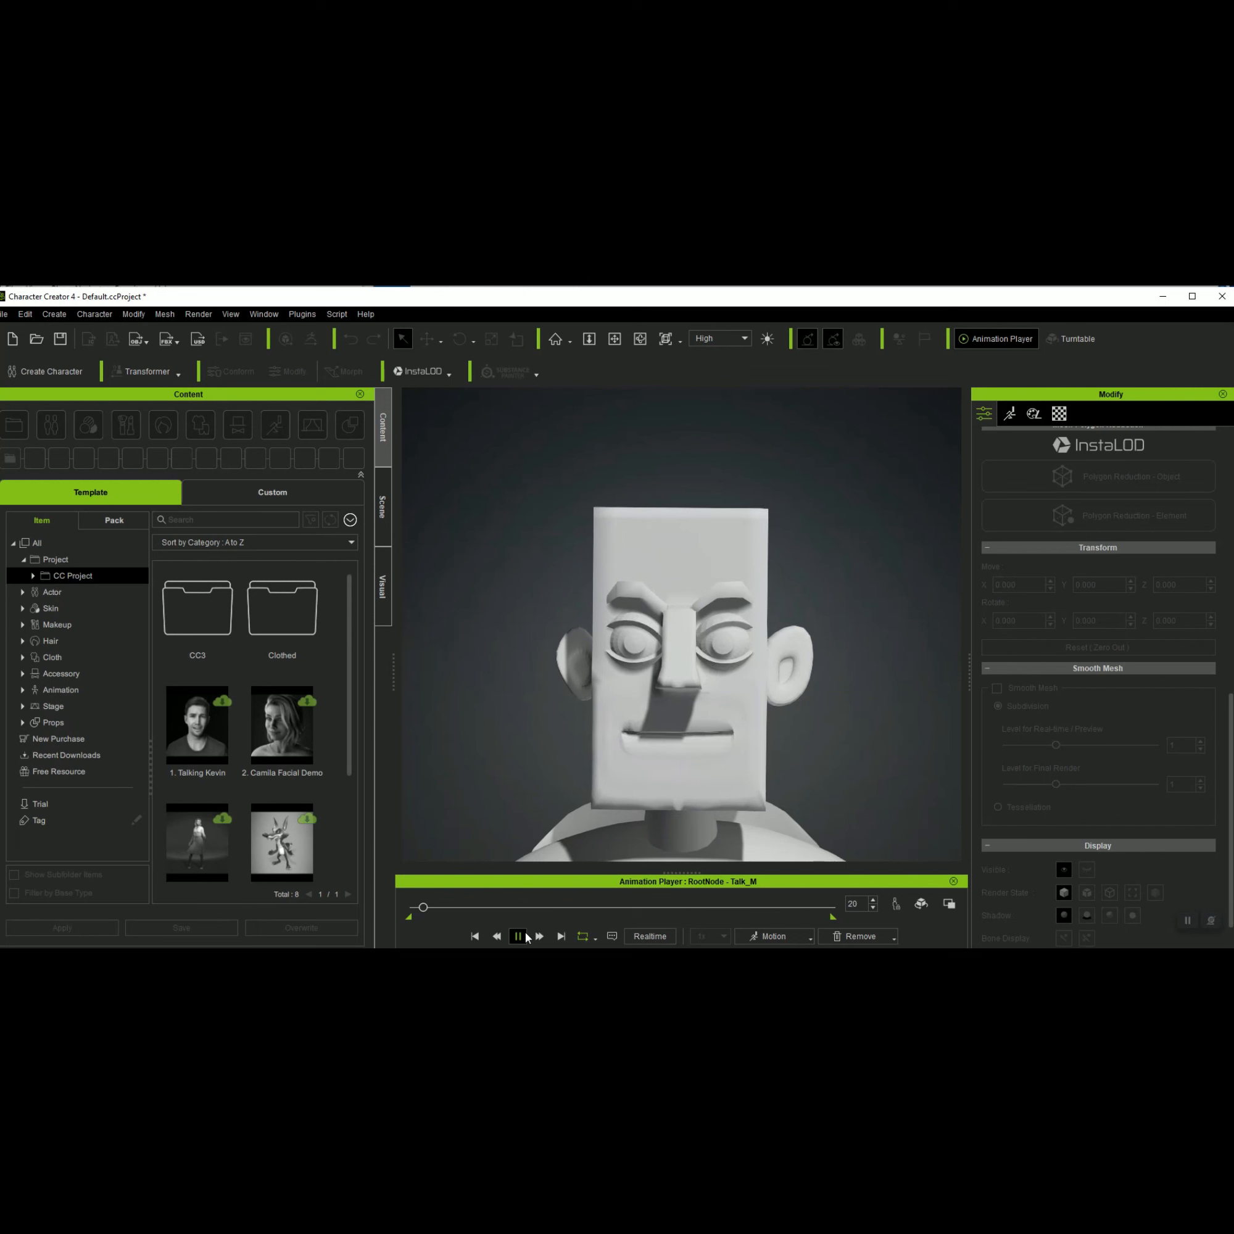
left_click(755, 936)
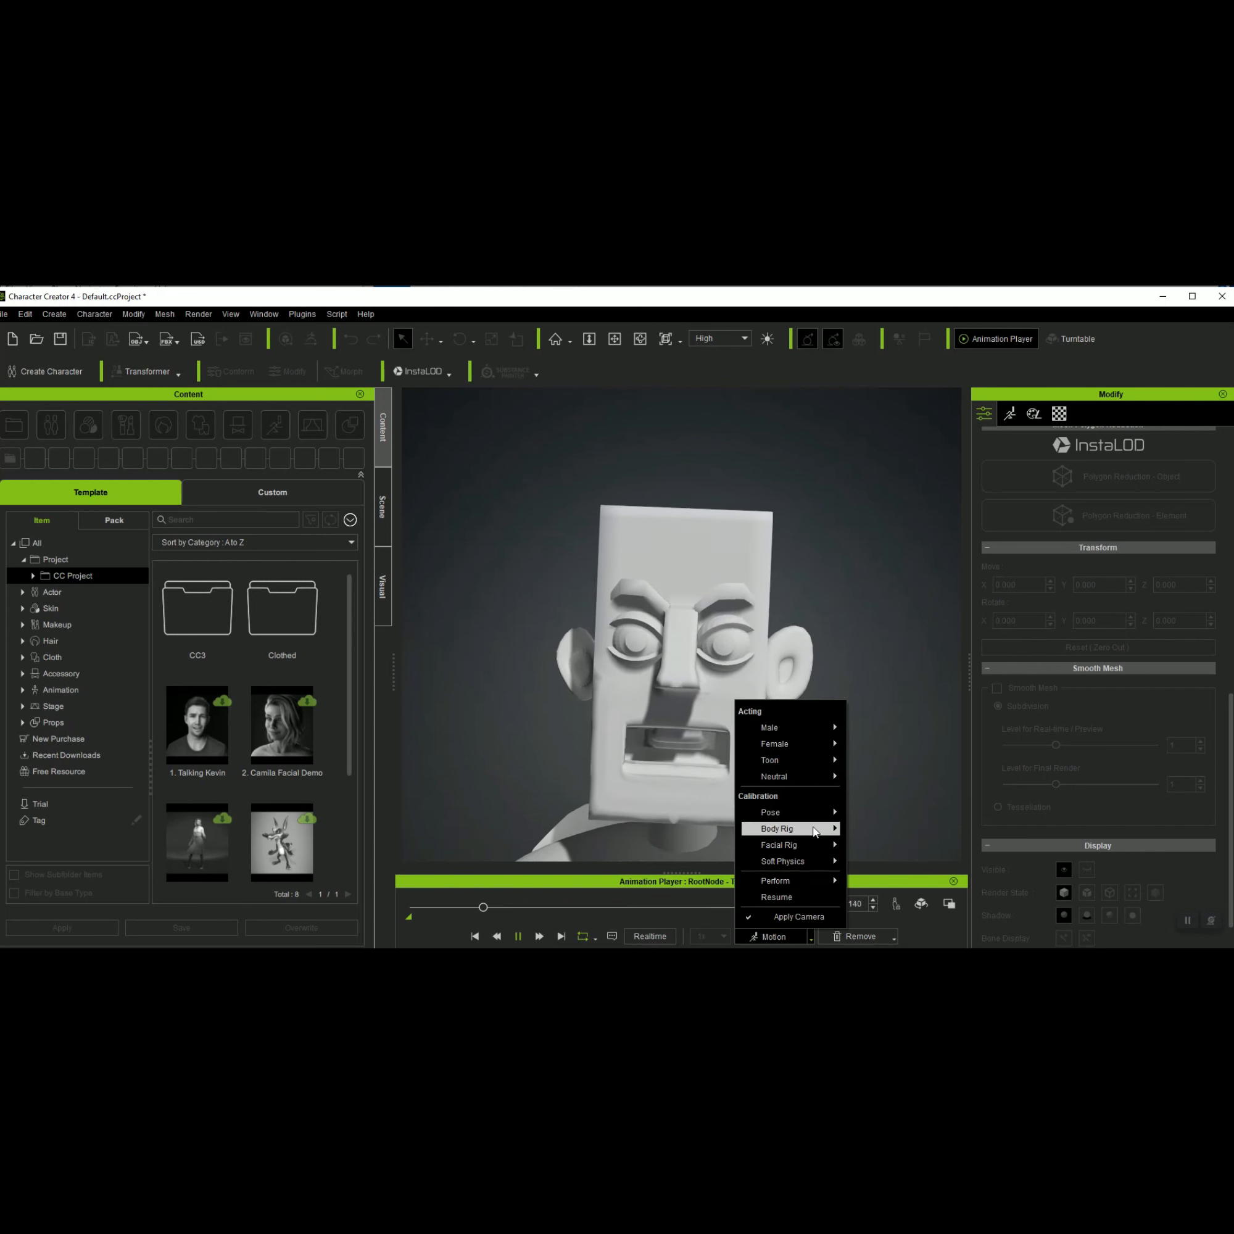
left_click(794, 720)
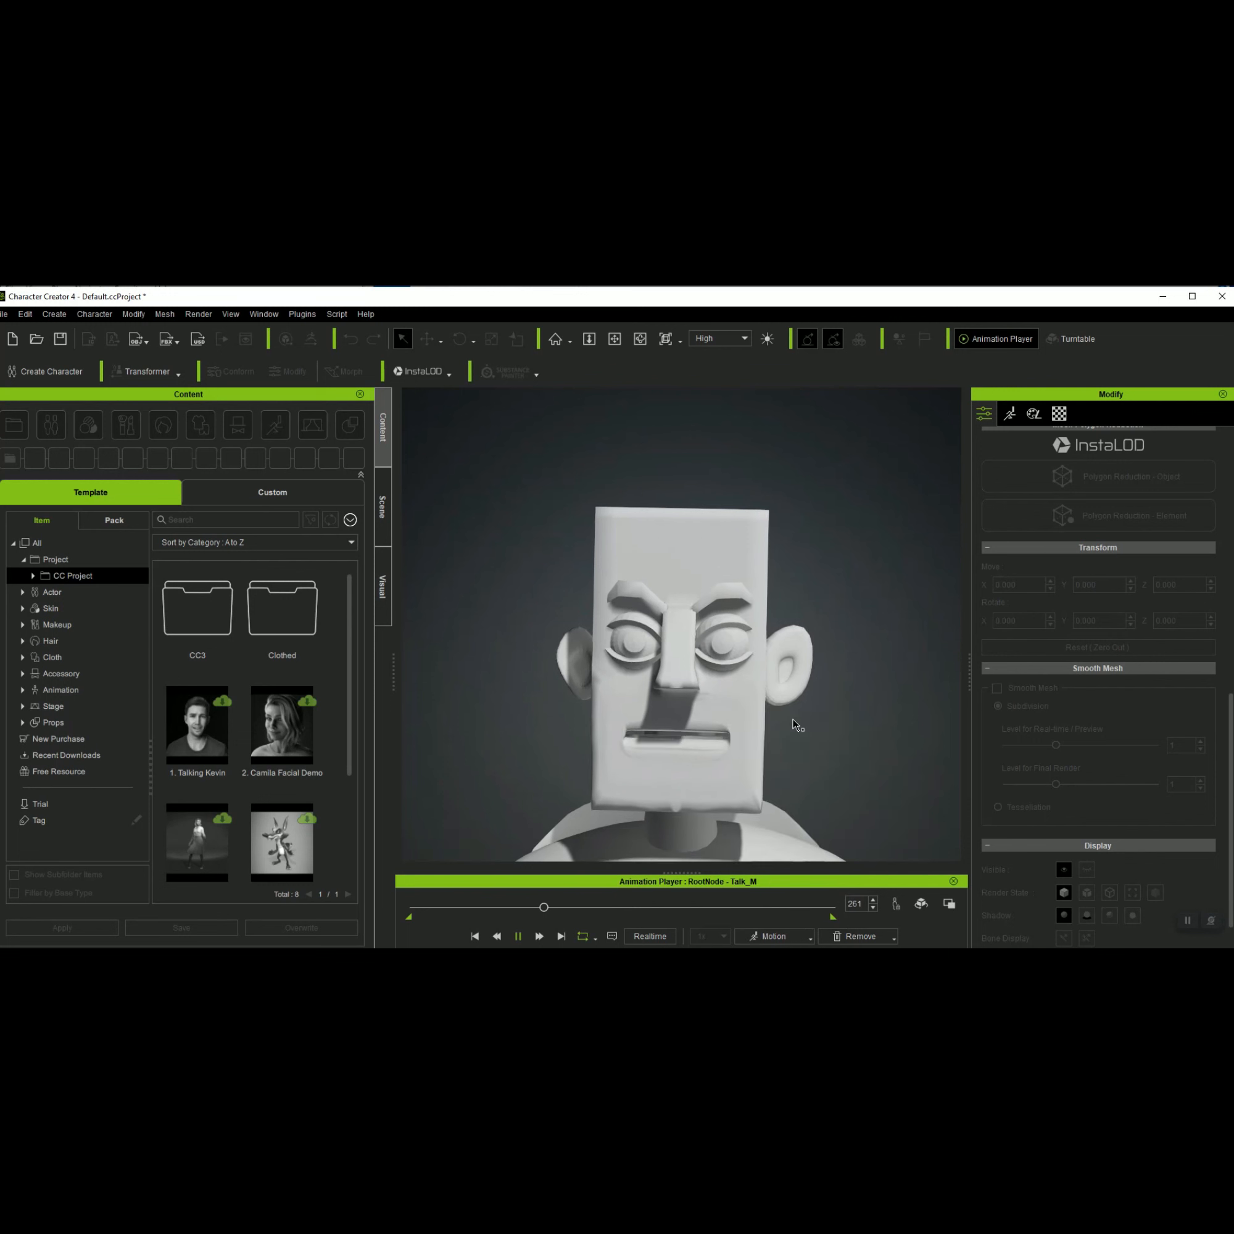
left_click(751, 935)
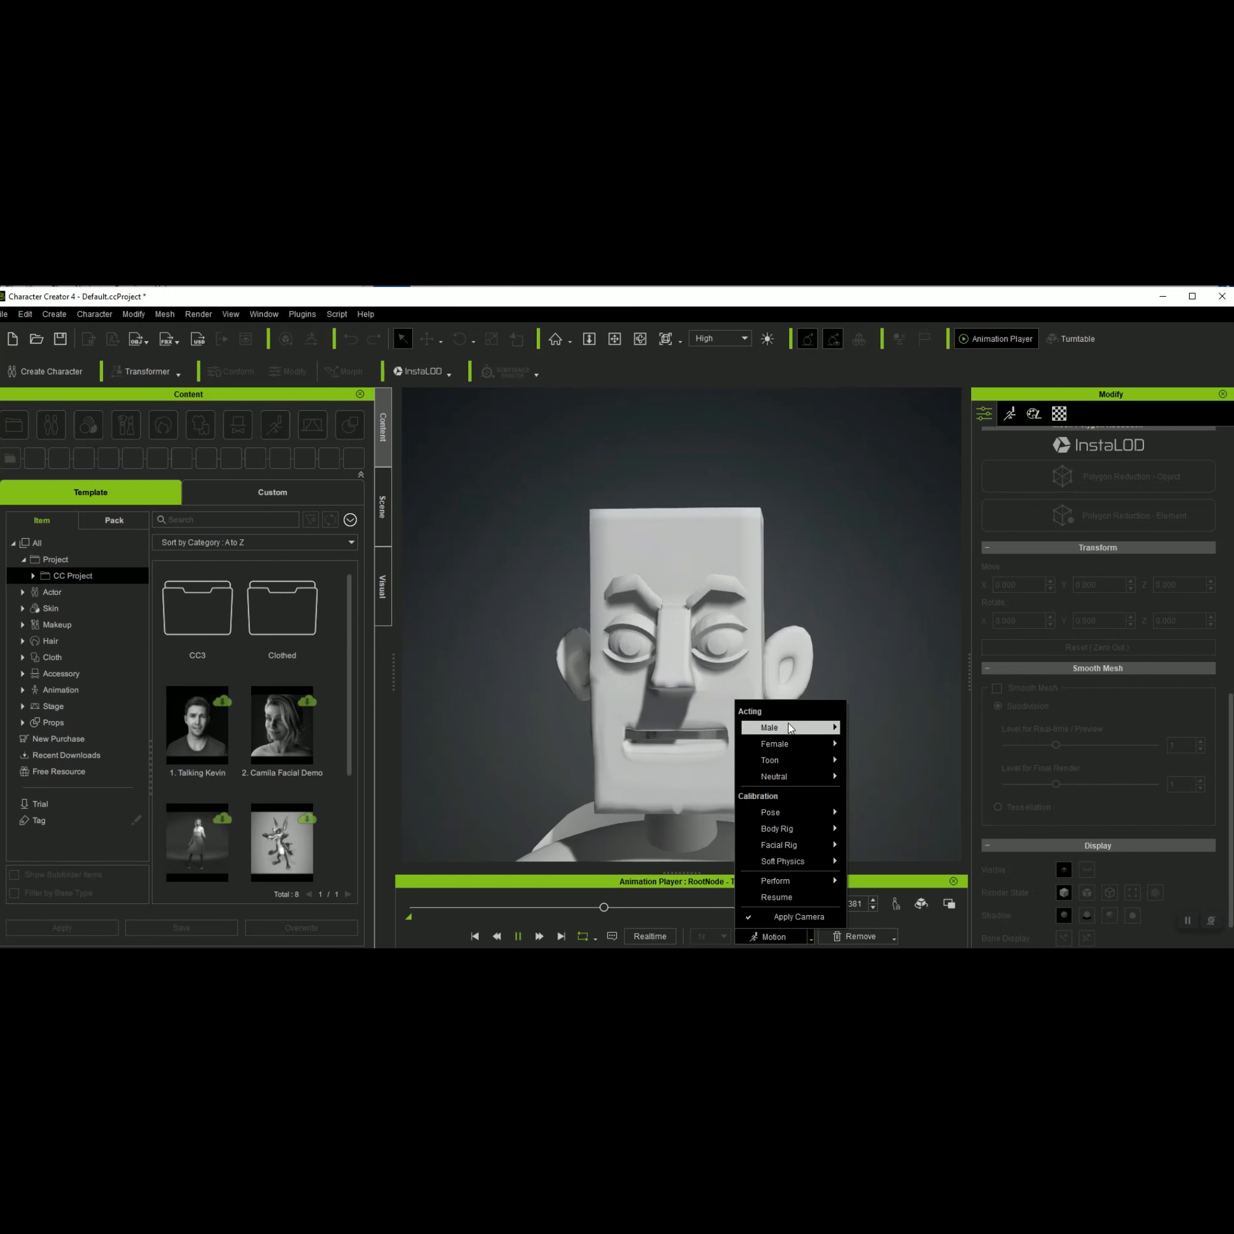
mouse_move(820, 728)
left_click(880, 776)
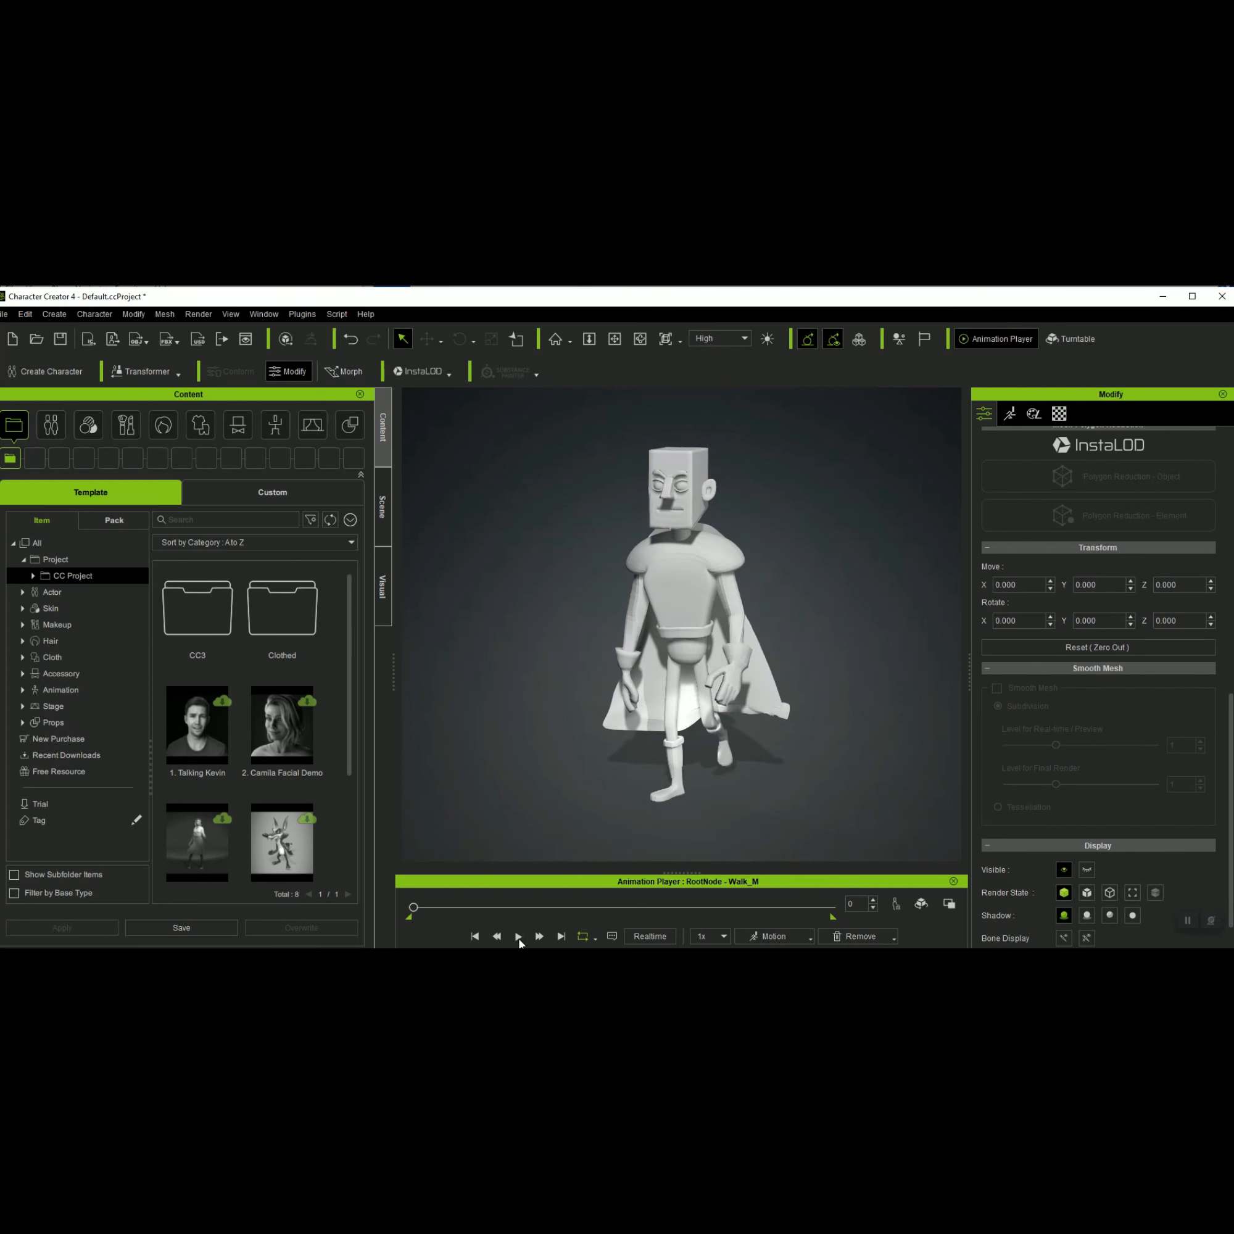
Play back the walk motion to check how the caped character and its cape move
left_click(518, 937)
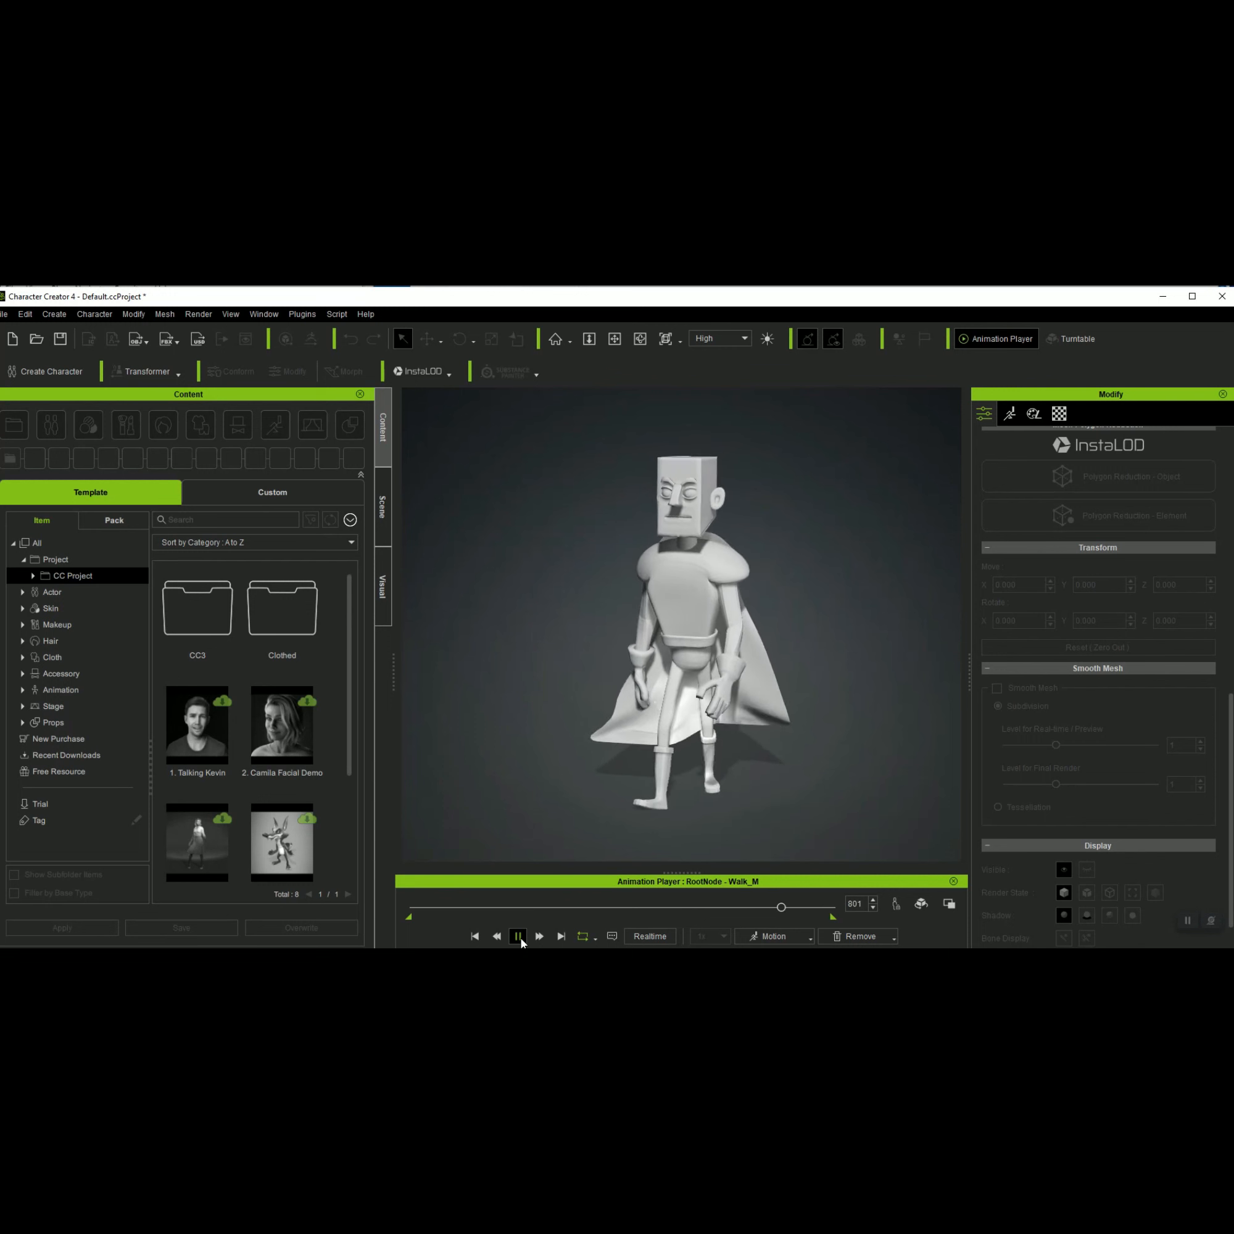
left_click(518, 936)
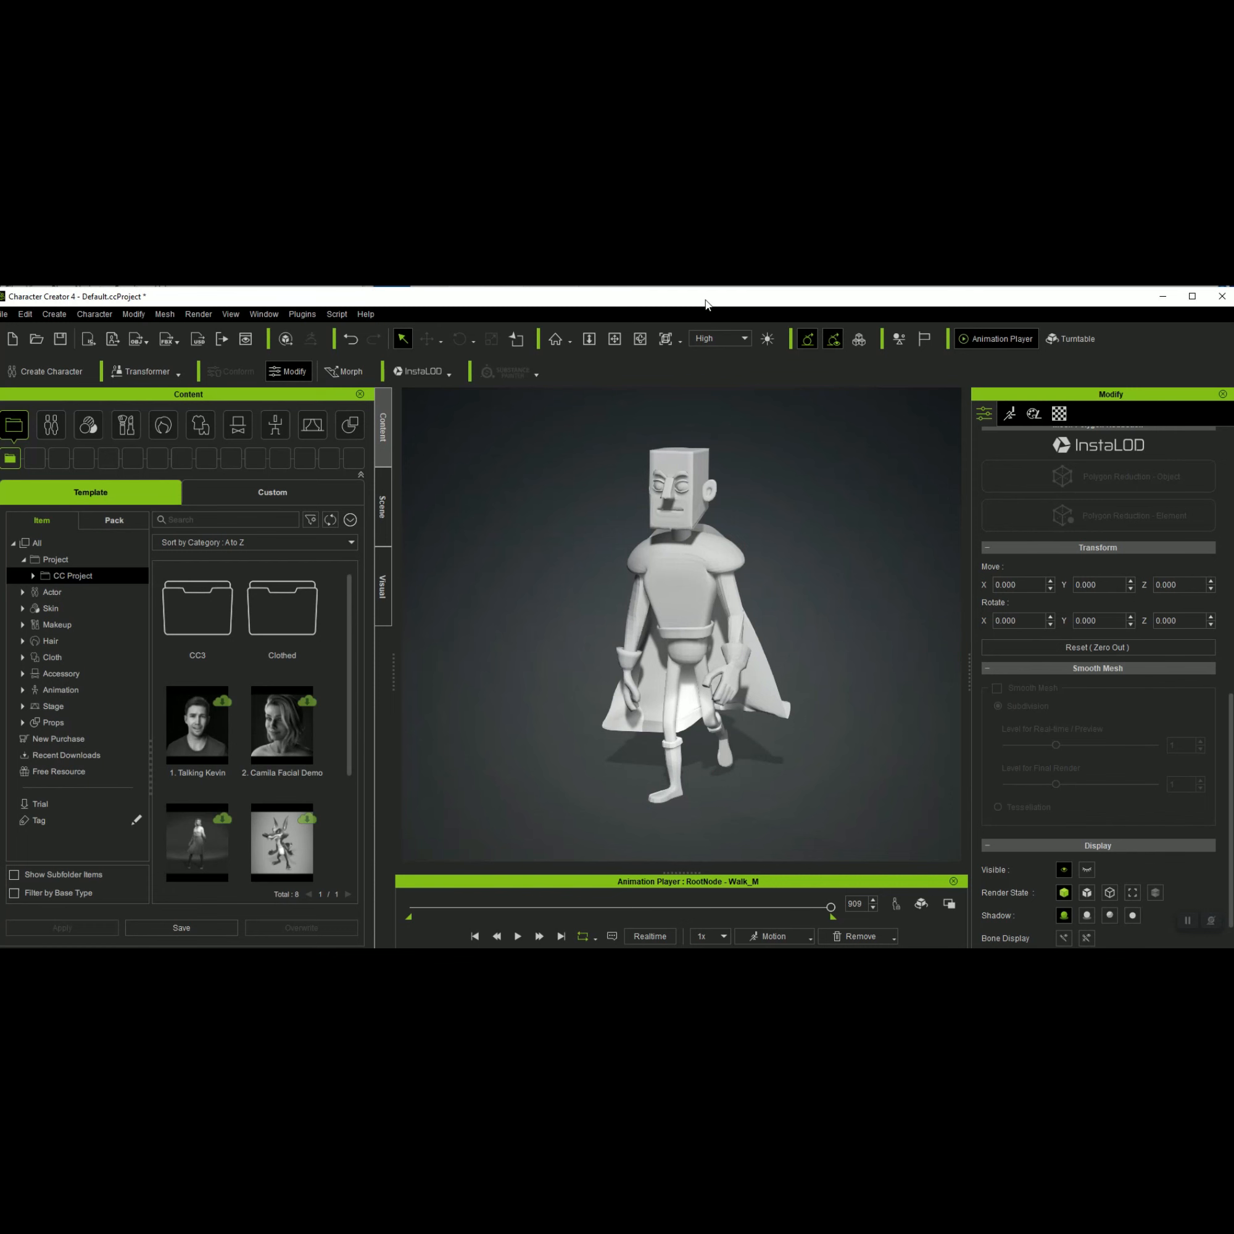
Examine the character's attribute settings, including display, auto-blink, modification tools, mesh polygon reduction and transform
left_click_drag(706, 305, 671, 285)
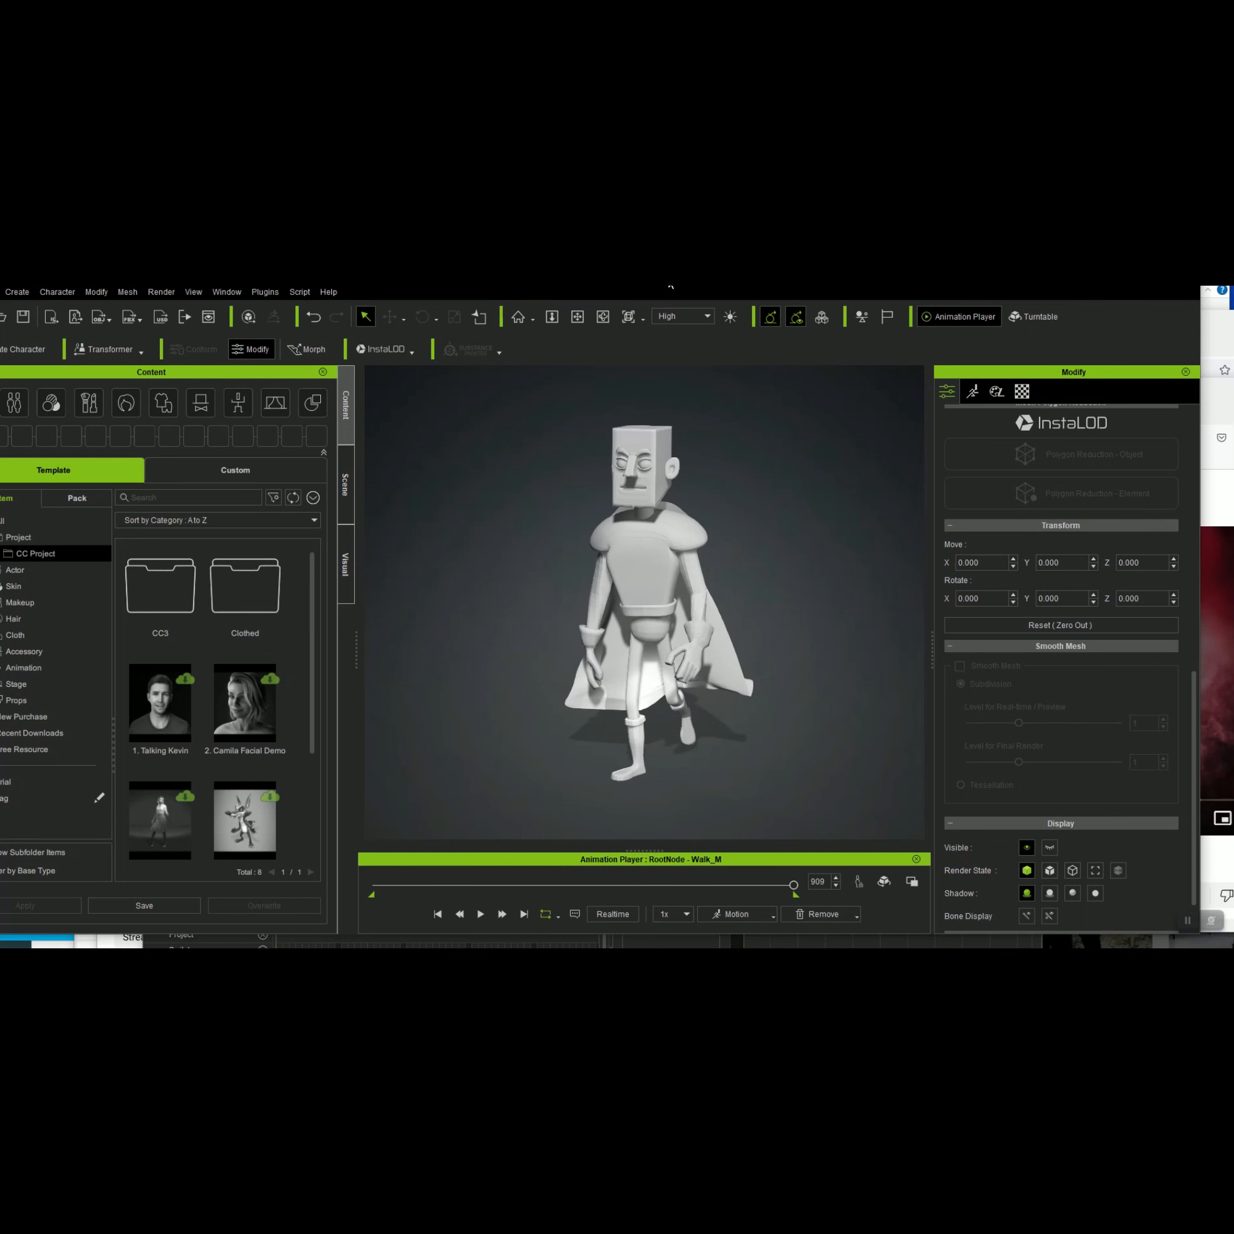
left_click_drag(670, 285, 678, 283)
left_click(979, 389)
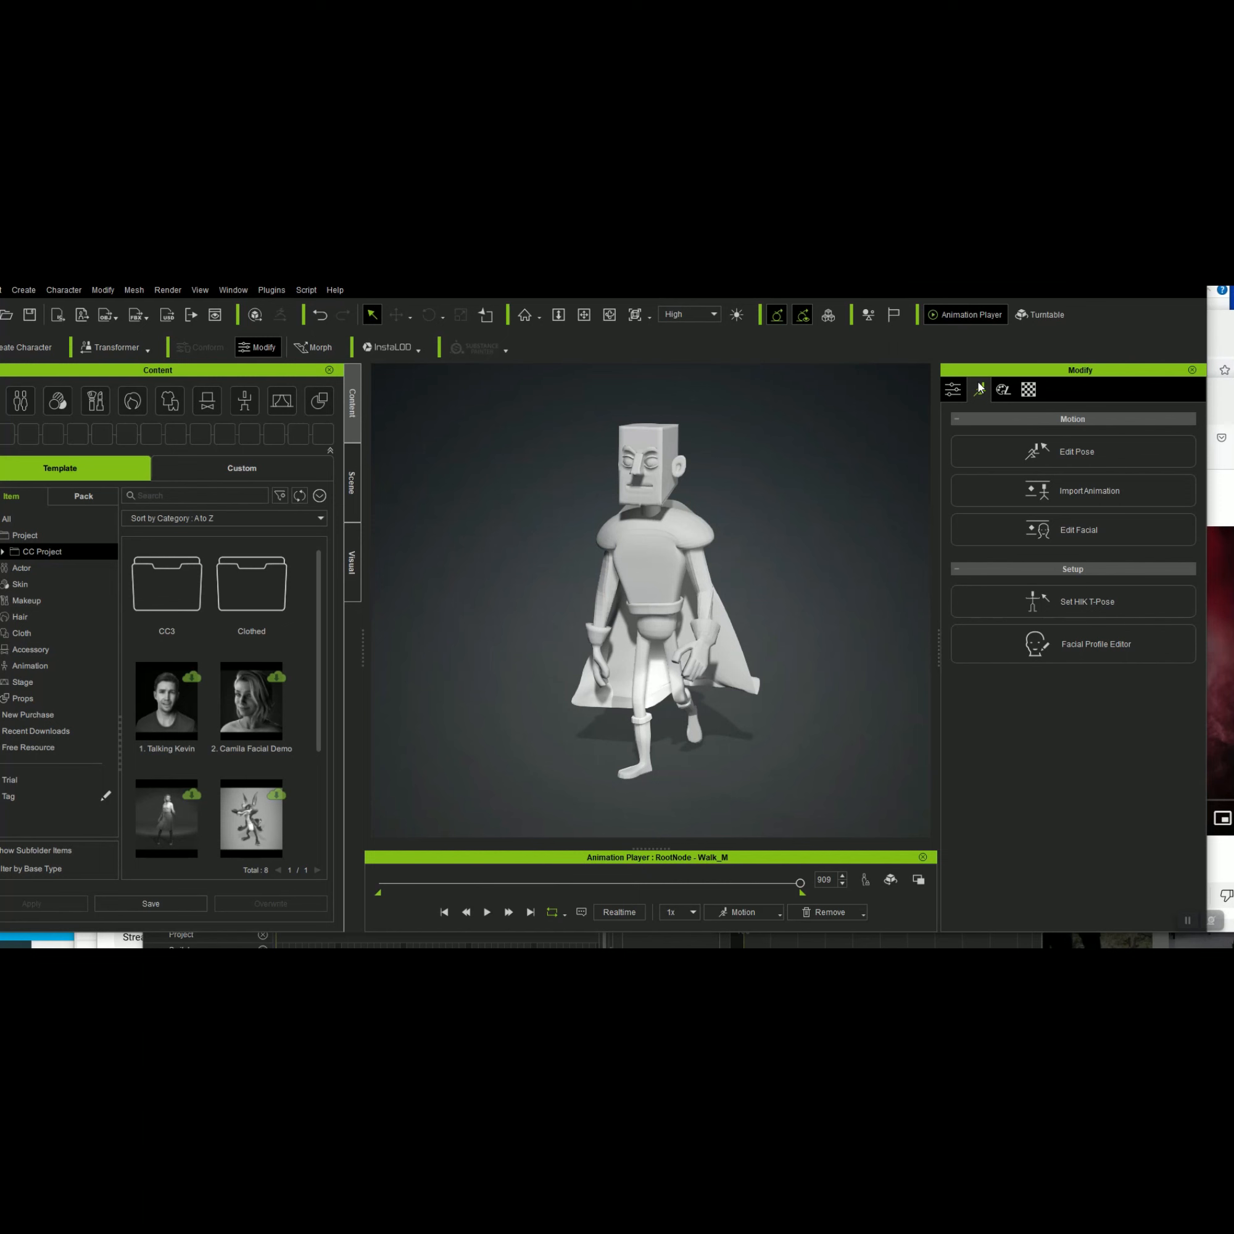
left_click(952, 389)
scroll(1021, 483, "down", 2)
scroll(1021, 483, "up", 10)
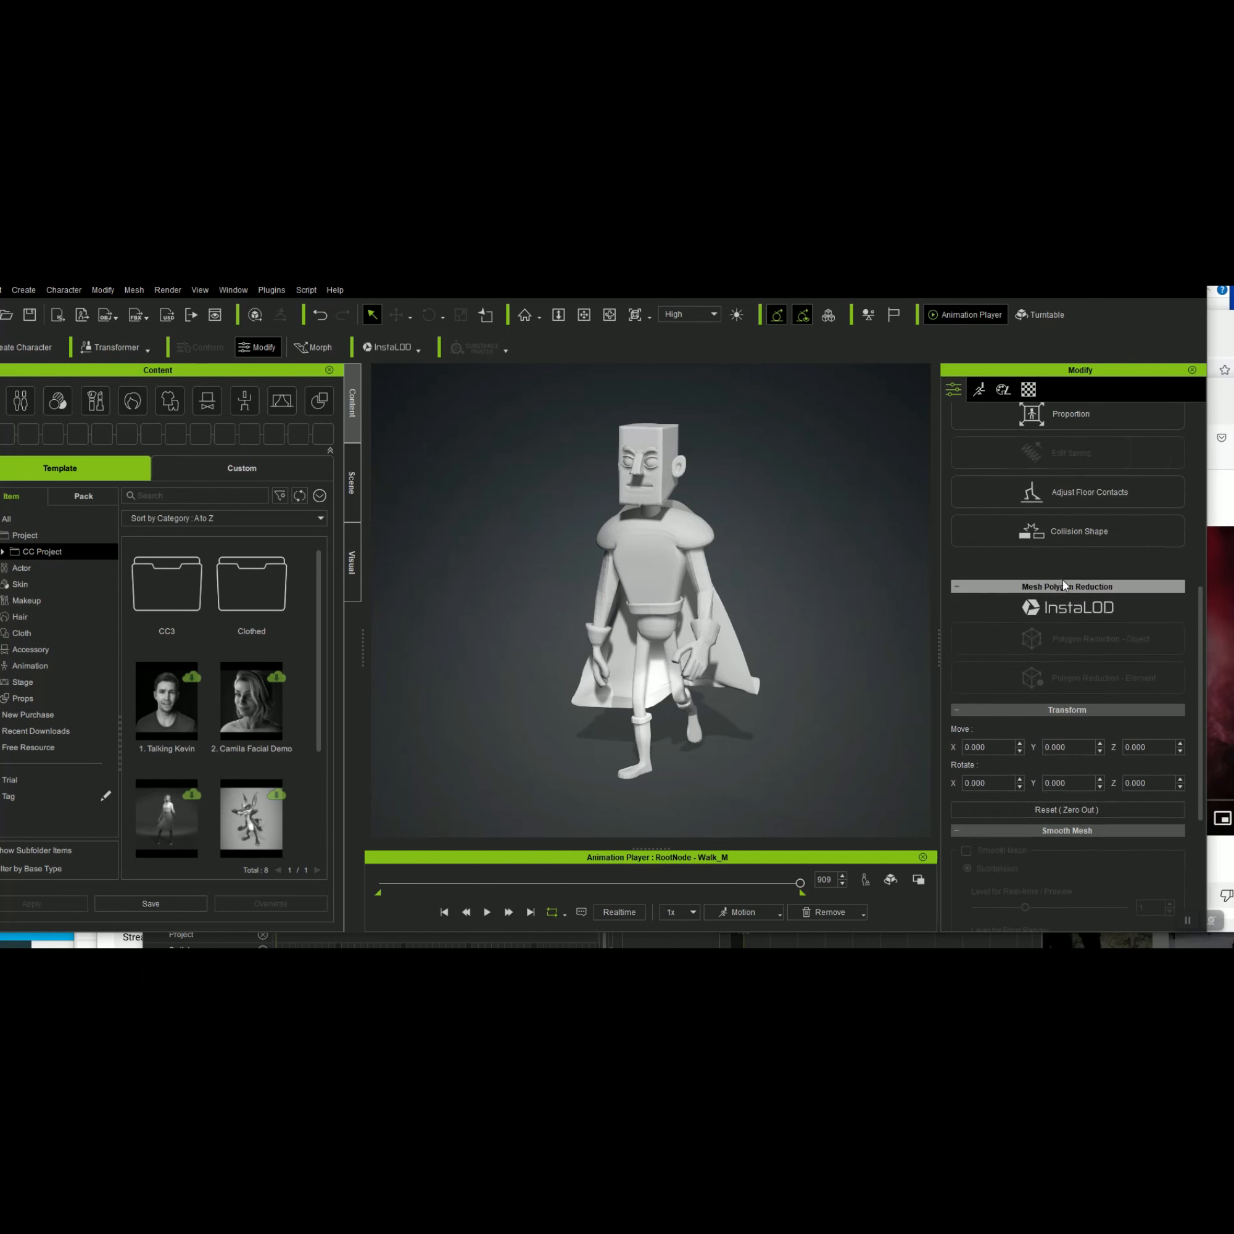
scroll(1037, 512, "down", 8)
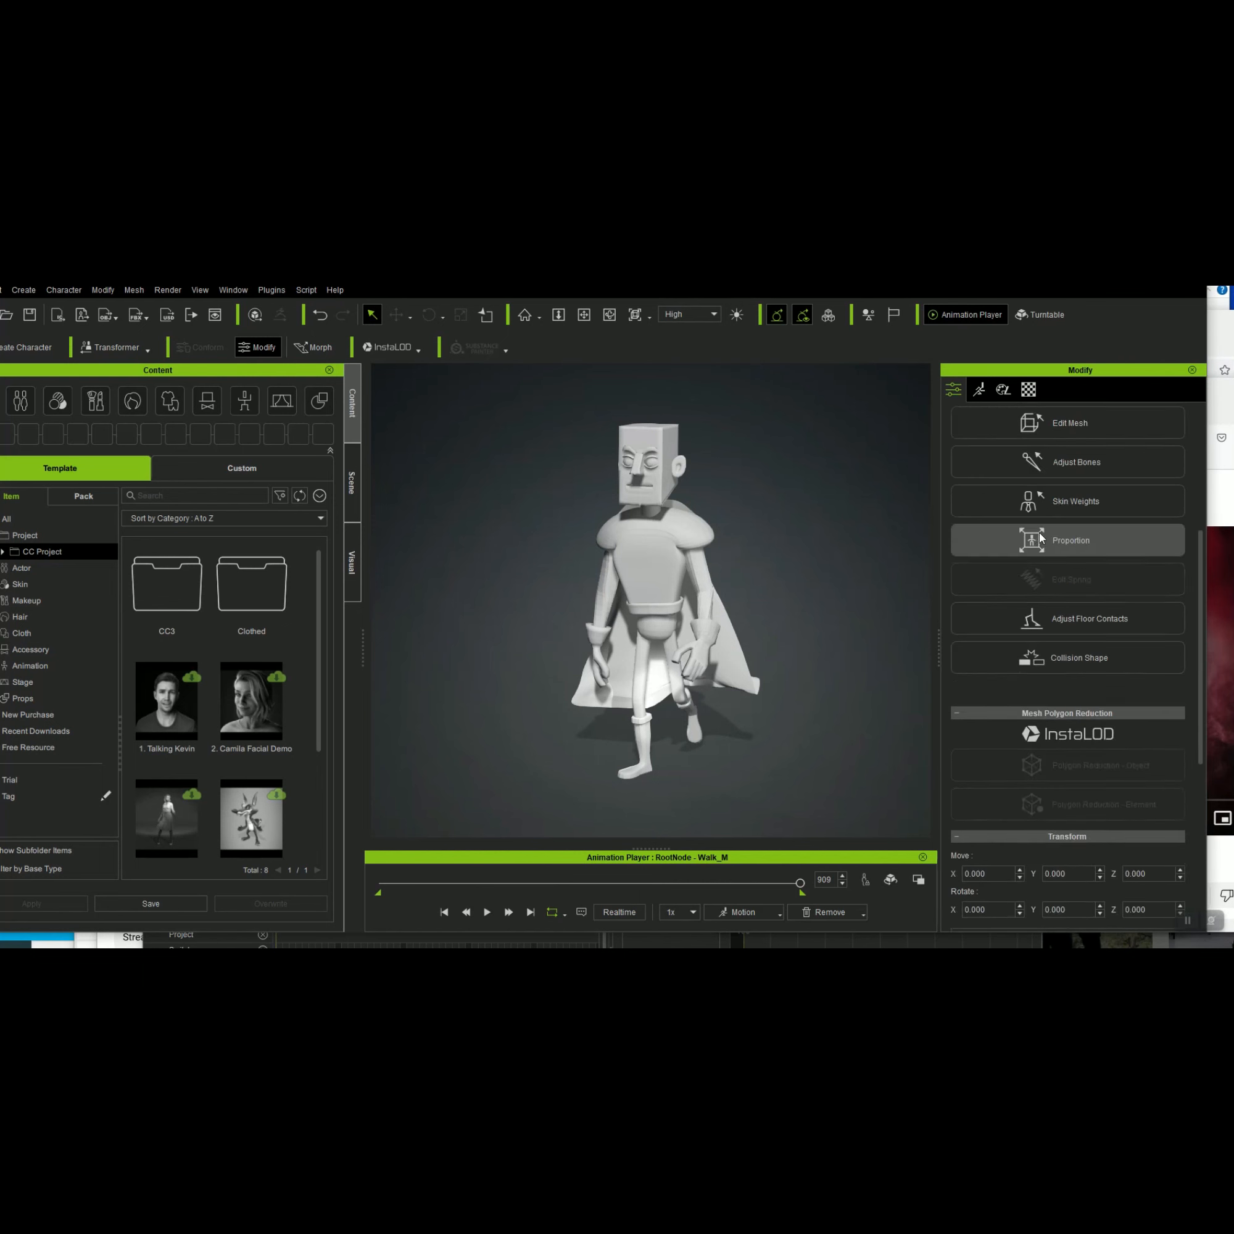
scroll(1100, 568, "up", 2)
scroll(1101, 564, "up", 1)
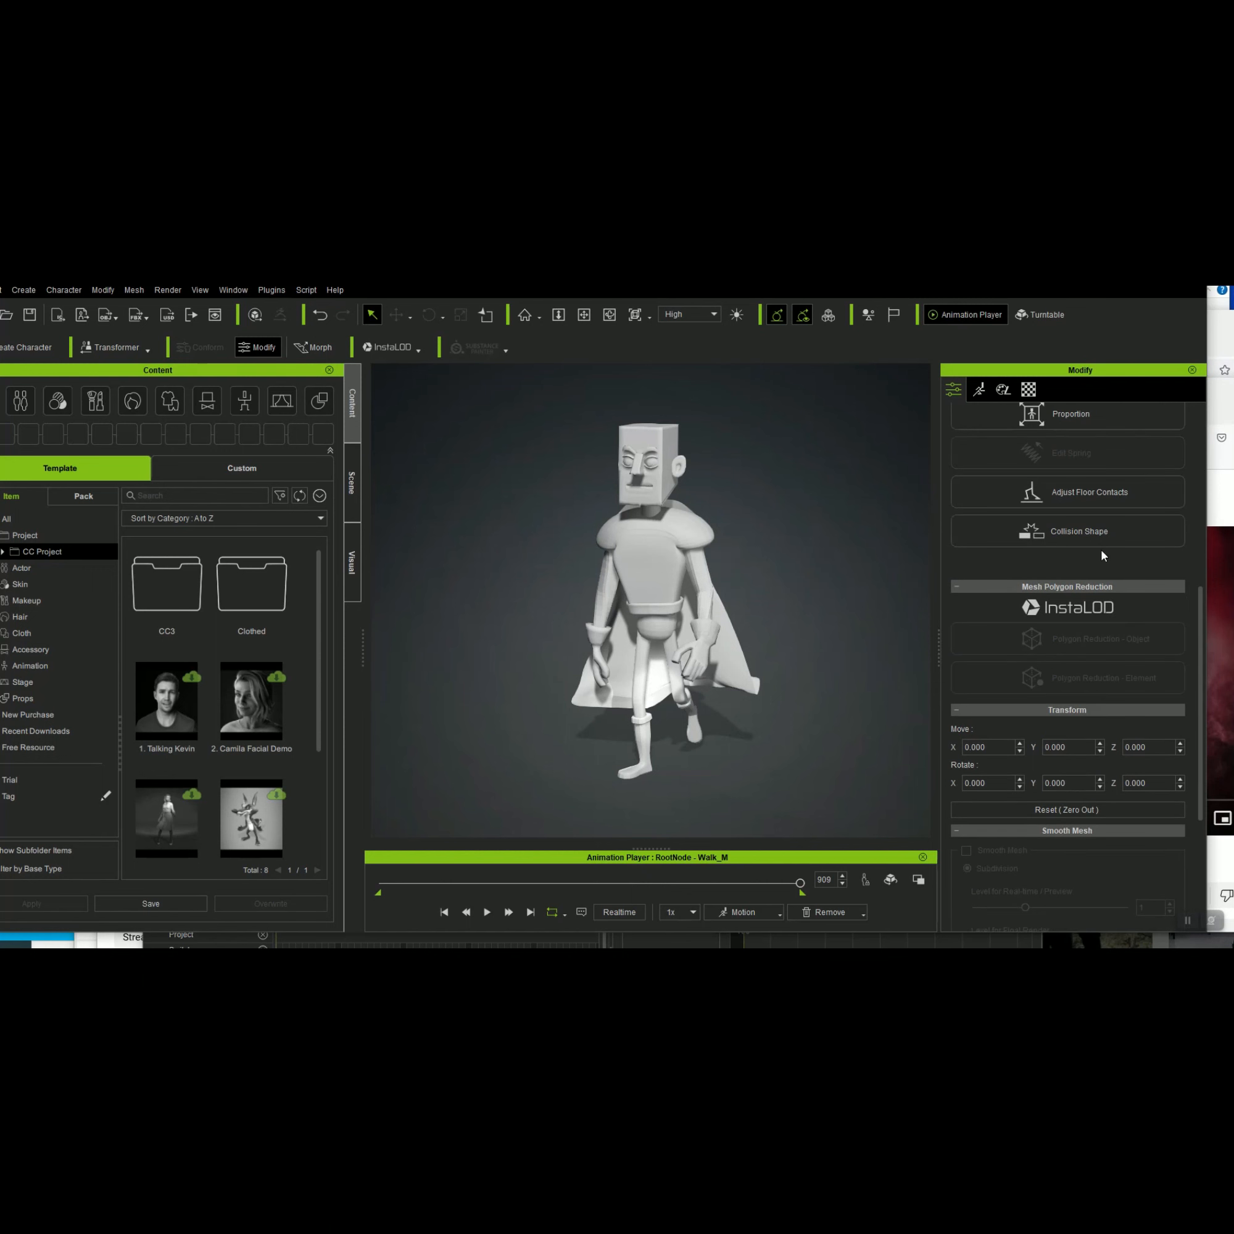
scroll(1105, 564, "down", 3)
scroll(1108, 577, "up", 6)
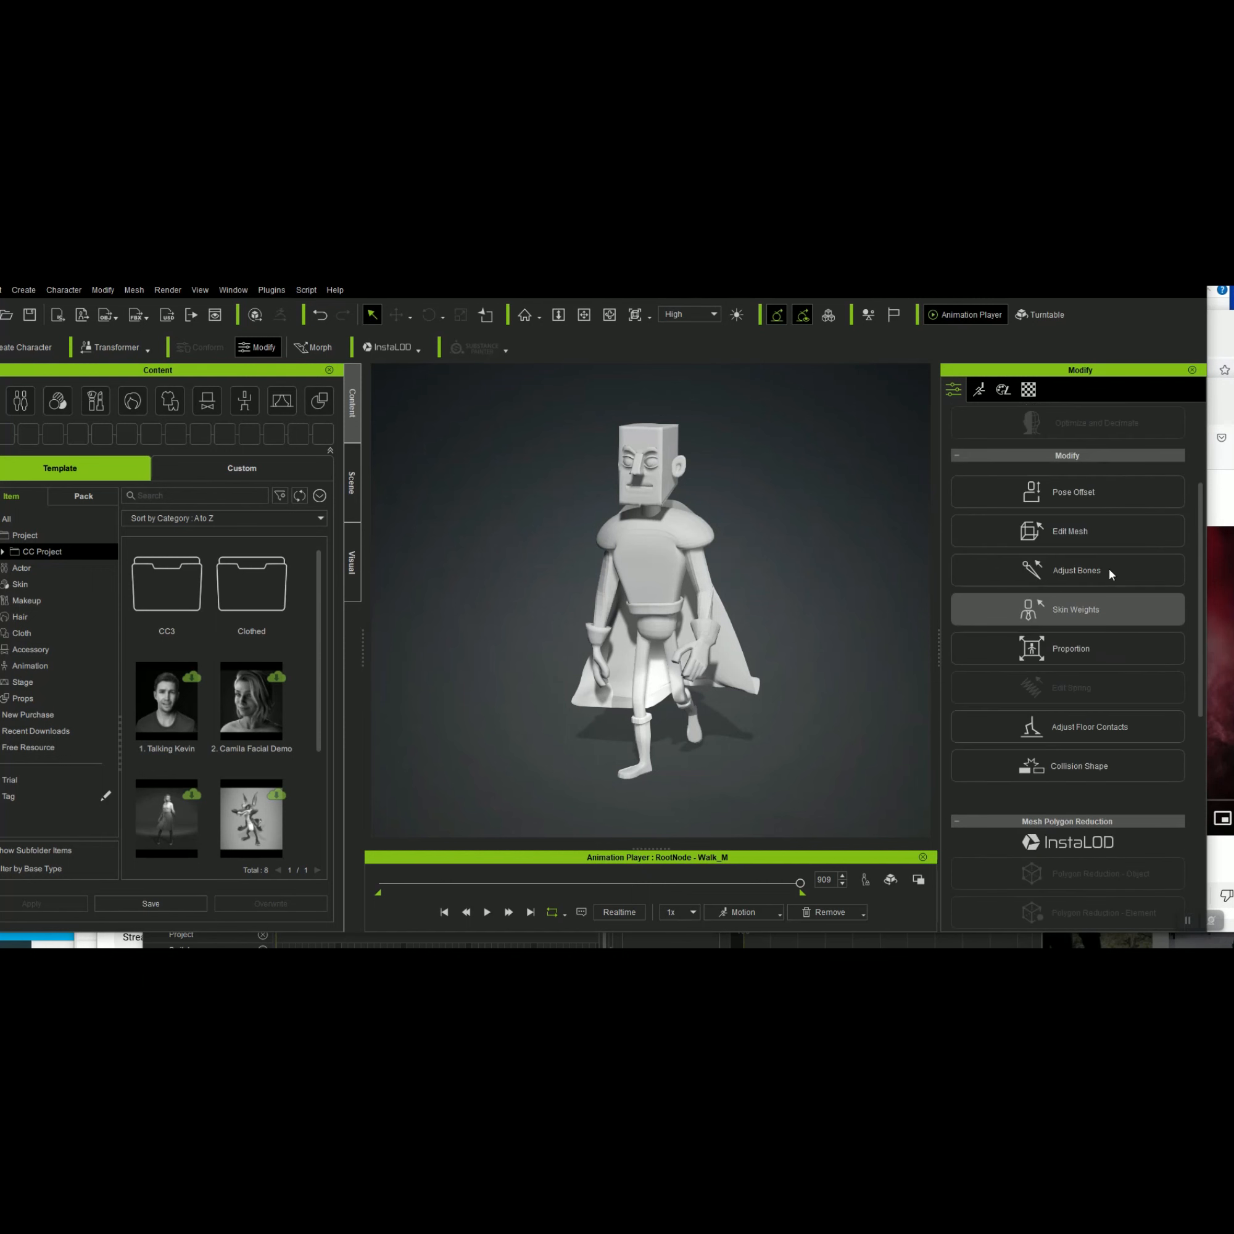
scroll(1111, 573, "up", 5)
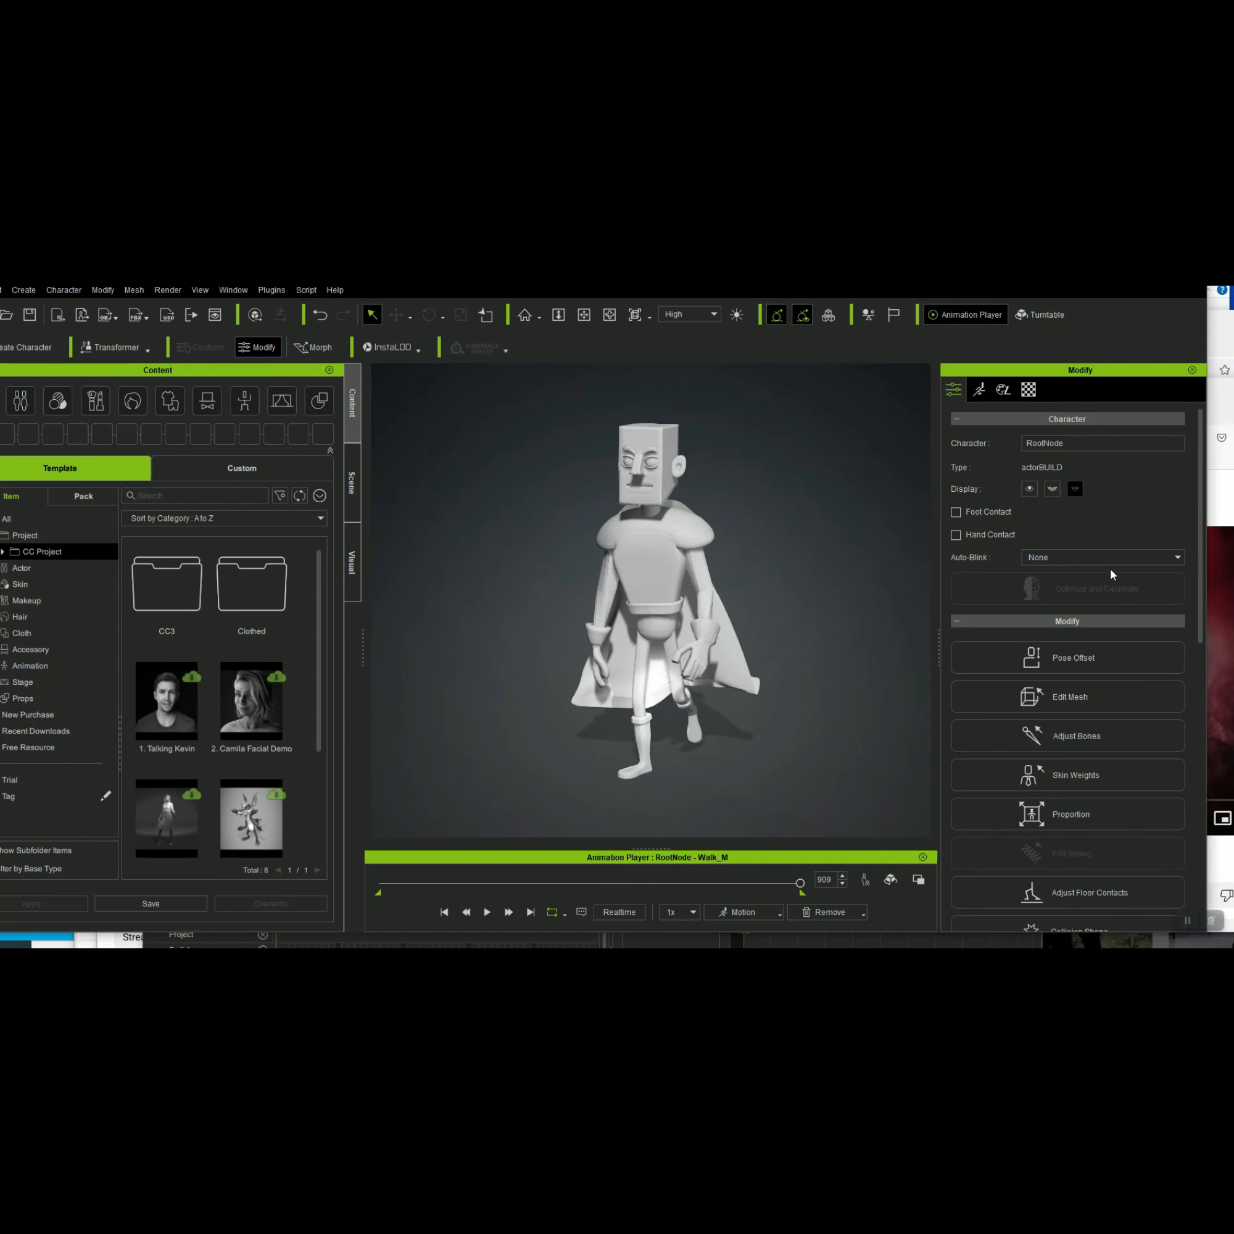
Compare the character's motion and facial setup tools with its mesh, bone and skin weight tools
left_click(980, 389)
left_click(953, 389)
scroll(1082, 641, "down", 6)
scroll(1084, 665, "up", 4)
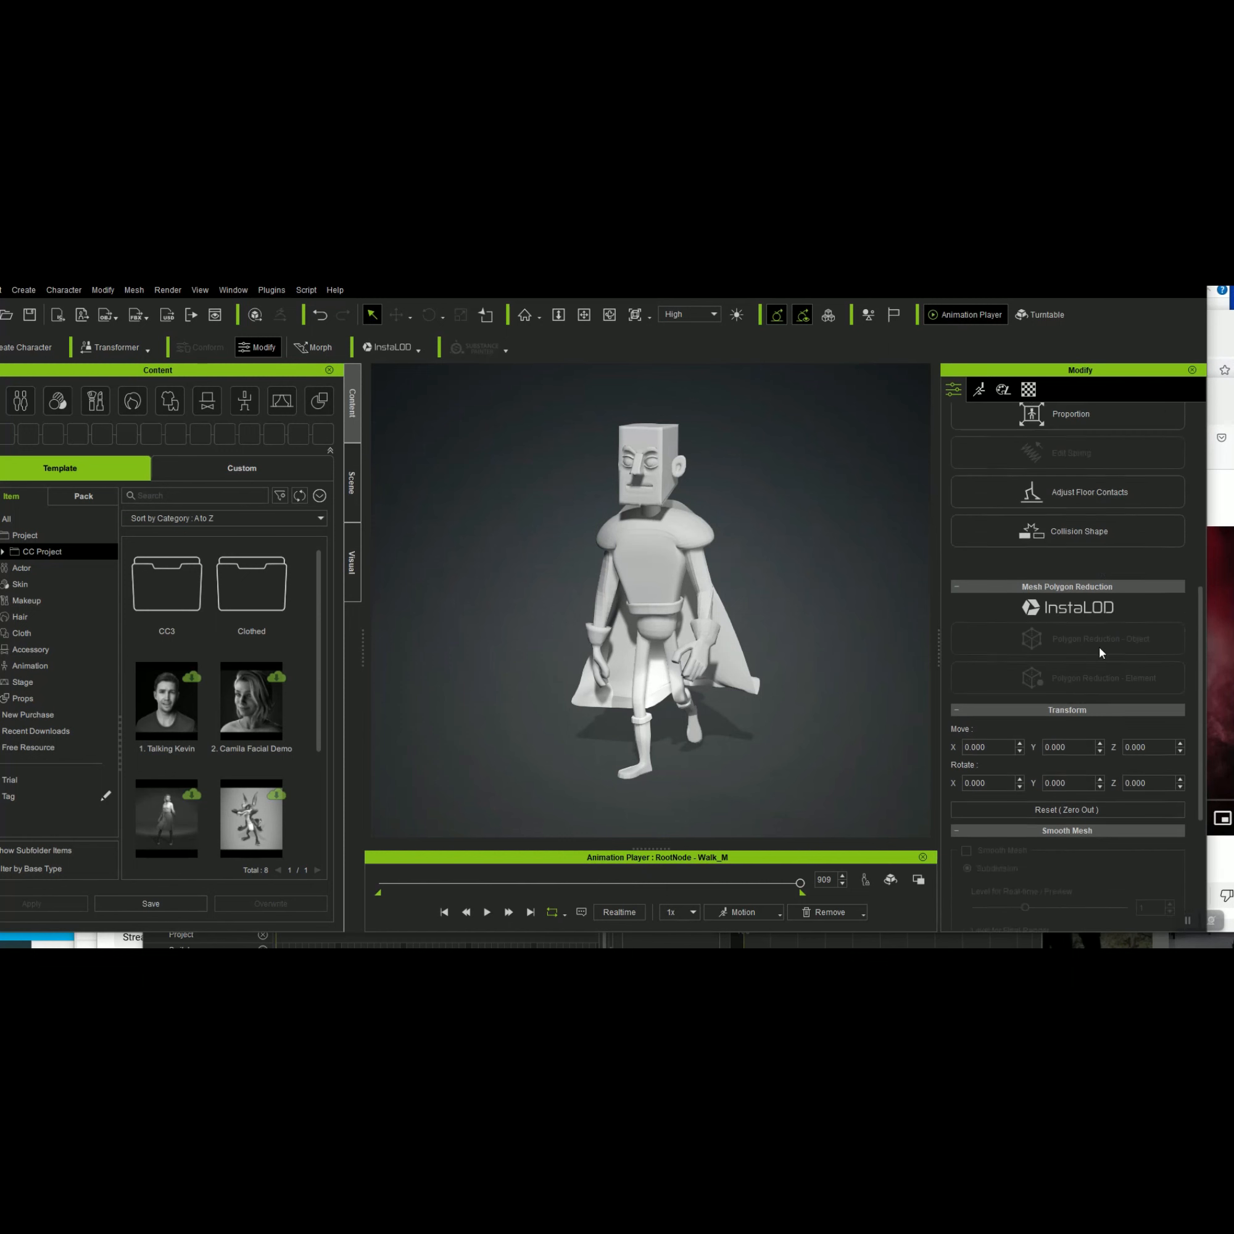
scroll(1107, 646, "up", 1)
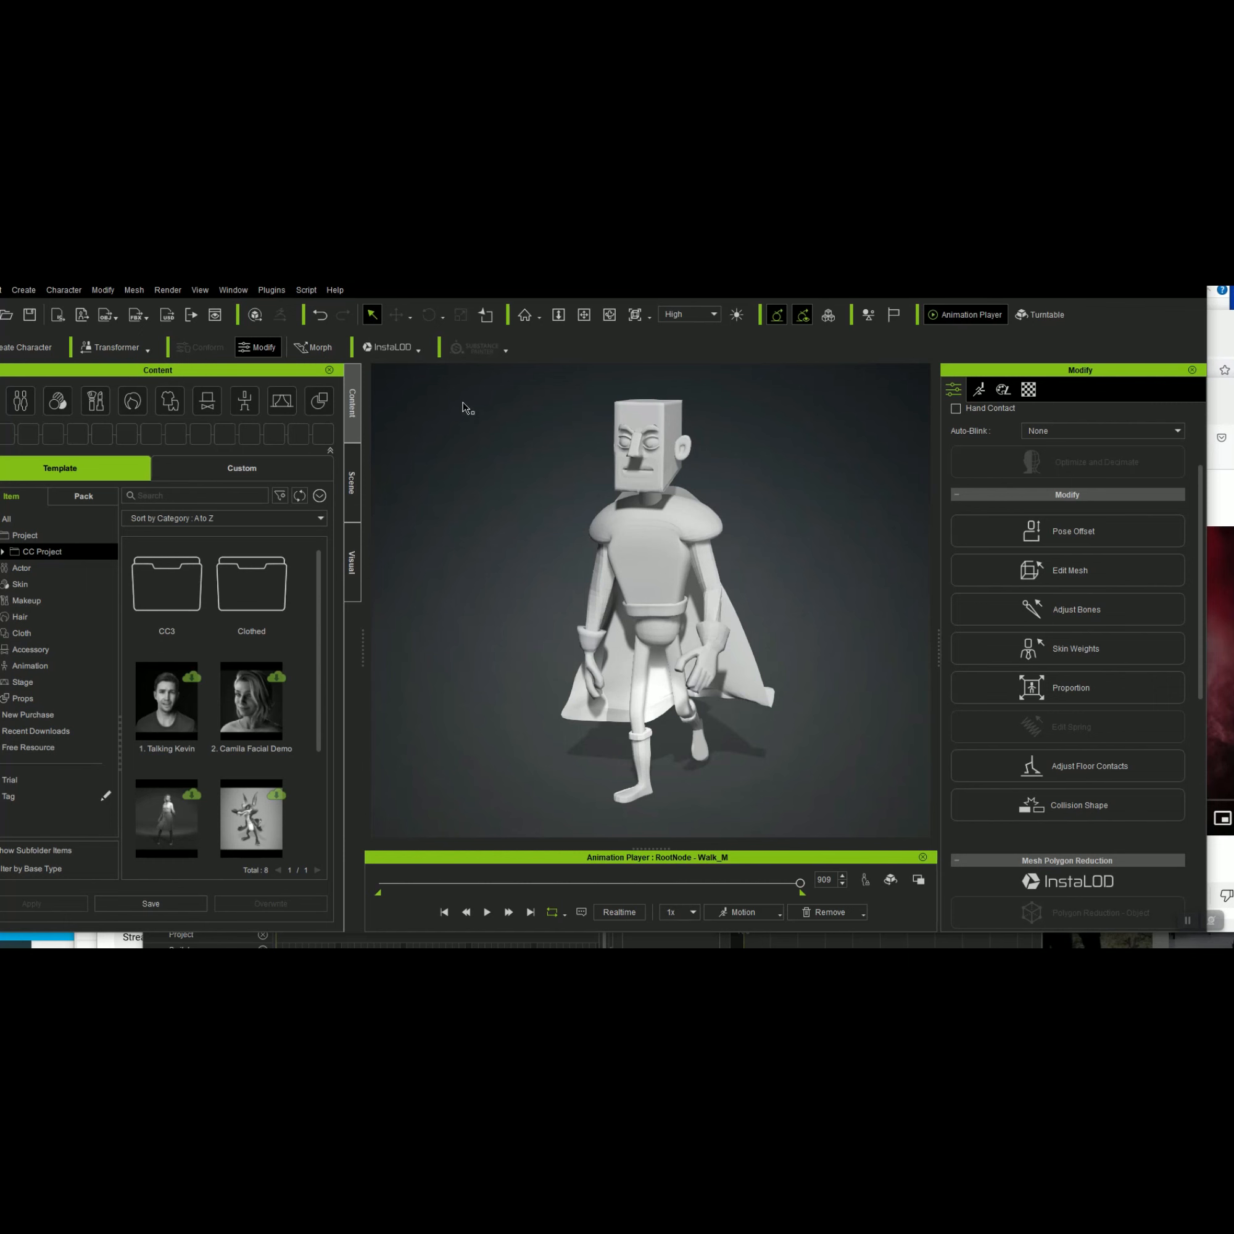
Reposition the program window and review the pose, bone, skin weight, proportion and collision shape tools
left_click_drag(424, 275, 486, 313)
scroll(1043, 613, "down", 5)
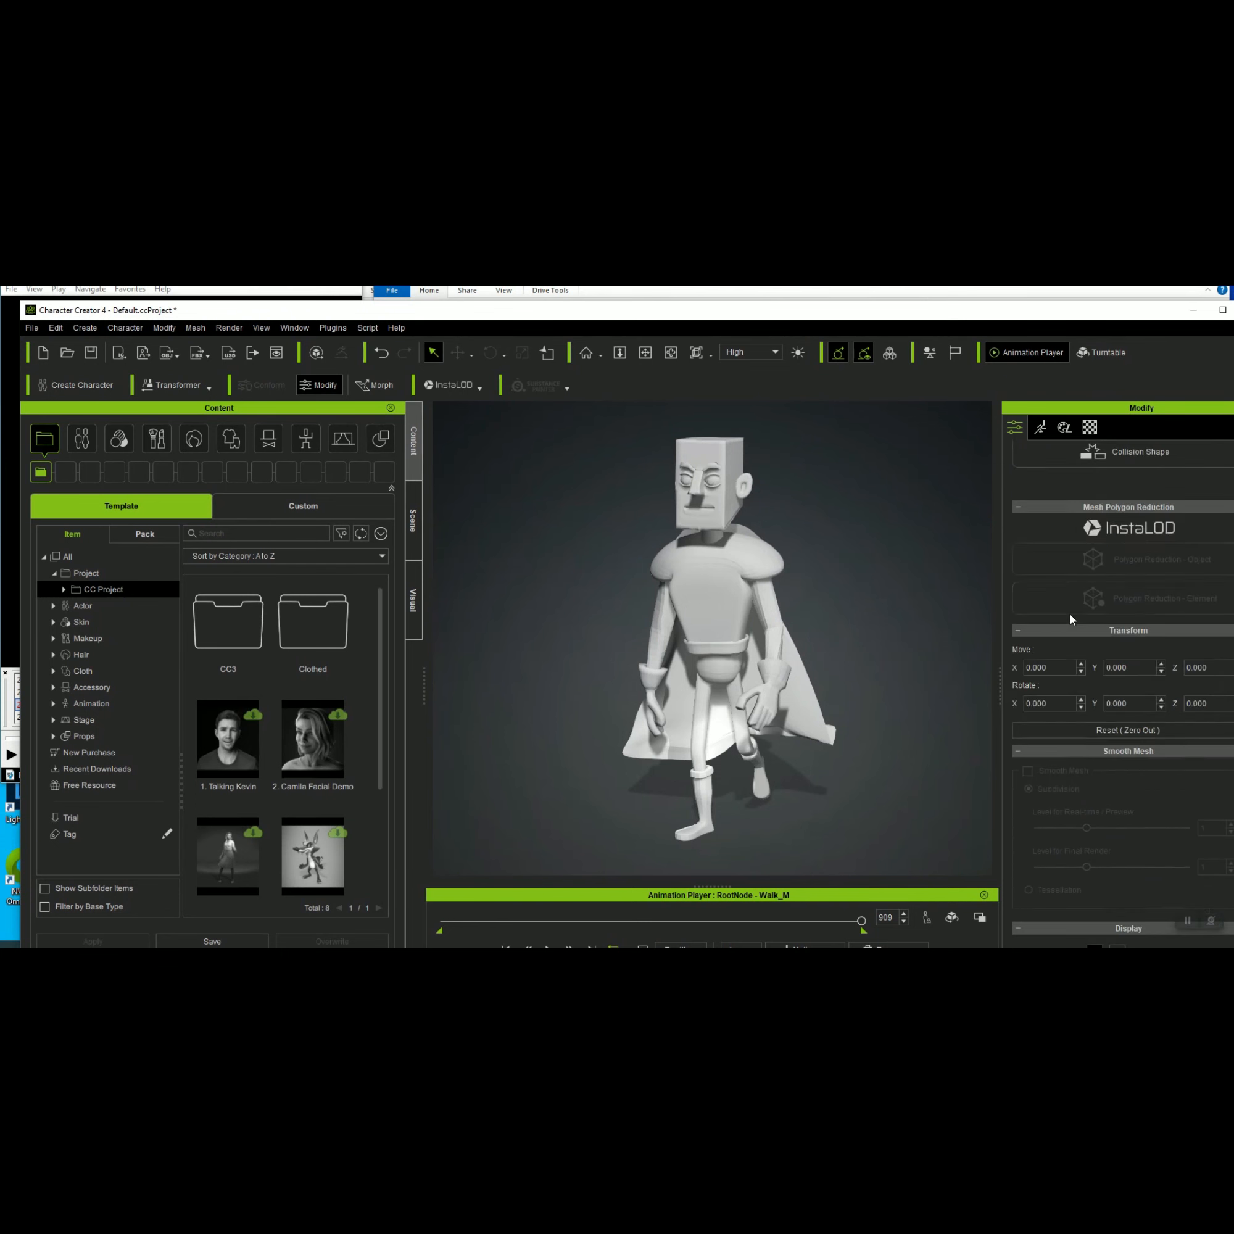
scroll(1087, 594, "up", 5)
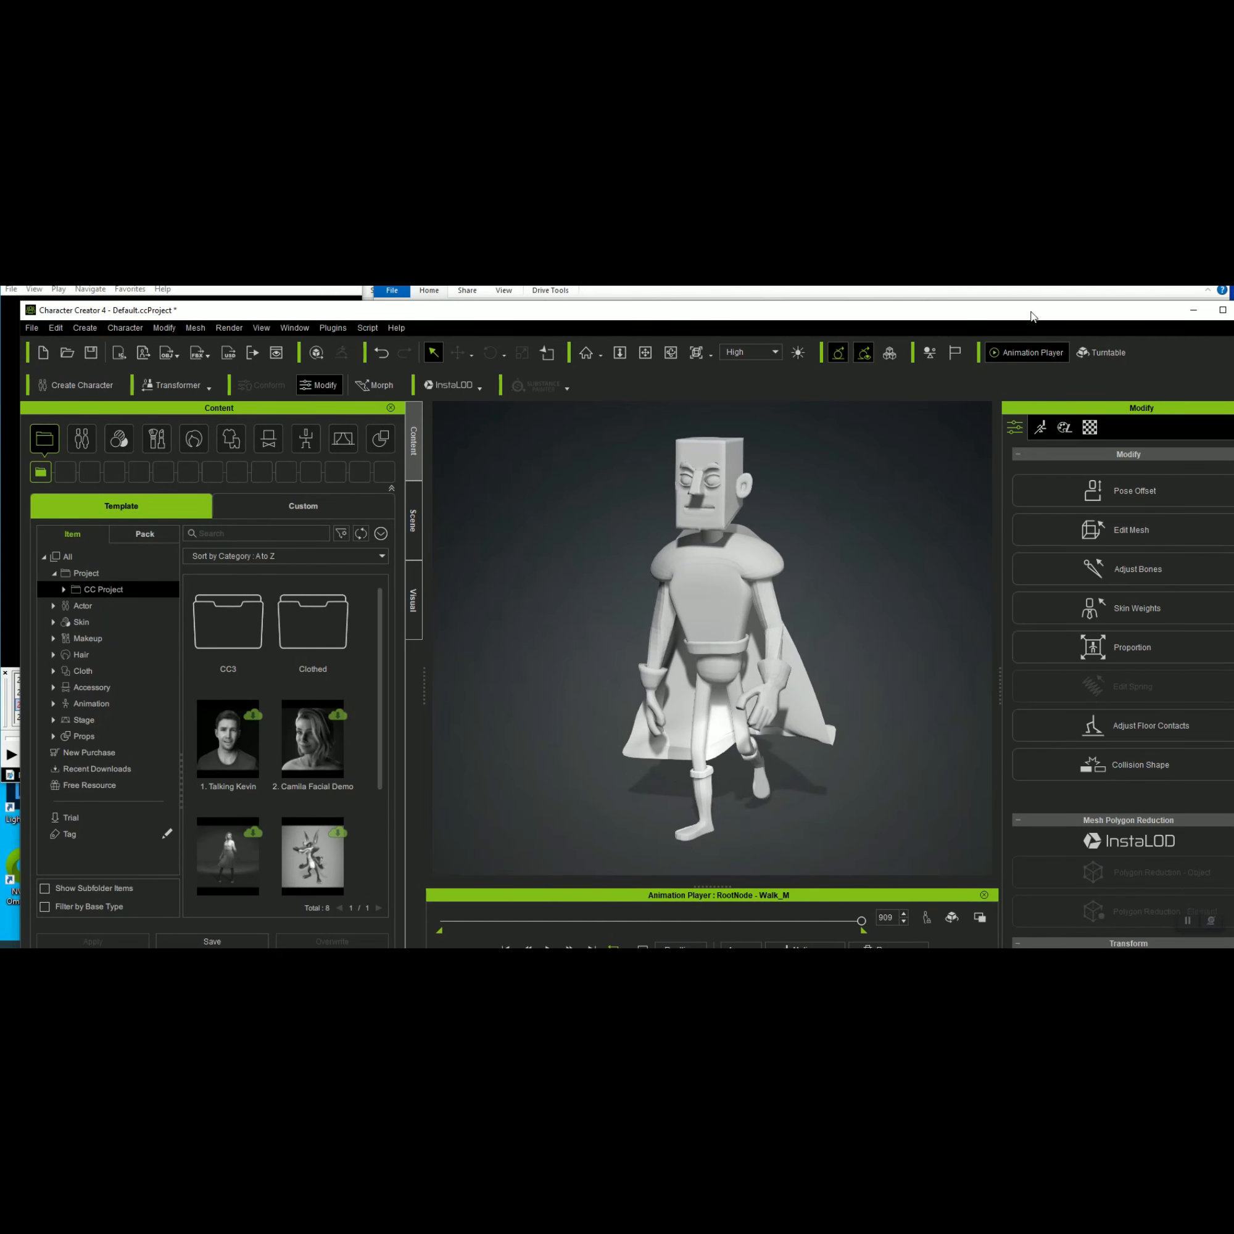
left_click_drag(1021, 316, 985, 316)
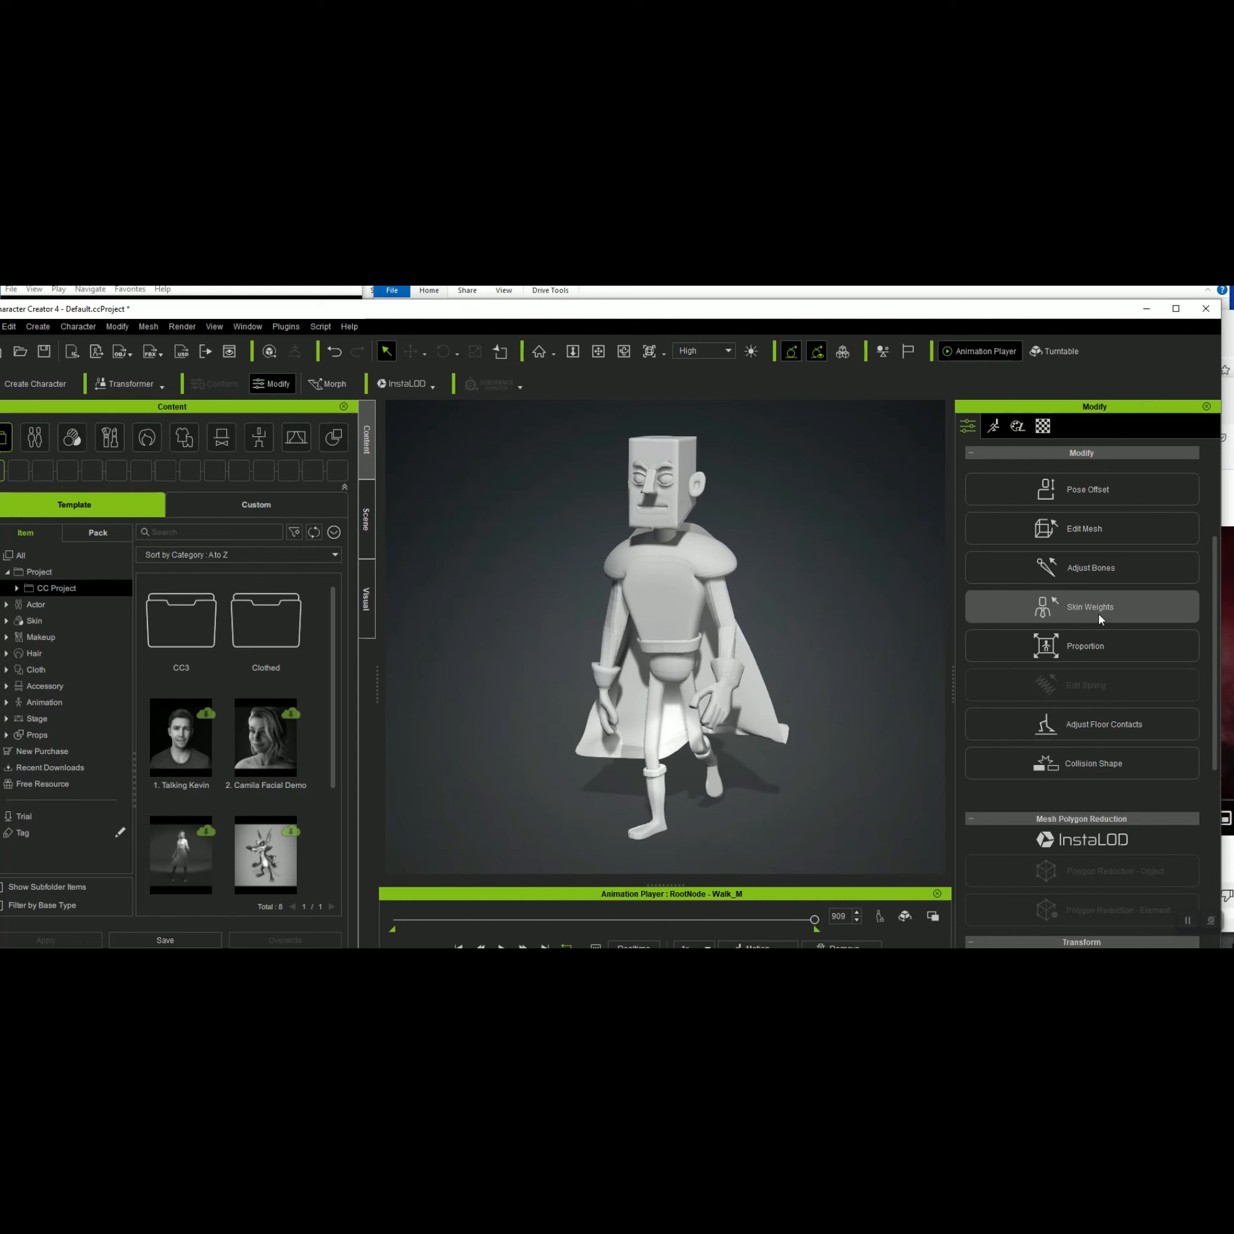
left_click(996, 427)
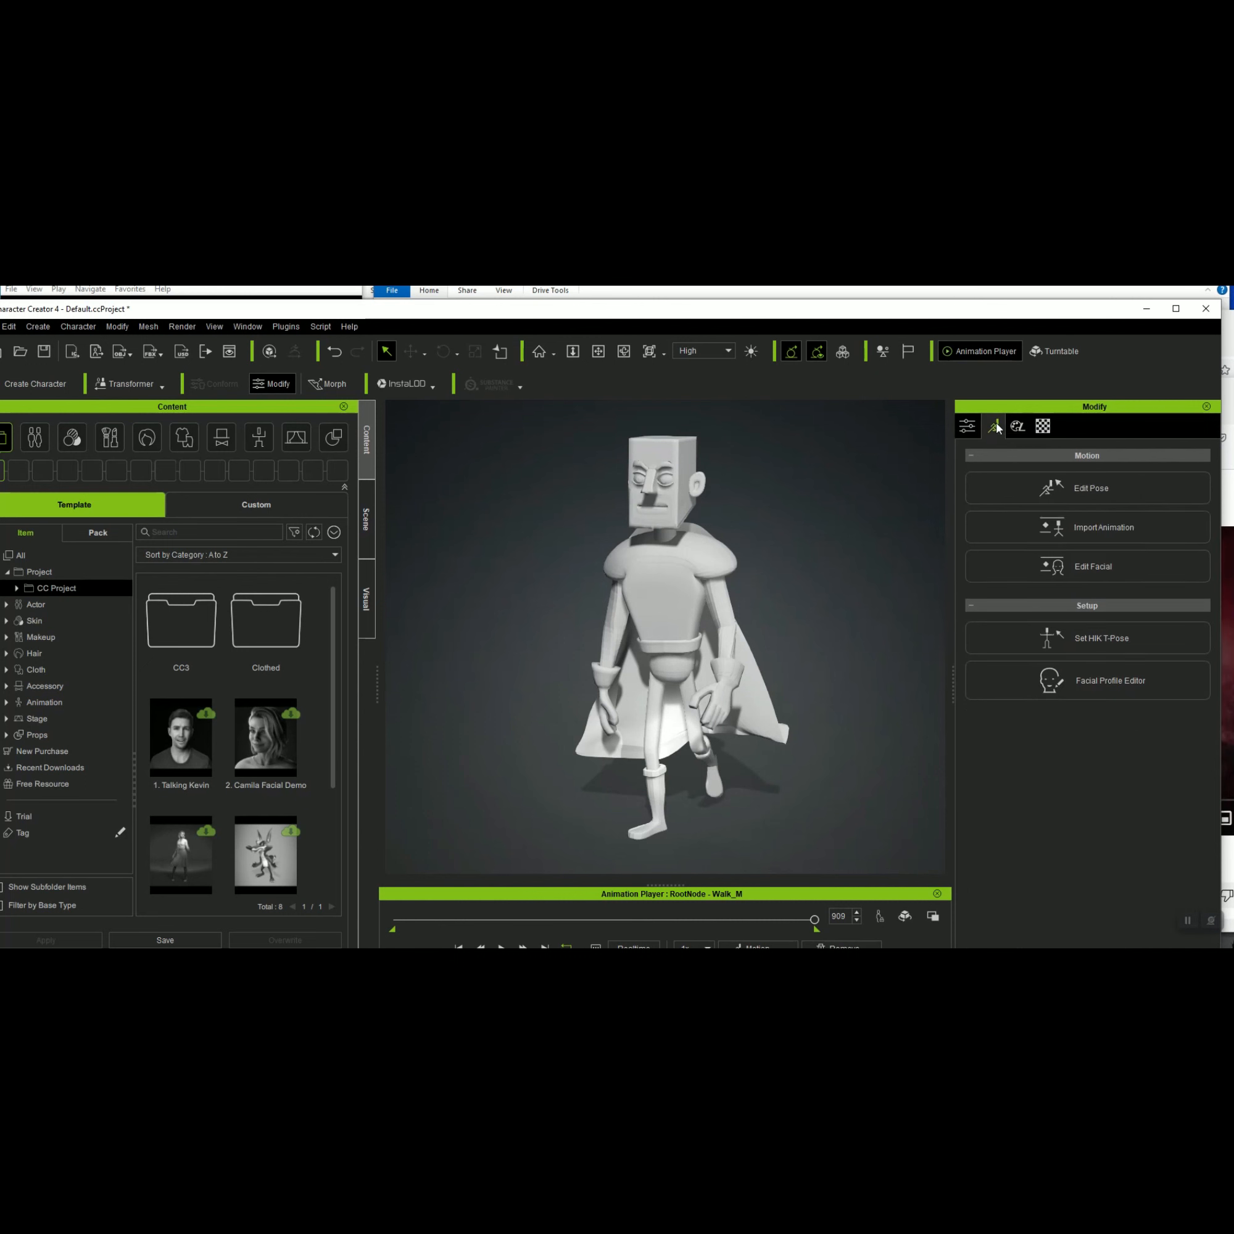
left_click(967, 426)
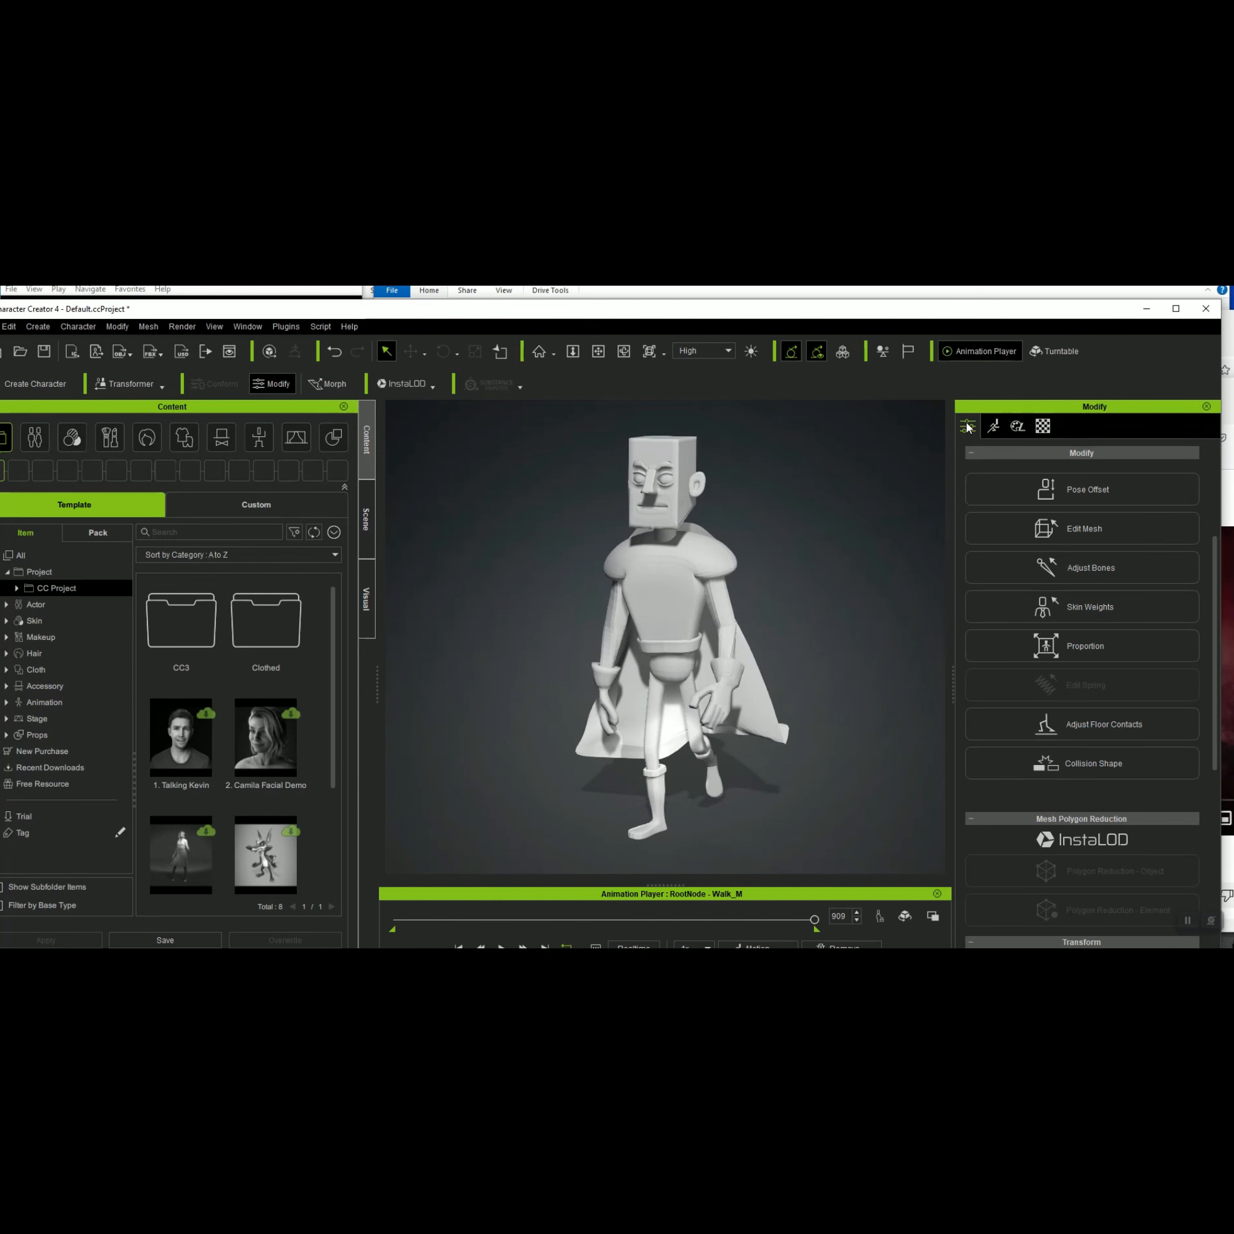
scroll(1100, 593, "down", 1)
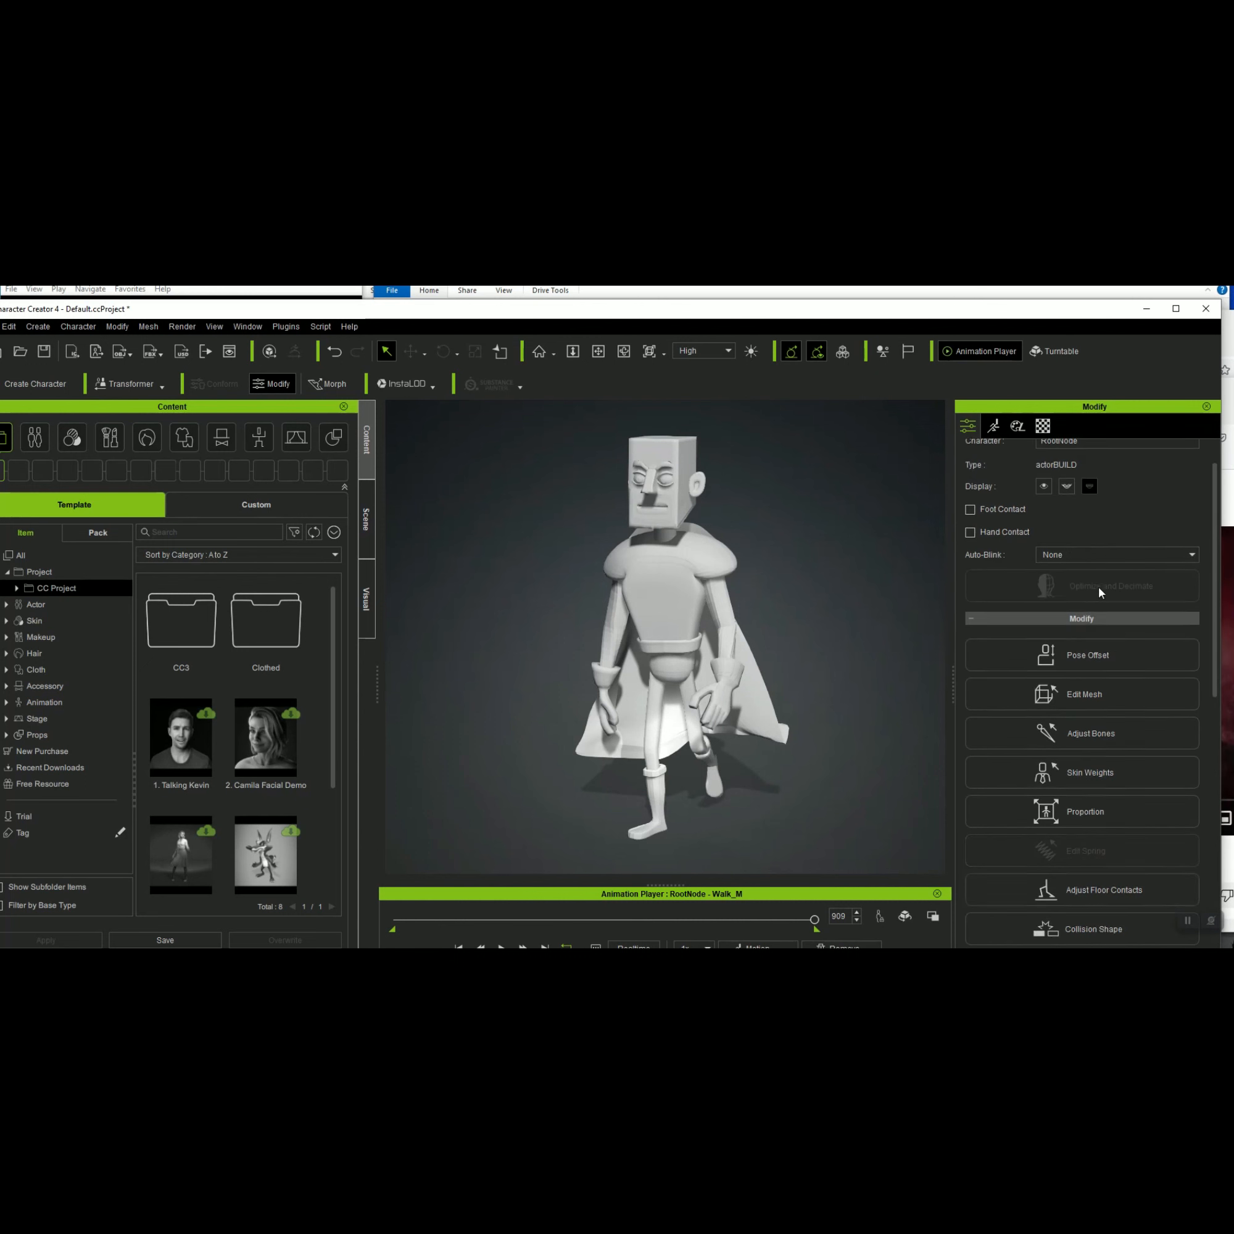
scroll(1099, 593, "down", 6)
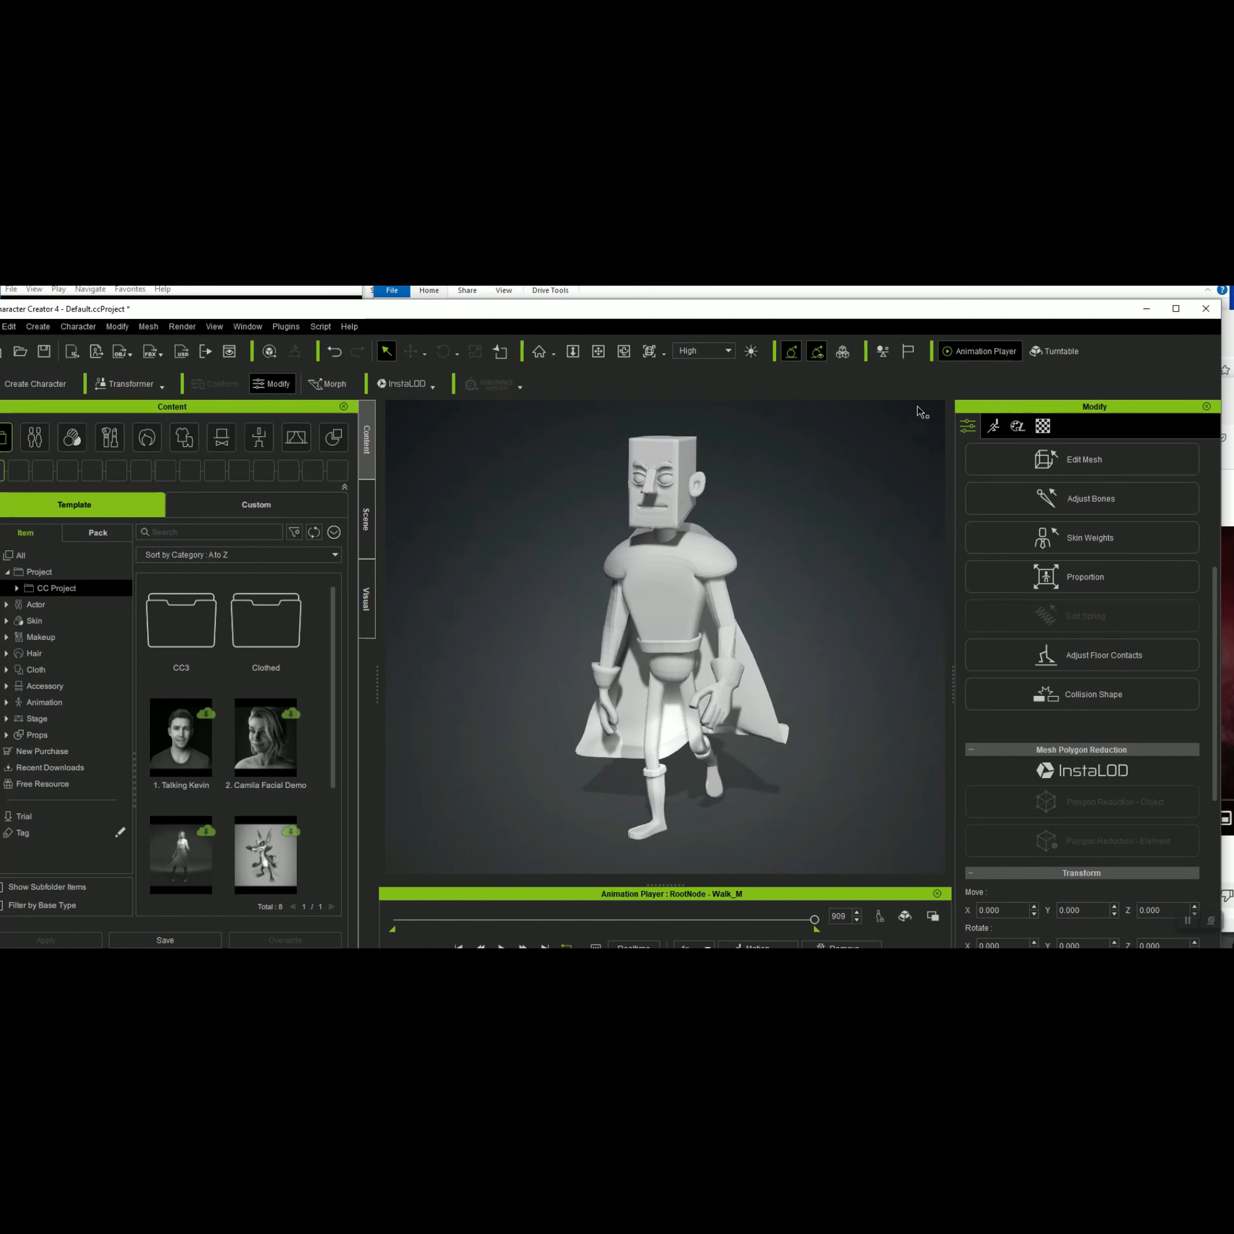
Replay the walk motion and pause it at frame 234
left_click_drag(890, 312, 898, 288)
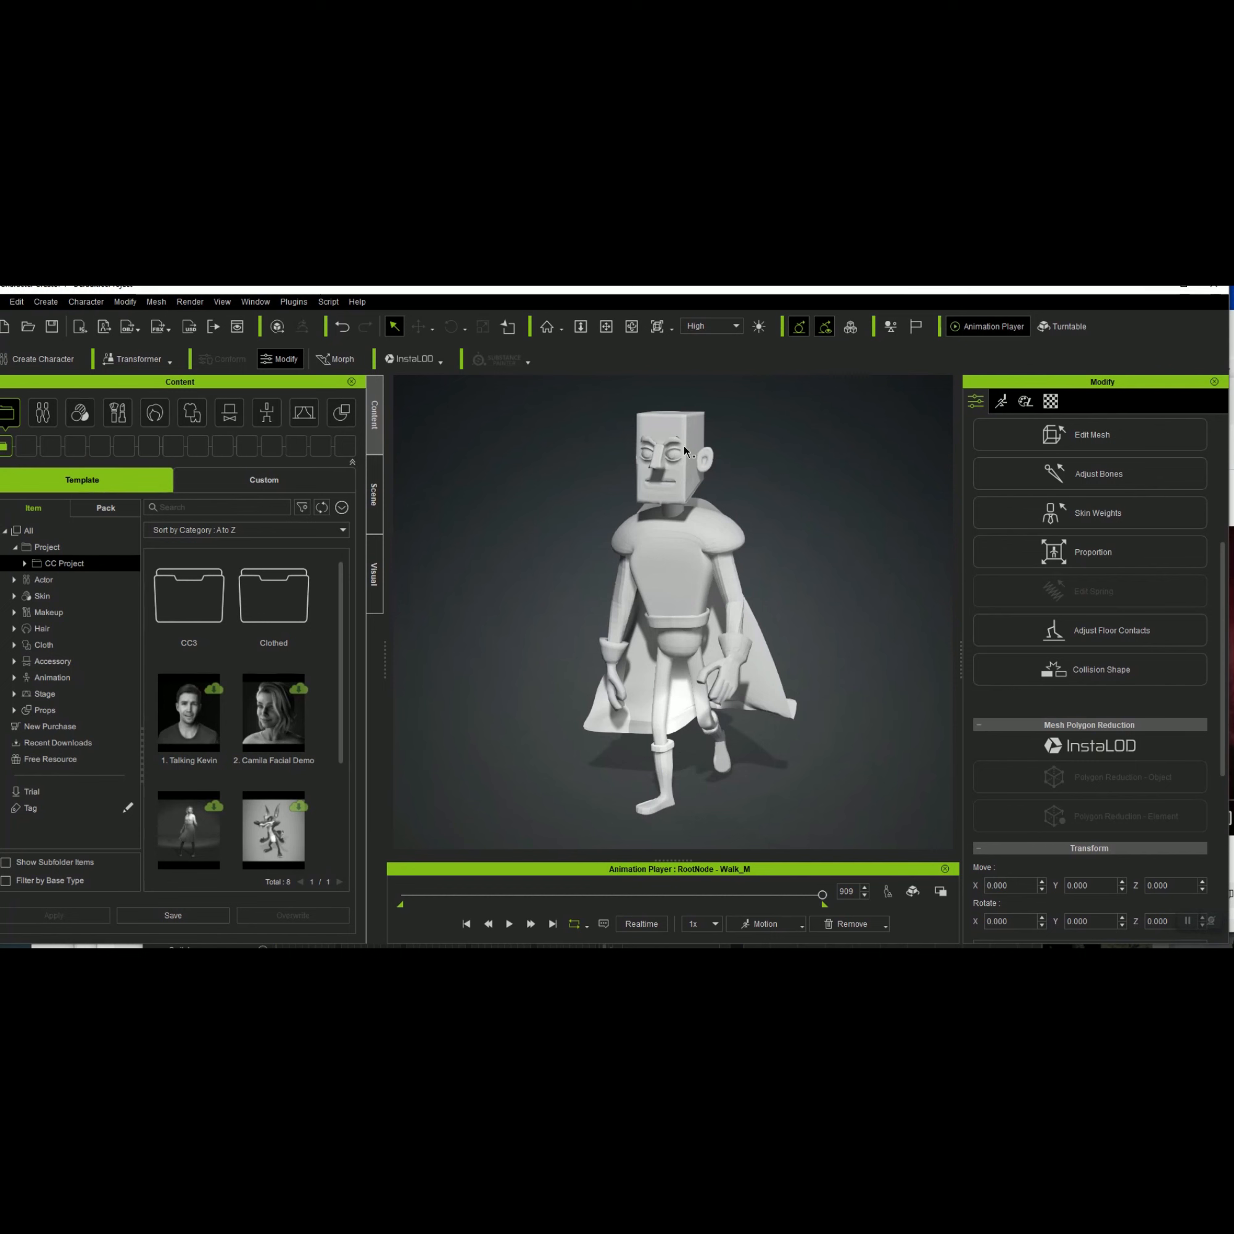
left_click(516, 924)
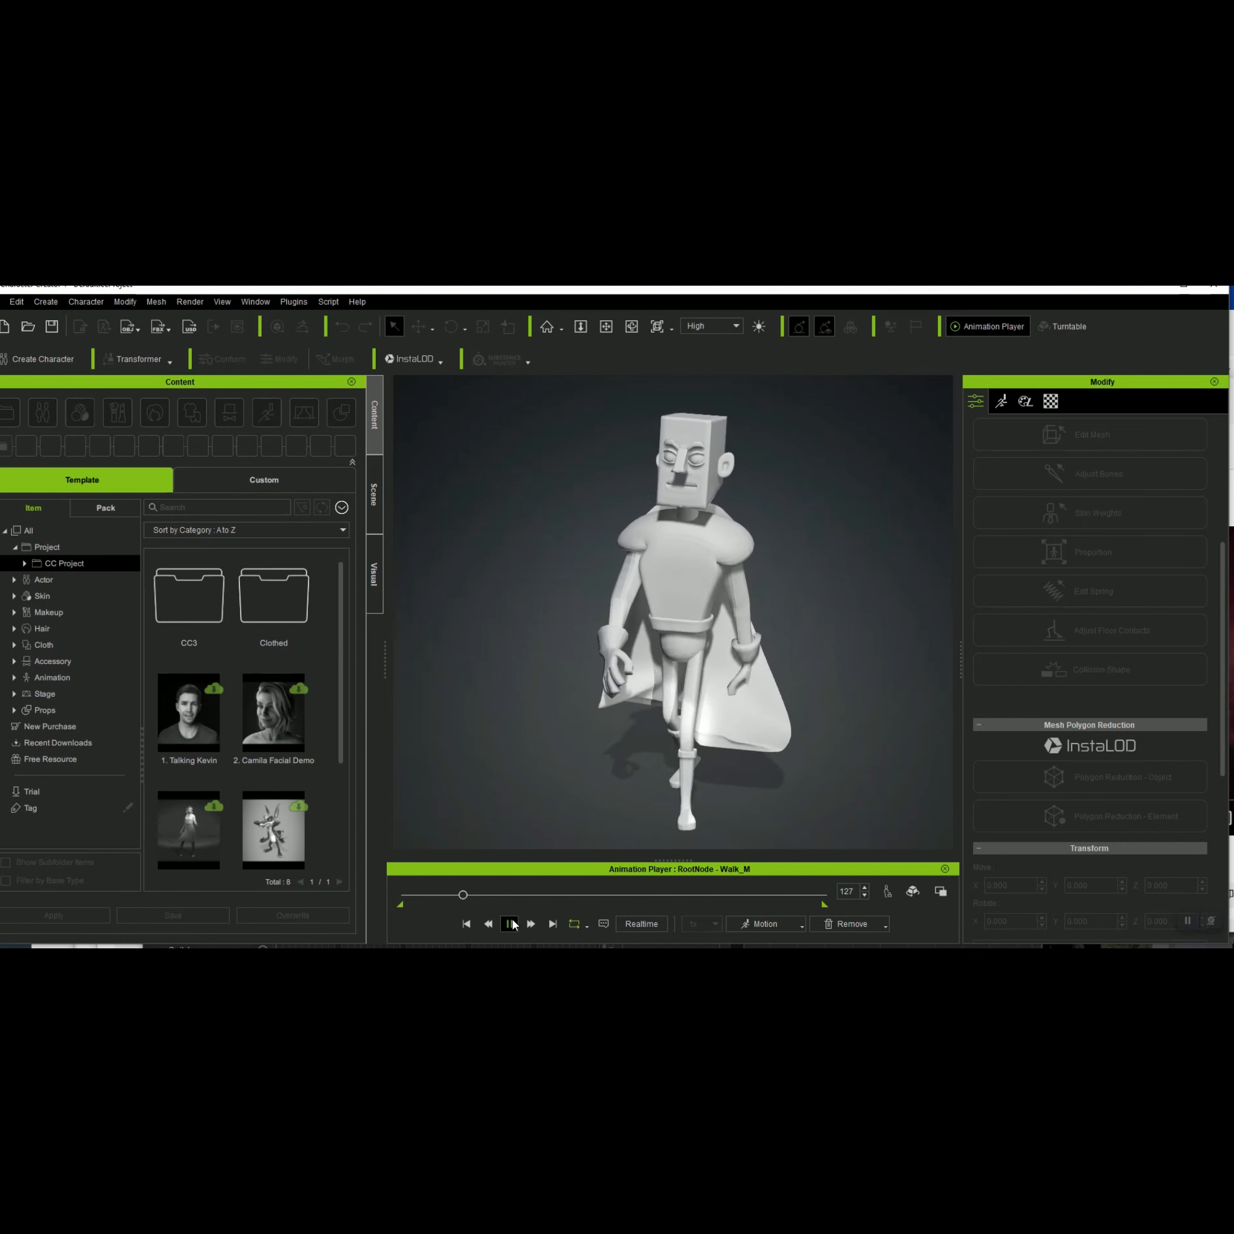
left_click(511, 923)
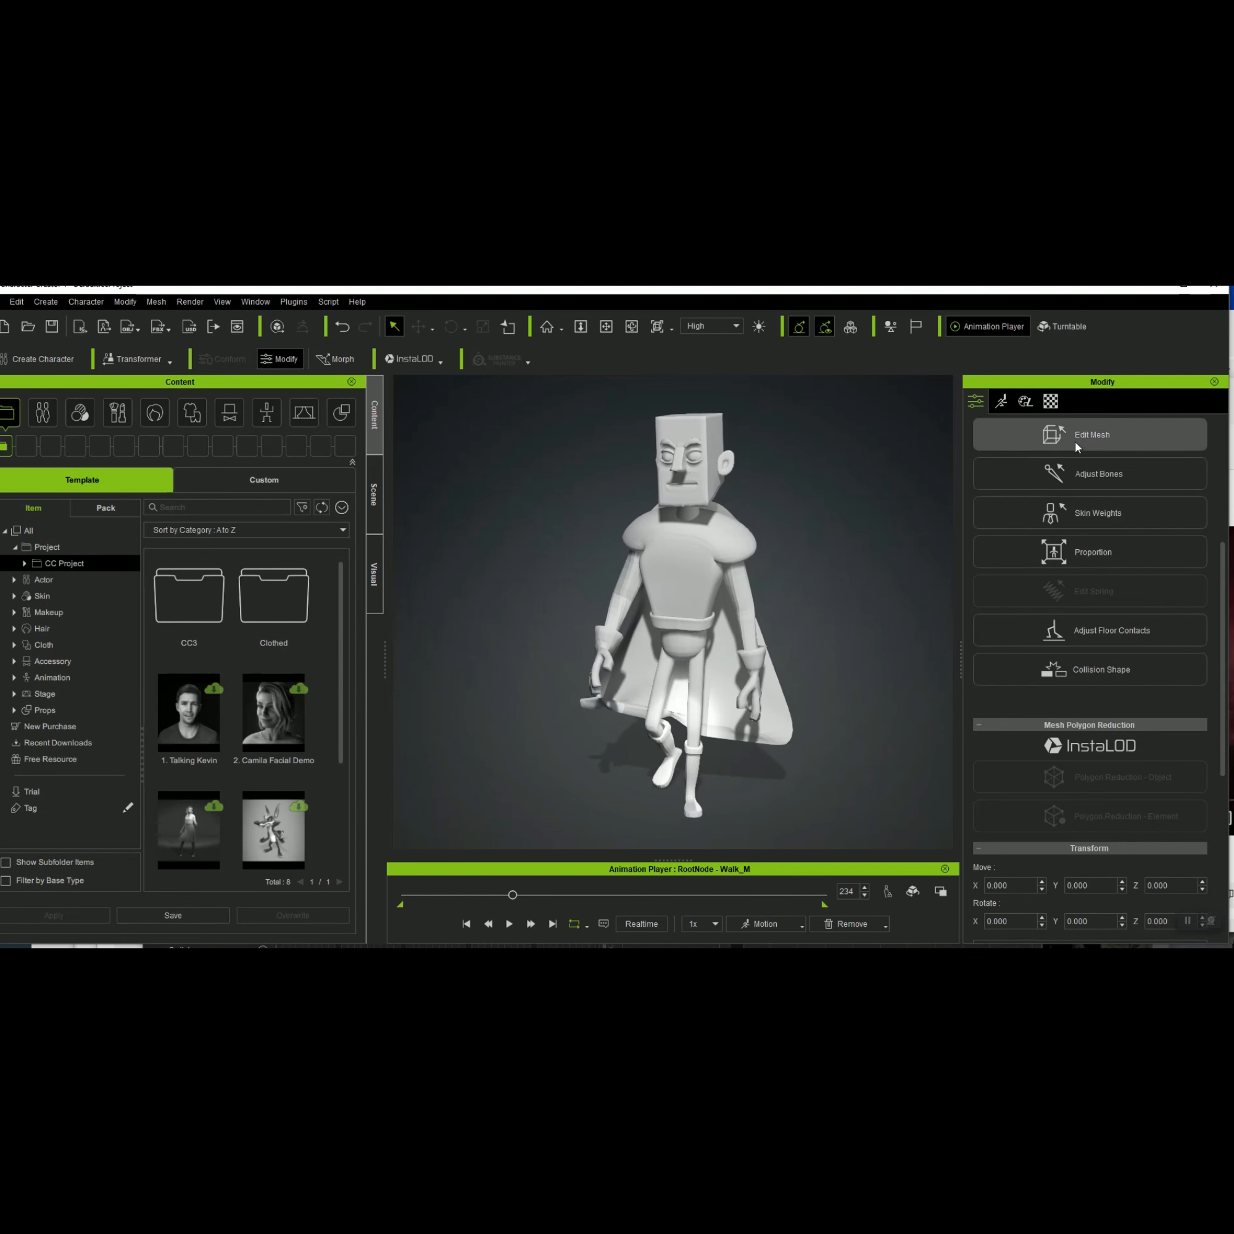
Open the Facial Profile Editor, start editing expressions and inspect the Brow expression sliders
left_click(1005, 402)
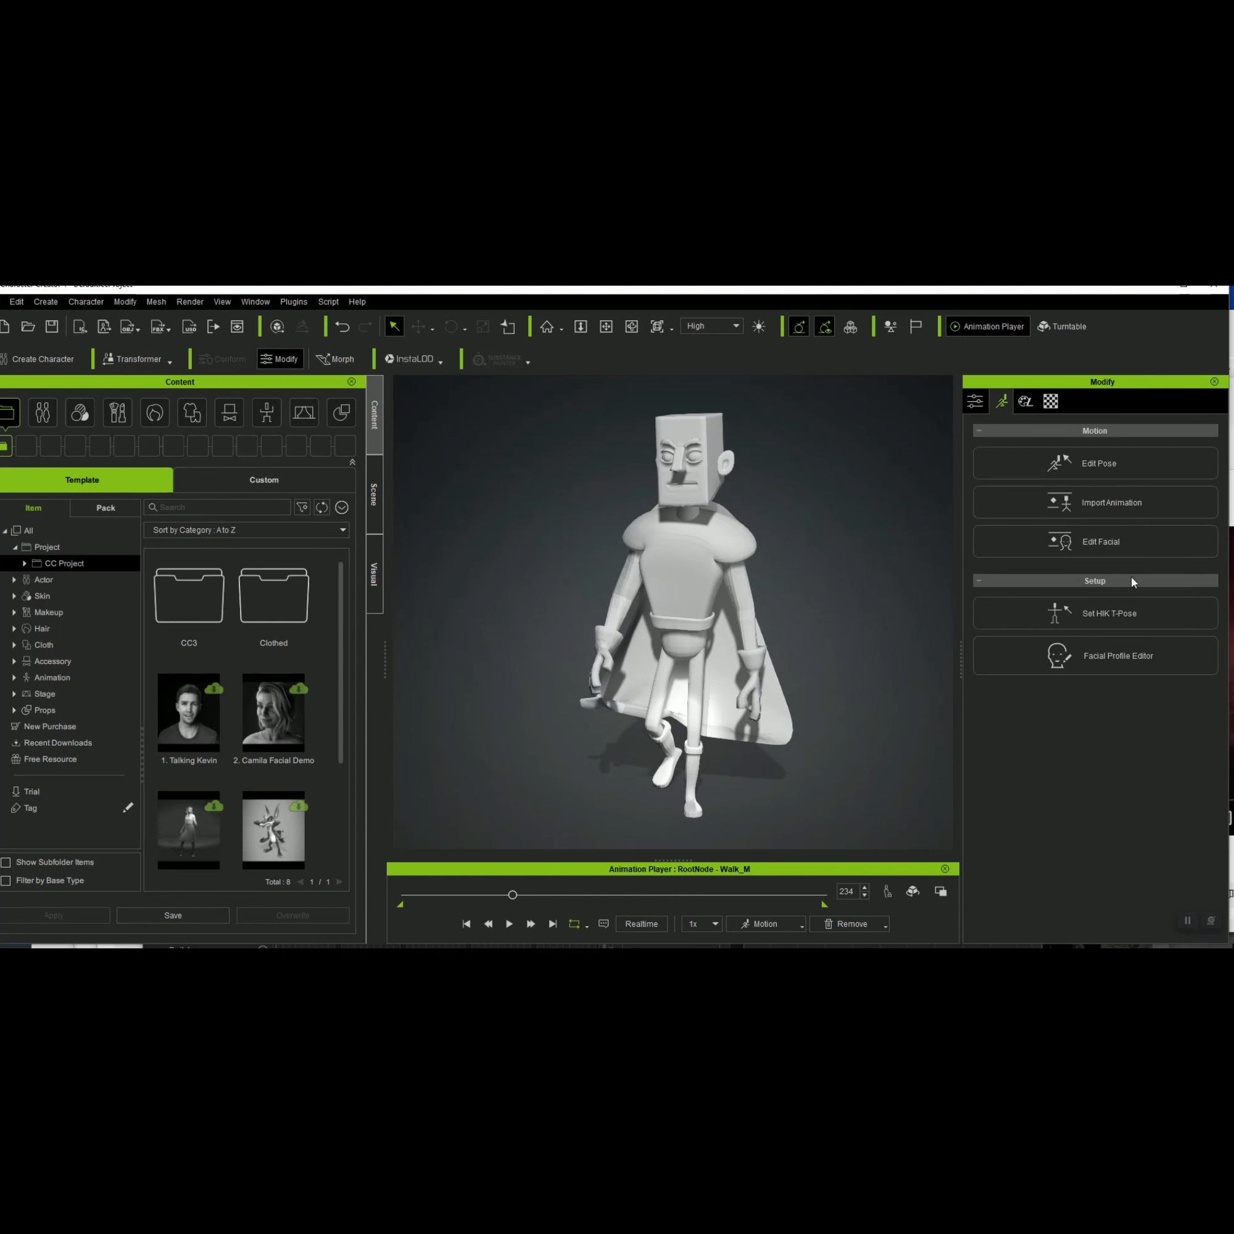
left_click(1115, 658)
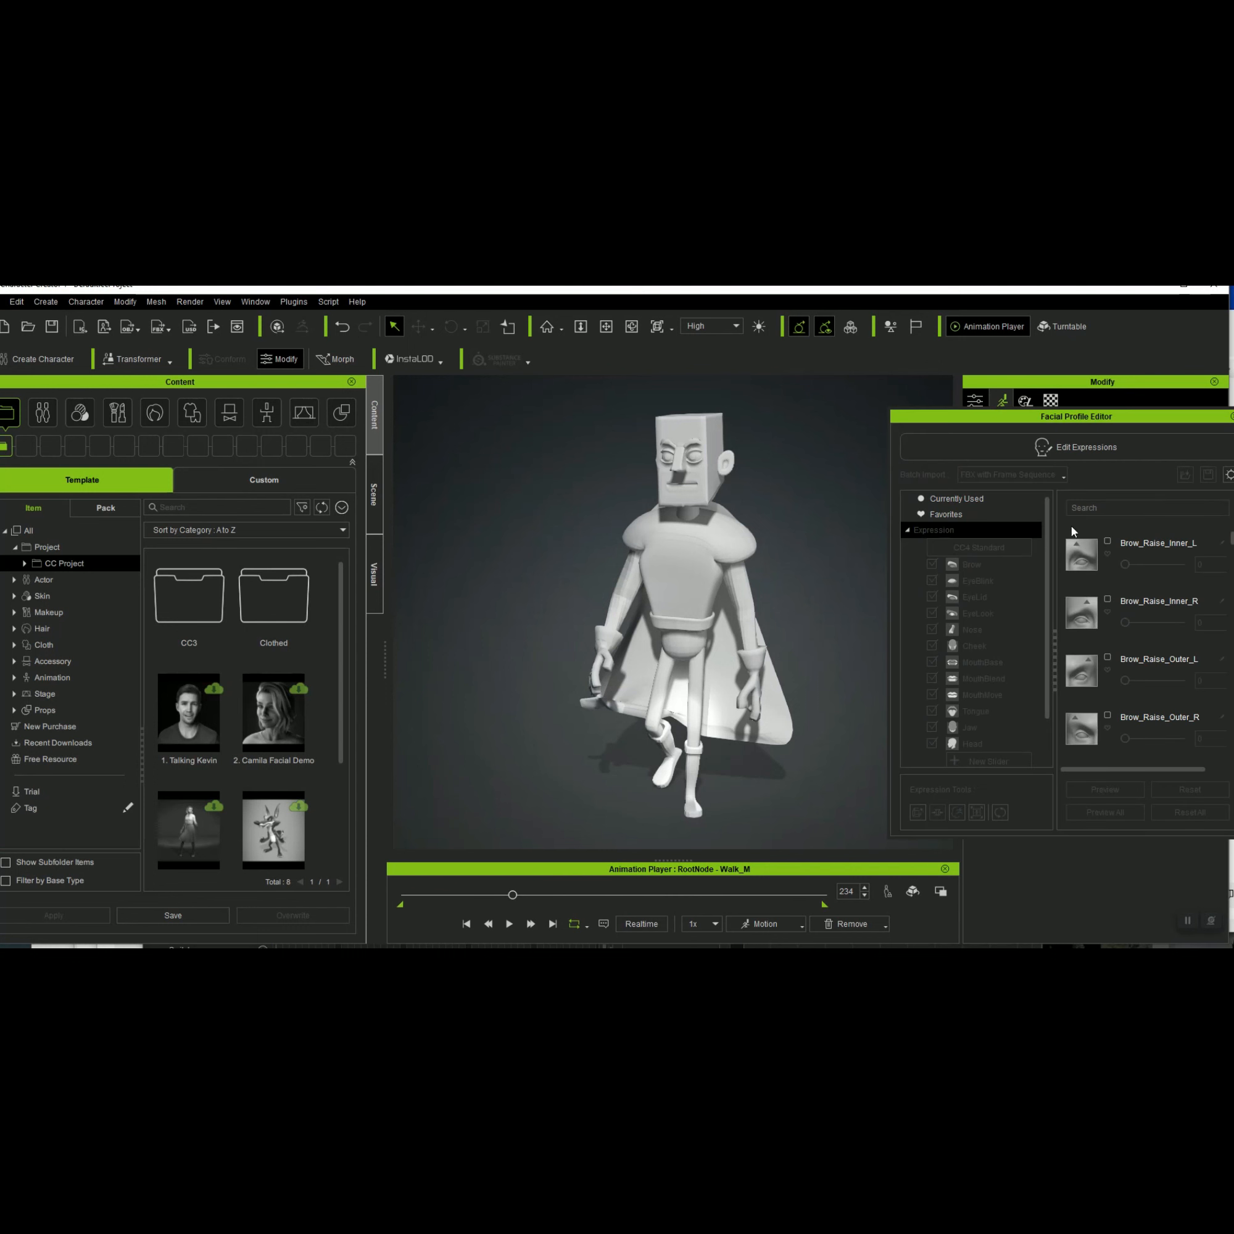
left_click(1057, 458)
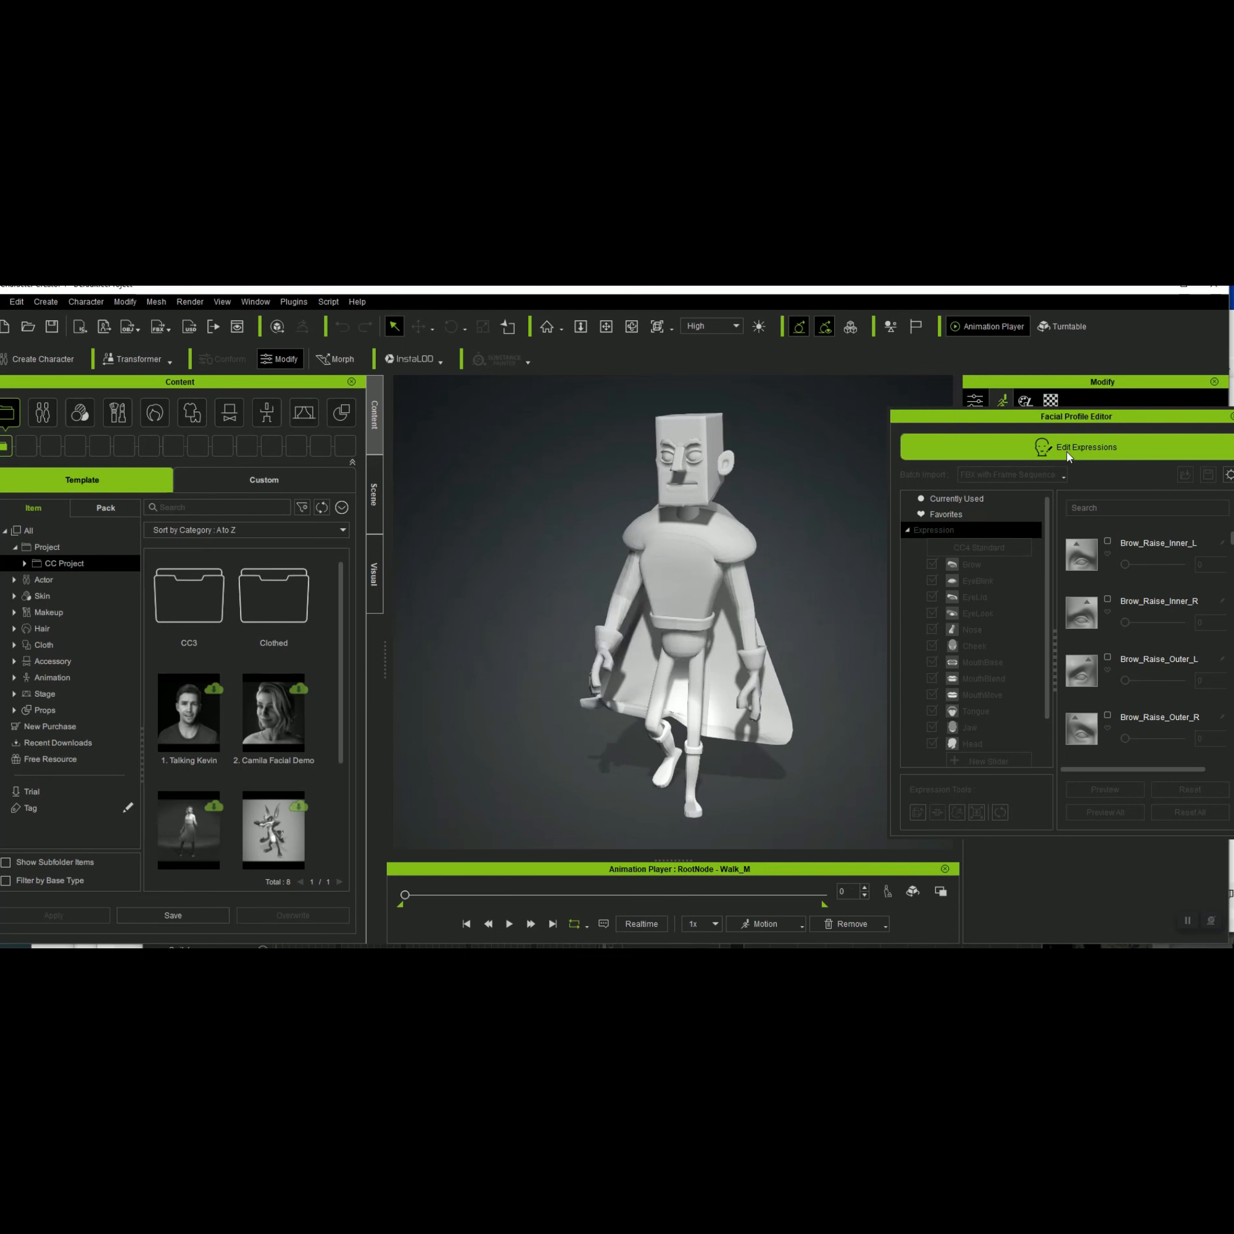
left_click(972, 564)
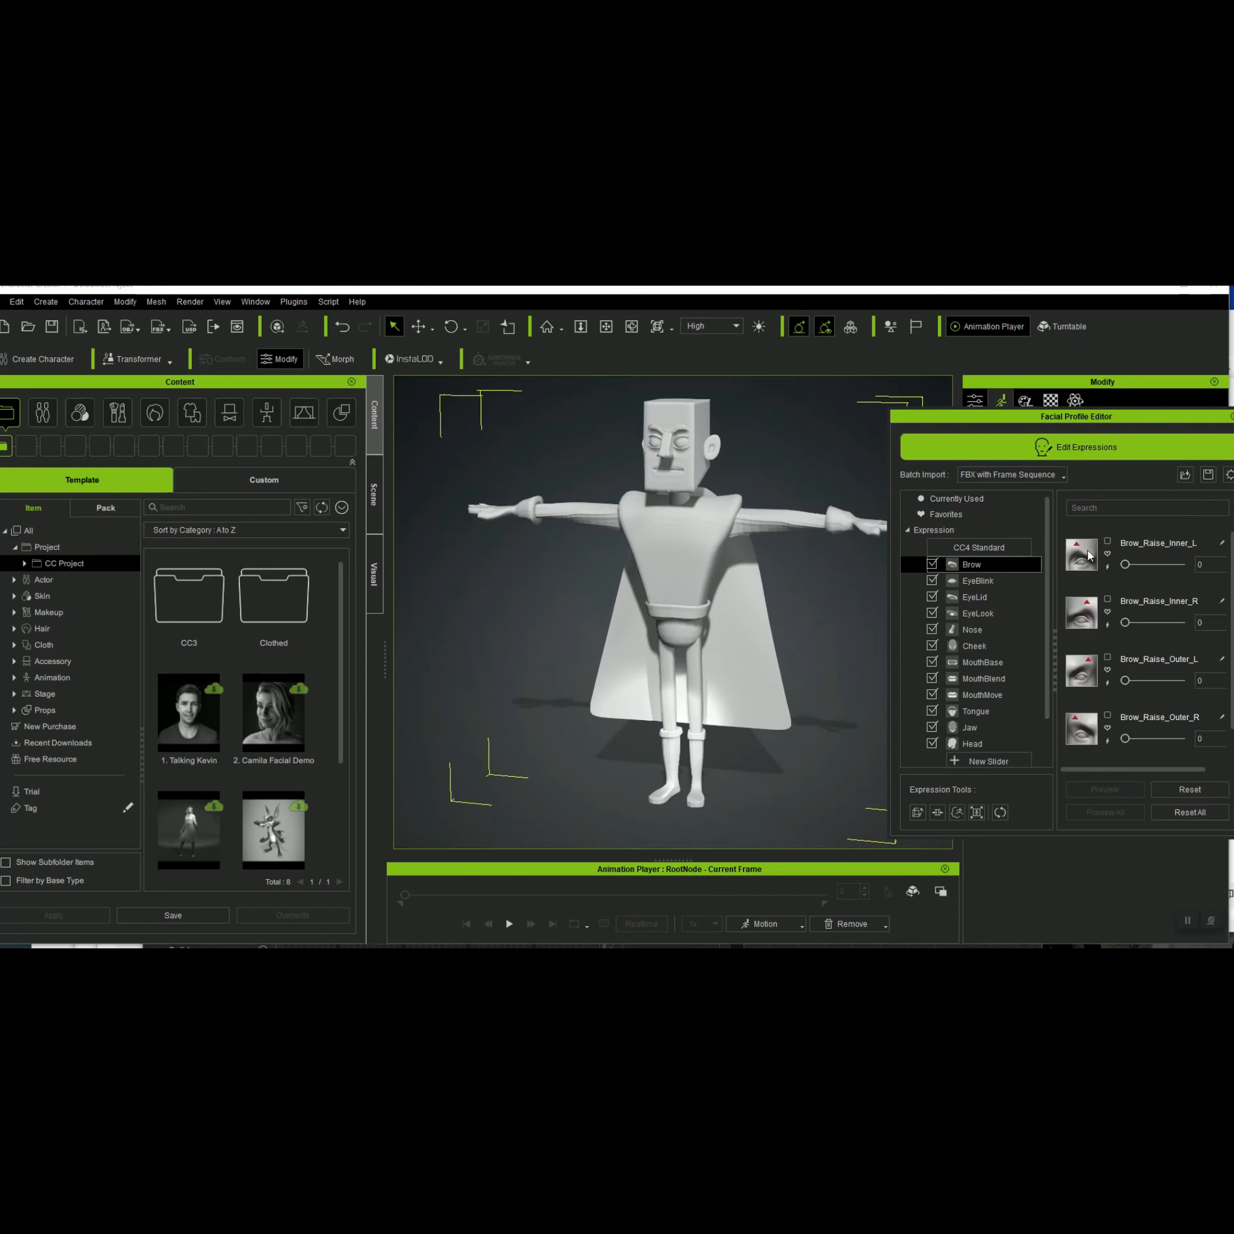
mouse_move(1126, 564)
left_mouse_down()
mouse_move(1191, 565)
mouse_move(1119, 570)
left_mouse_up()
Leave expression editing and close the Facial Profile Editor
left_click_drag(889, 291, 861, 295)
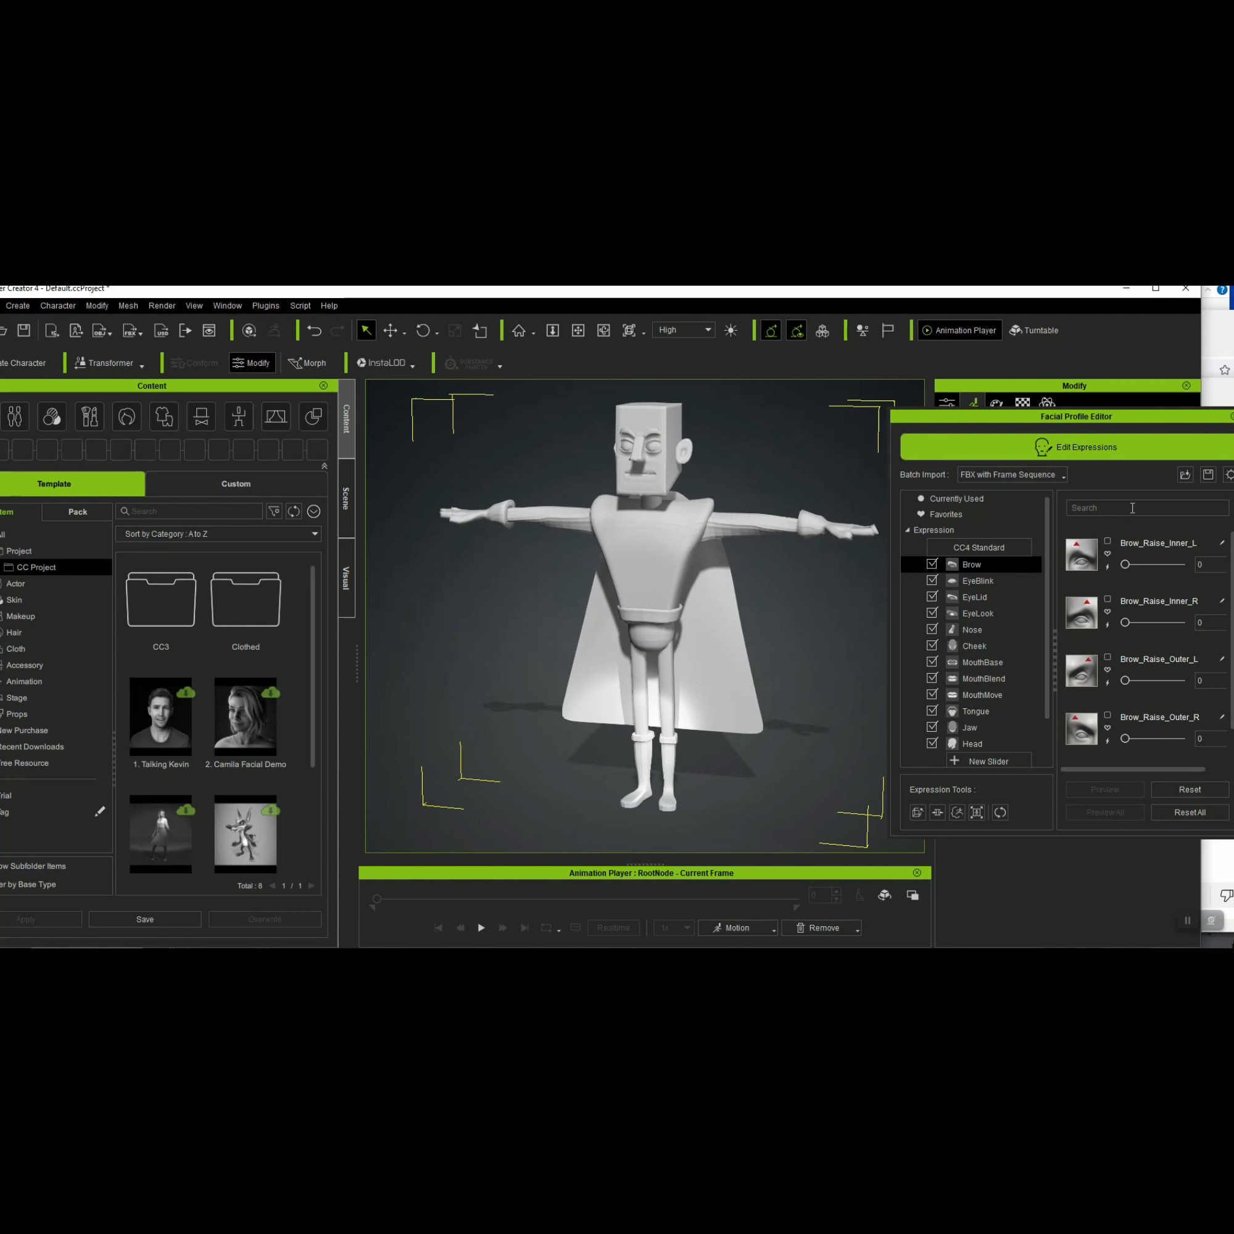
left_click(1072, 452)
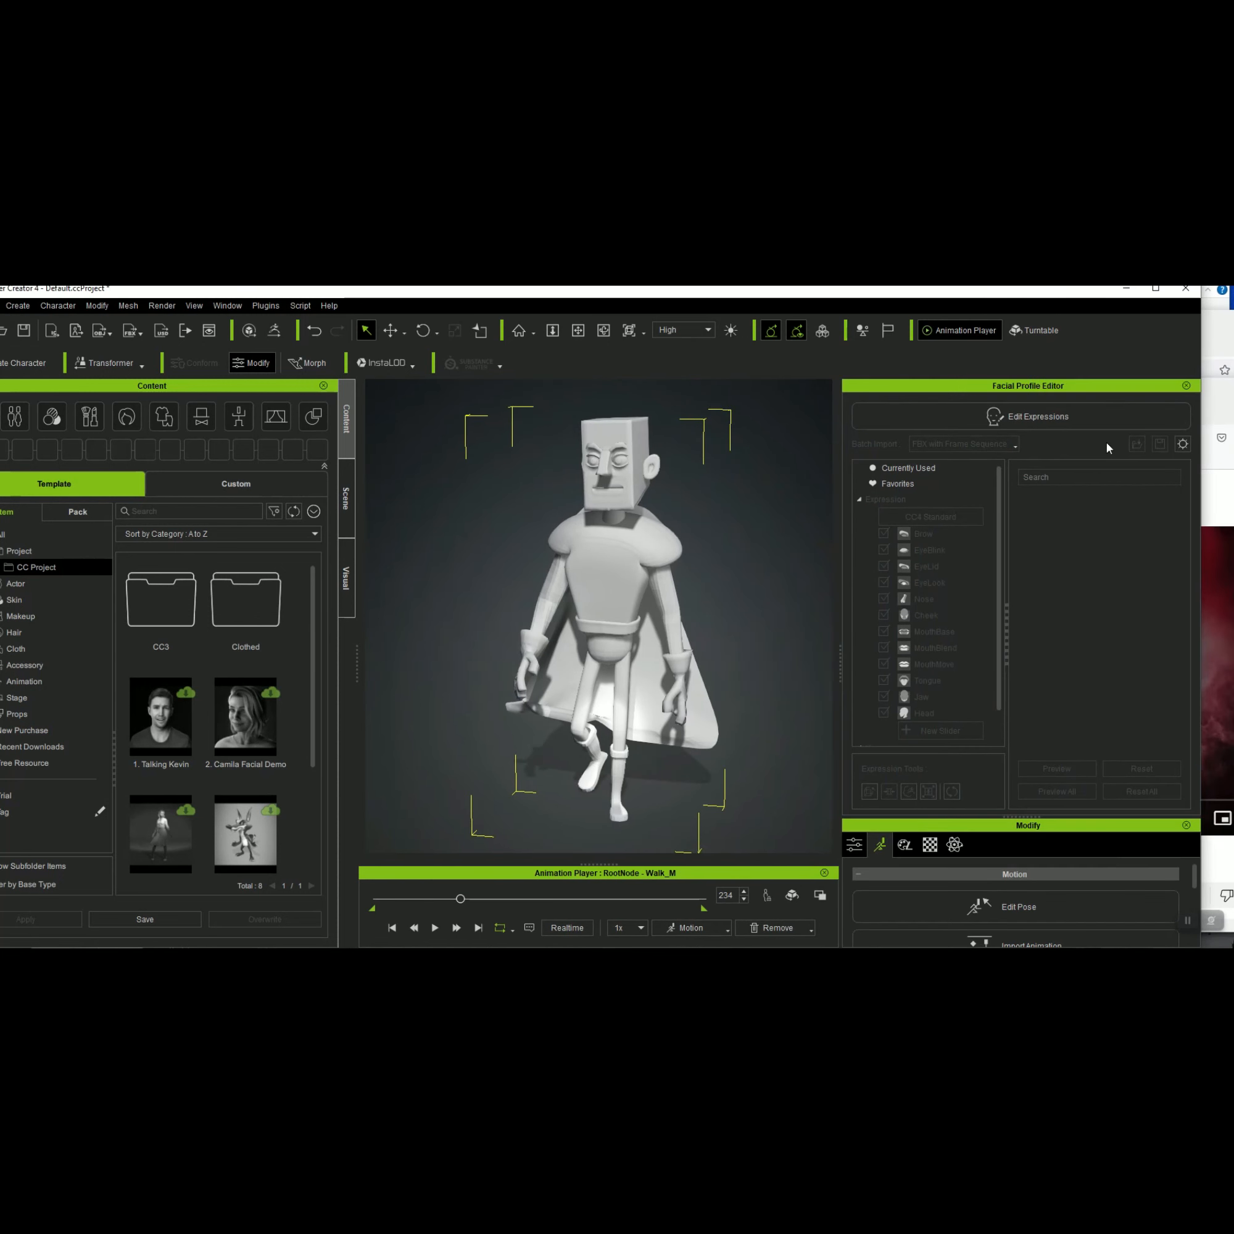
left_click(1185, 385)
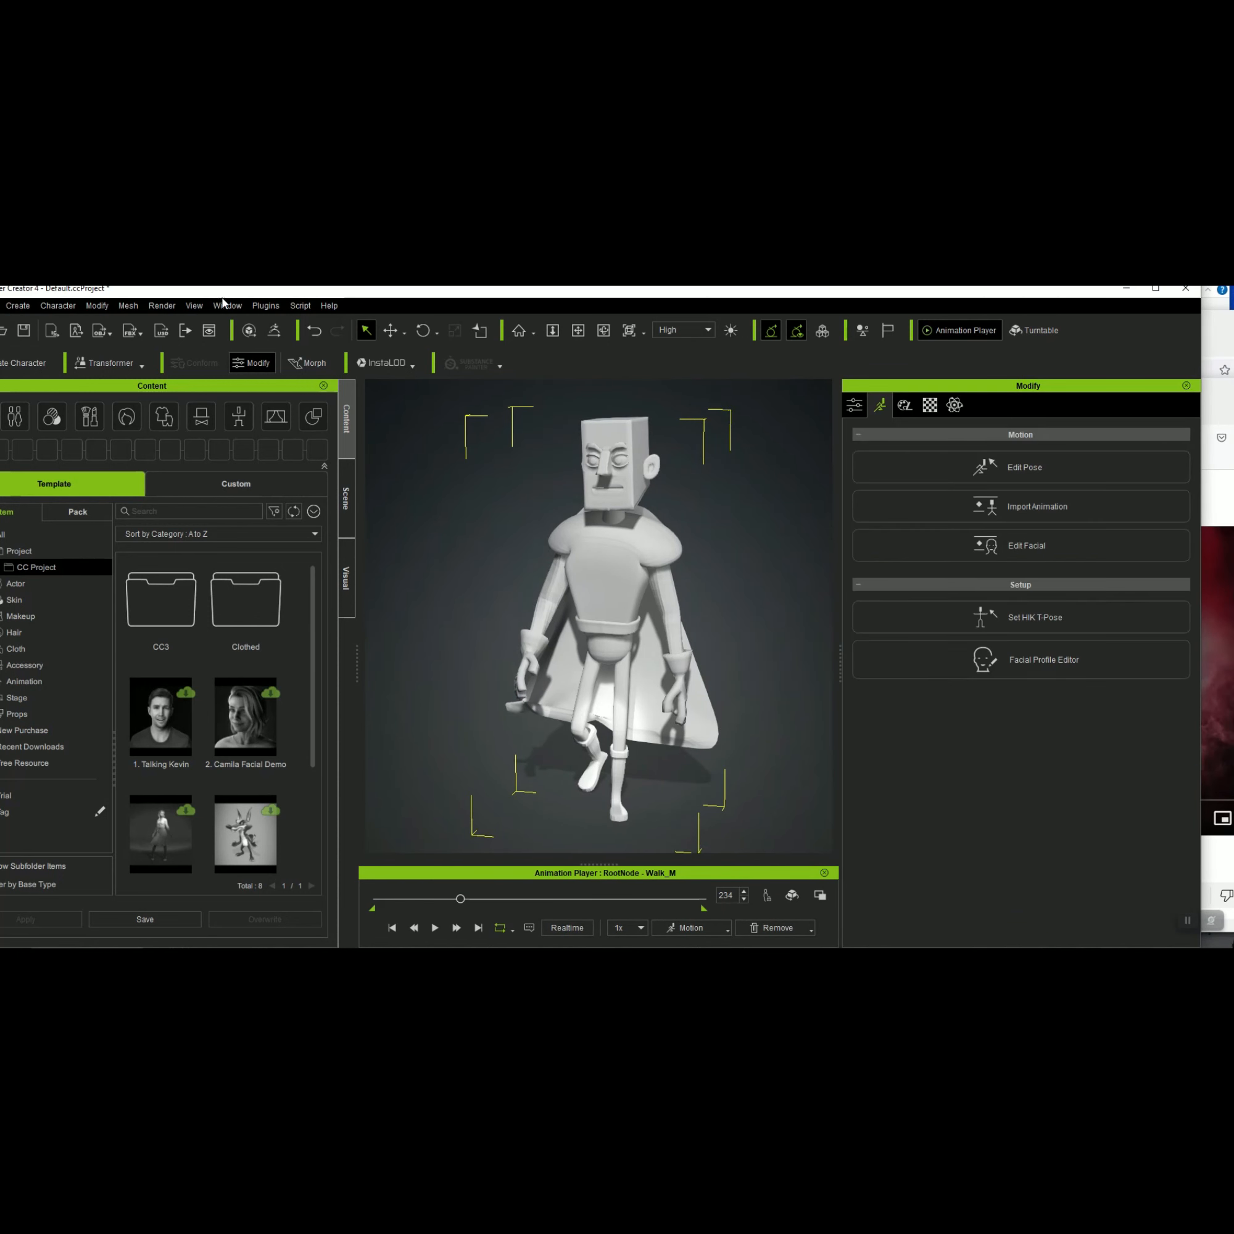
Reposition the program window and open the FBX export settings for the clothed character
left_click_drag(192, 297, 272, 308)
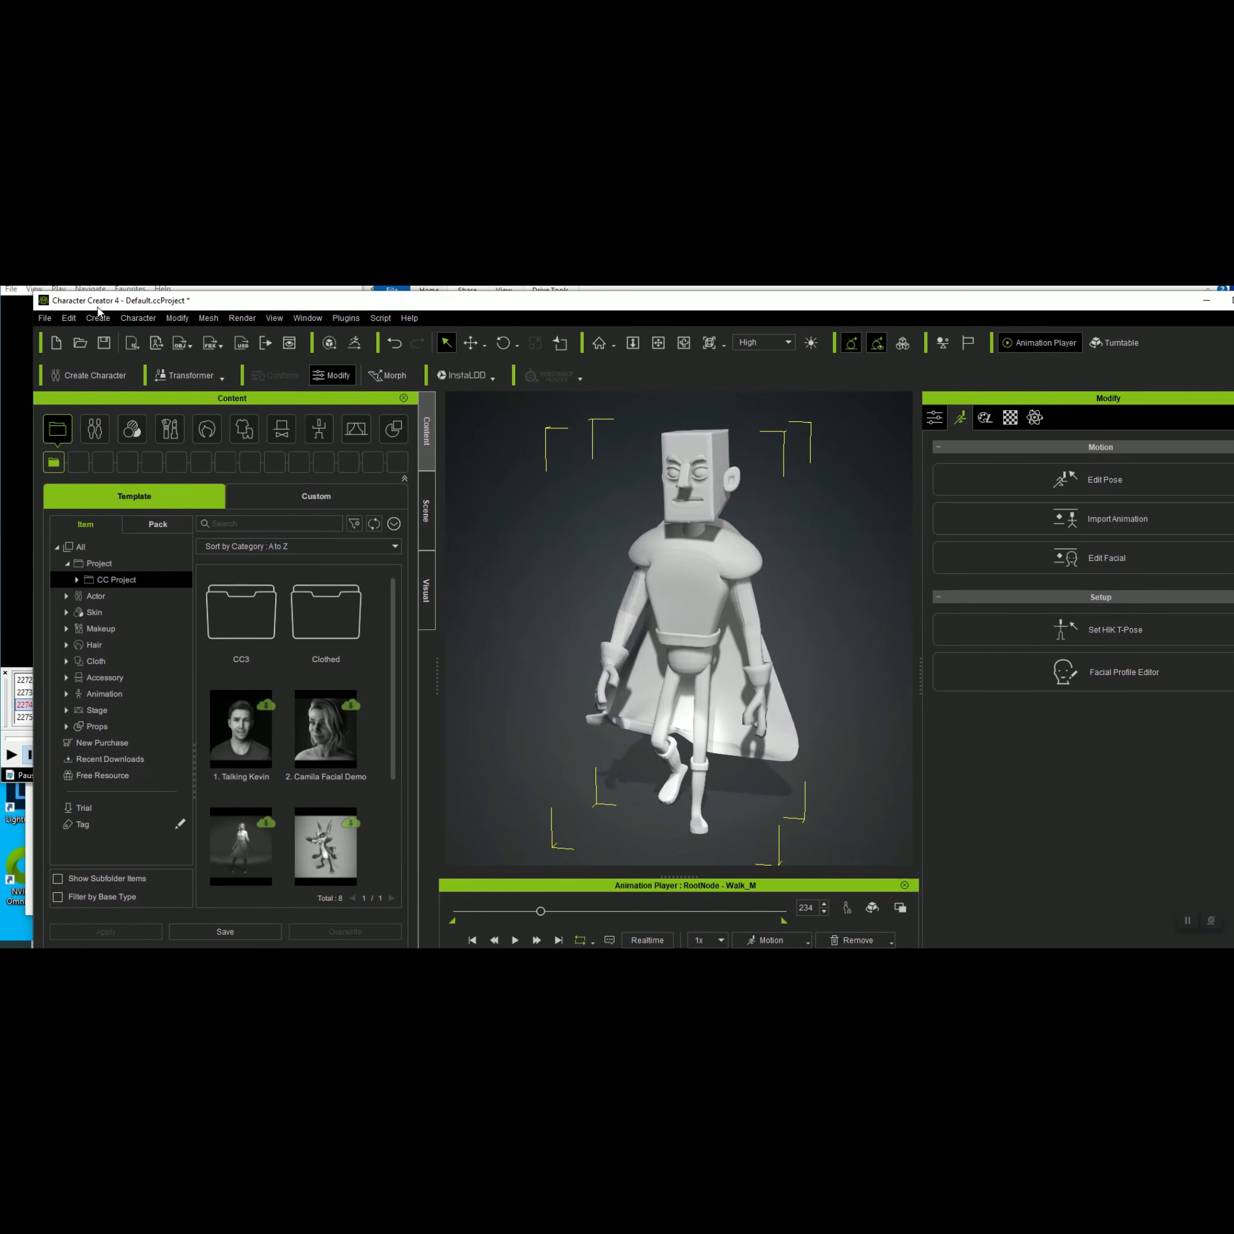
left_click(69, 317)
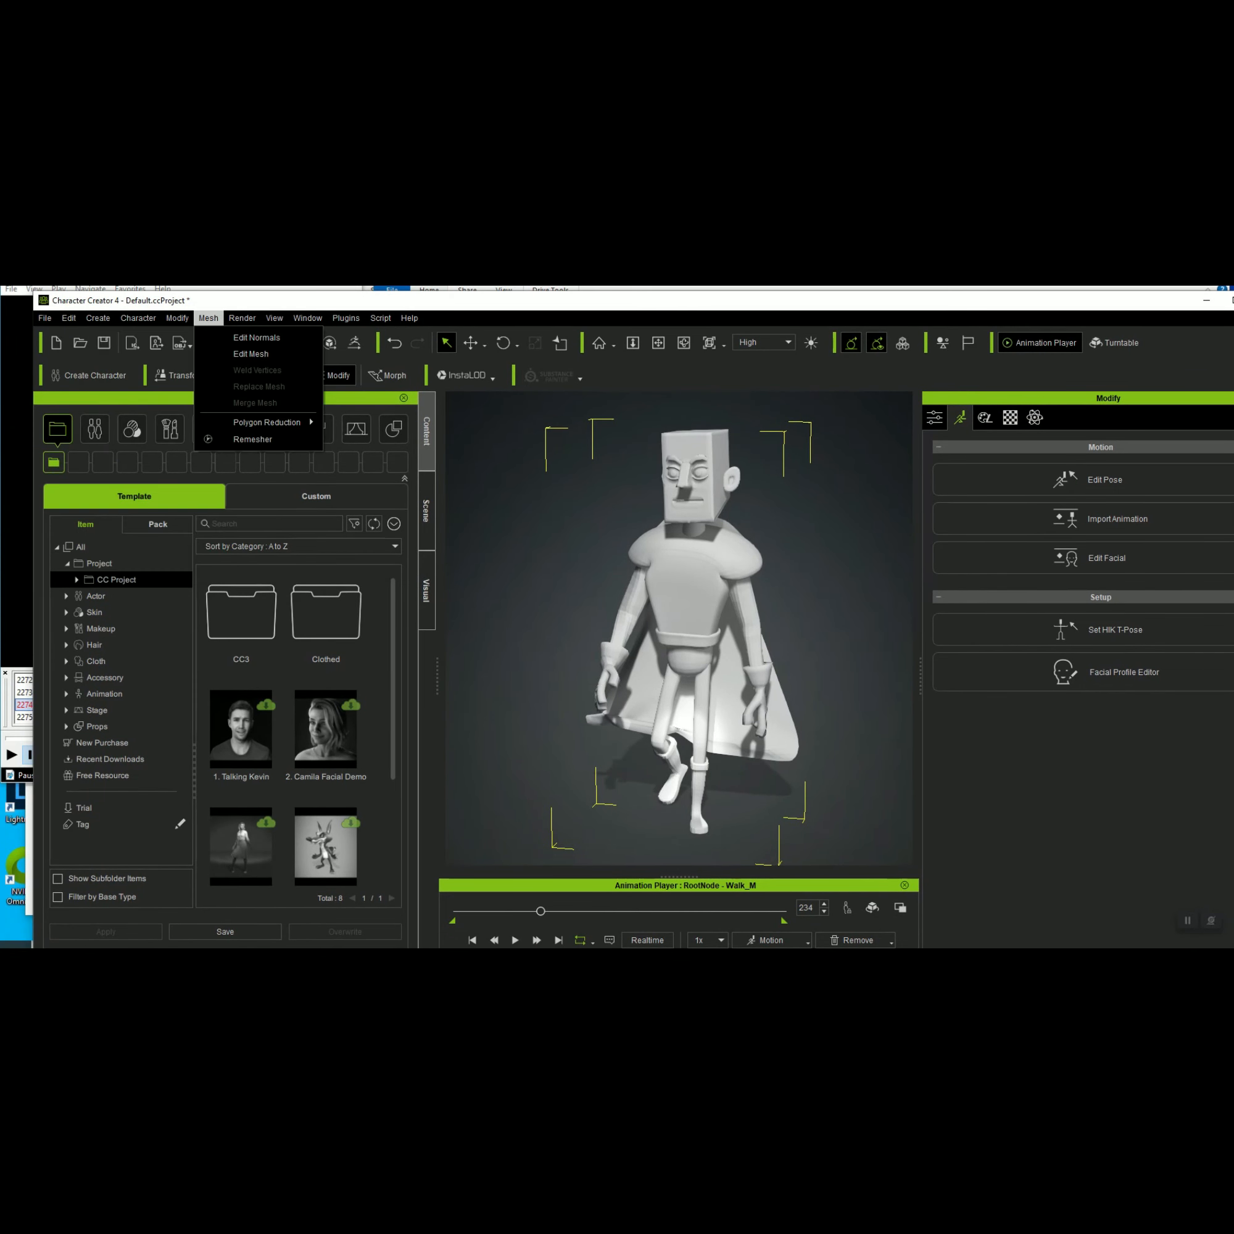
left_click(216, 348)
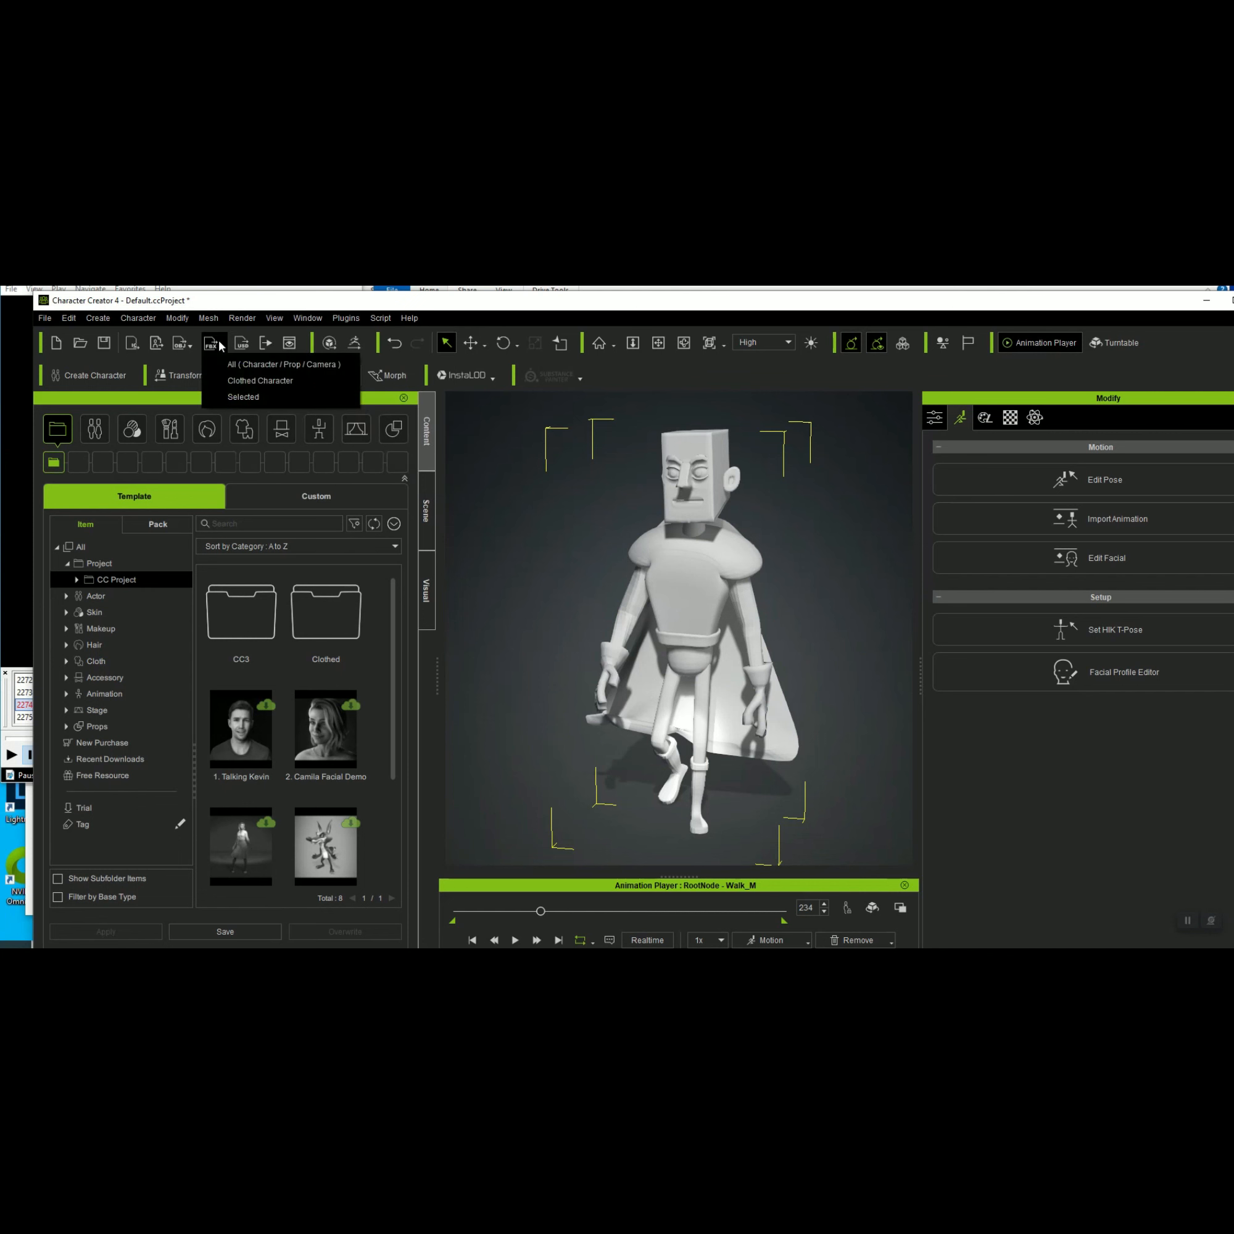
left_click(271, 381)
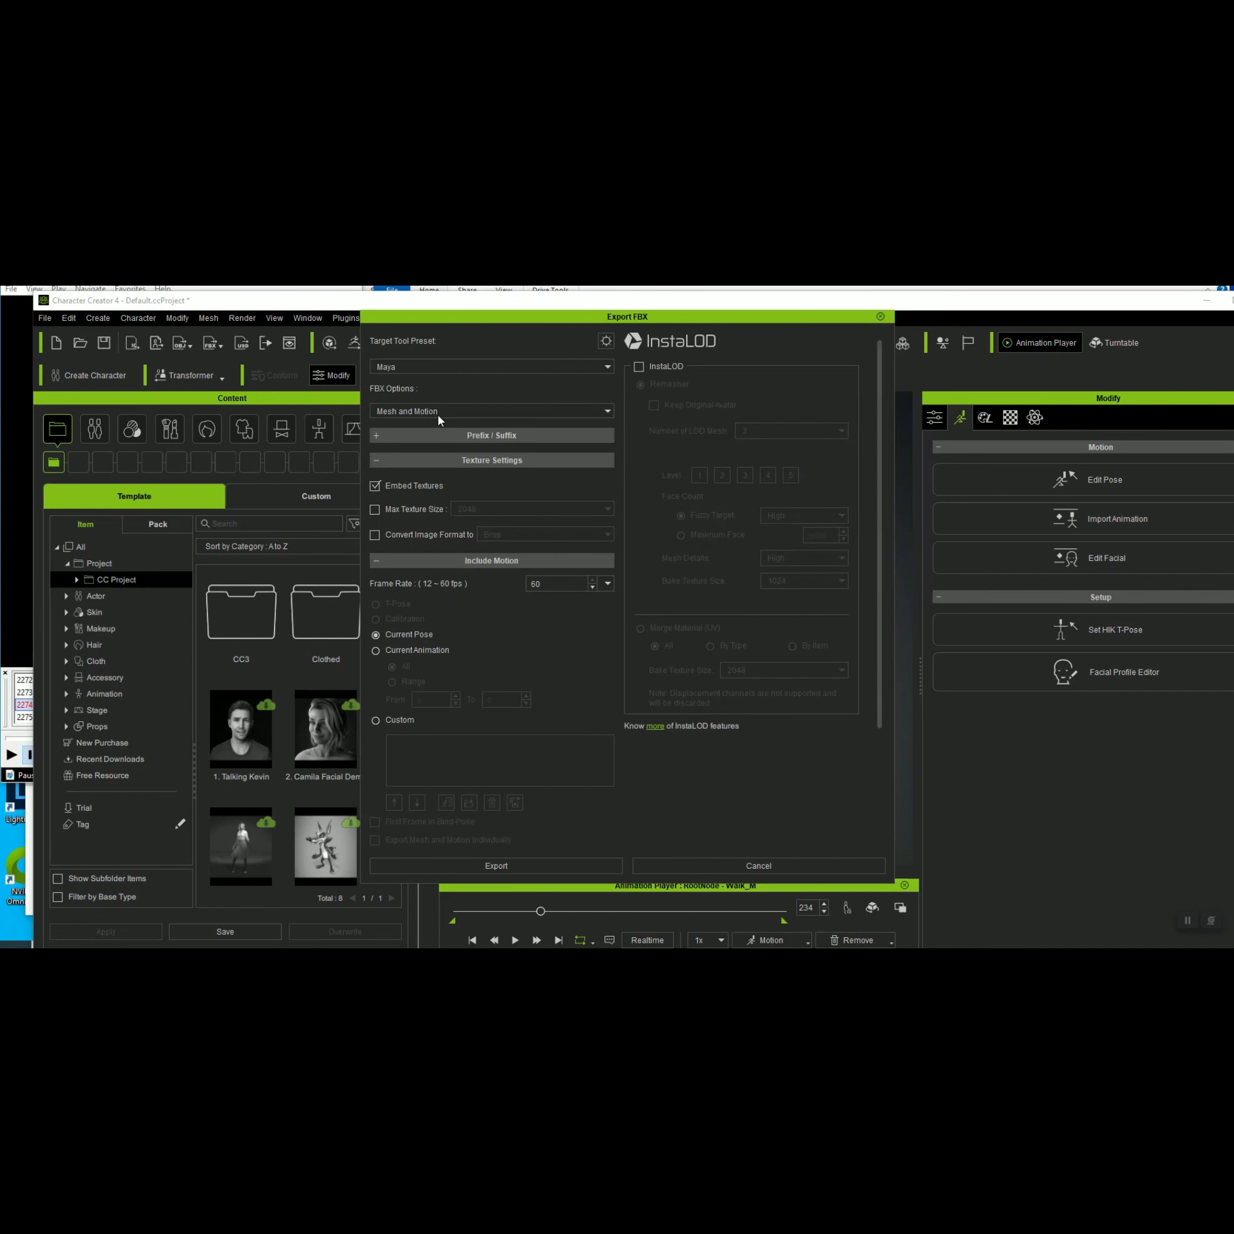
Review the target tool presets for the FBX export and set FBX Options to Mesh and Expression Sequence
left_click(526, 416)
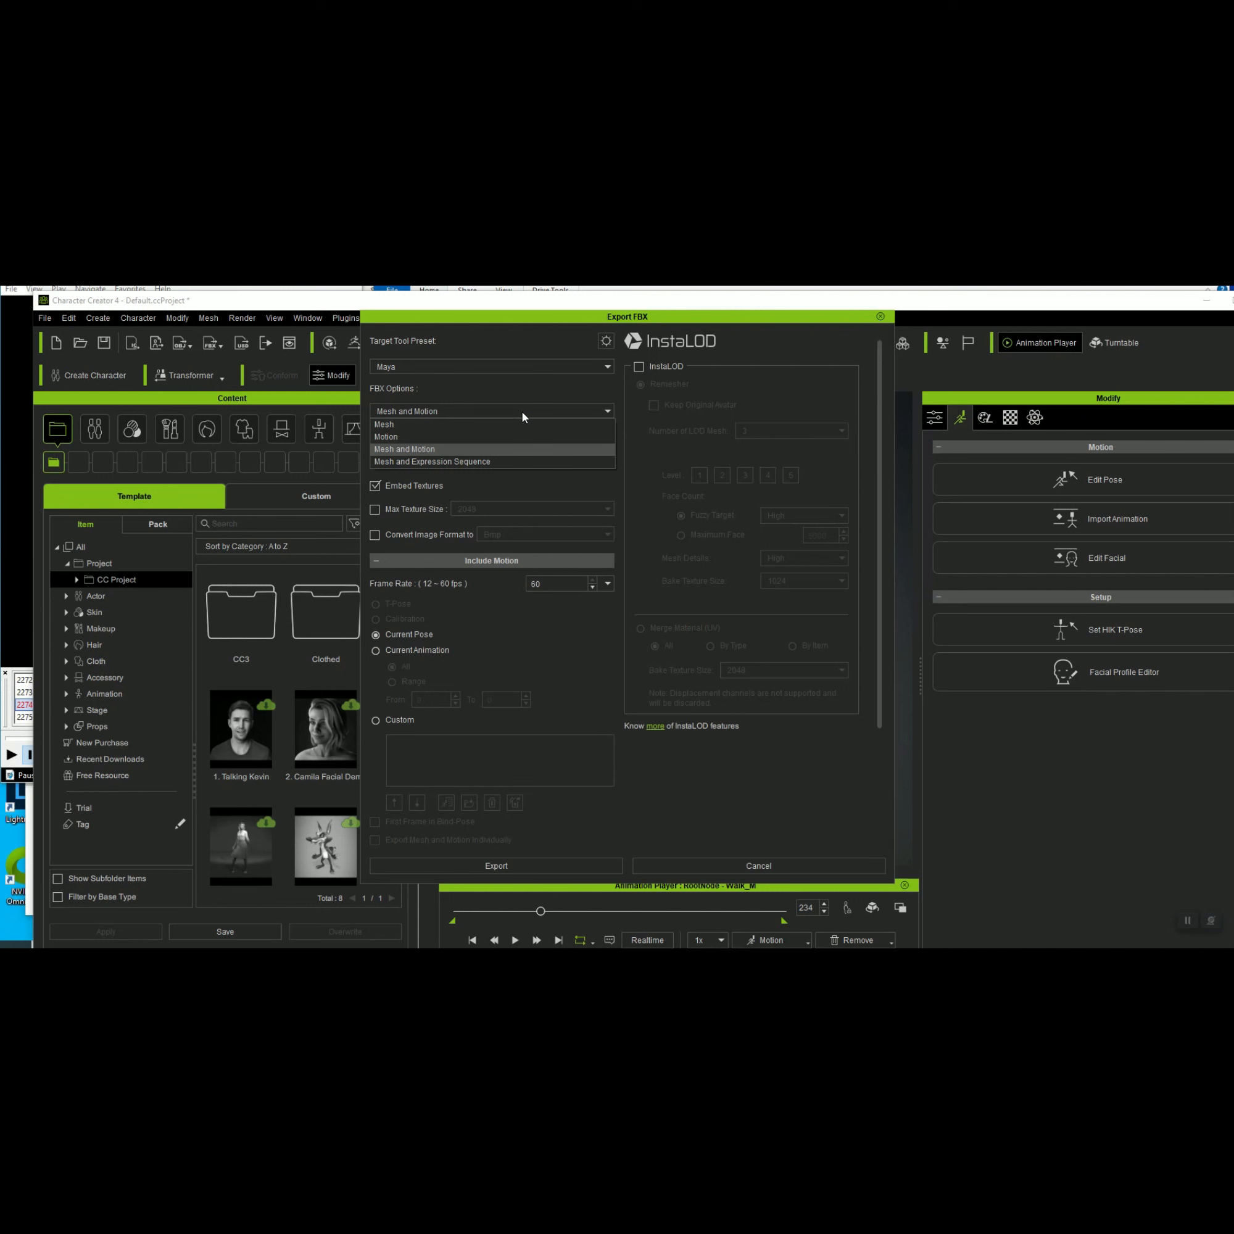
left_click(601, 367)
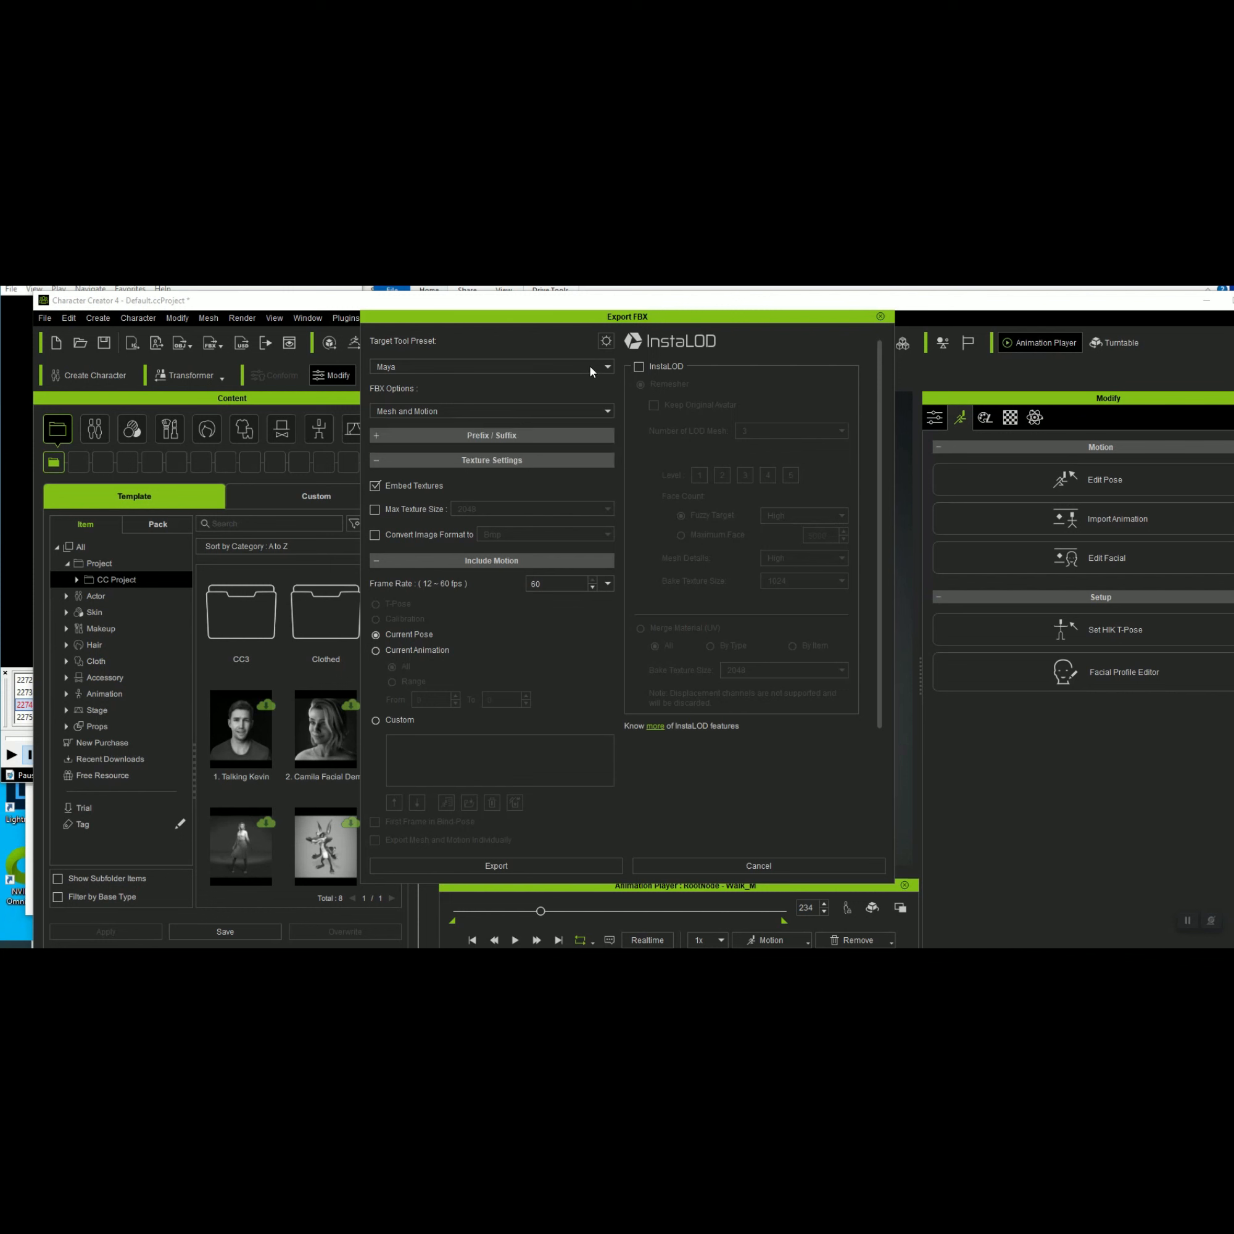
left_click(592, 371)
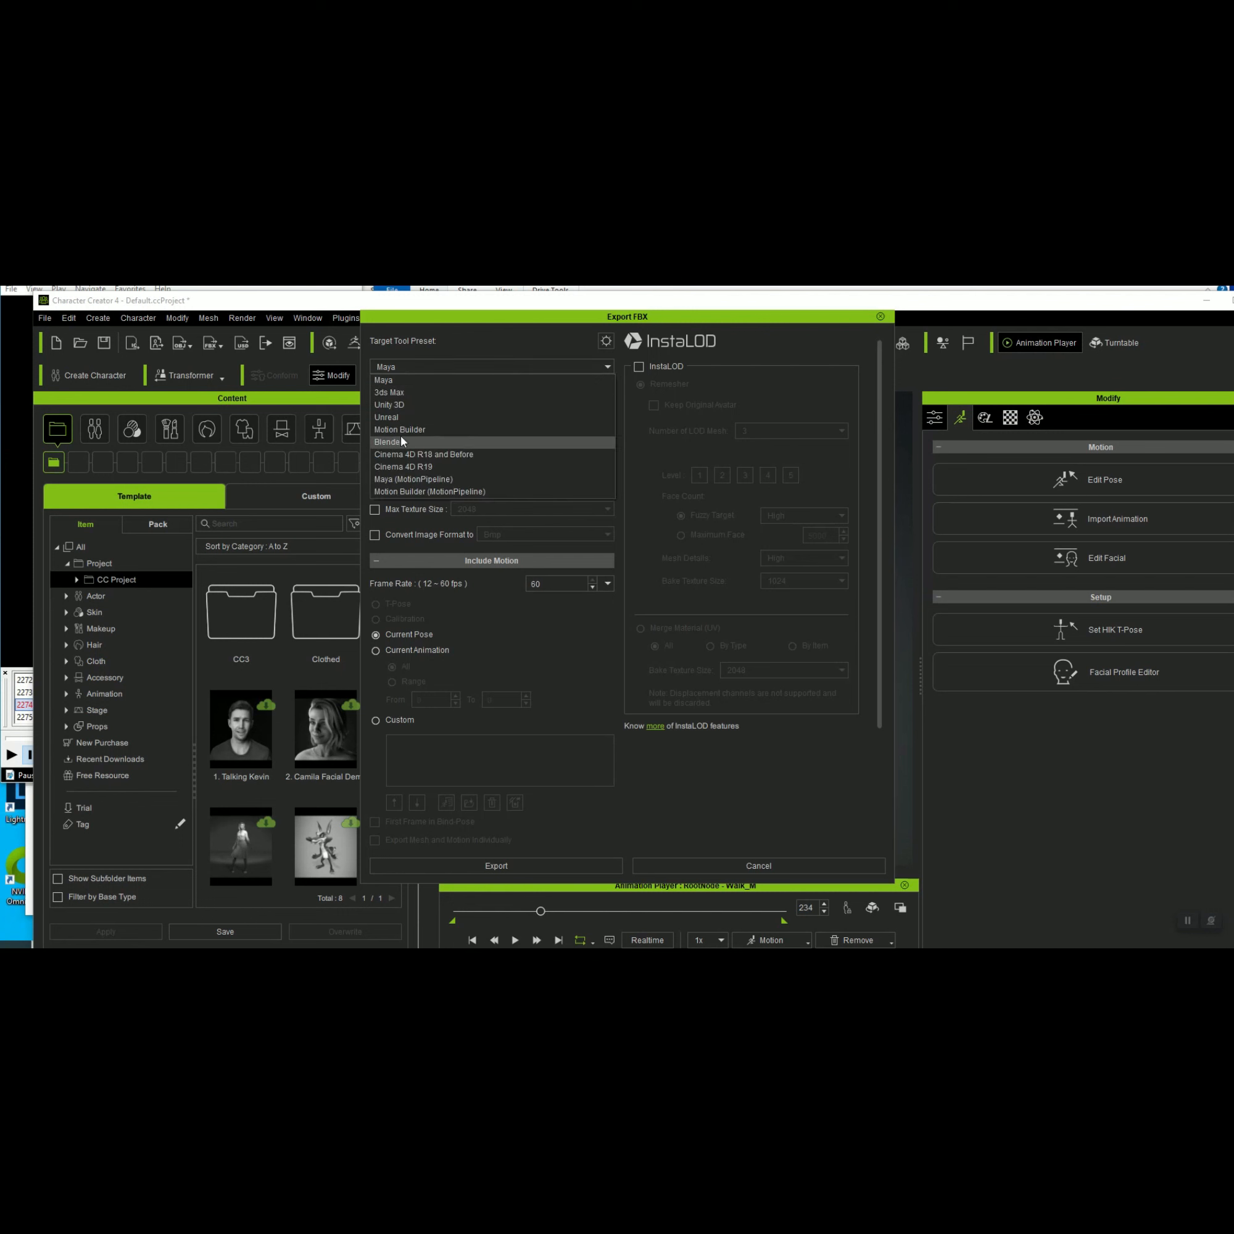
left_click(522, 340)
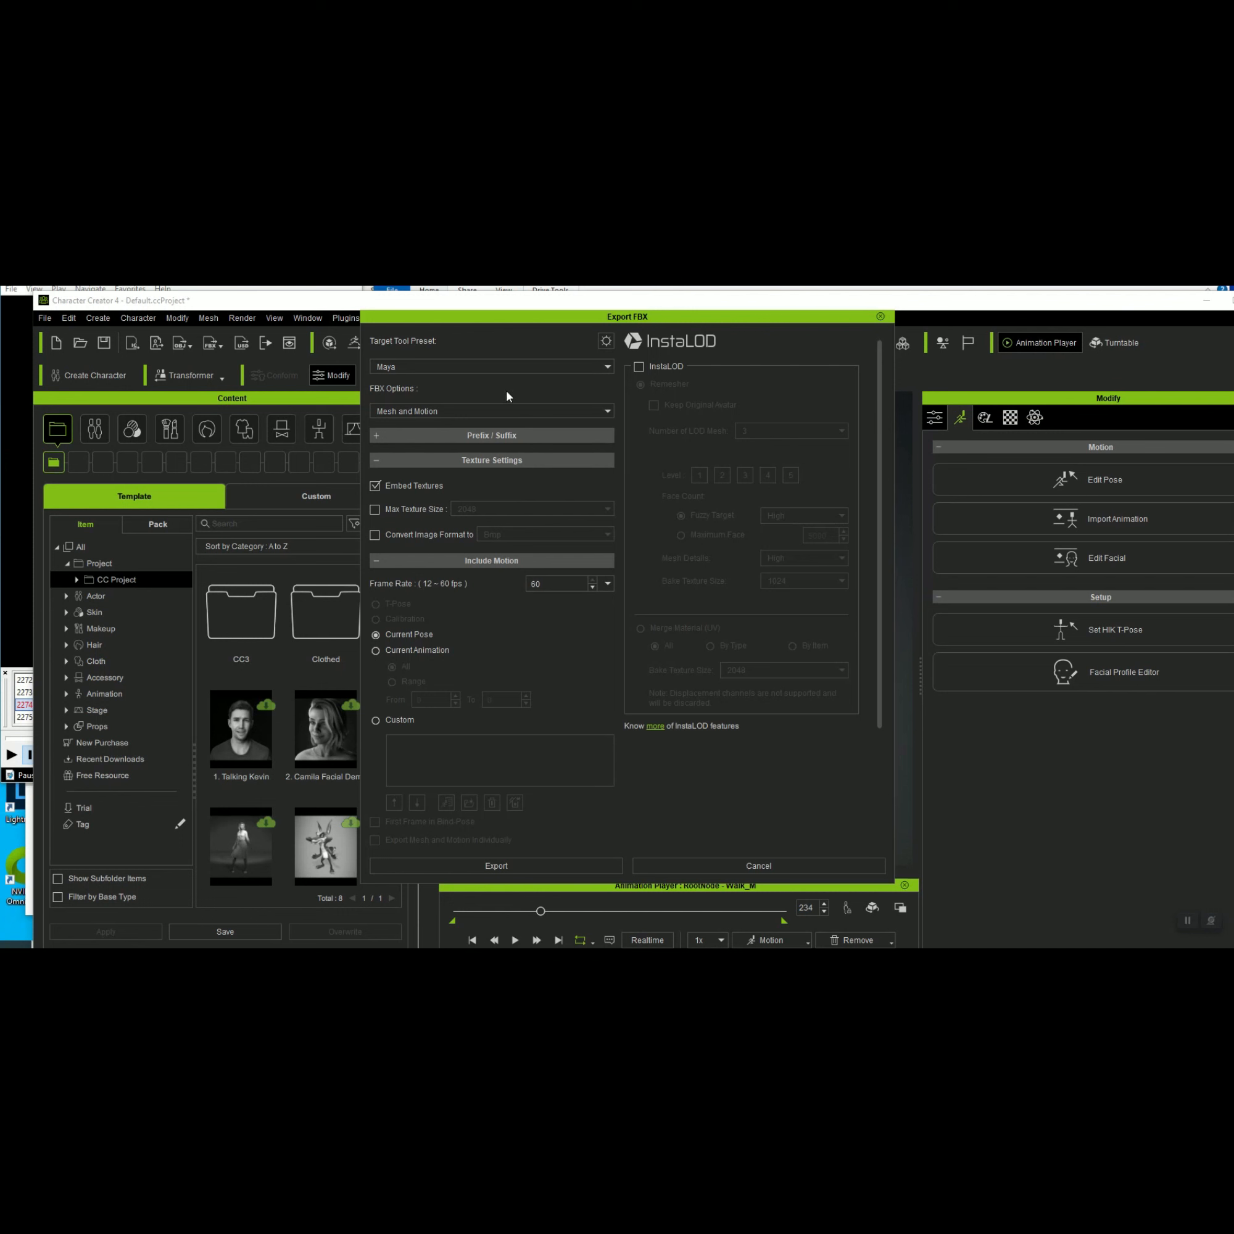
left_click(586, 413)
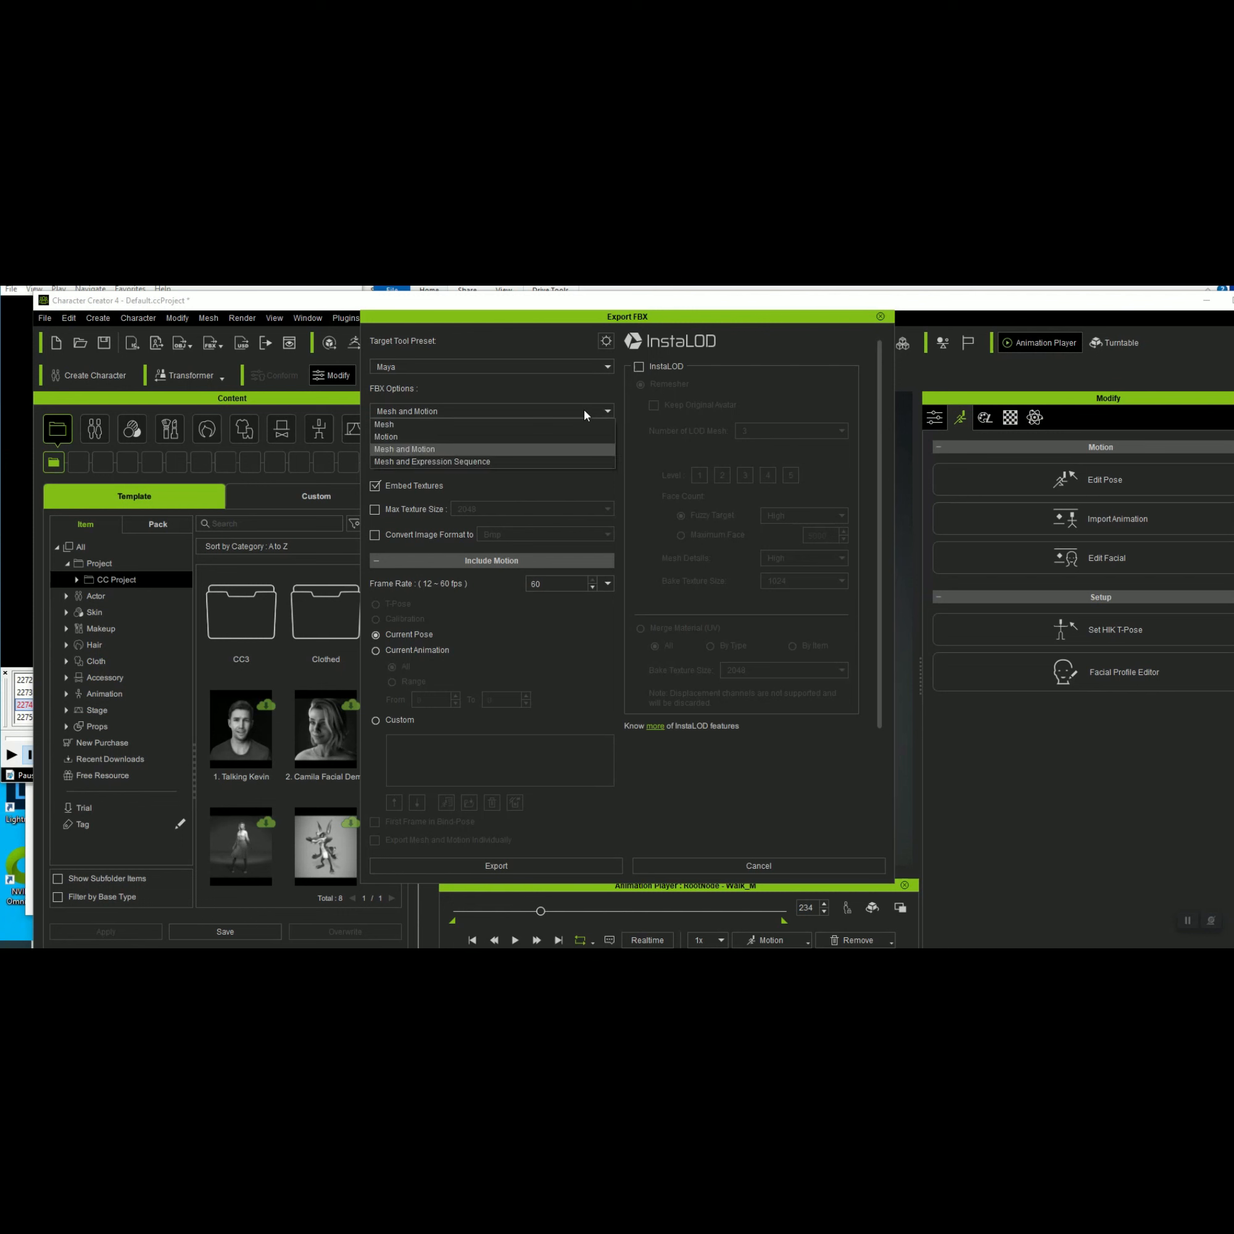
left_click(472, 463)
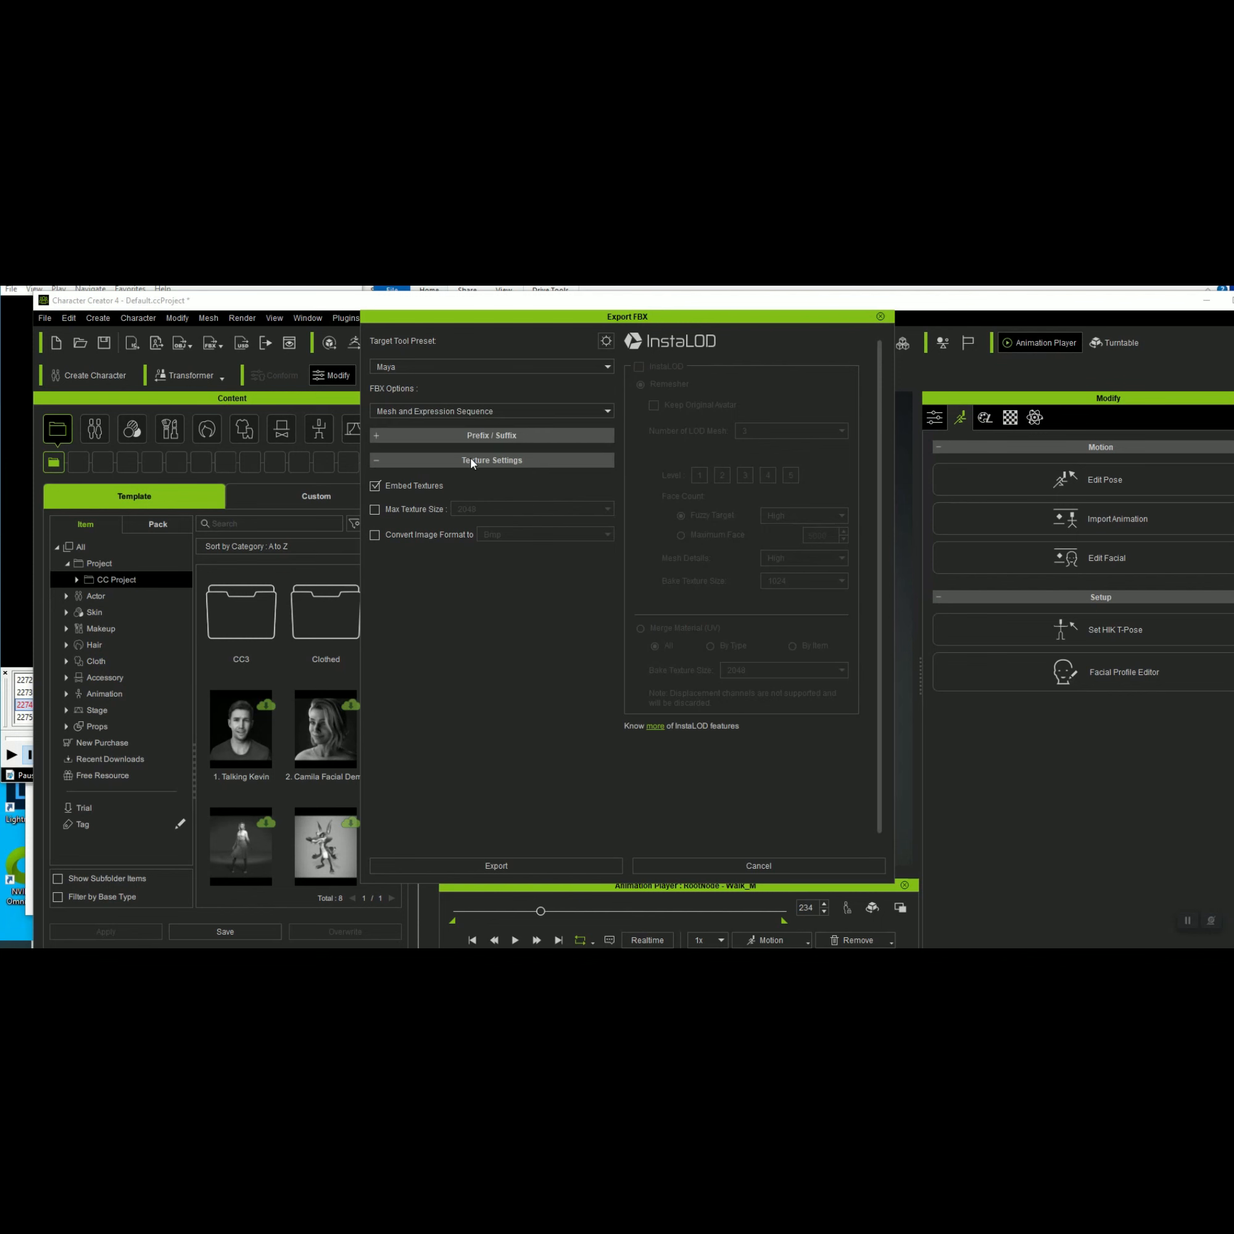
Start the FBX export, copy the path of the 03 toon snow folder and leave without saving a file
left_click(518, 867)
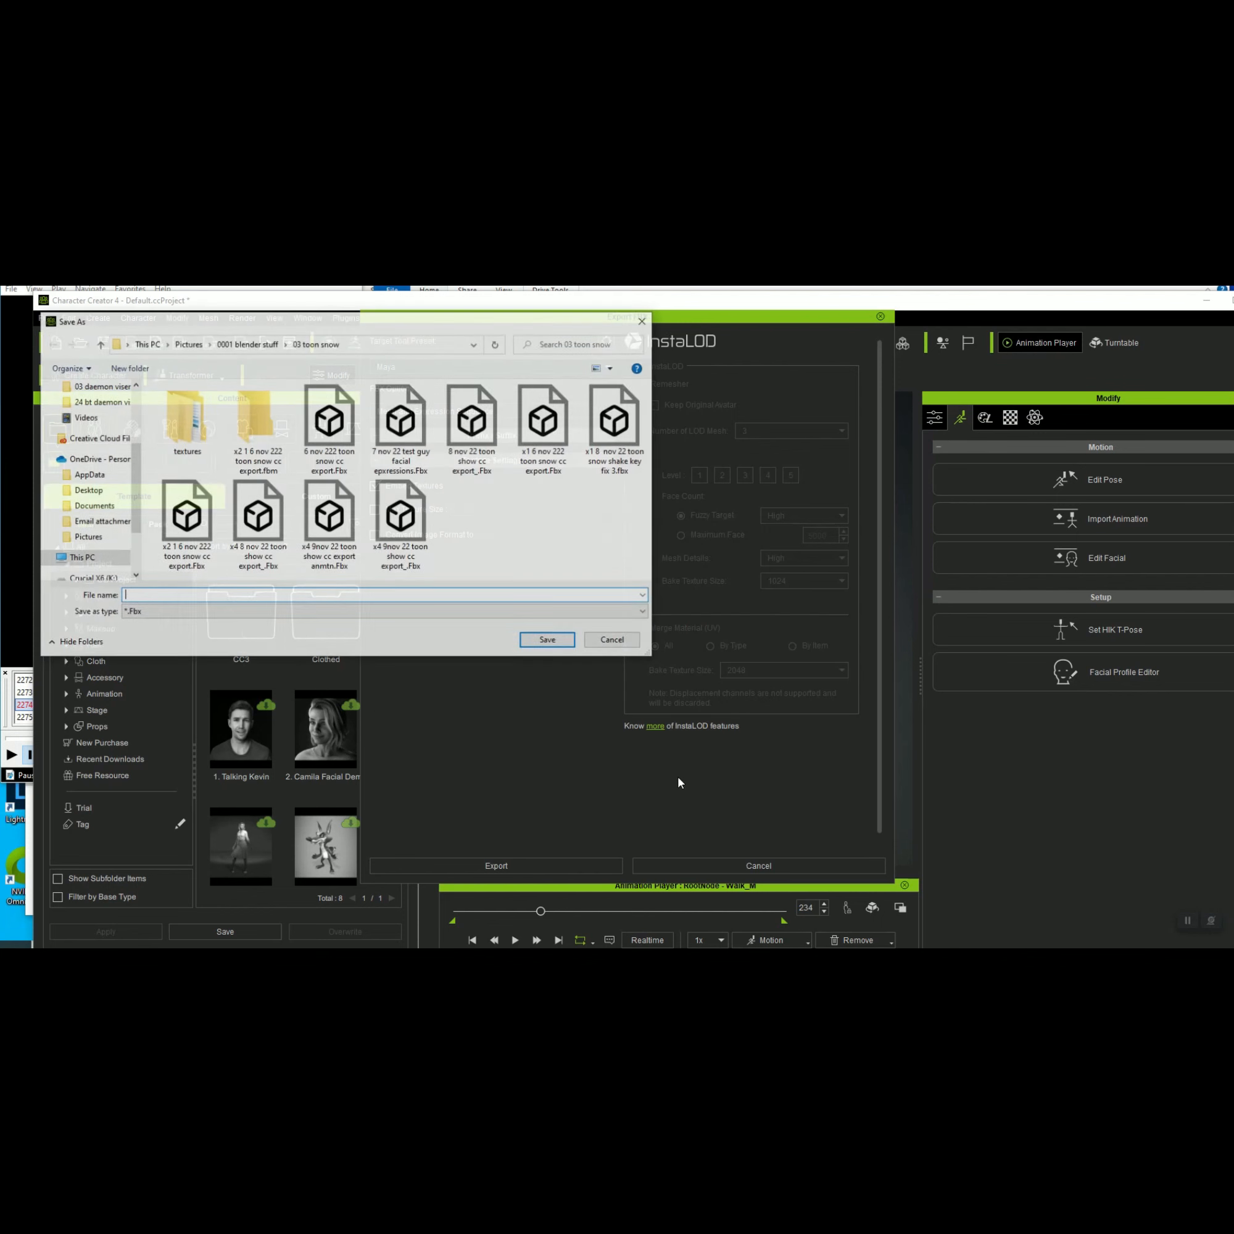
left_click(613, 641)
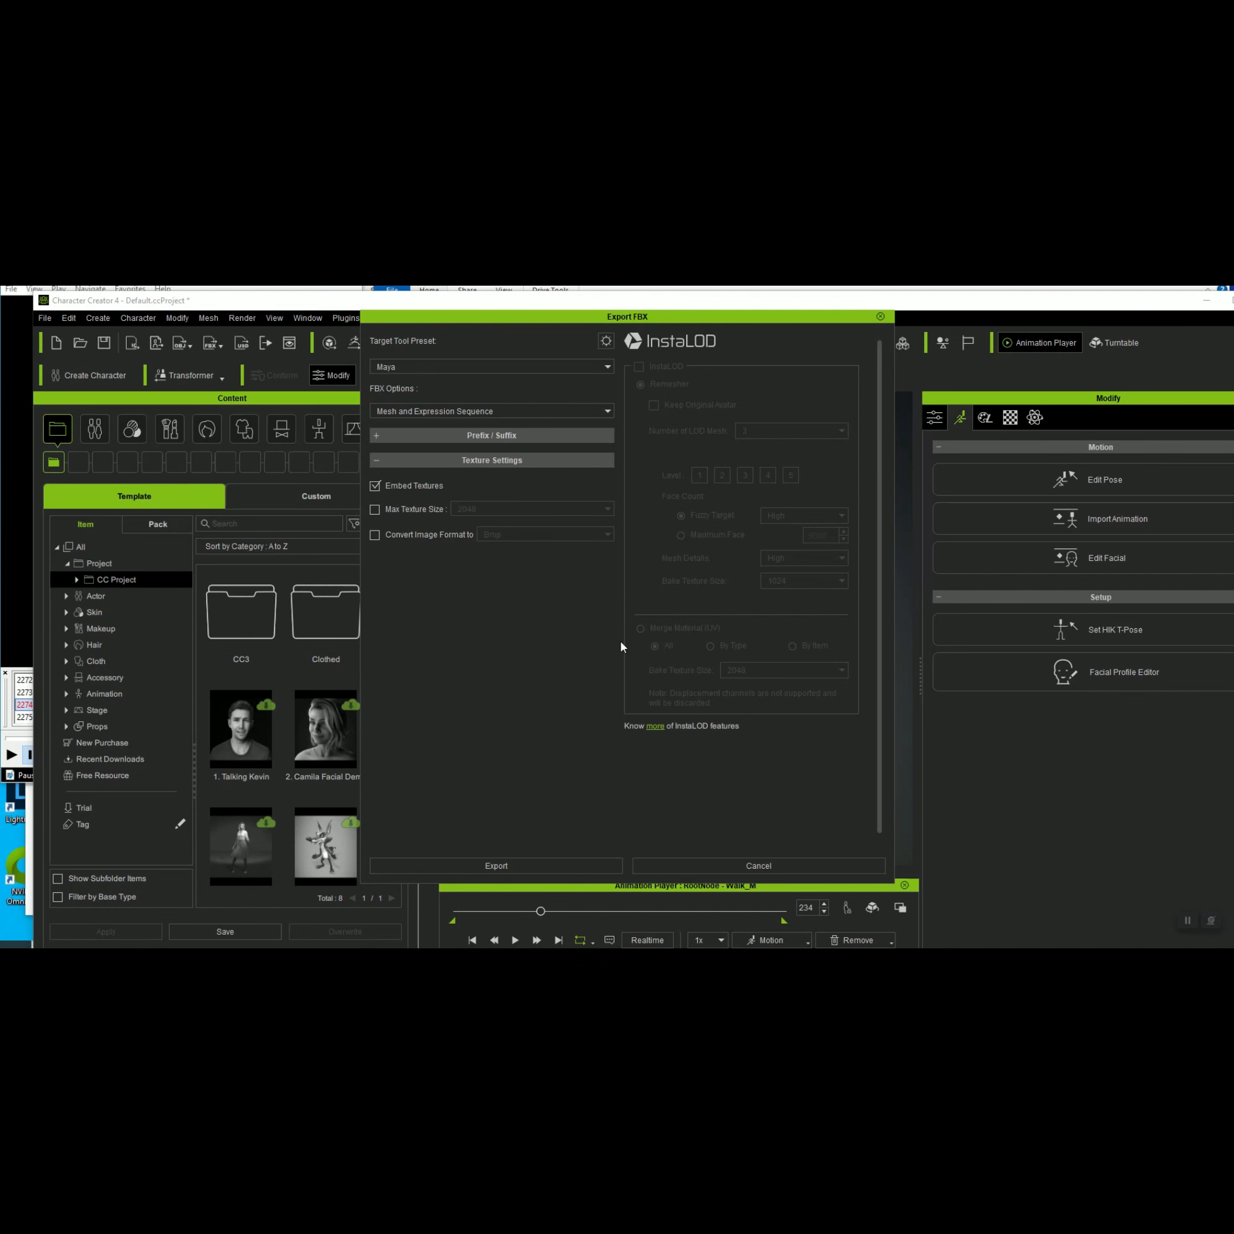
left_click(487, 866)
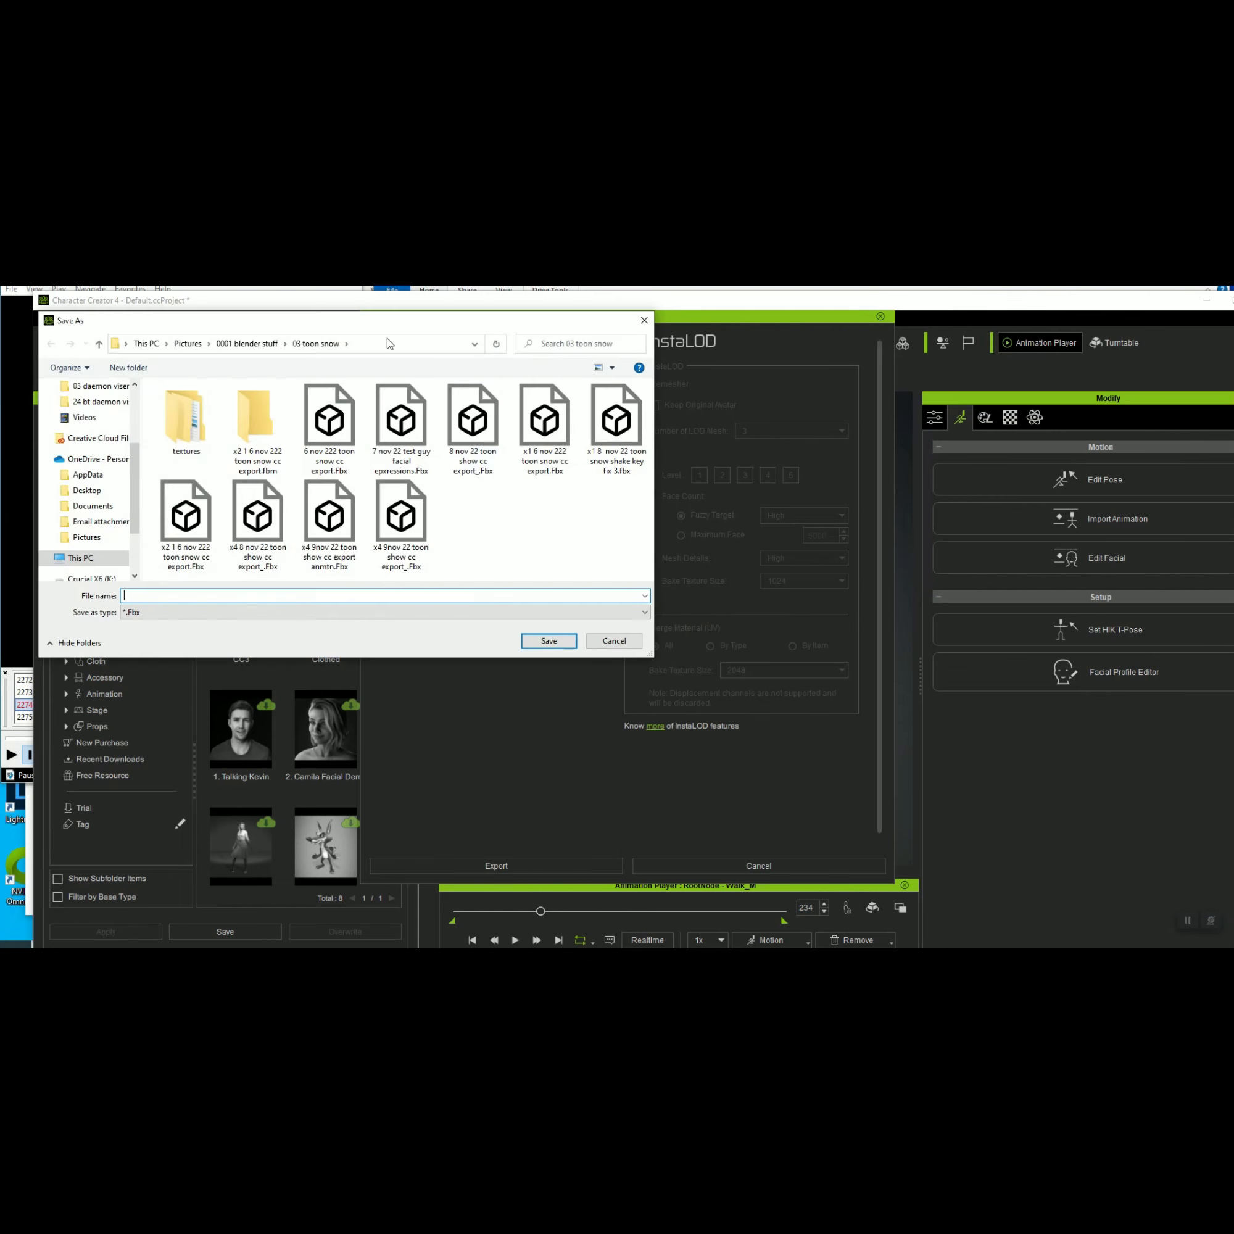
left_click(389, 344)
left_click(619, 641)
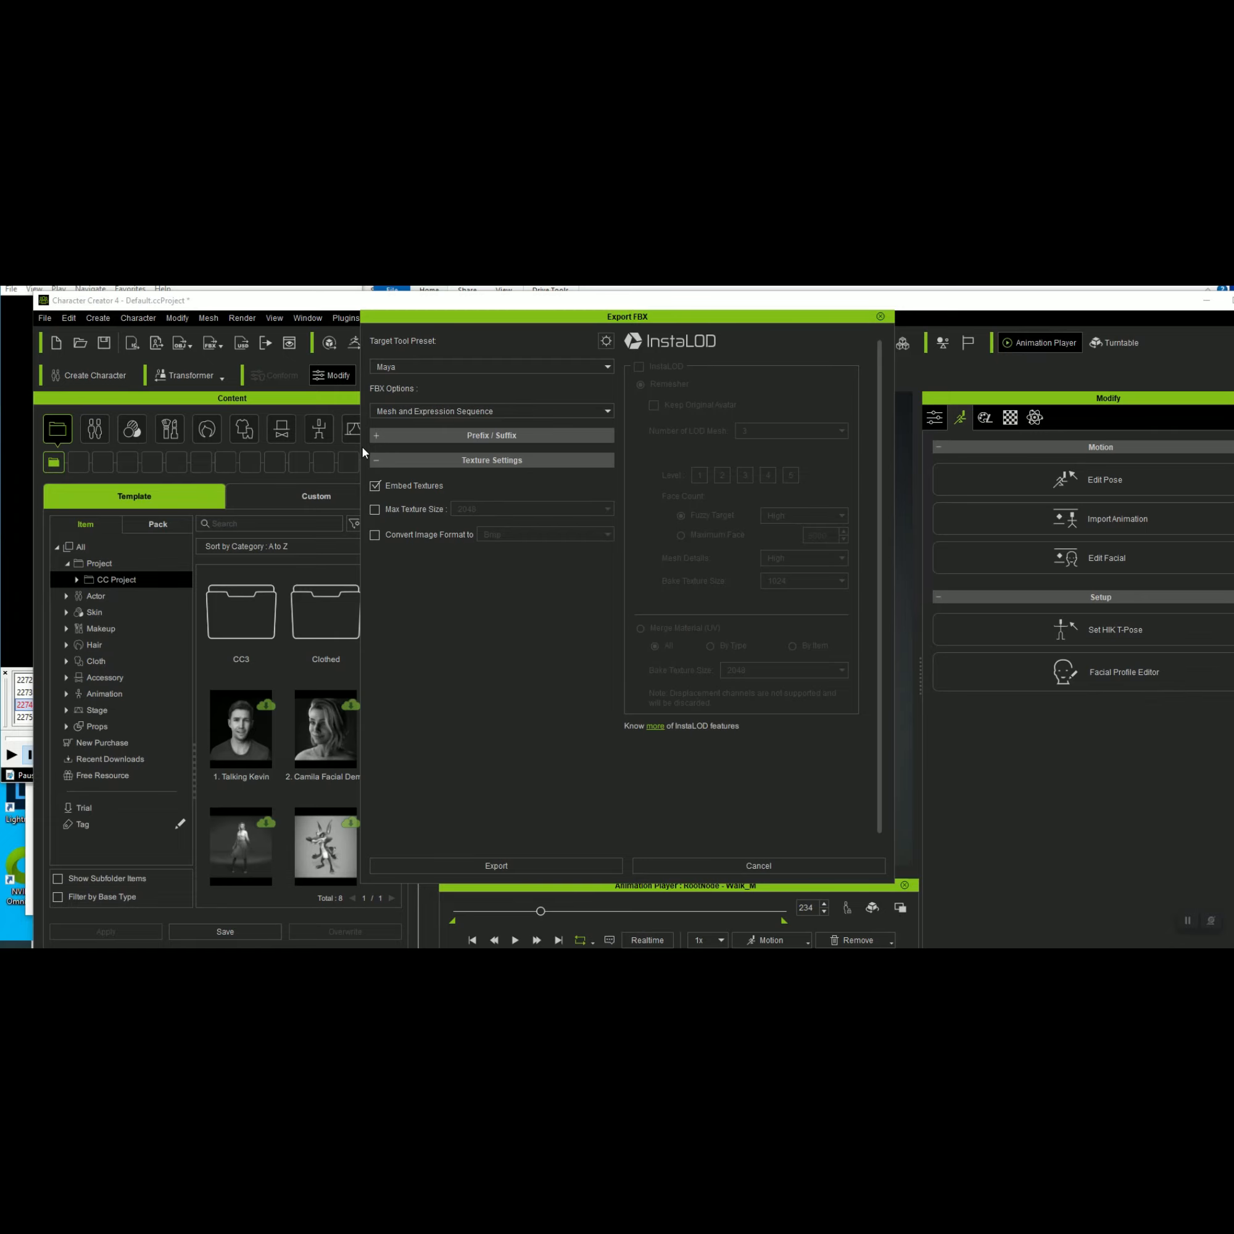
Switch to Blender Launcher, launch the Blender 3.3.2 Candidate build, reposition its window and dismiss the splash screen
key("super+Tab")
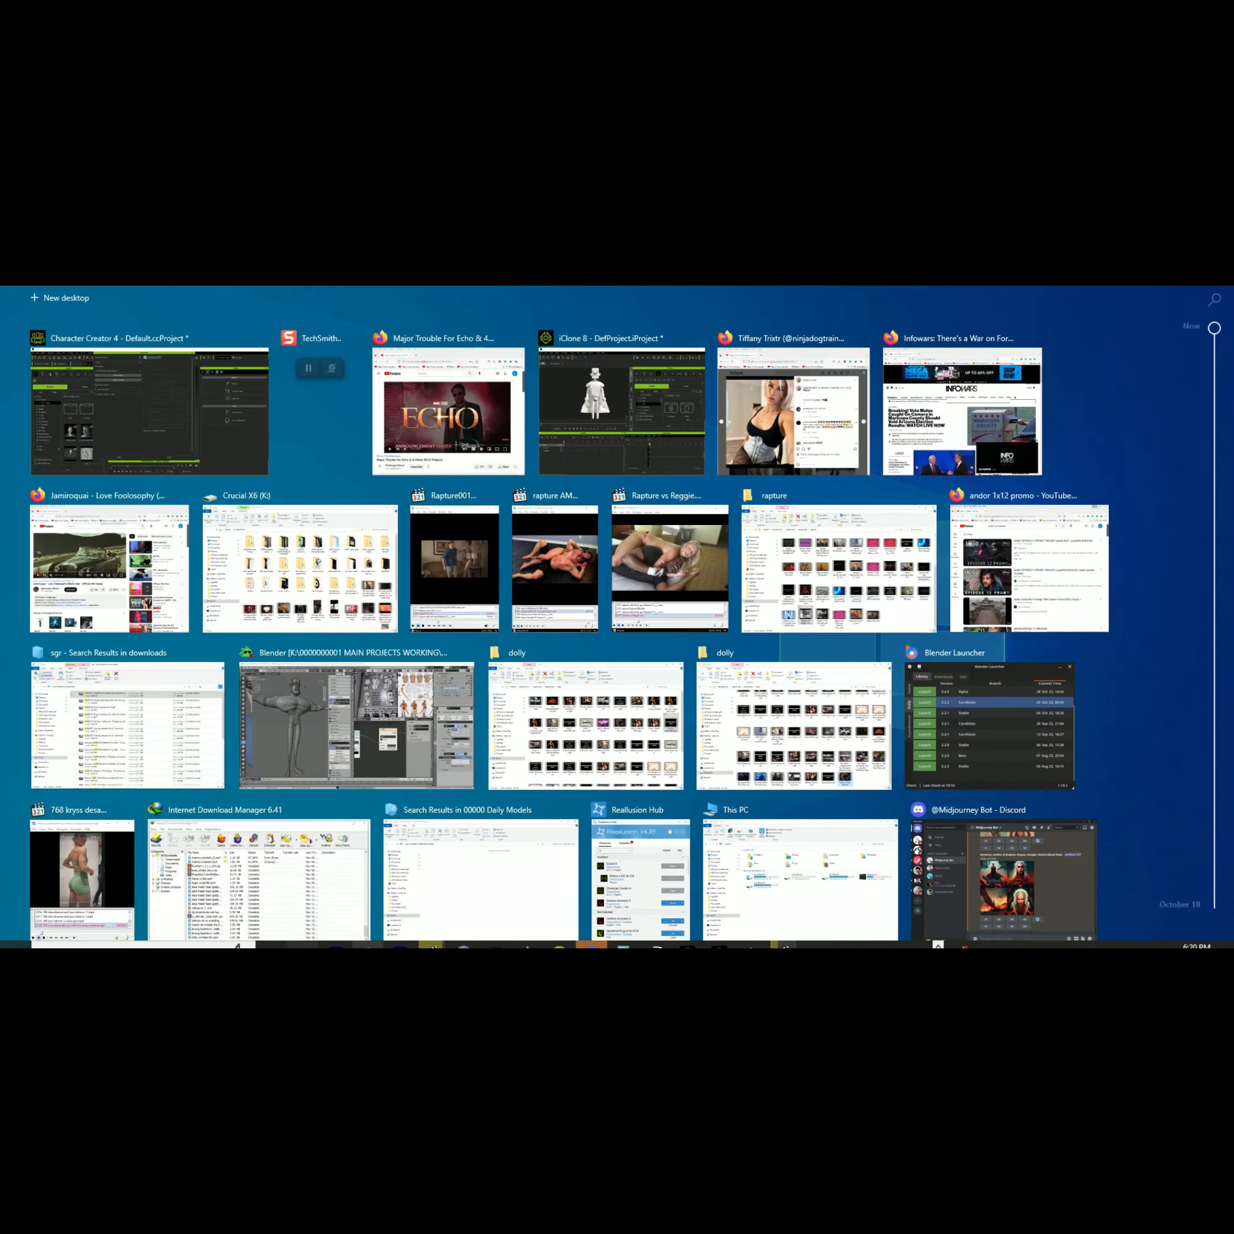
key("Escape")
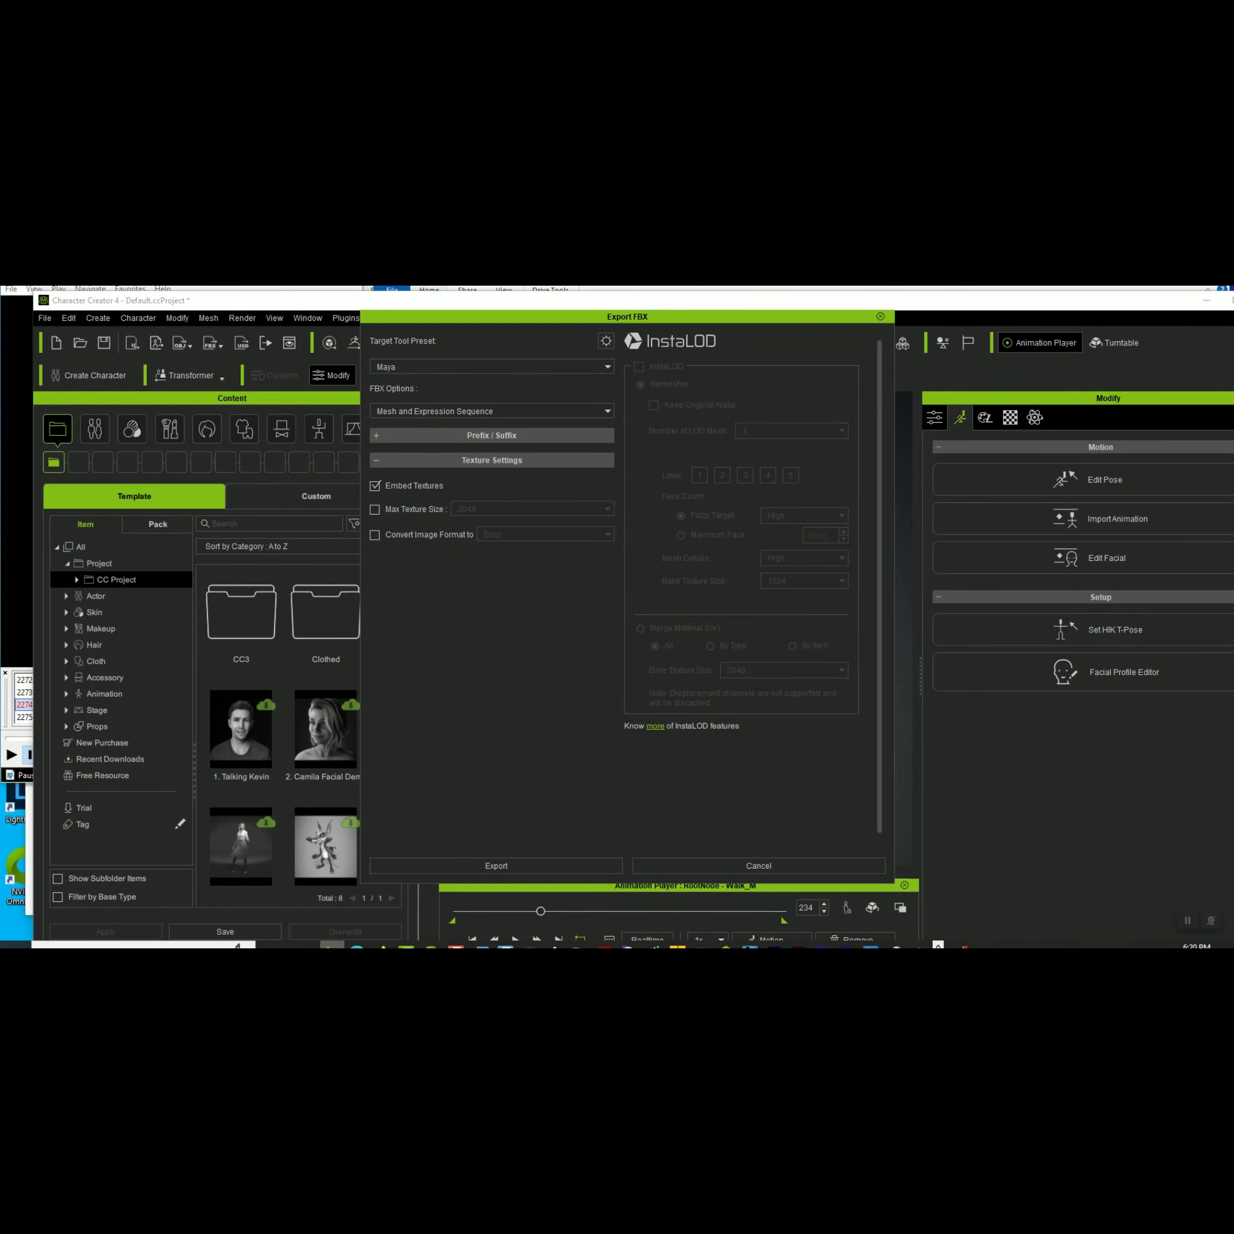
right_click(332, 944)
left_click(322, 885)
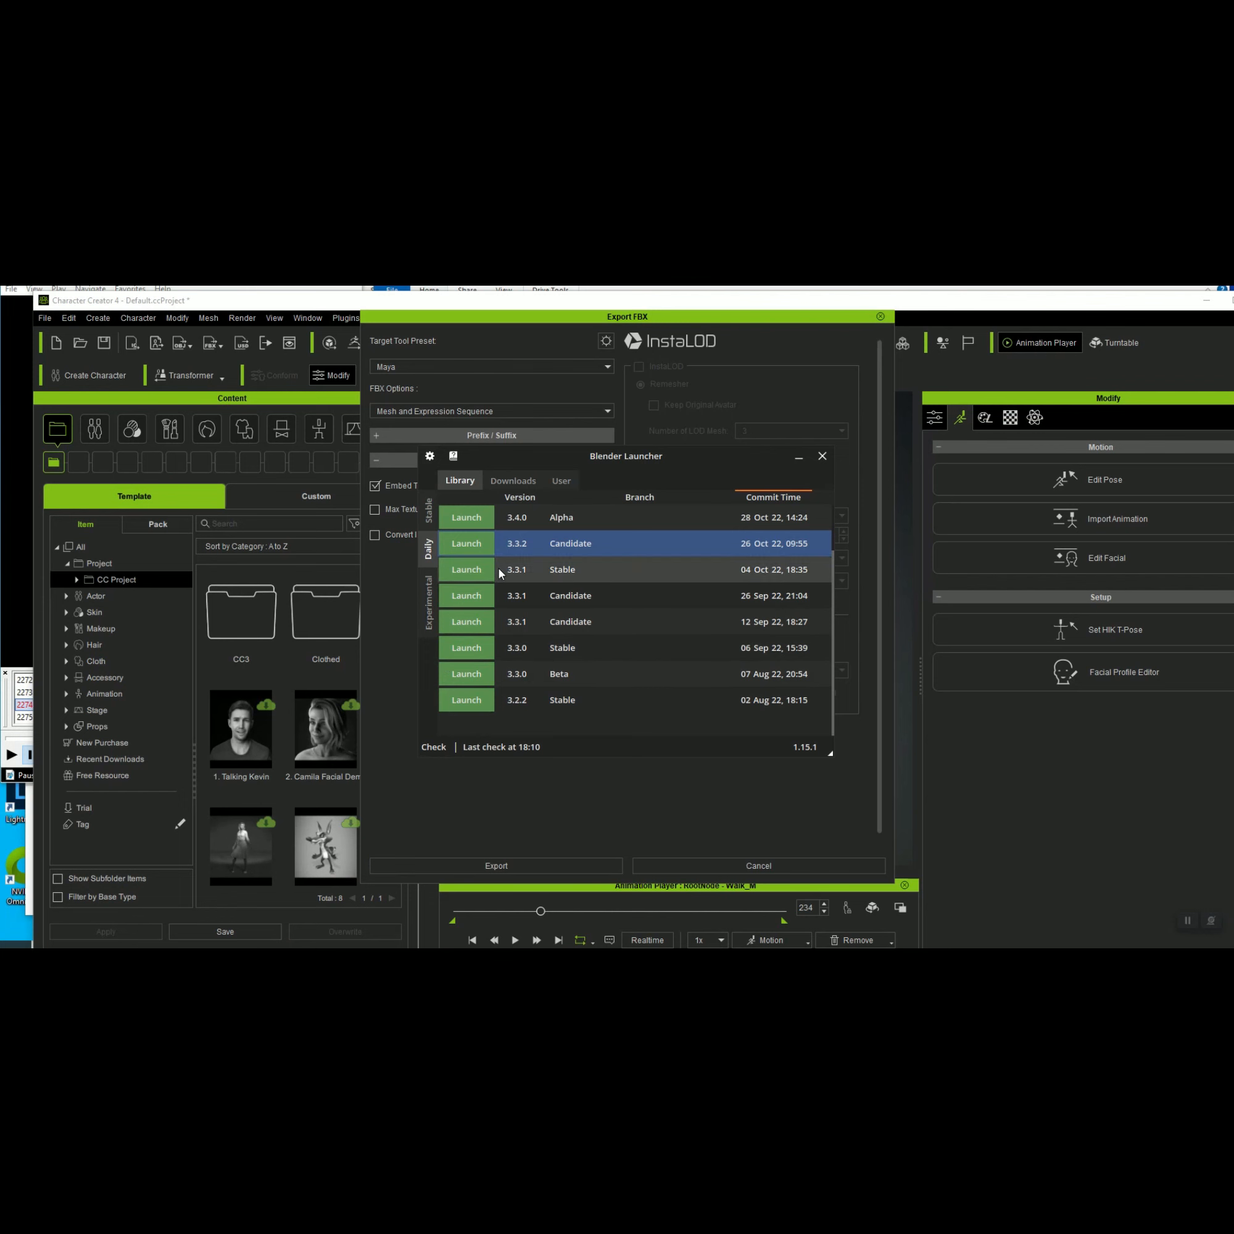
left_click(478, 549)
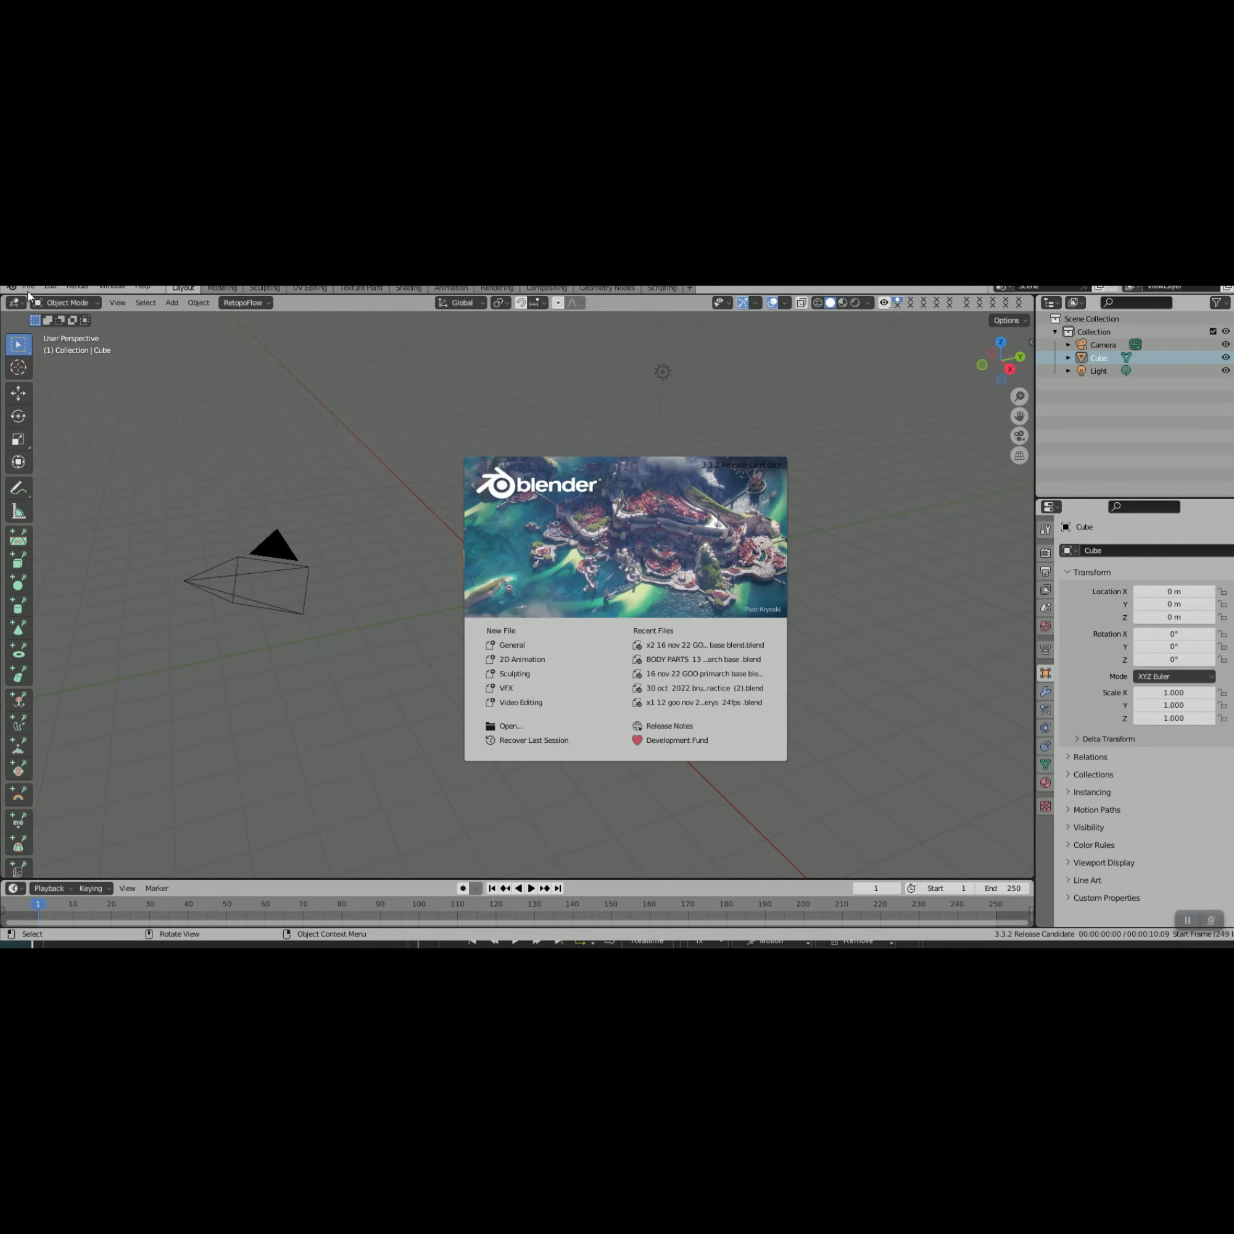
left_click_drag(29, 270, 37, 292)
left_click(38, 308)
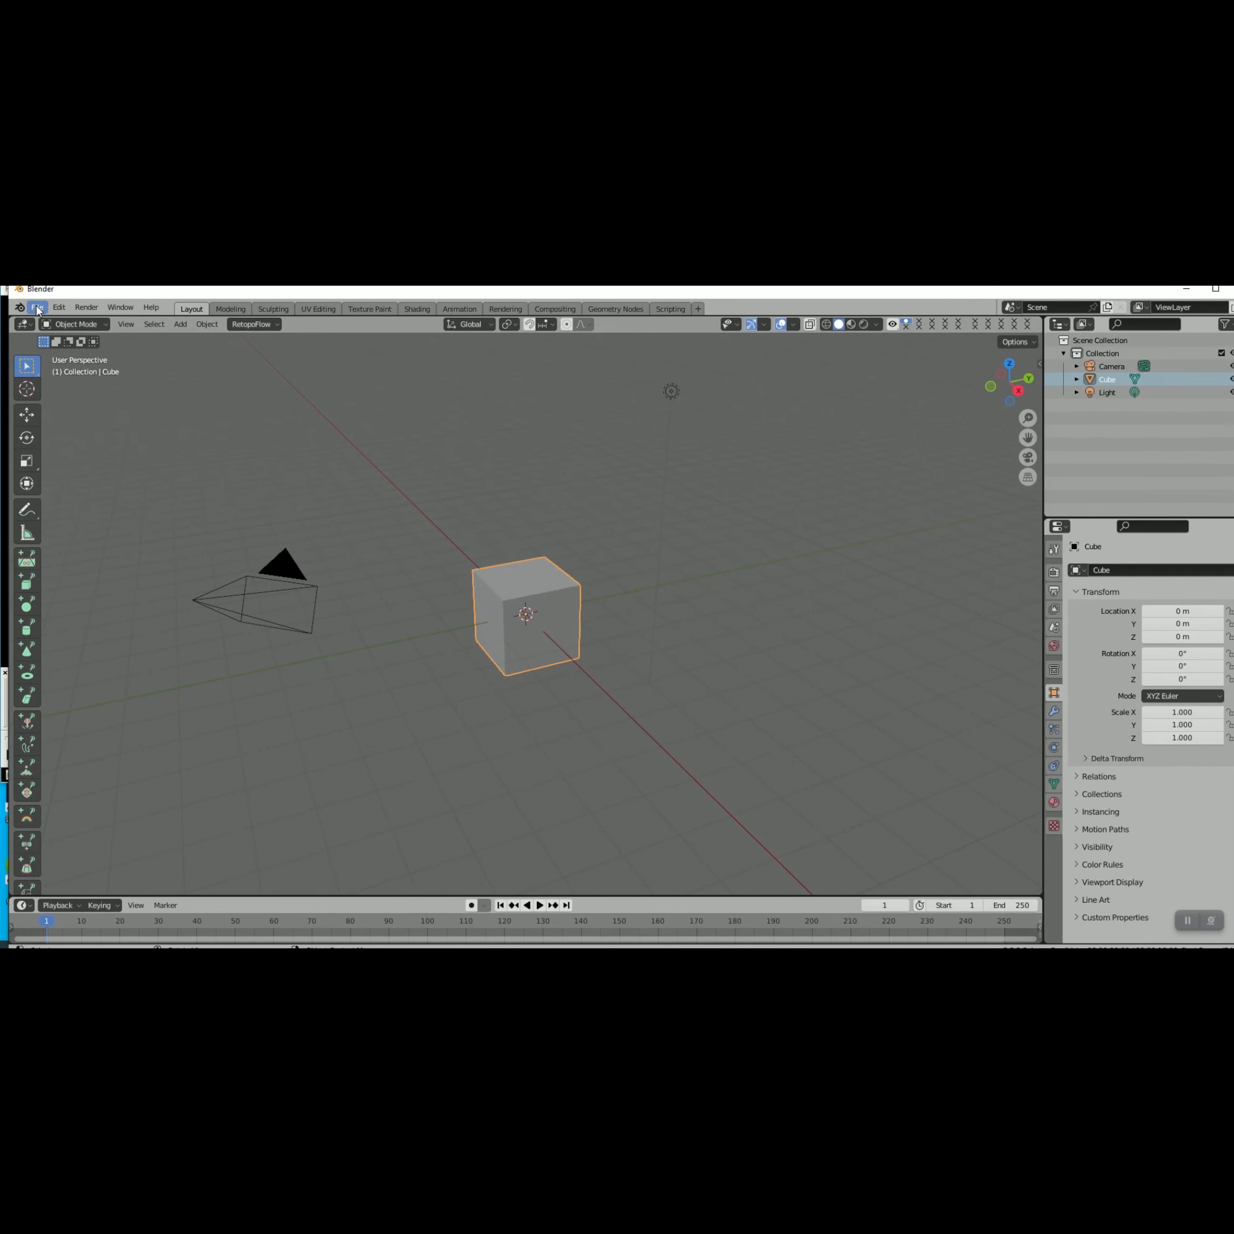
left_click(38, 308)
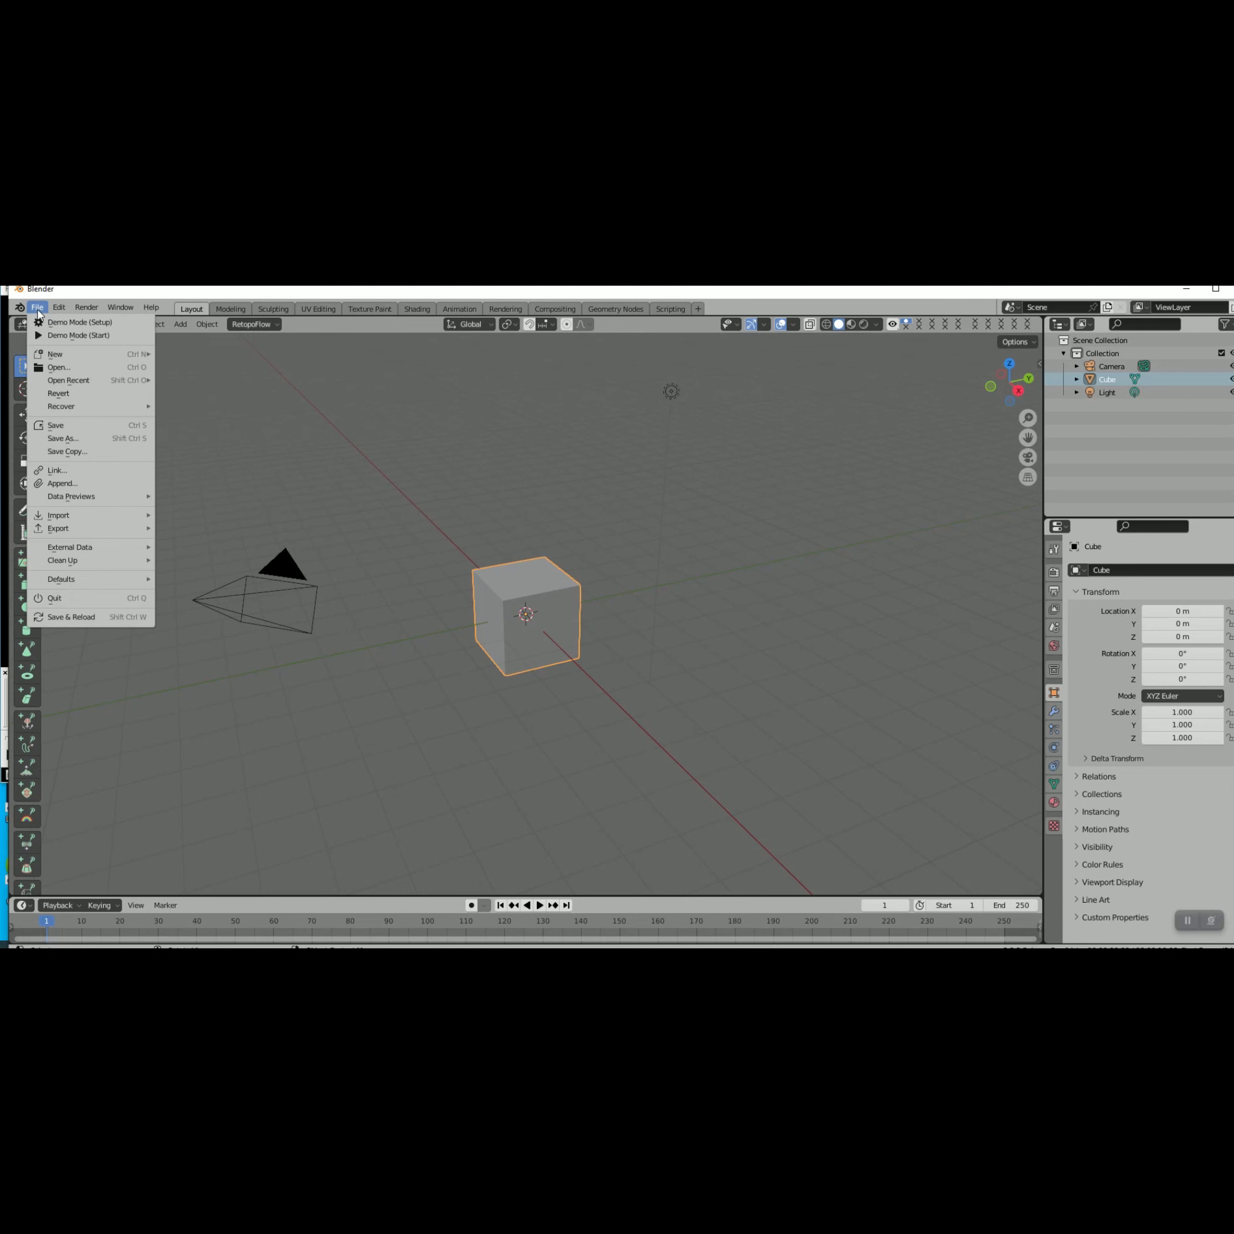
left_click(54, 364)
left_click(591, 454)
key("BackSpace")
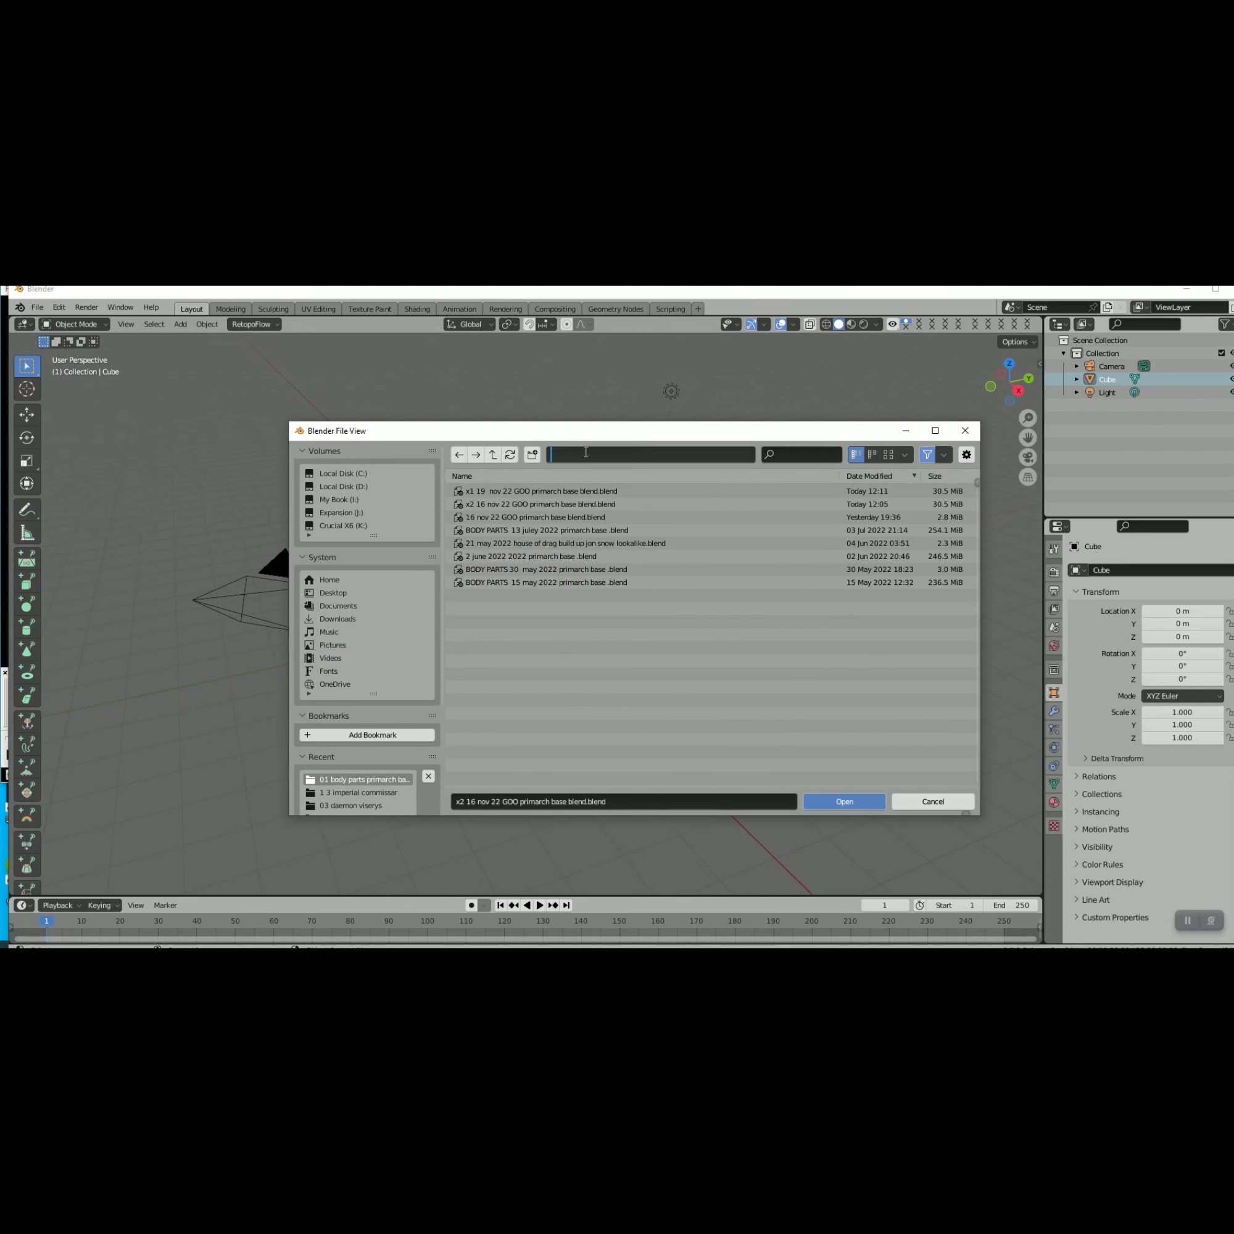
type("C:\\Users\\bens\\Pictures\\0001 blender stuff\\03 toon snow\\")
key("Return")
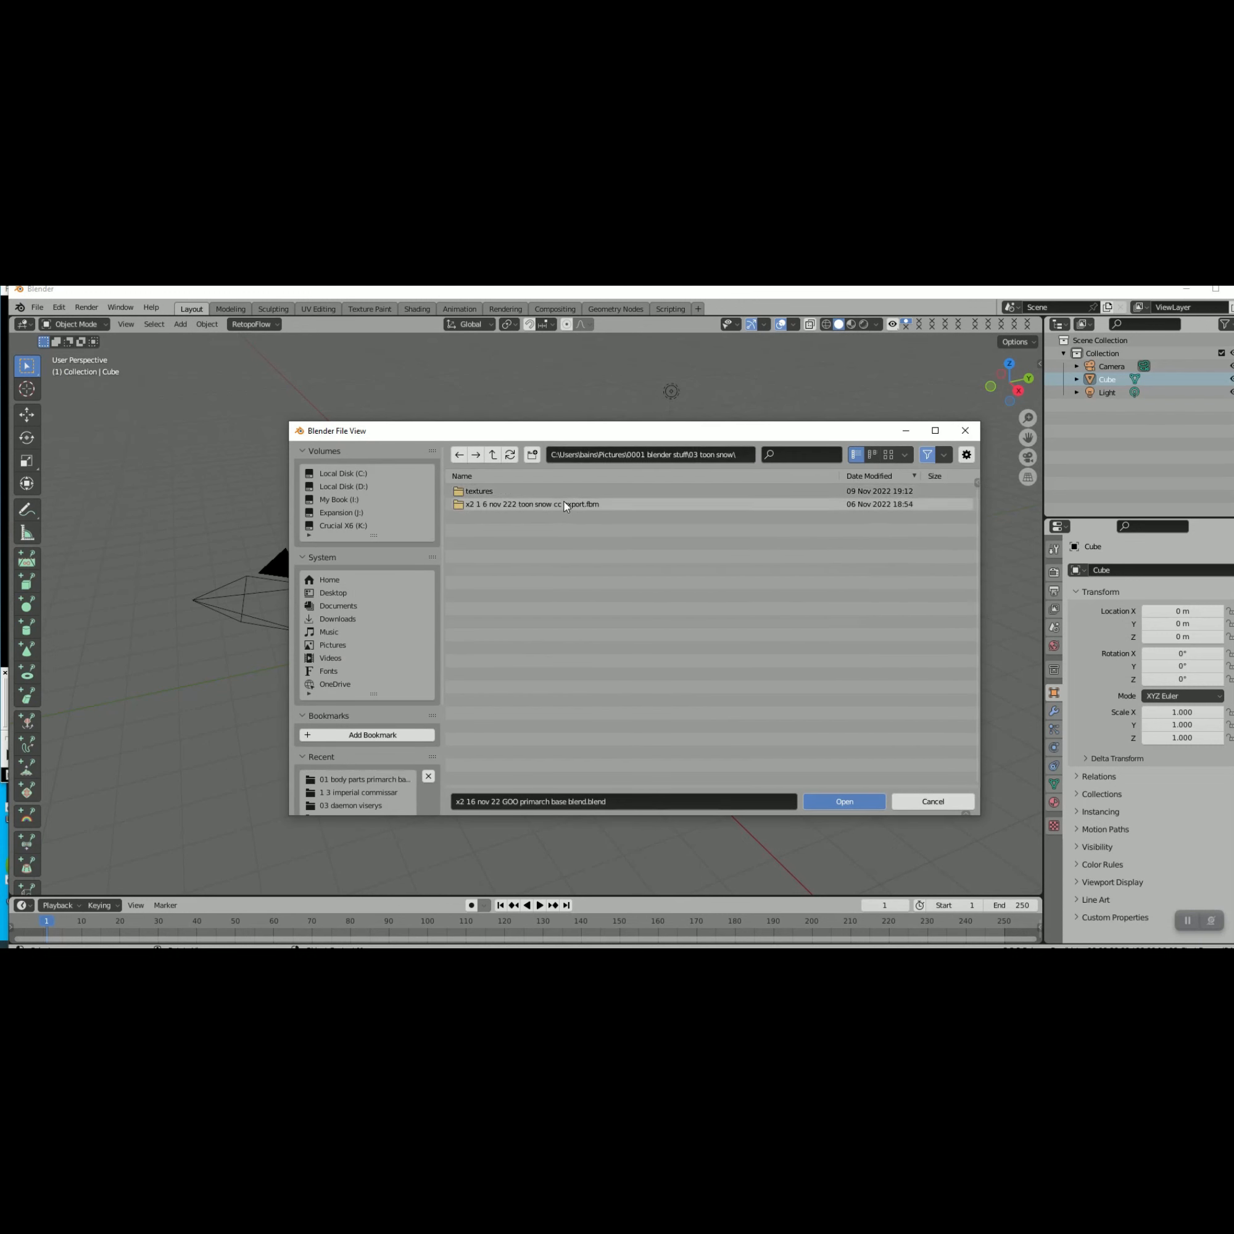
left_click(934, 804)
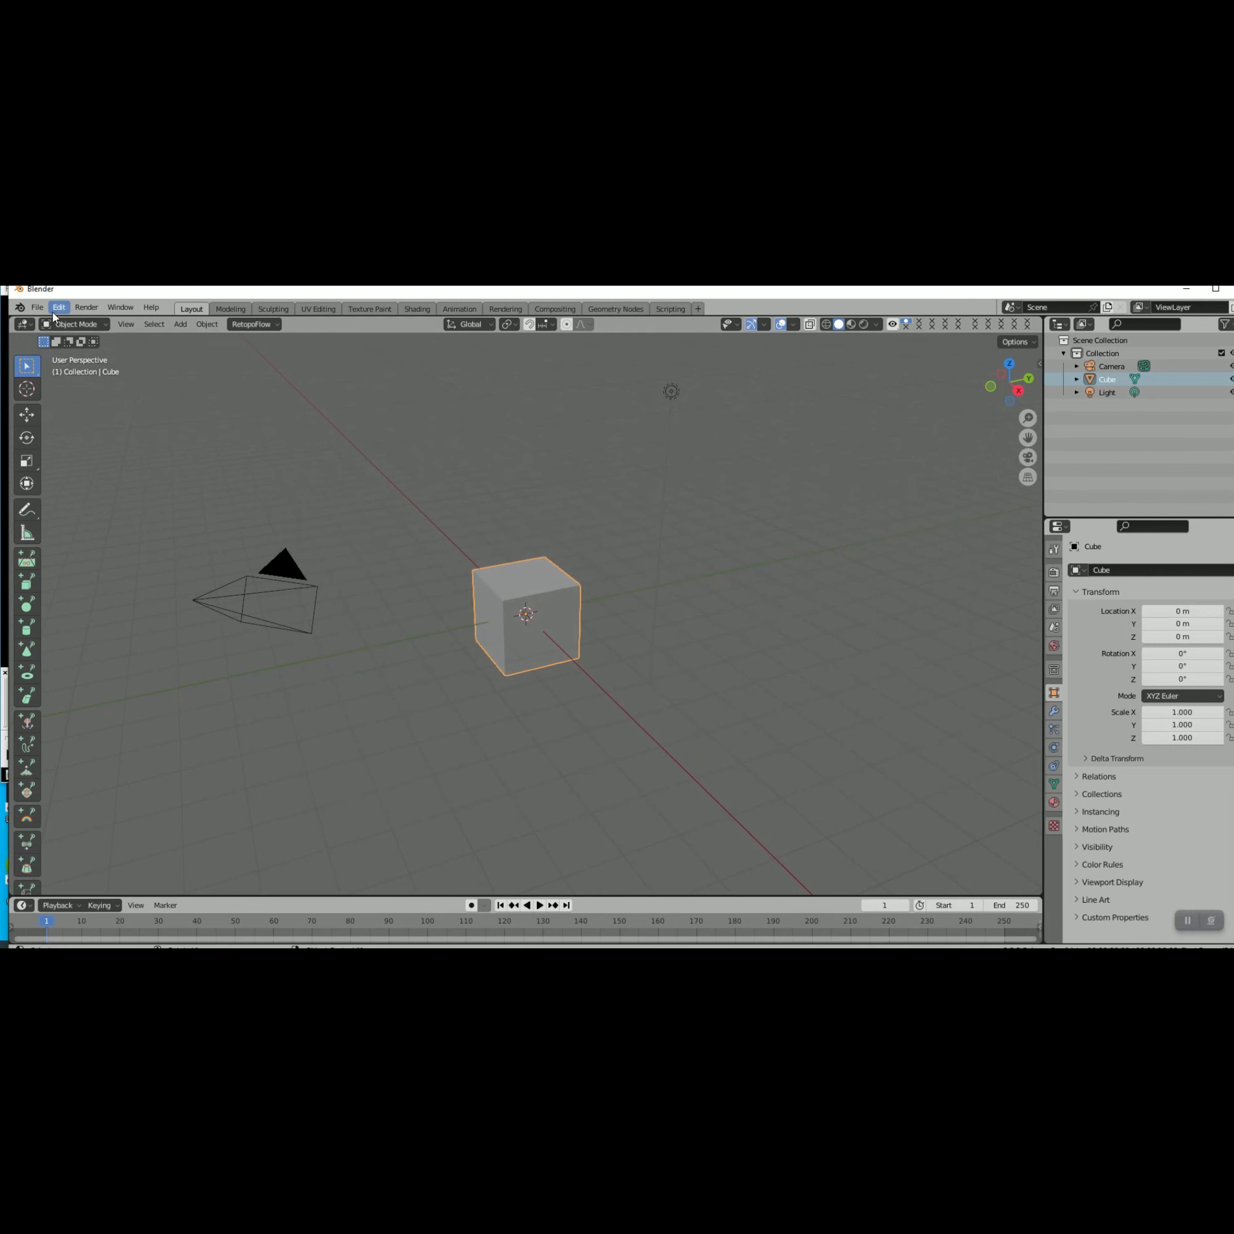
Export the scene as FBX to the 03 toon snow folder, using the existing file x4 9nov 22 toon show cc export anmtn.fbx
left_click(37, 306)
mouse_move(108, 529)
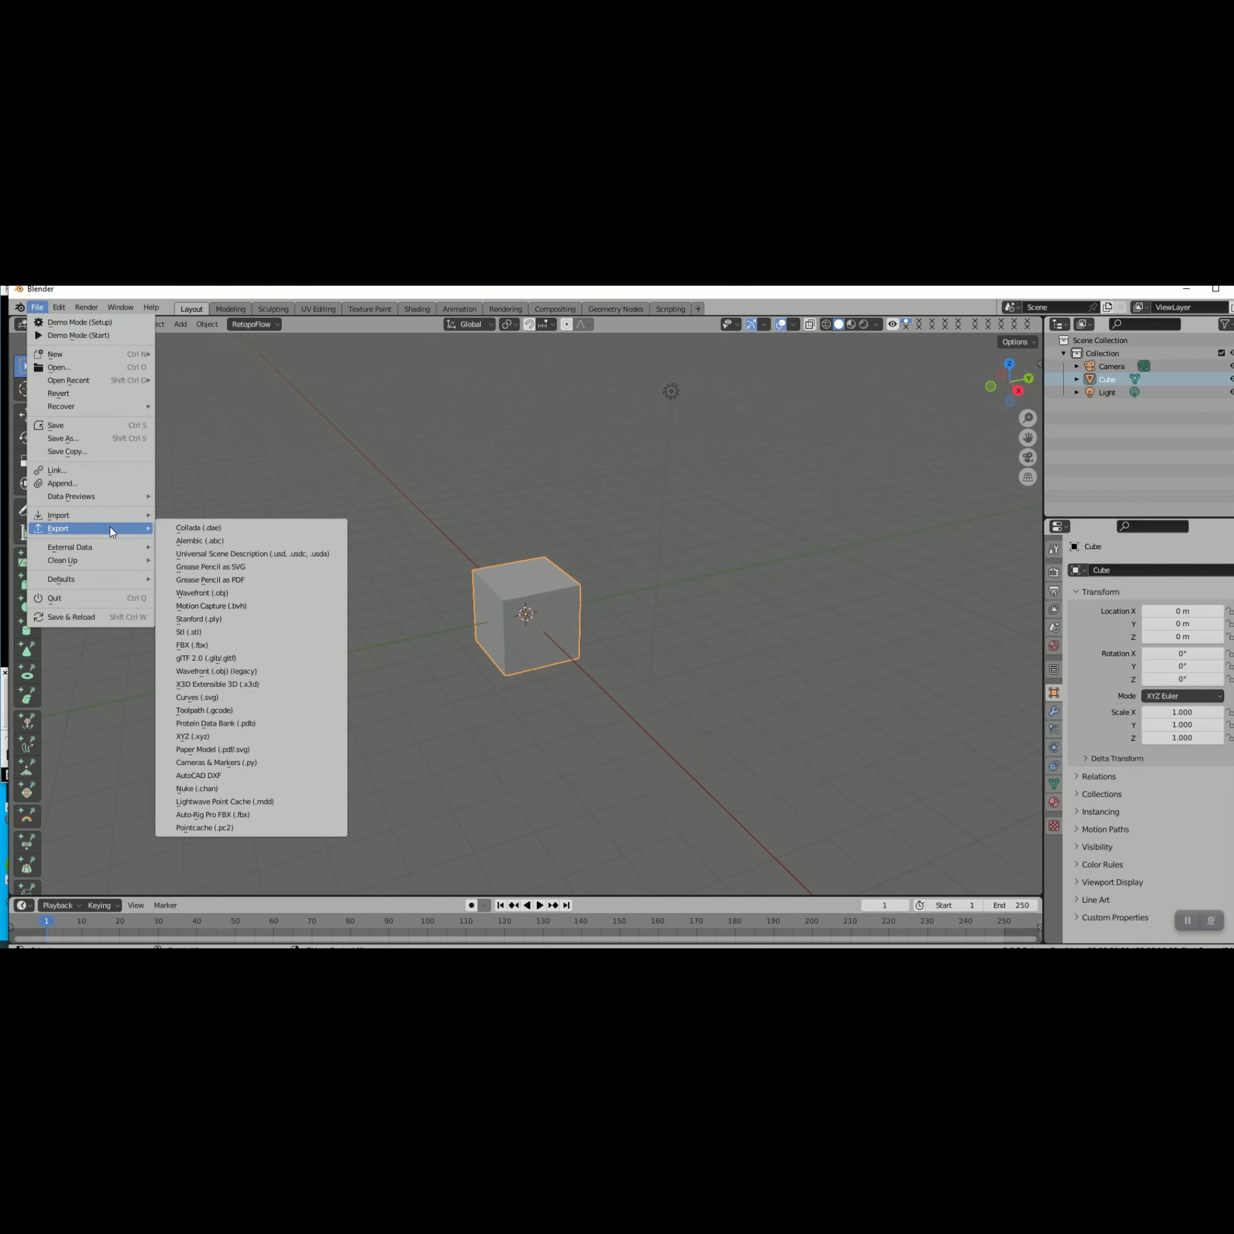
left_click(202, 646)
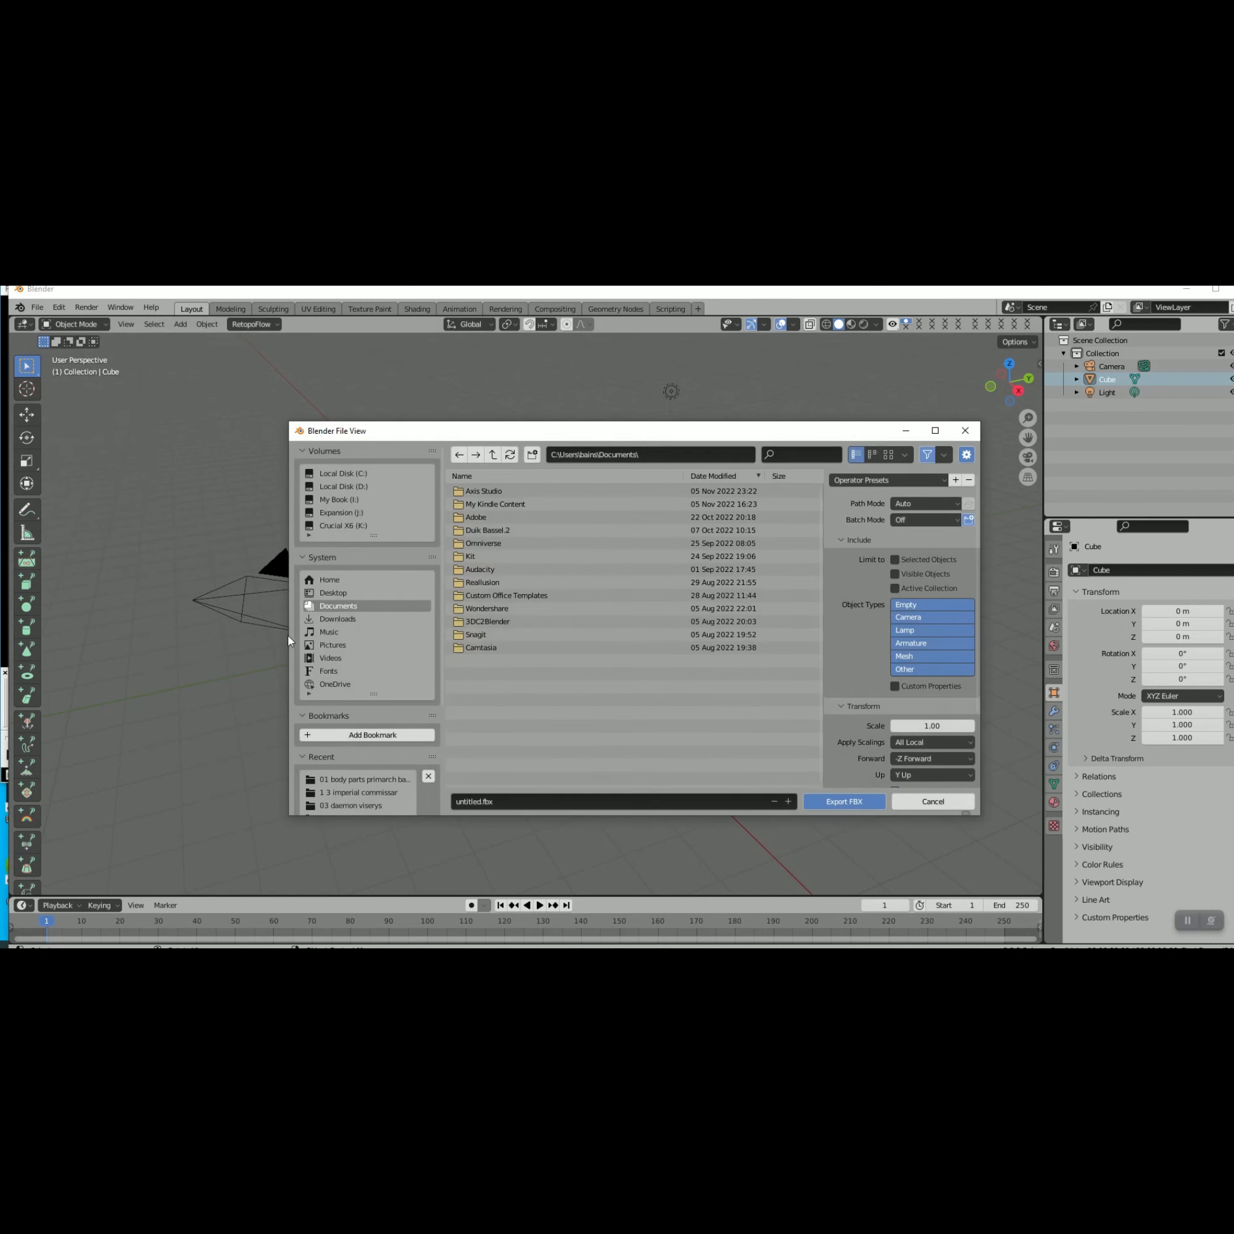
left_click(681, 451)
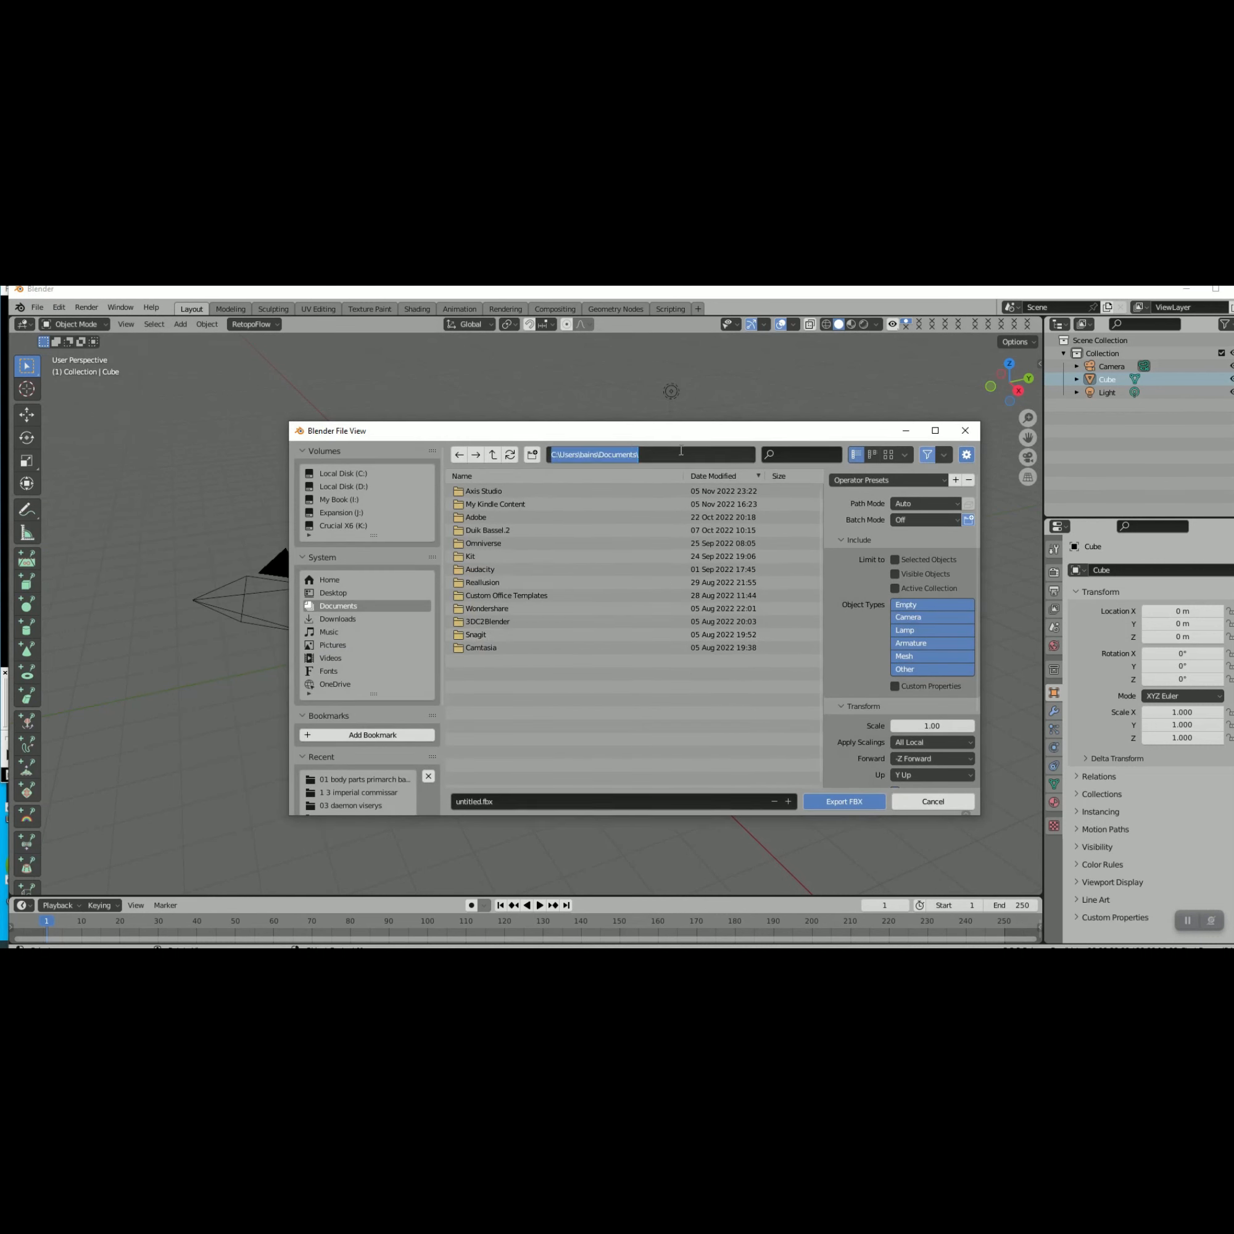
key("BackSpace")
key("ctrl+v")
key("Return")
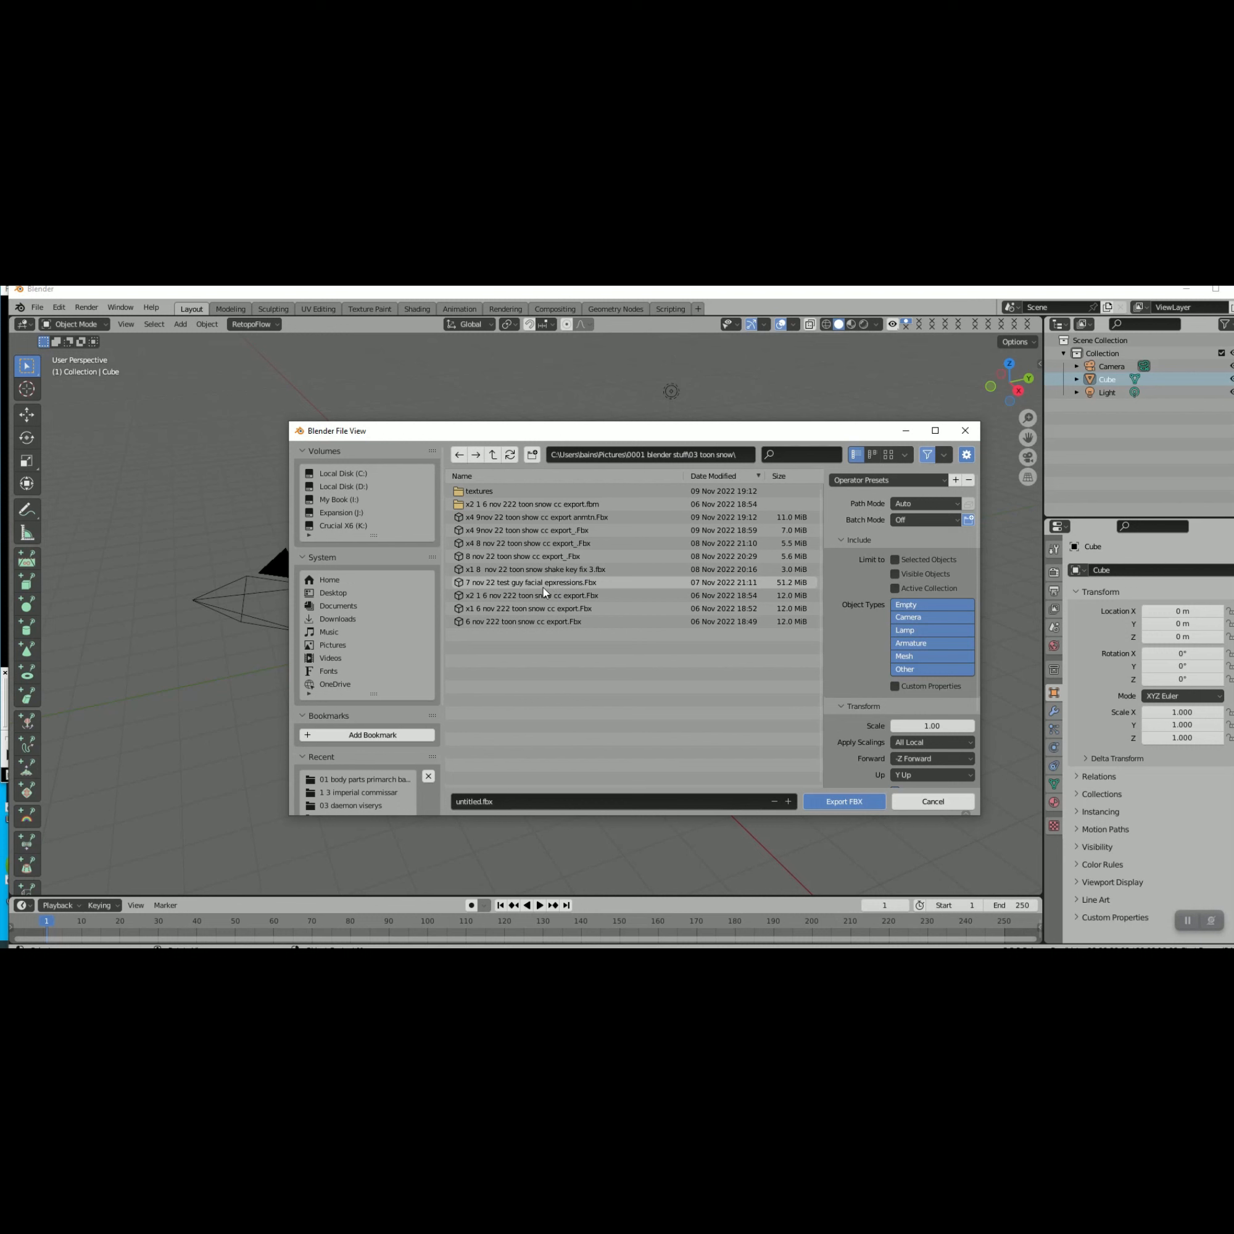
left_click(532, 519)
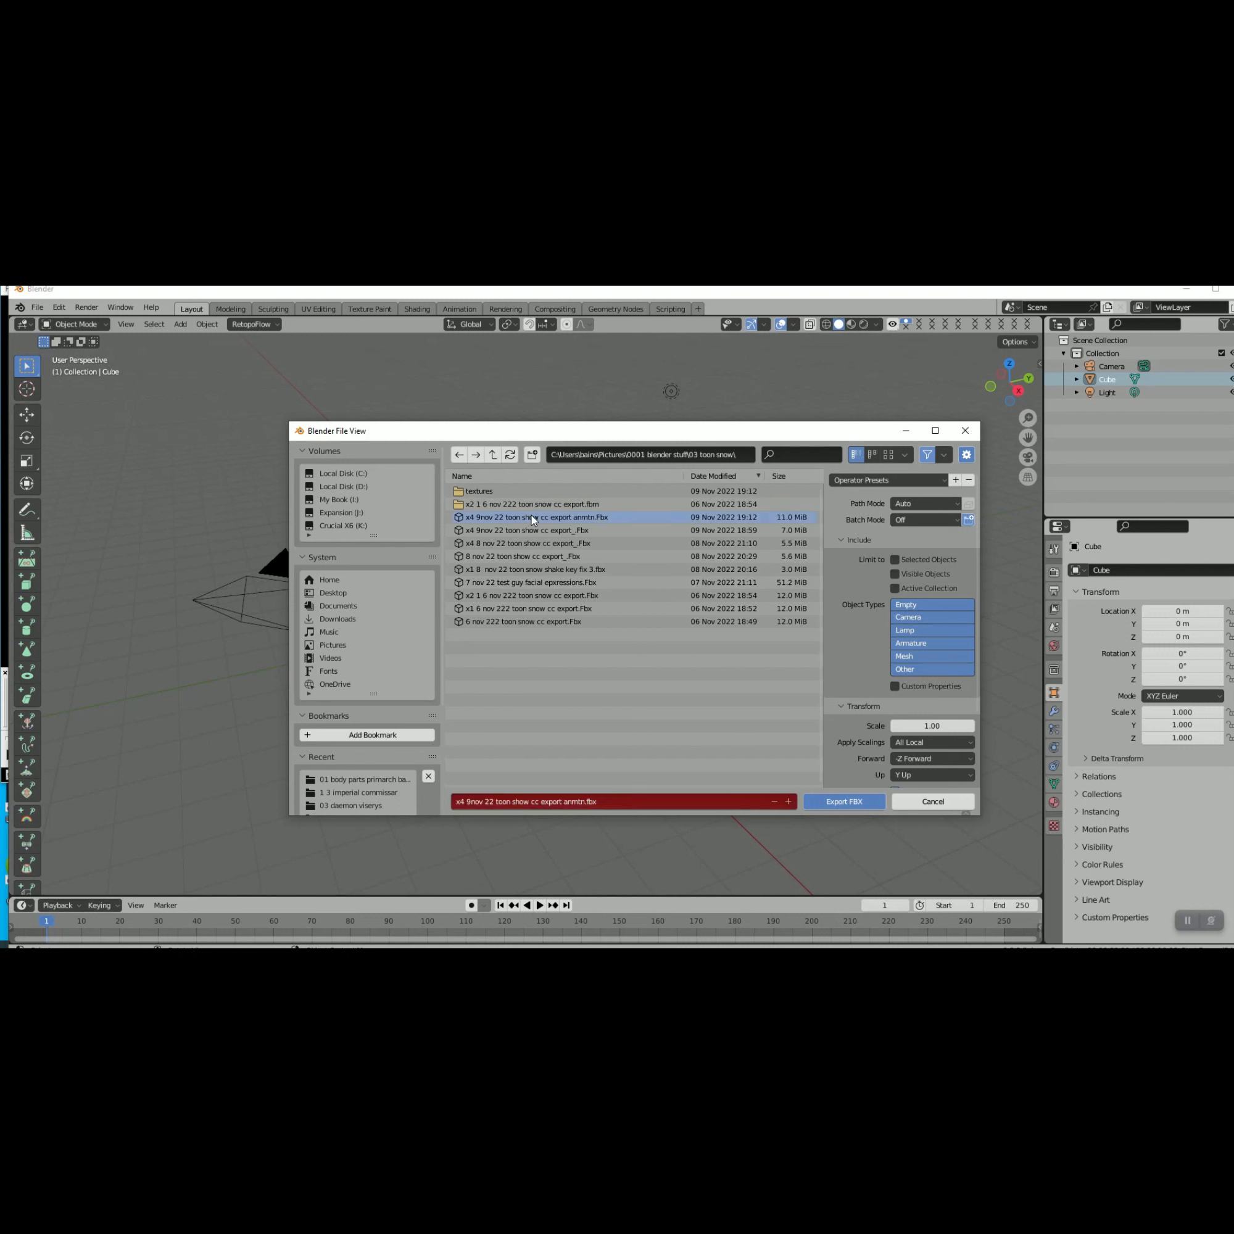
left_click(843, 801)
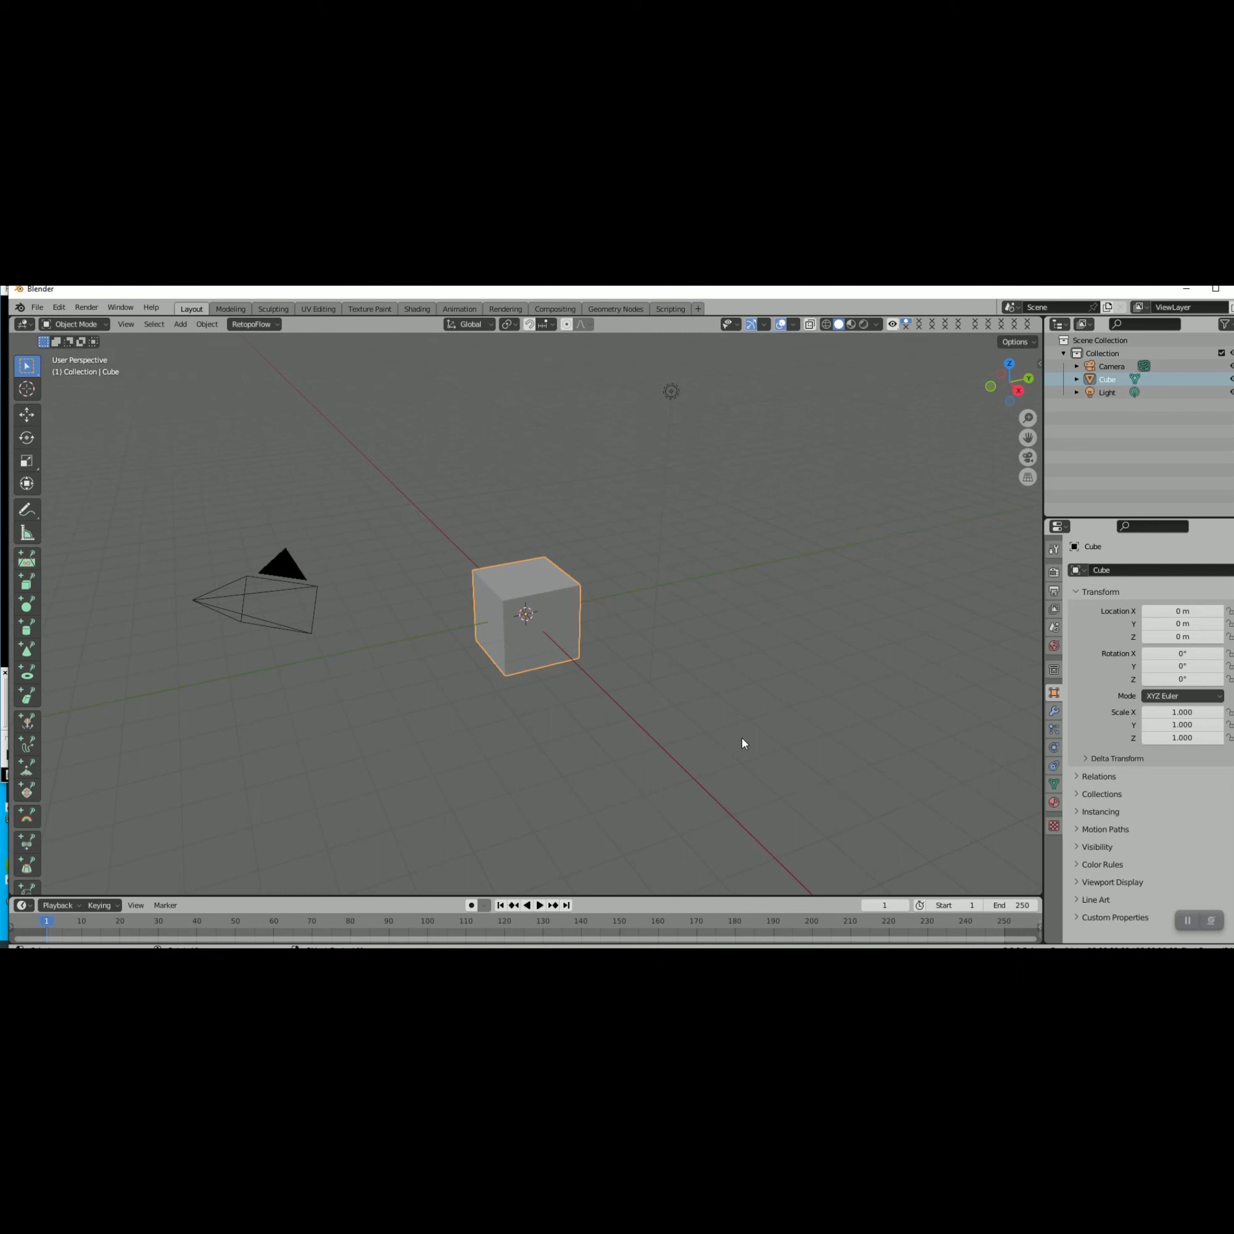
scroll(742, 743, "down", 5)
scroll(741, 738, "up", 5)
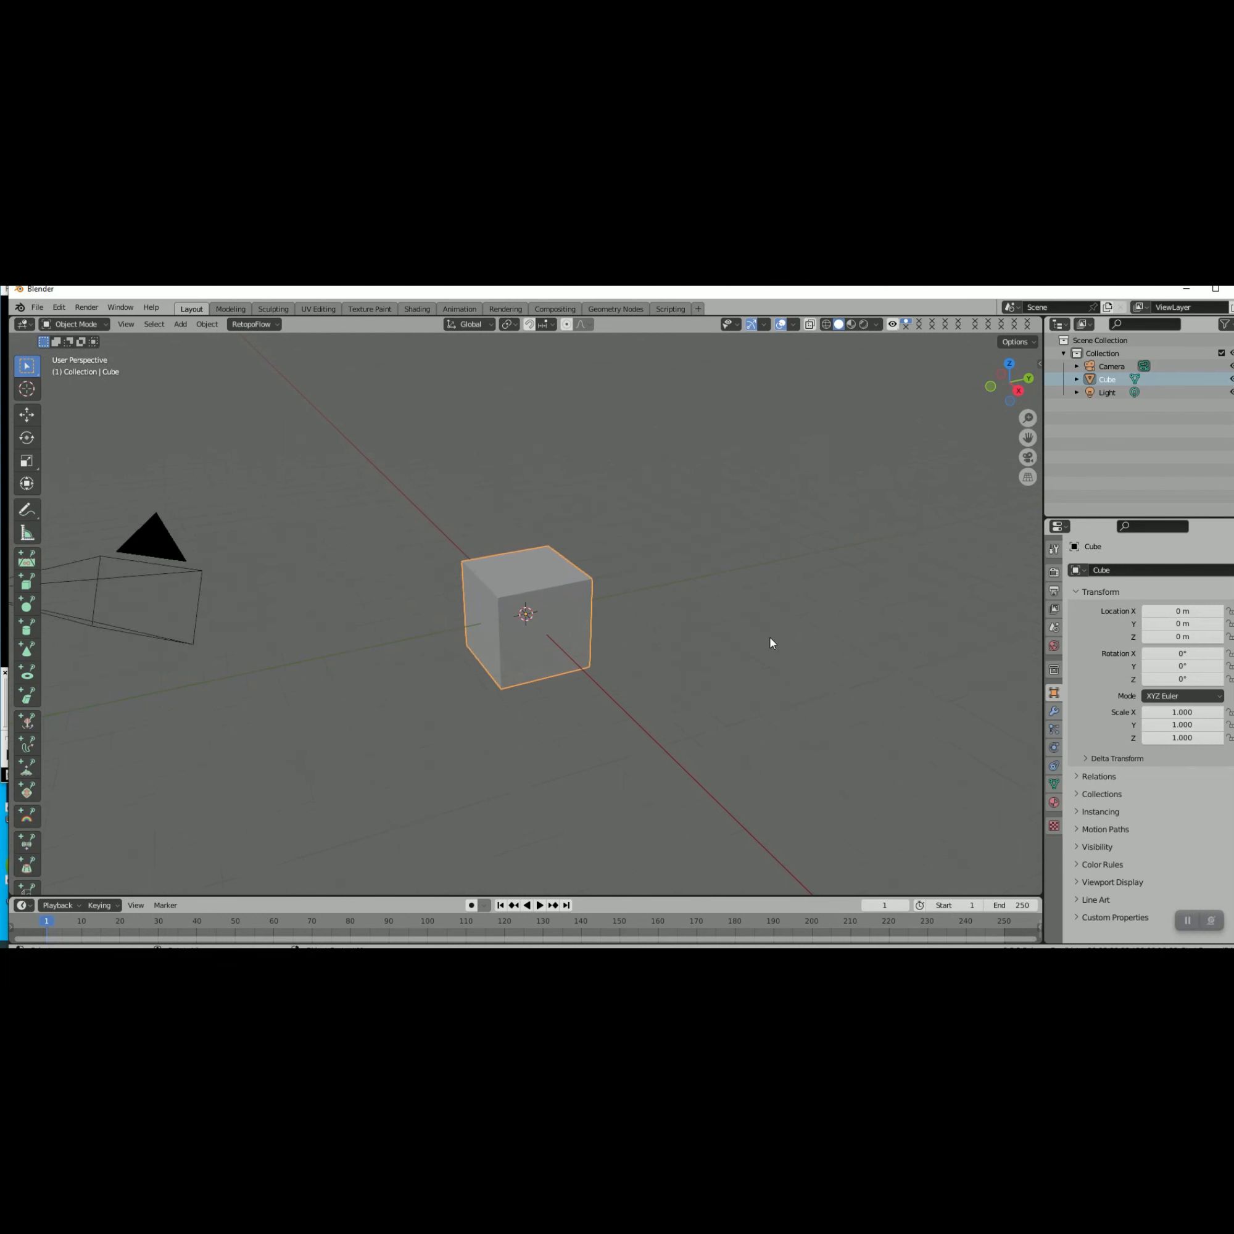
scroll(818, 578, "down", 4)
scroll(833, 452, "up", 3)
Reposition the Blender window, then add a new collection under the Scene Collection and select it
left_click_drag(677, 291, 679, 300)
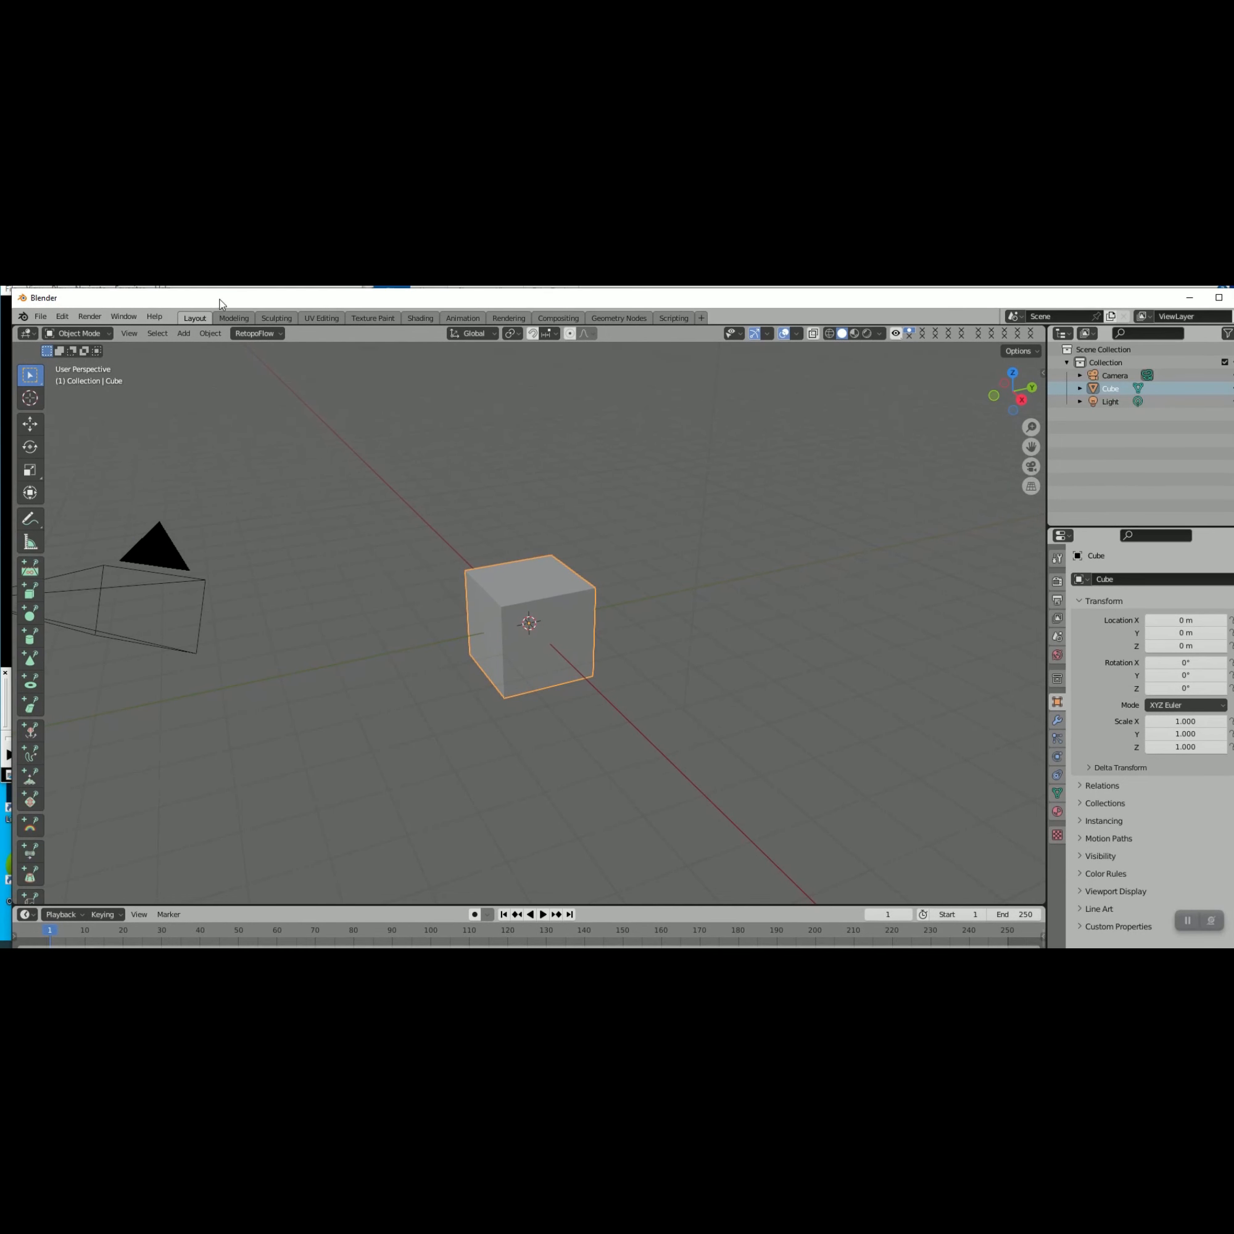
left_click(40, 317)
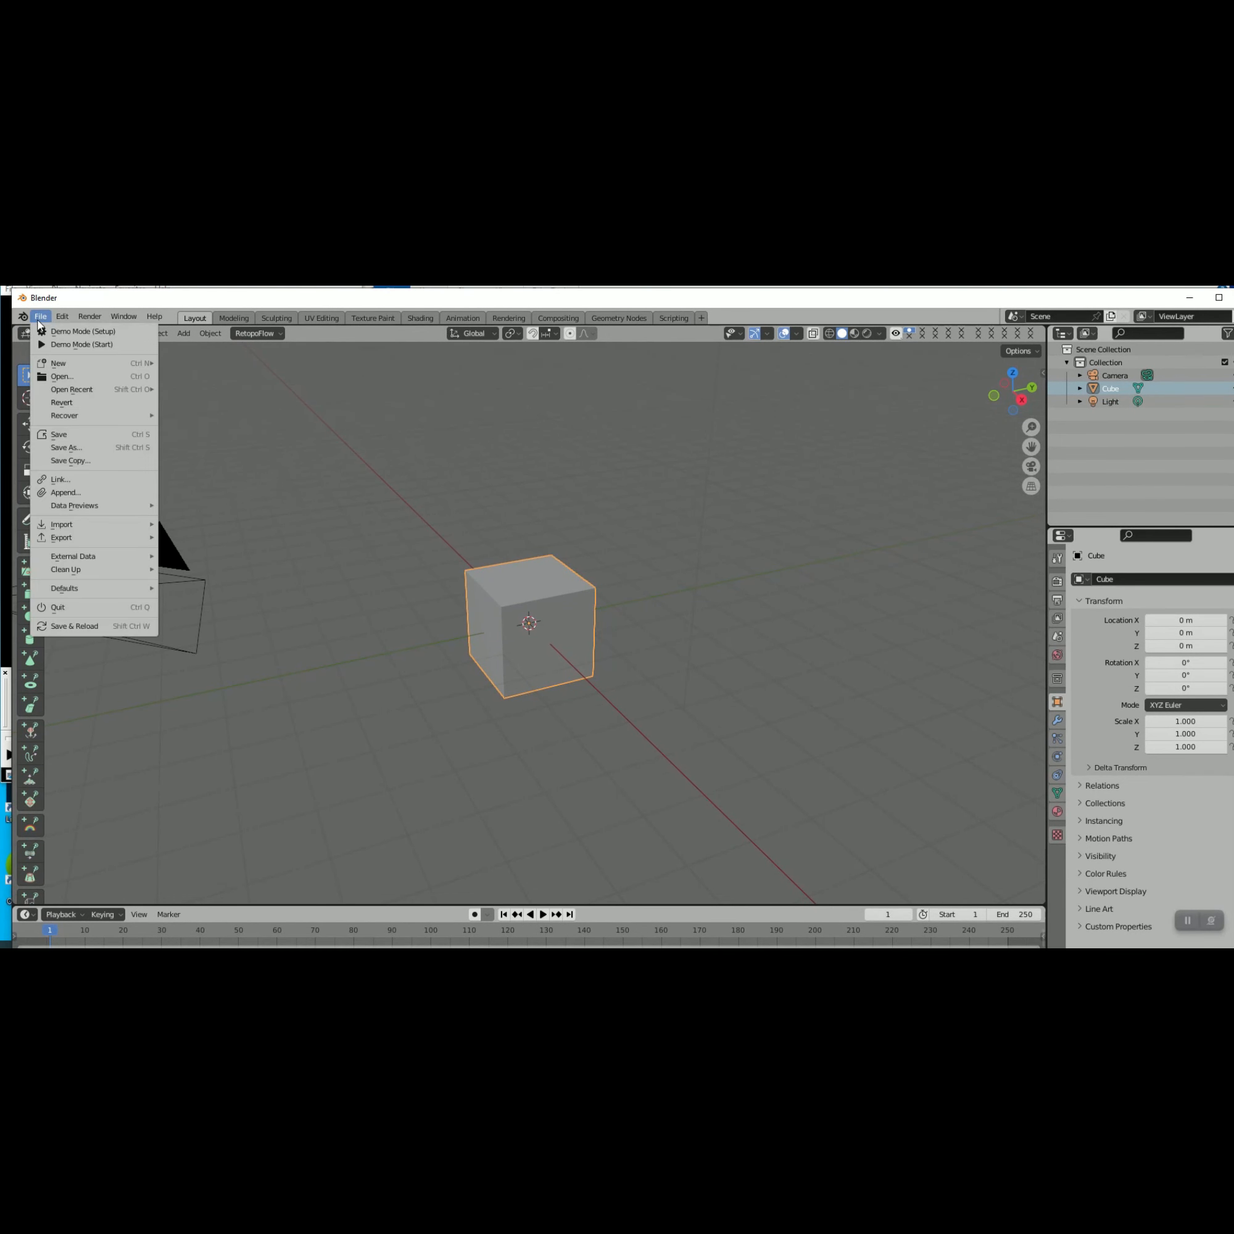
left_click(1102, 350)
right_click(1102, 350)
left_click(1107, 354)
left_click(1126, 419)
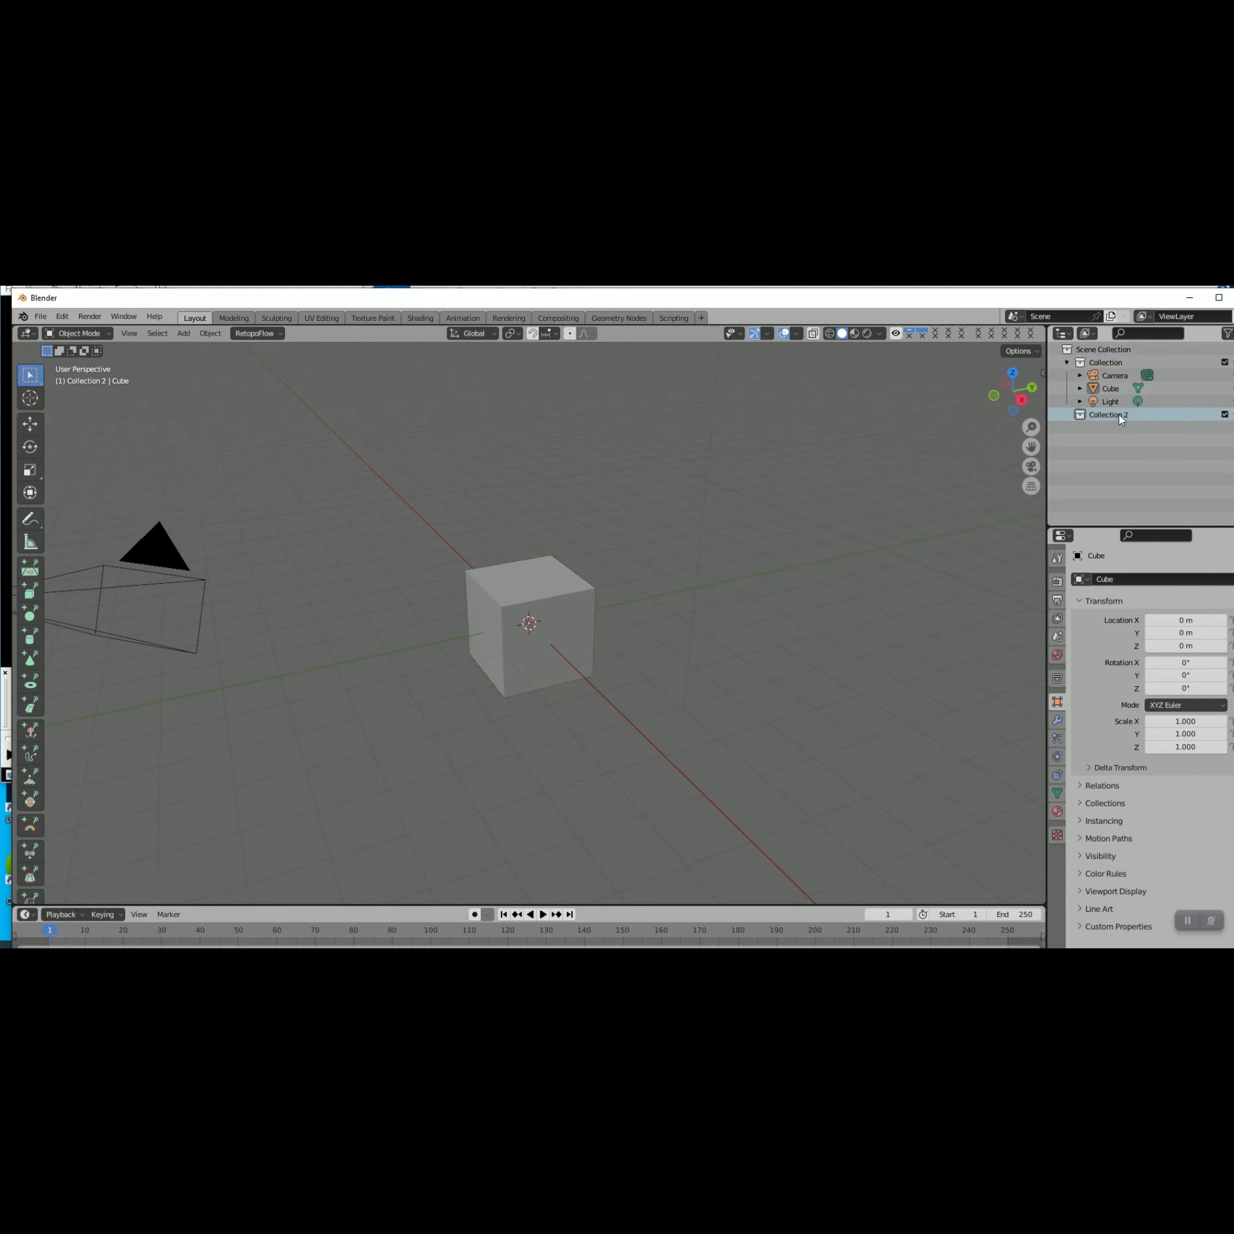
left_click(40, 317)
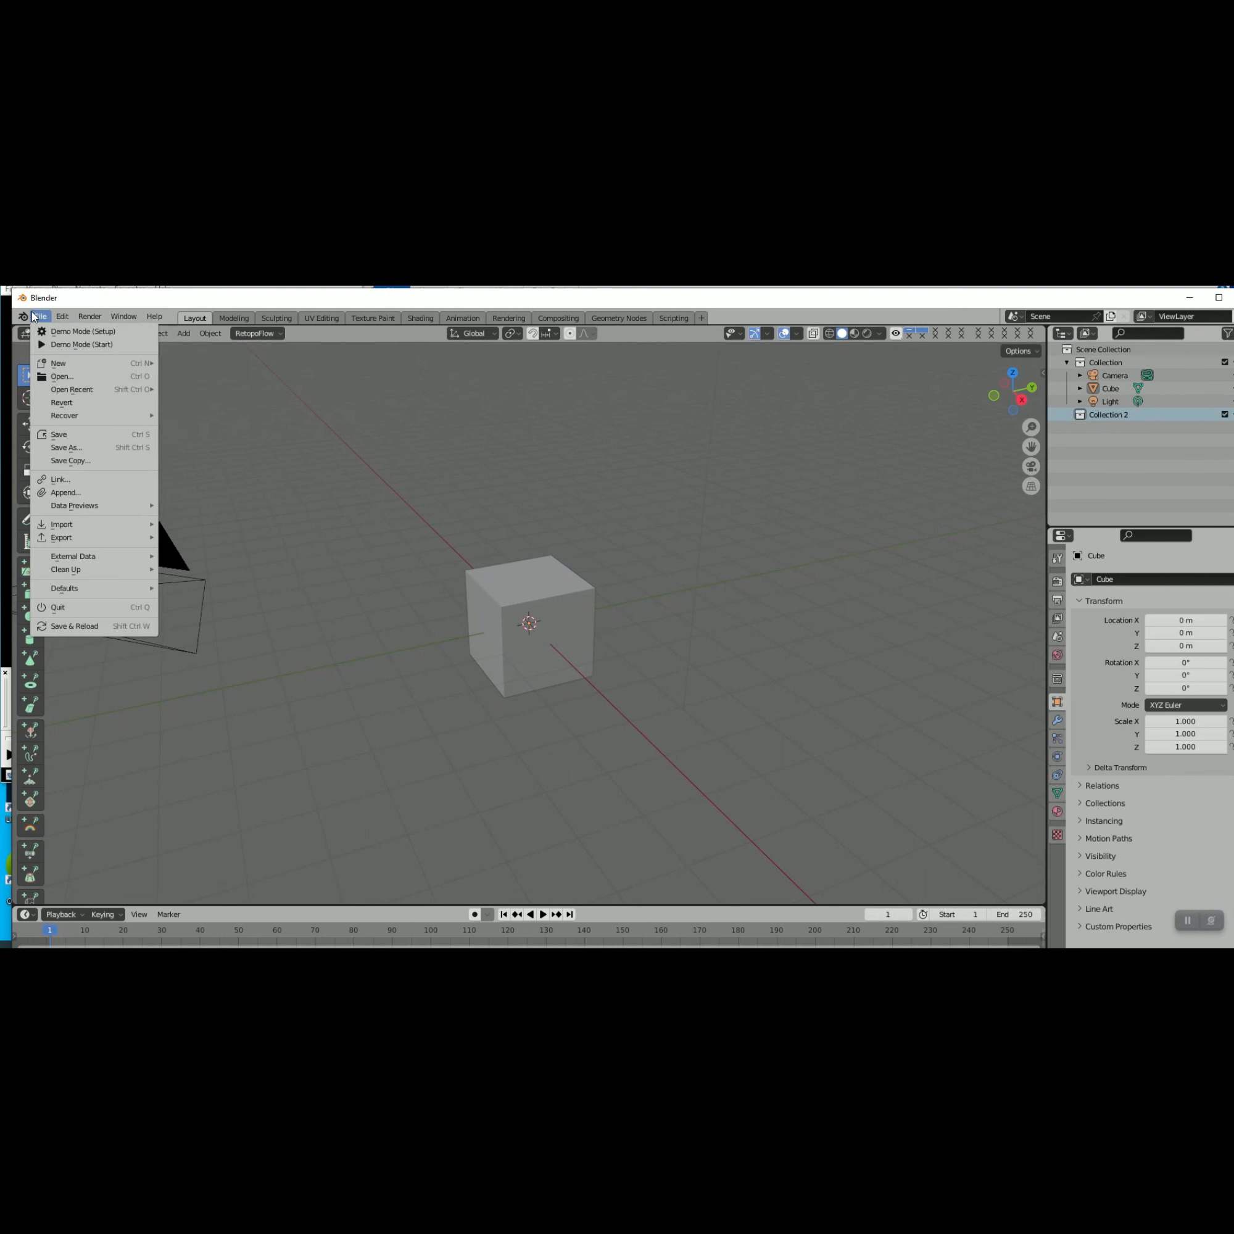
left_click(79, 377)
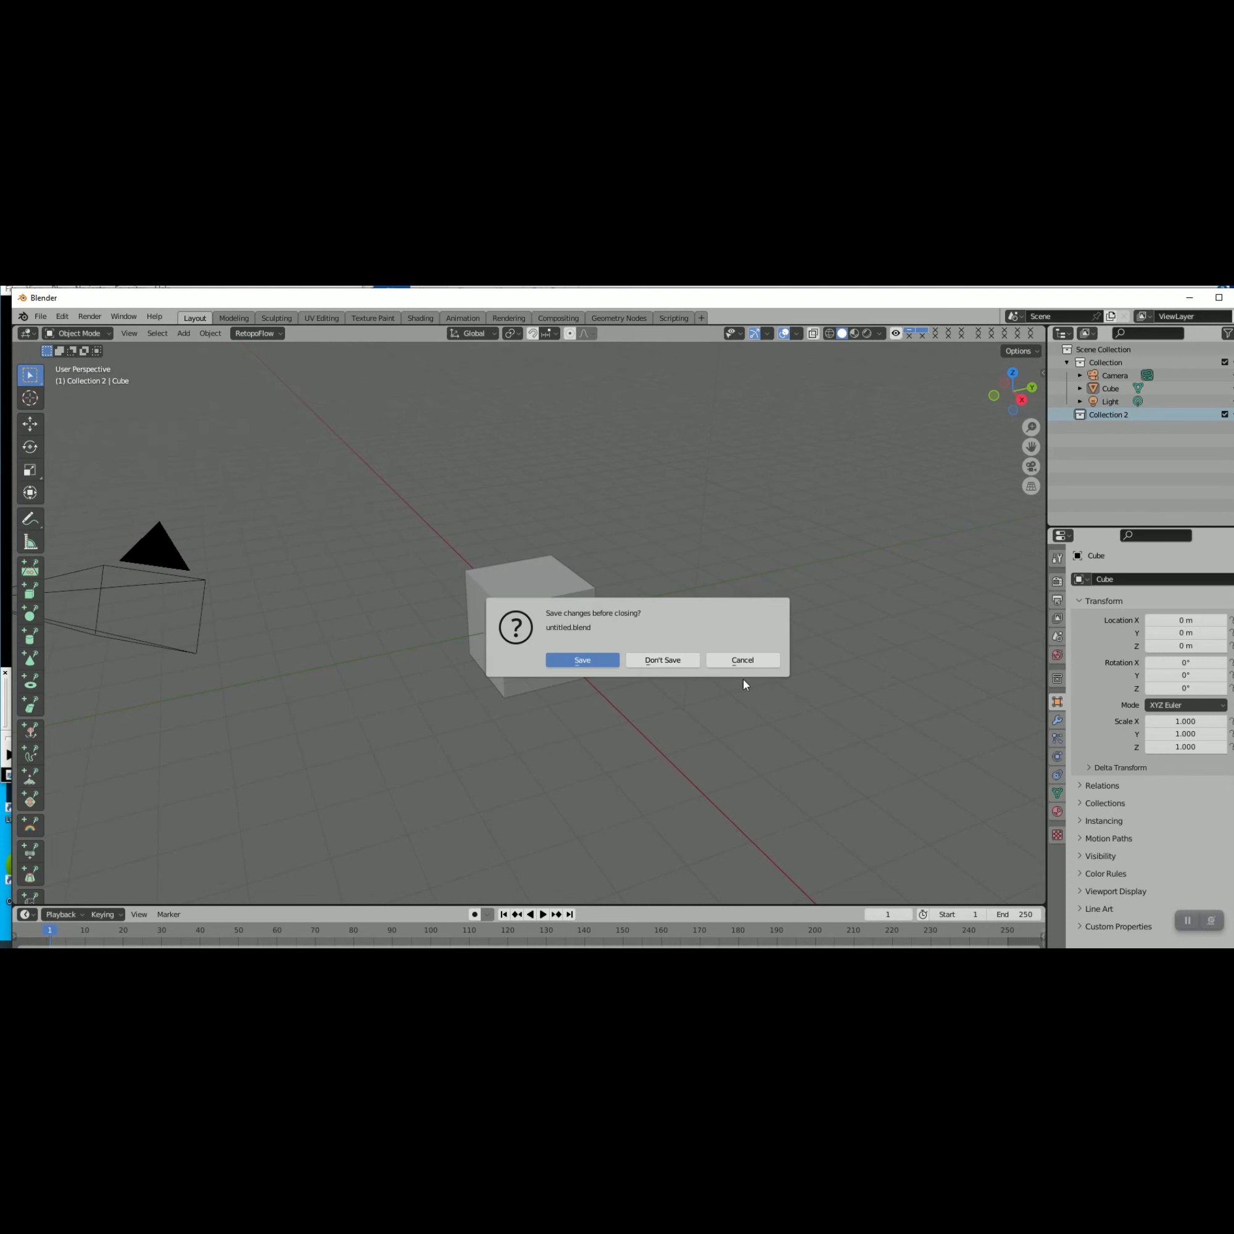
left_click(743, 659)
Export the scene as FBX over the existing file x4 9nov 22 toon show cc export_.fbx in the 03 toon snow folder
left_click(39, 317)
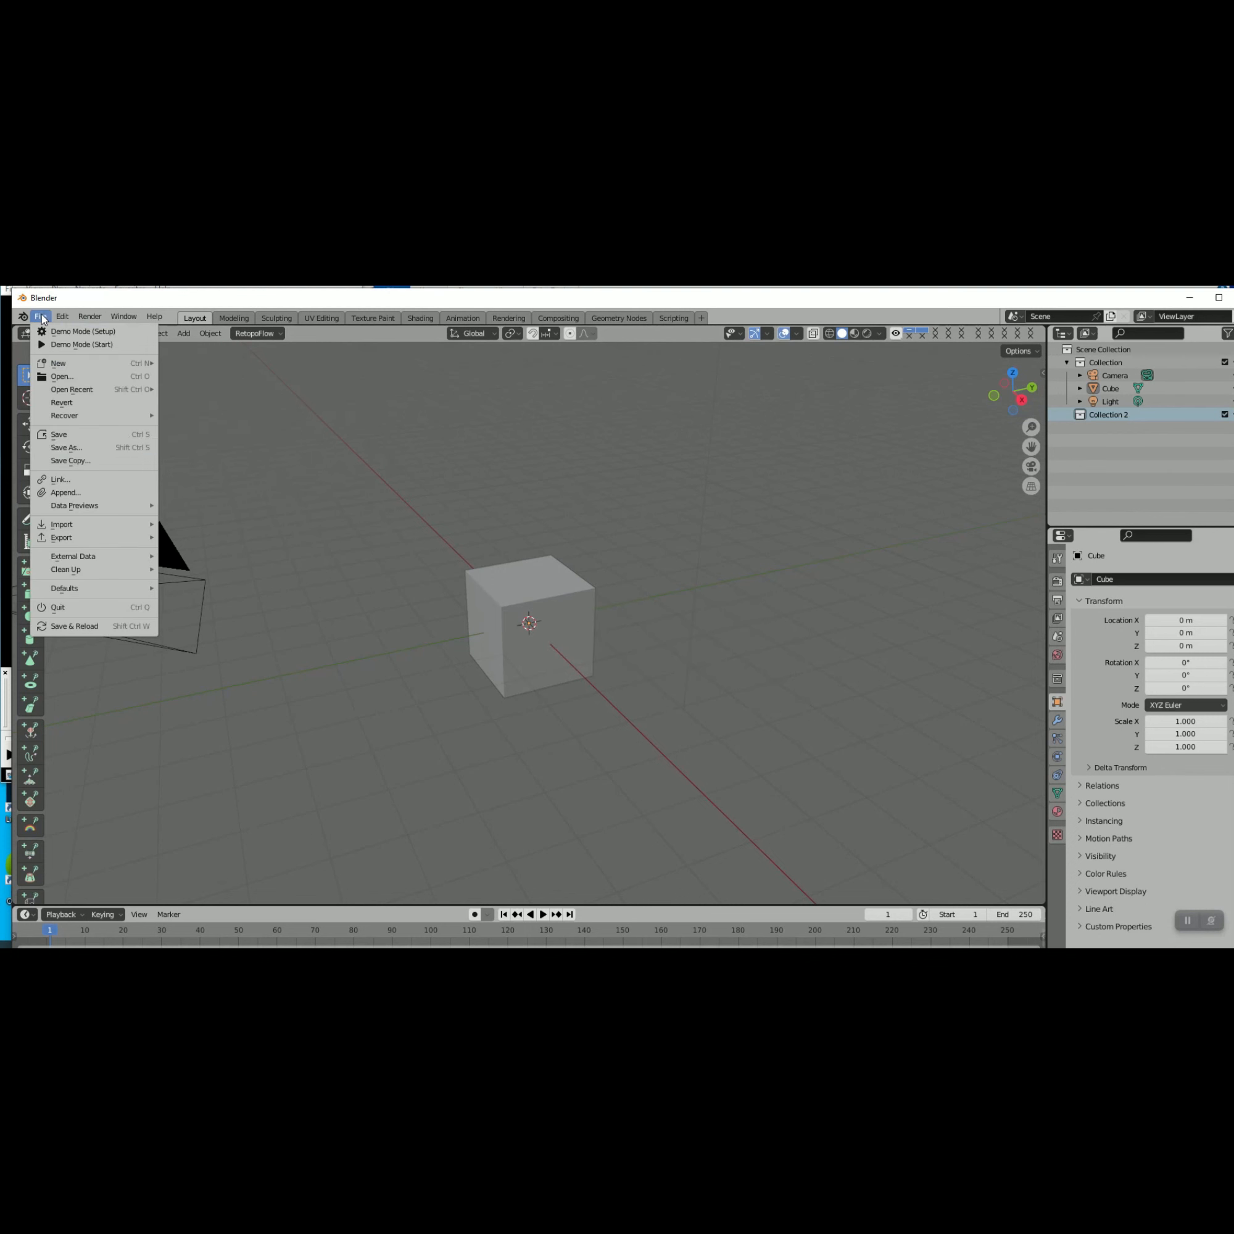
mouse_move(74, 505)
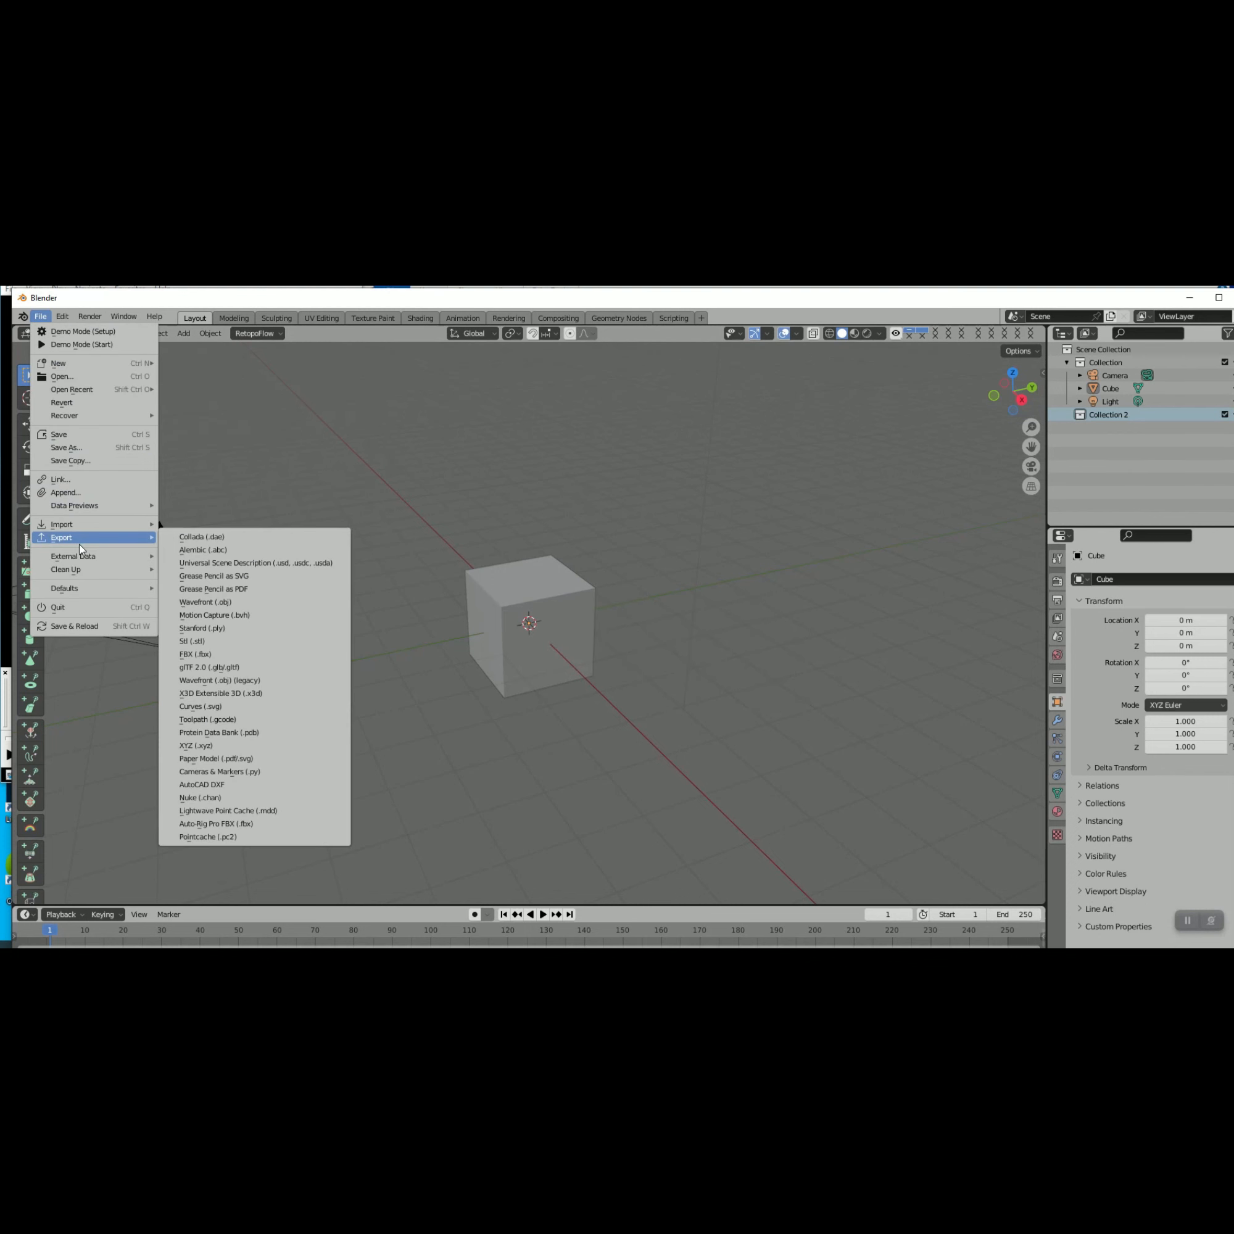
left_click(288, 662)
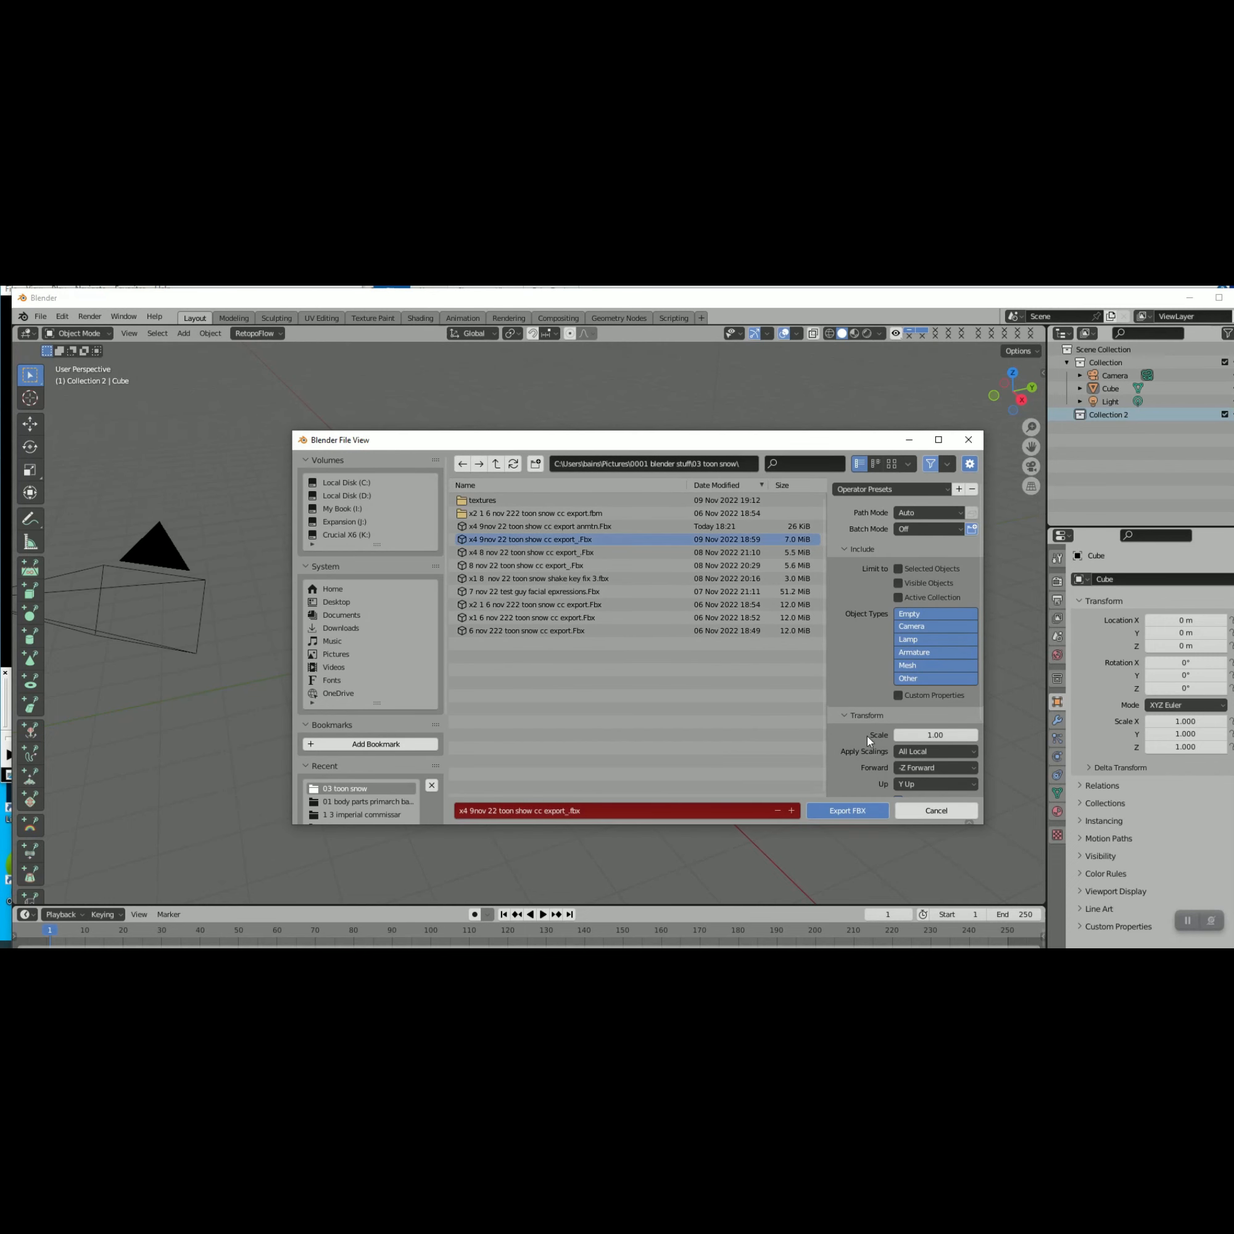
left_click(863, 811)
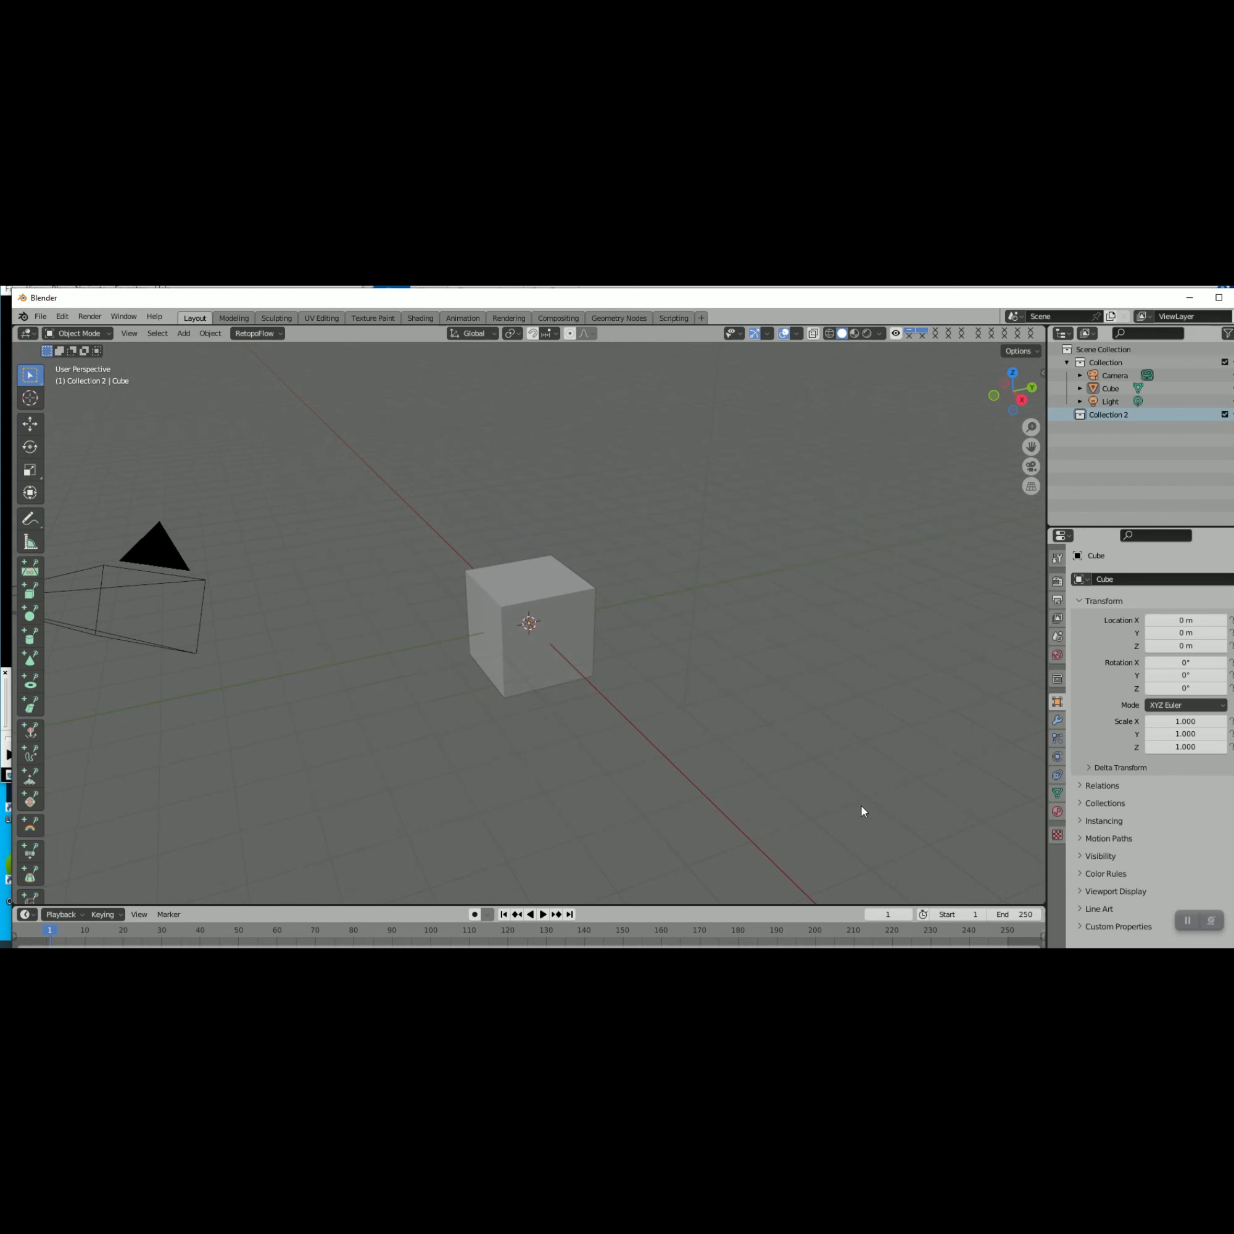
Import the FBX file x4 8 nov 22 toon show cc export_.Fbx from the 03 toon snow folder
left_click(40, 317)
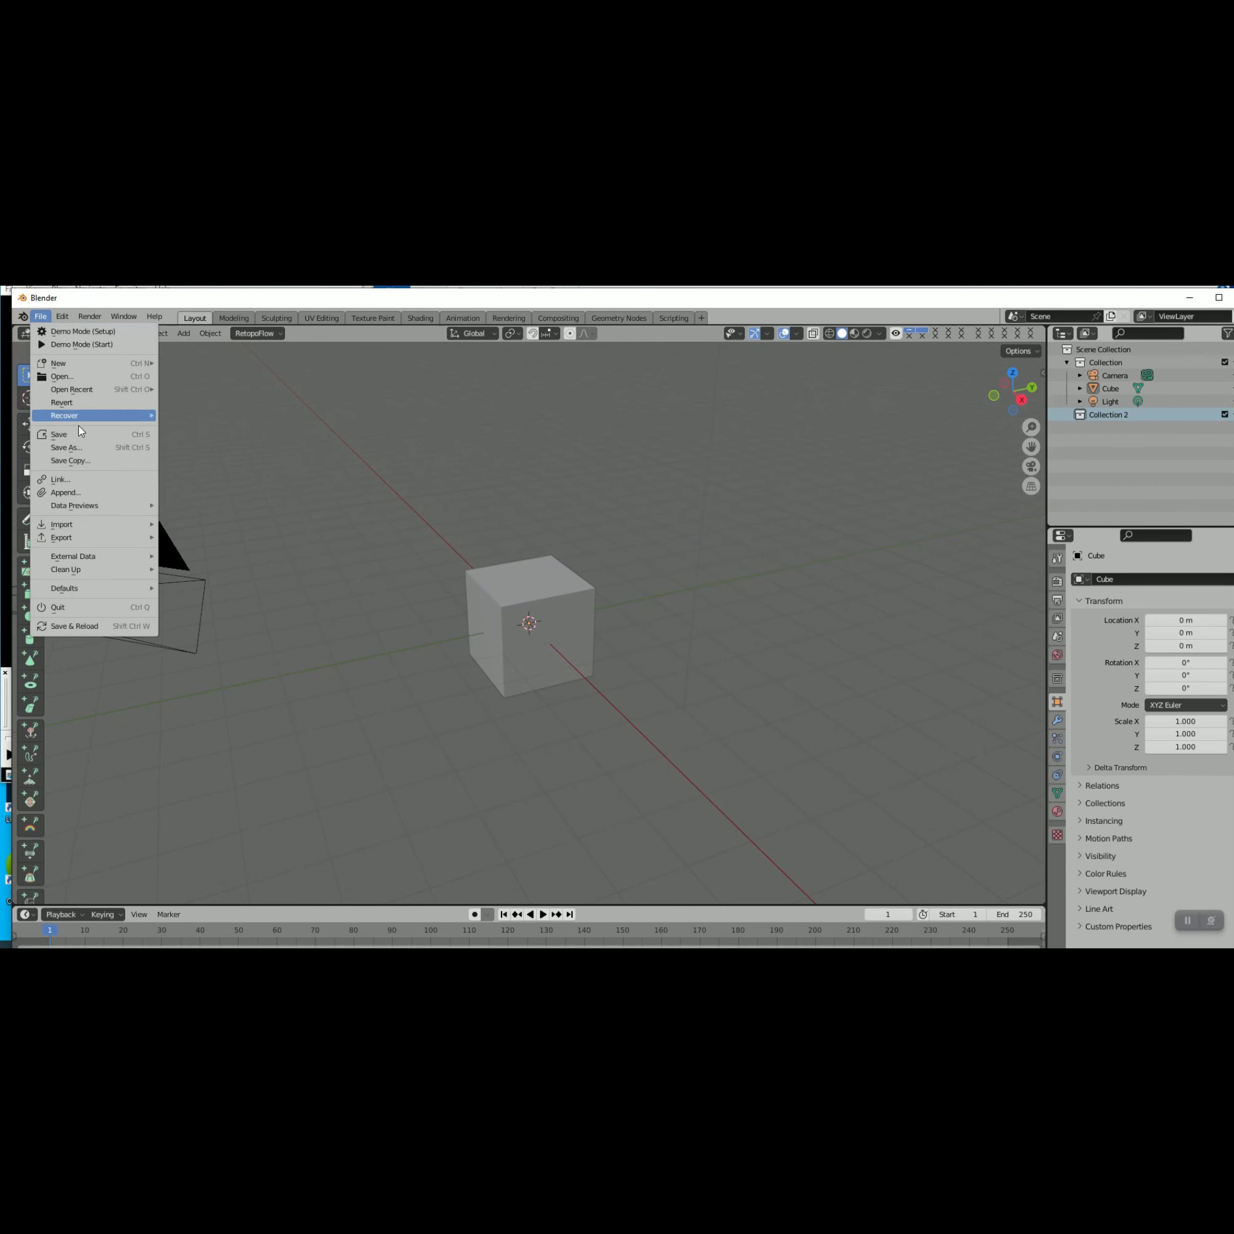
mouse_move(86, 529)
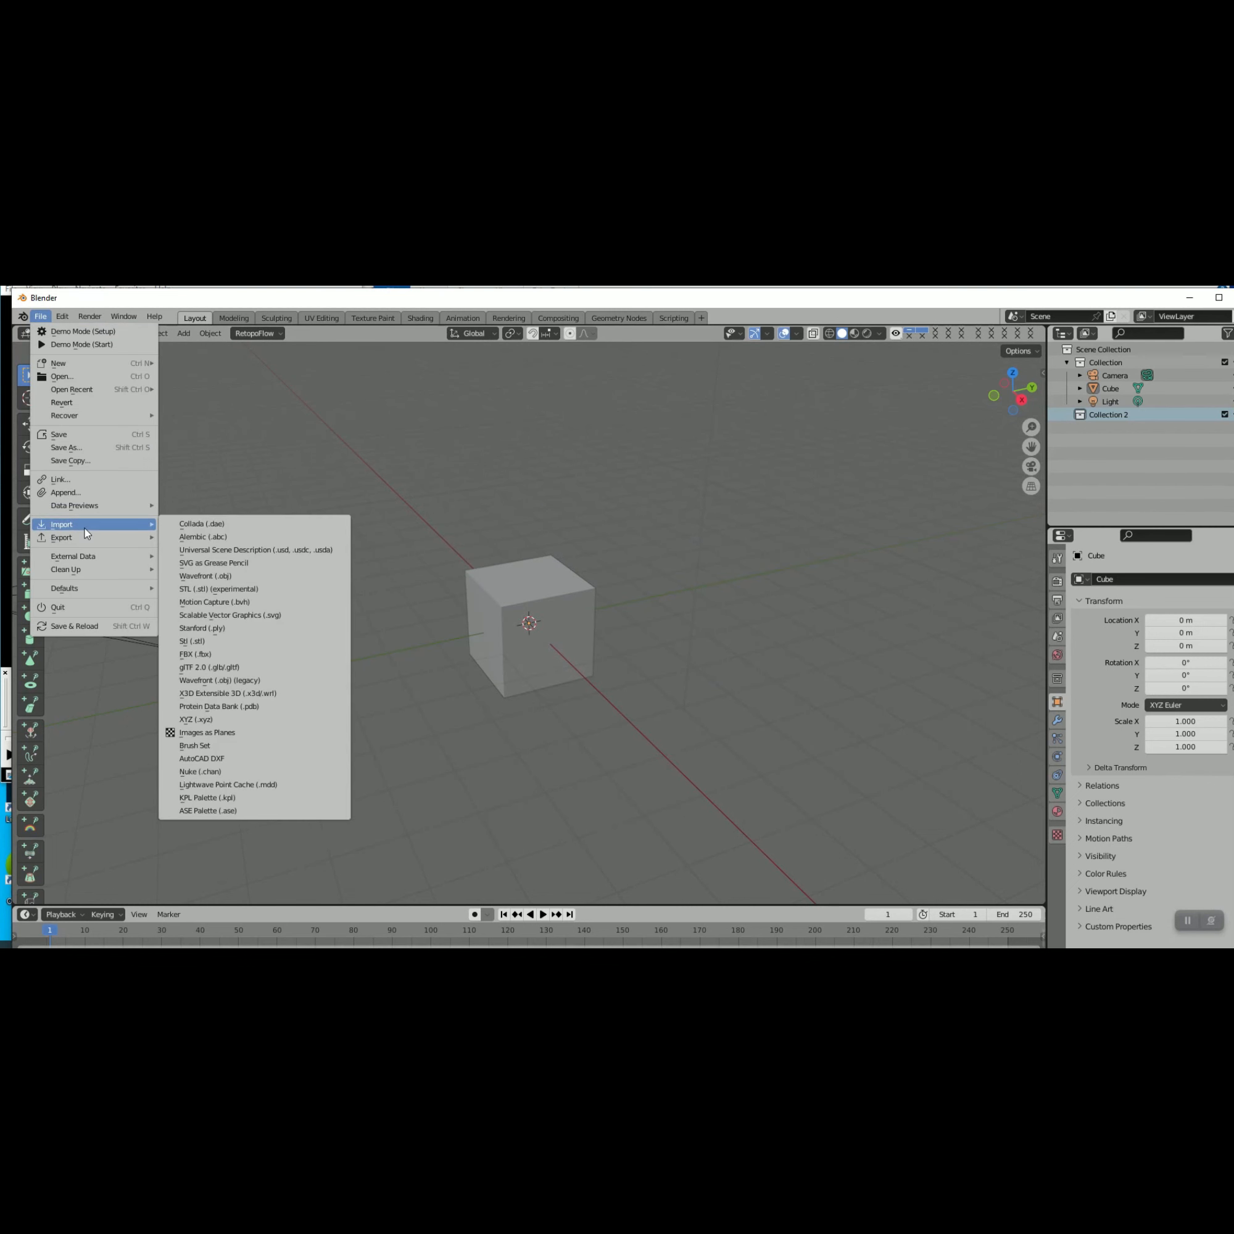
left_click(279, 654)
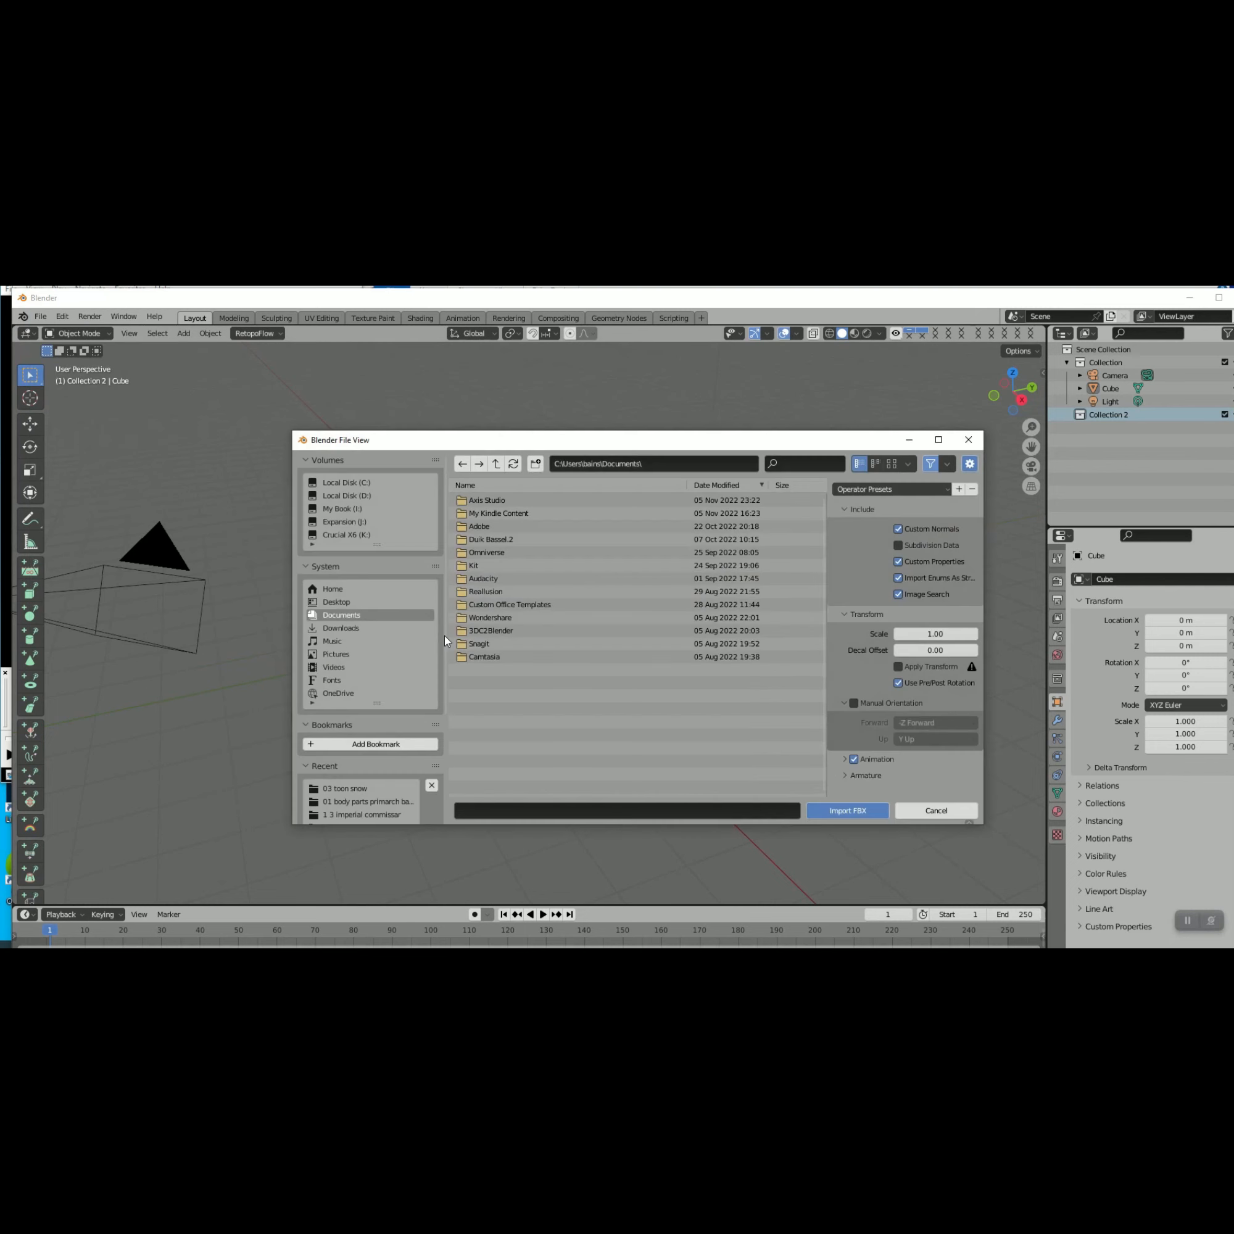
left_click(629, 463)
type("C:\\Users\\bains\\Pictures\\0001 blender stuff\\03 toon snow")
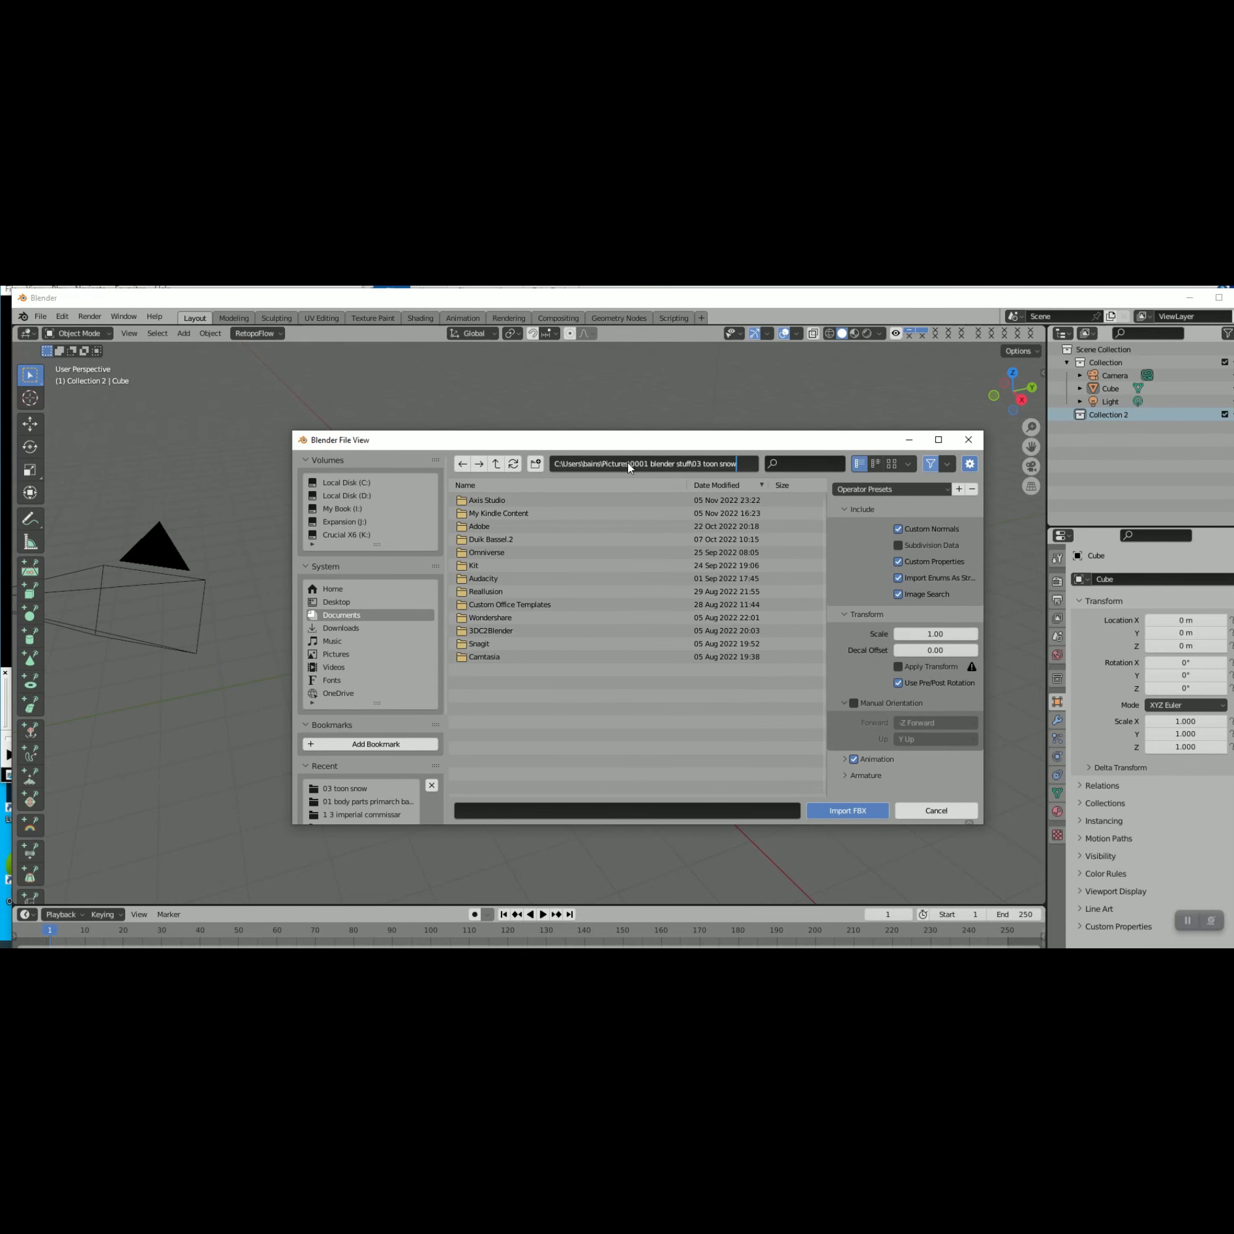
key("Return")
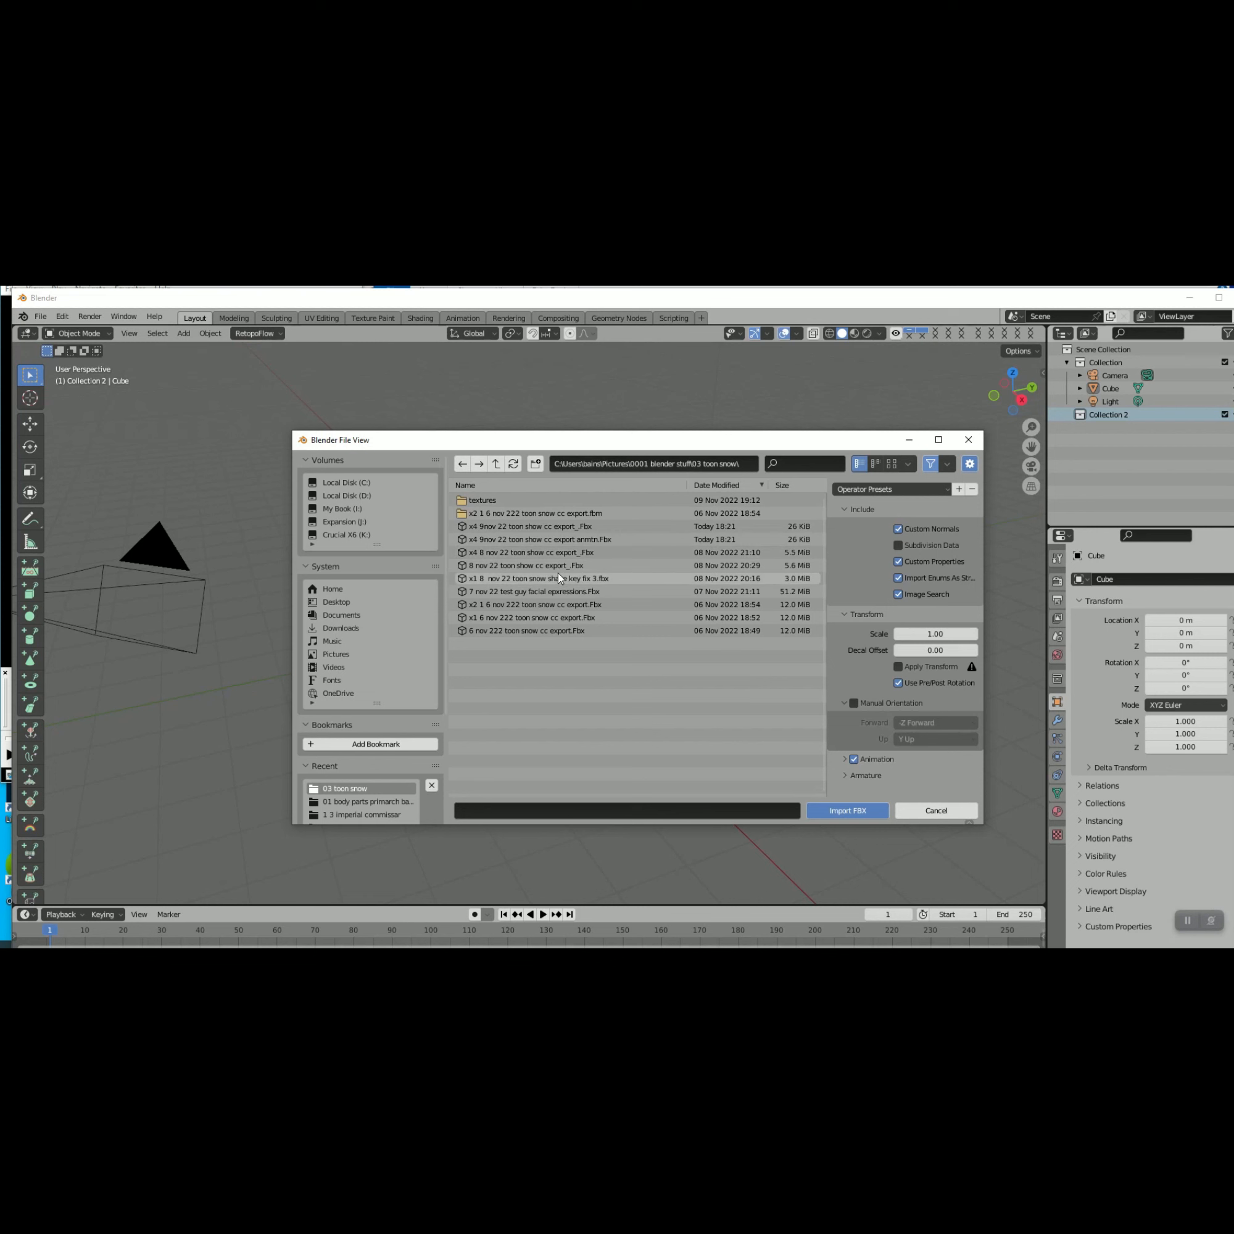
left_click(545, 555)
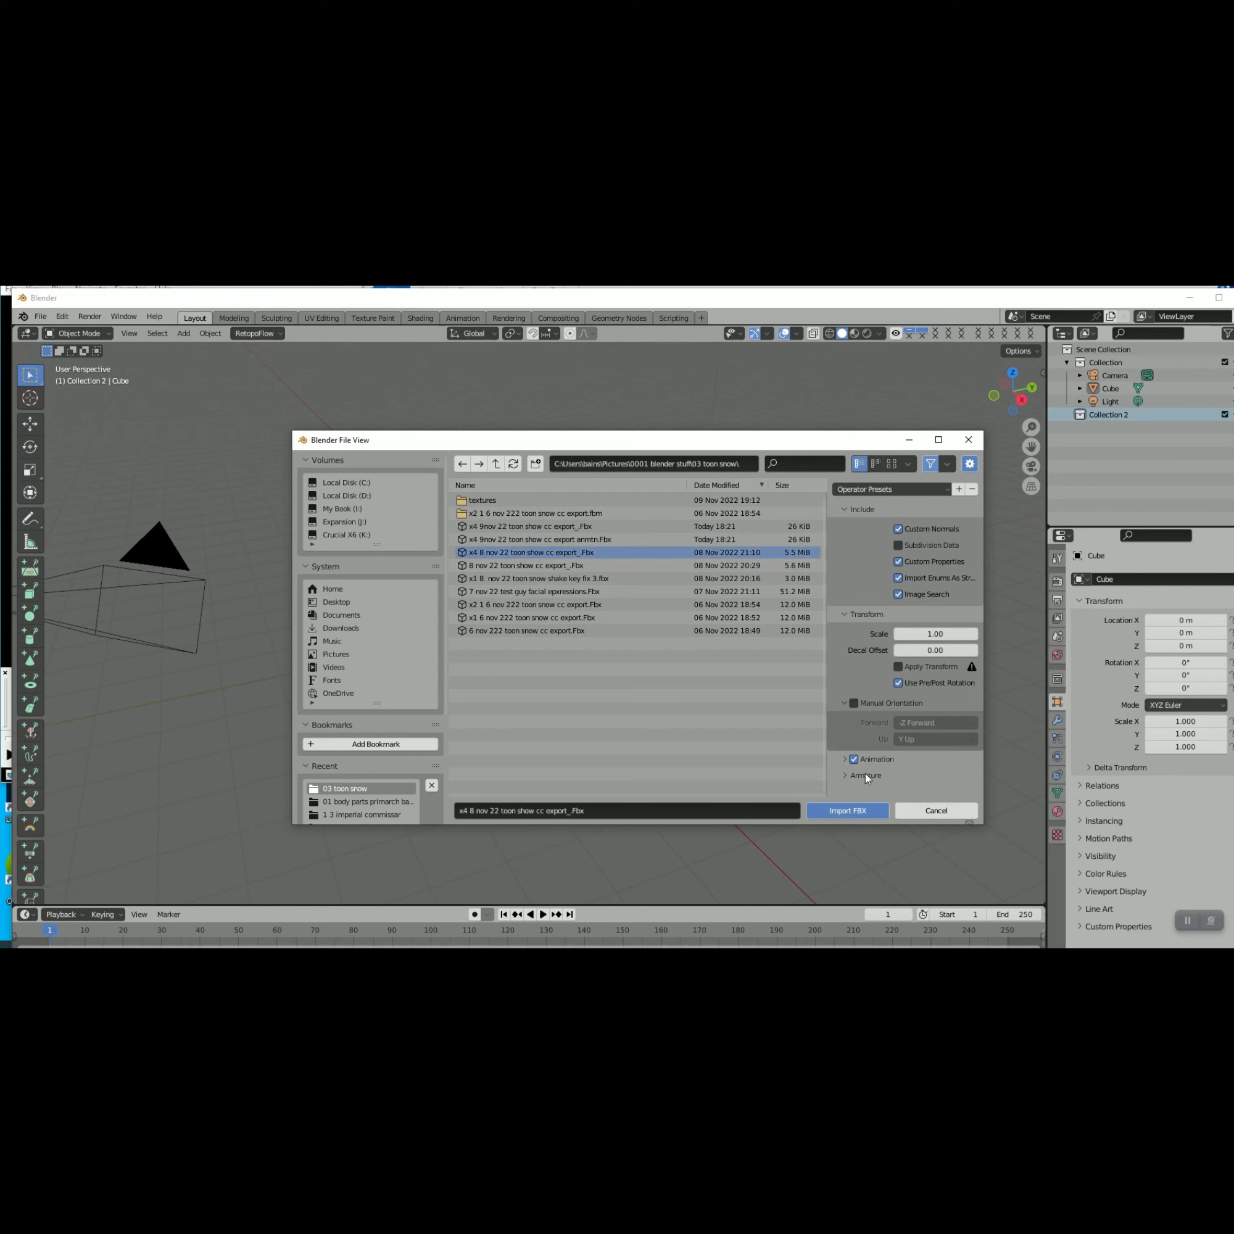
left_click(846, 810)
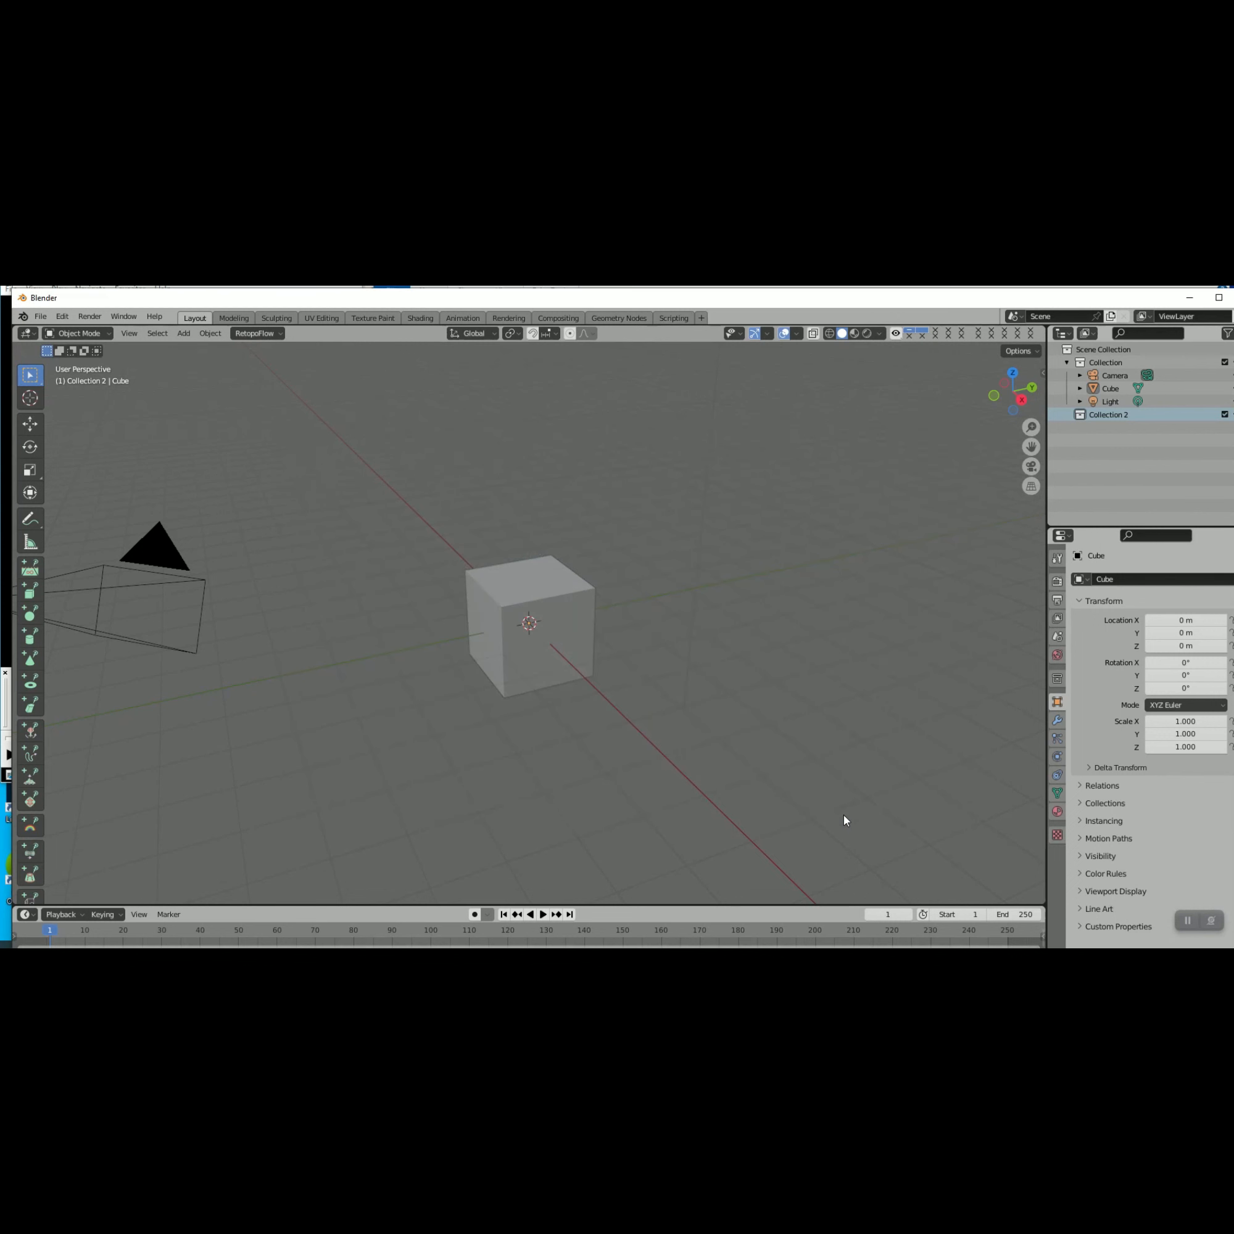
Delete the default cube at the imported character's feet
scroll(841, 815, "down", 7)
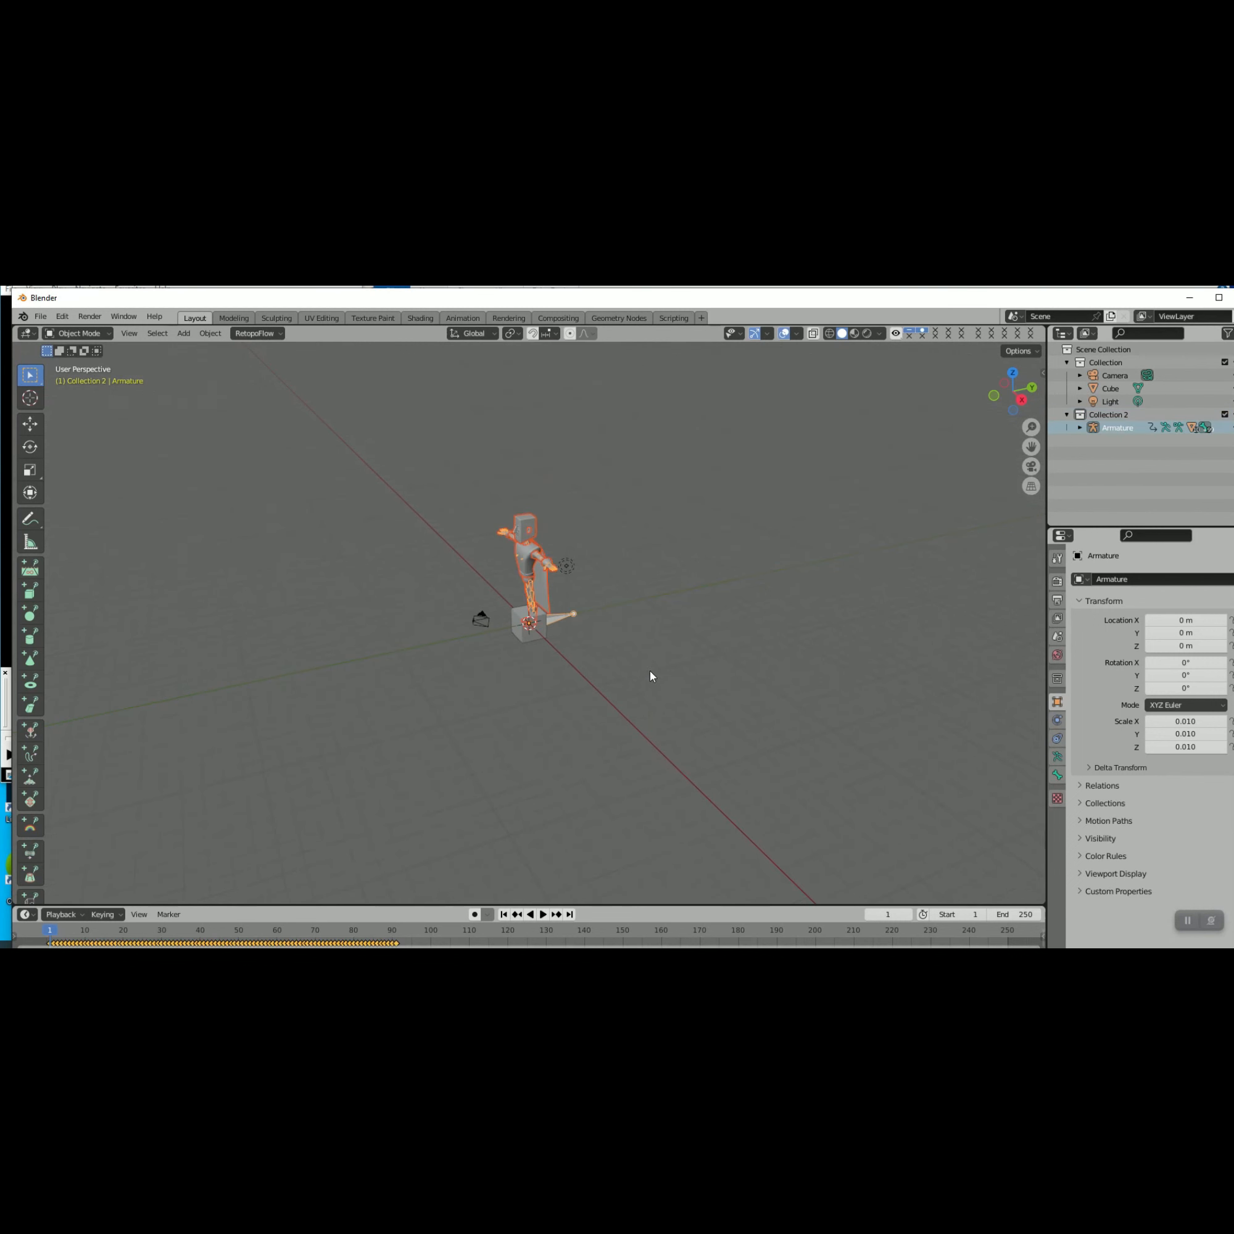
middle_click_drag(650, 672, 770, 616)
scroll(724, 635, "up", 3)
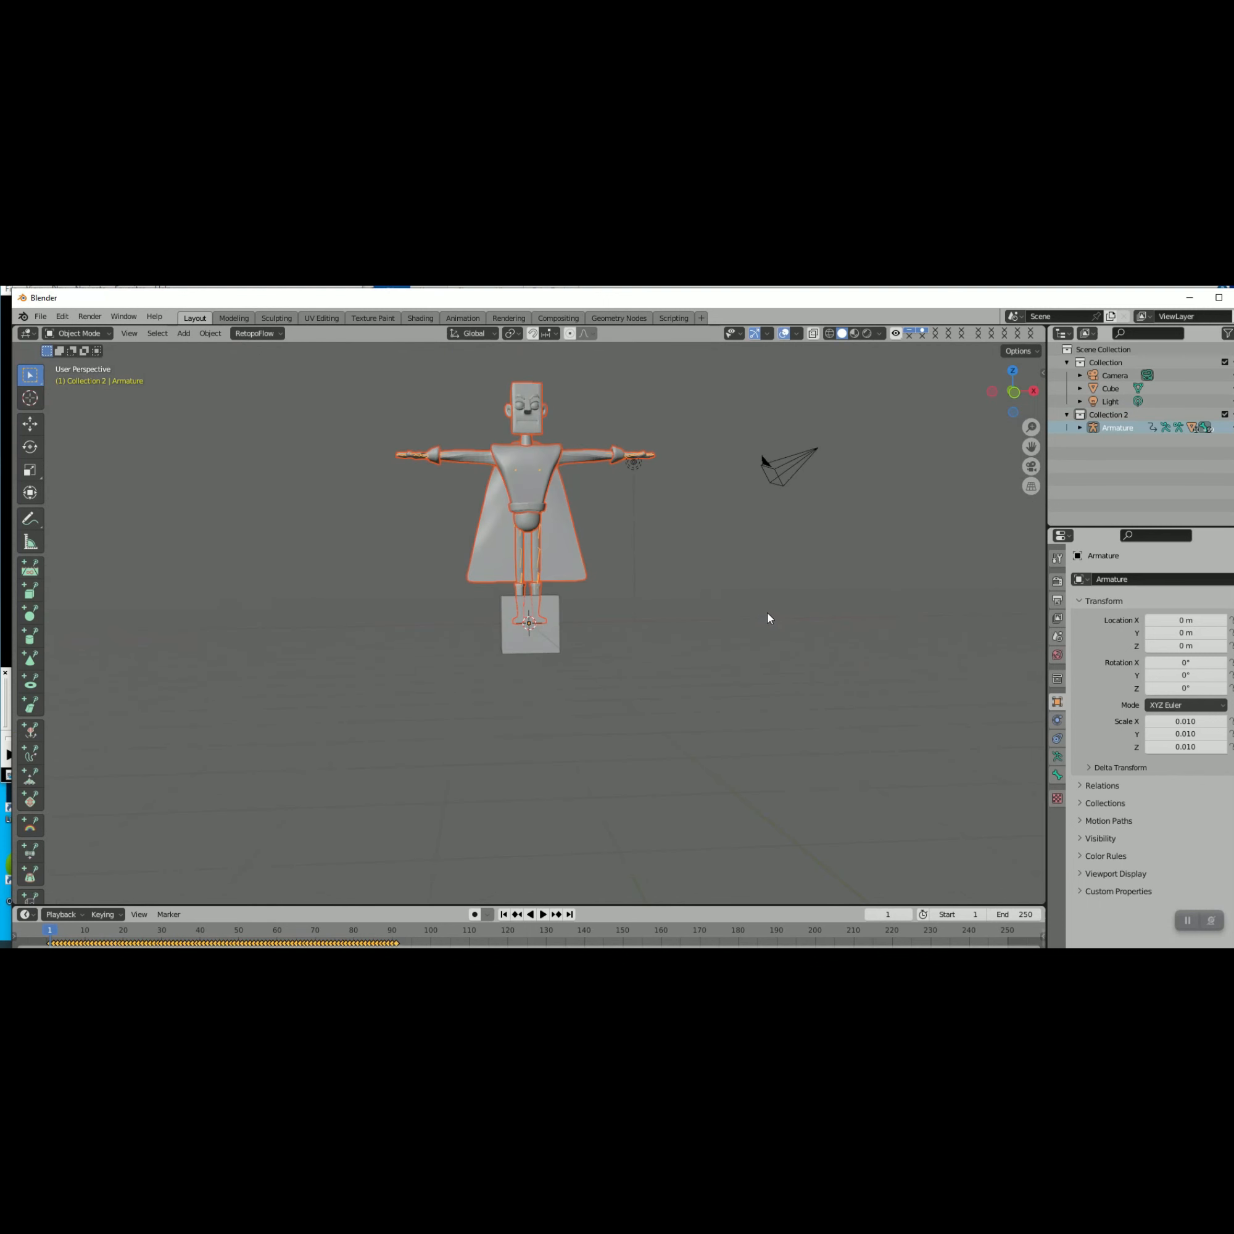
scroll(702, 528, "up", 4)
scroll(705, 551, "down", 1)
middle_click_drag(705, 547, 731, 630, "shift")
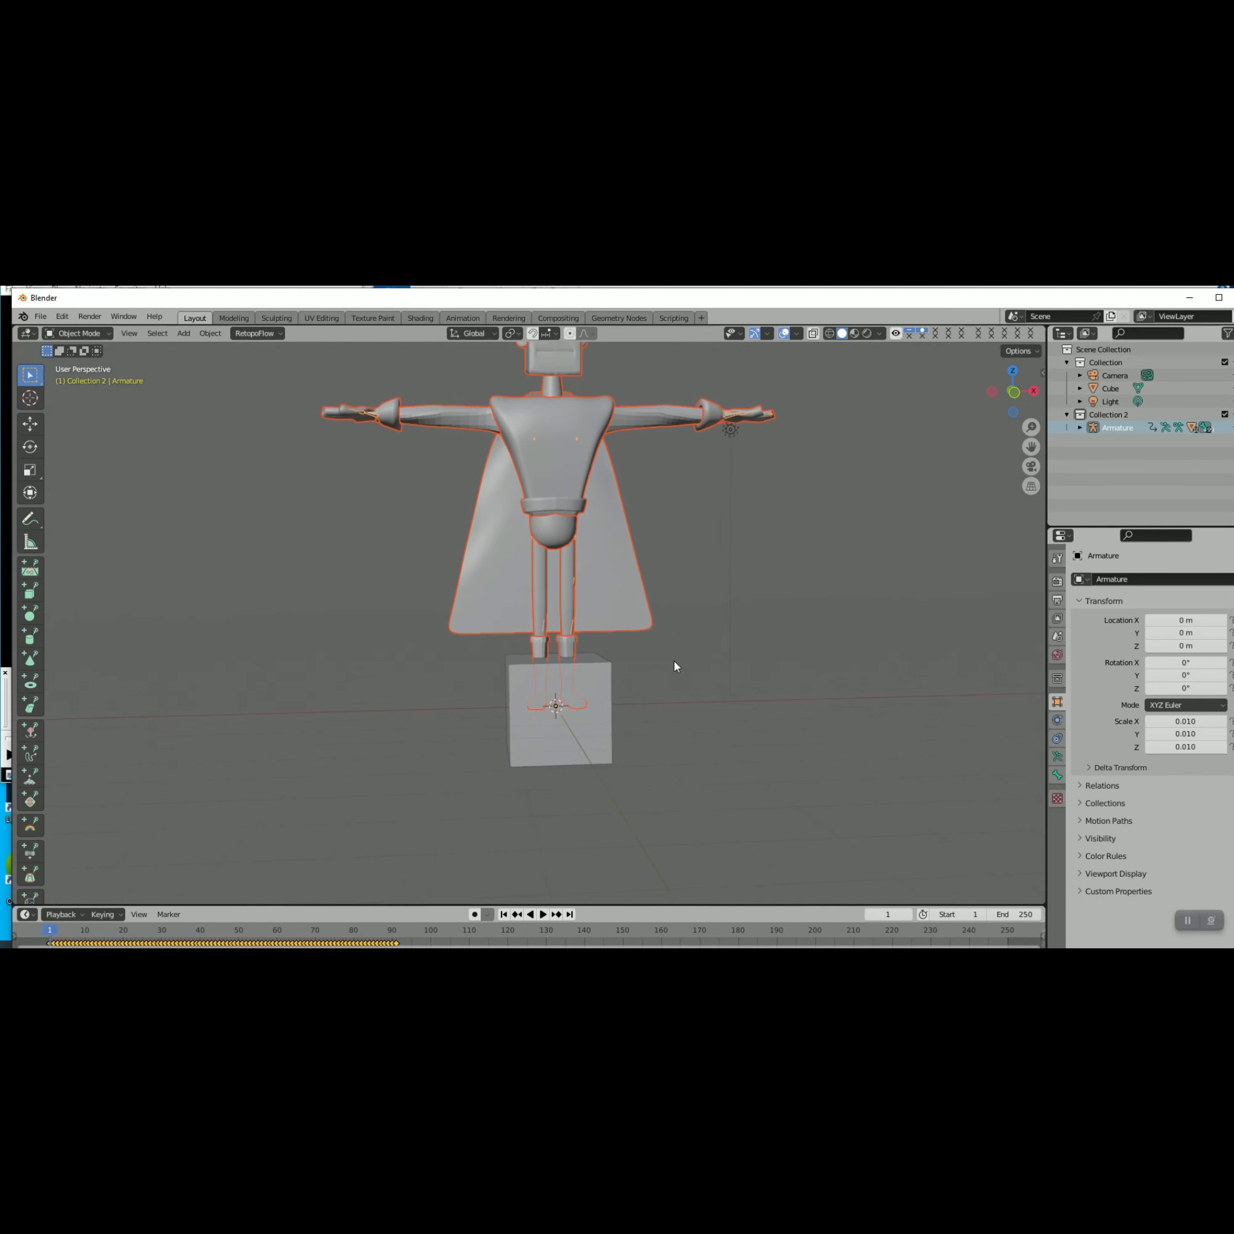
left_click(575, 763)
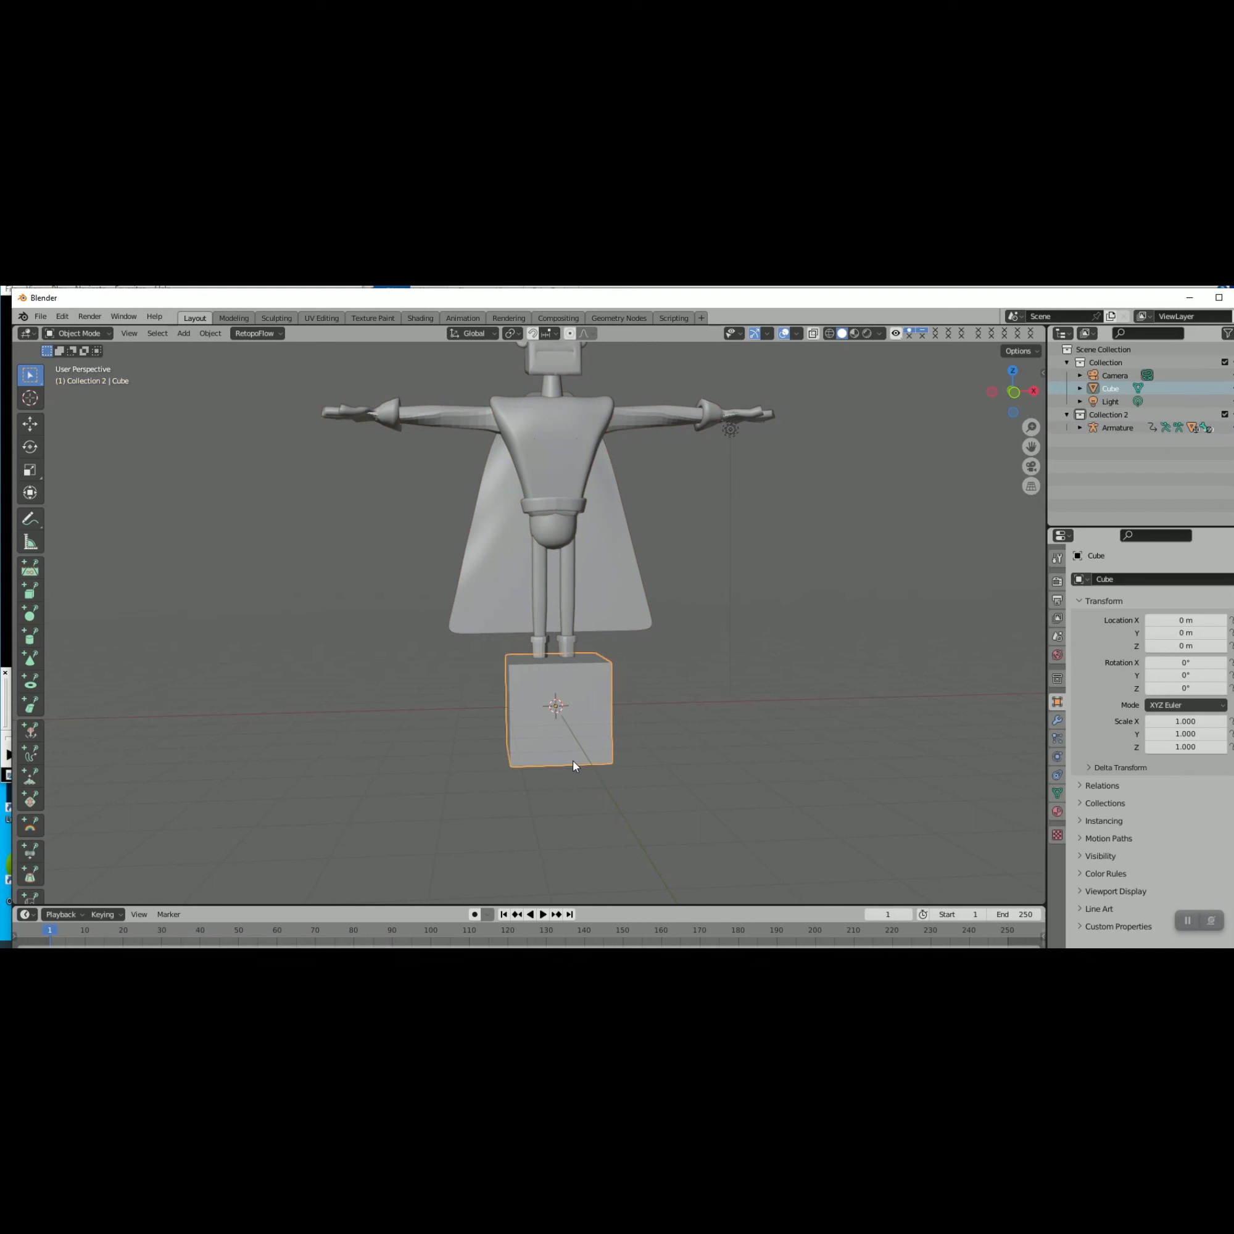
key("Delete")
scroll(575, 762, "down", 1)
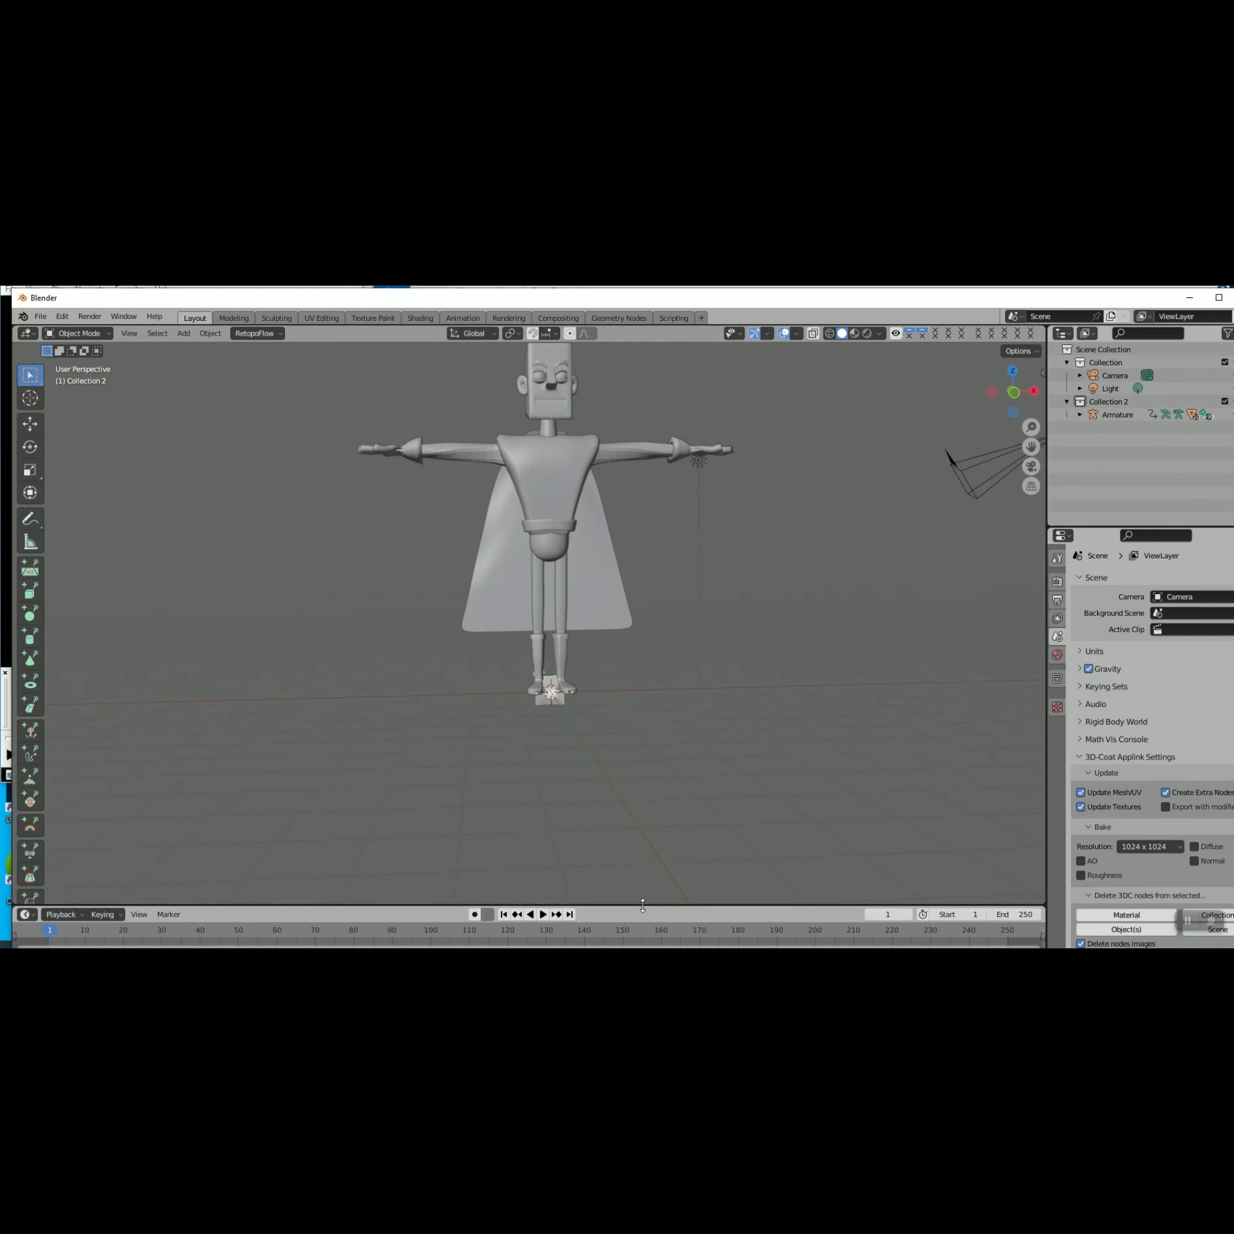
Enlarge the timeline area and select the character's torso mesh
left_click_drag(642, 905, 655, 843)
middle_click_drag(624, 577, 565, 564)
scroll(561, 519, "up", 2)
left_click(555, 491)
left_click(565, 564)
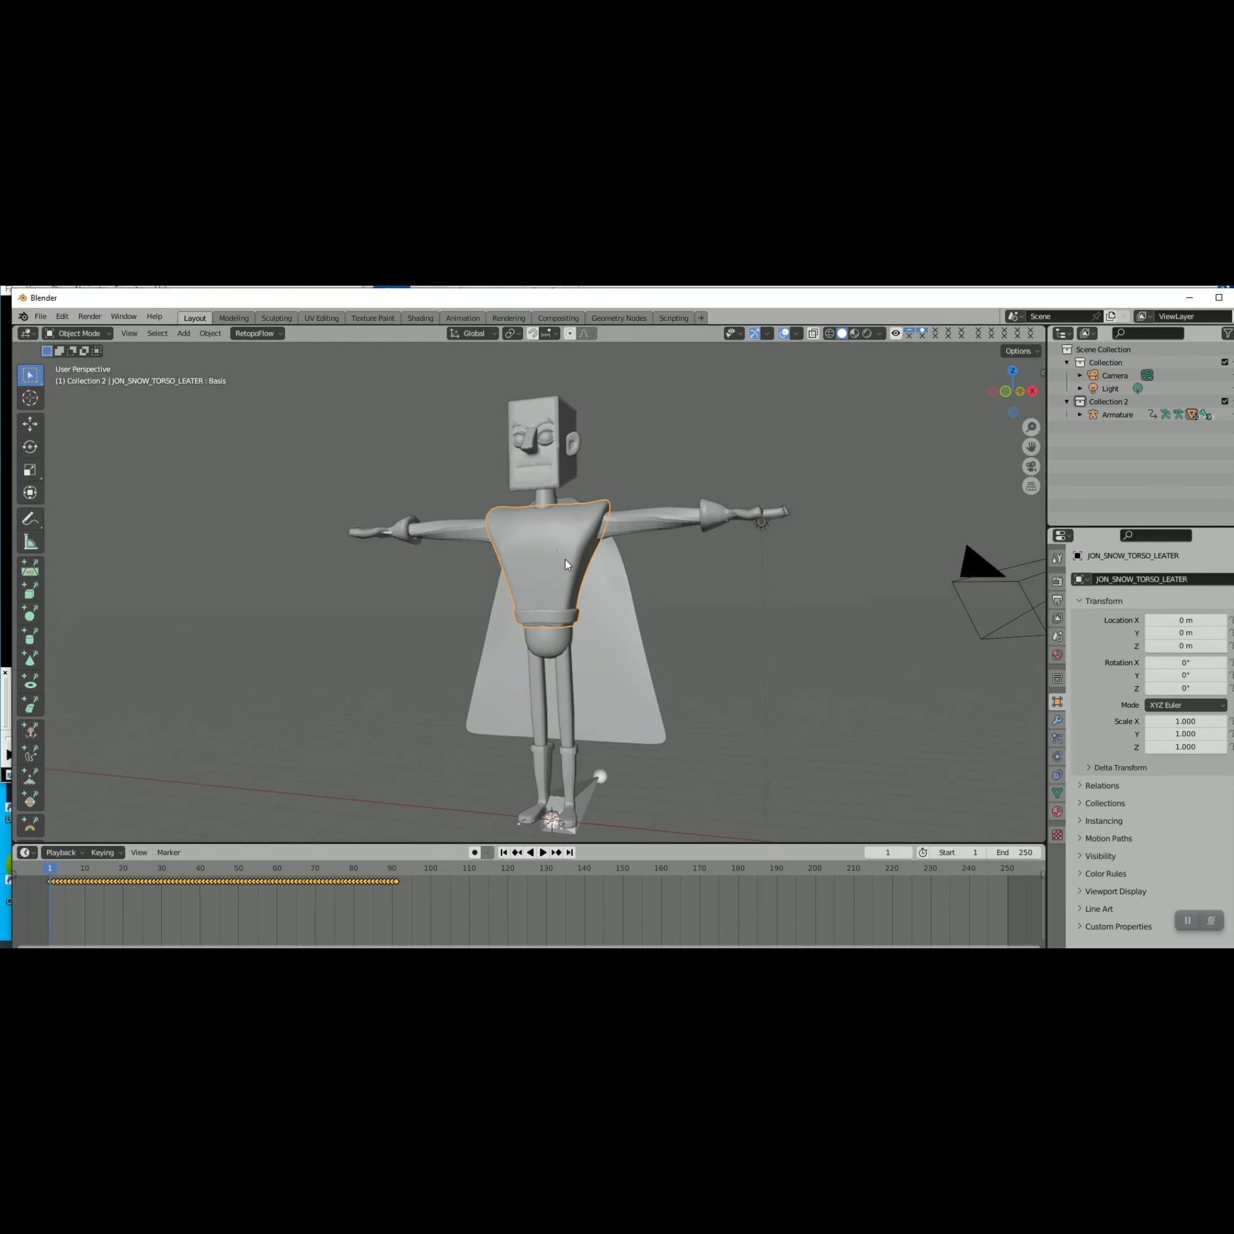
Select the character's head mesh and review its vertex groups and shape keys
left_click(536, 477)
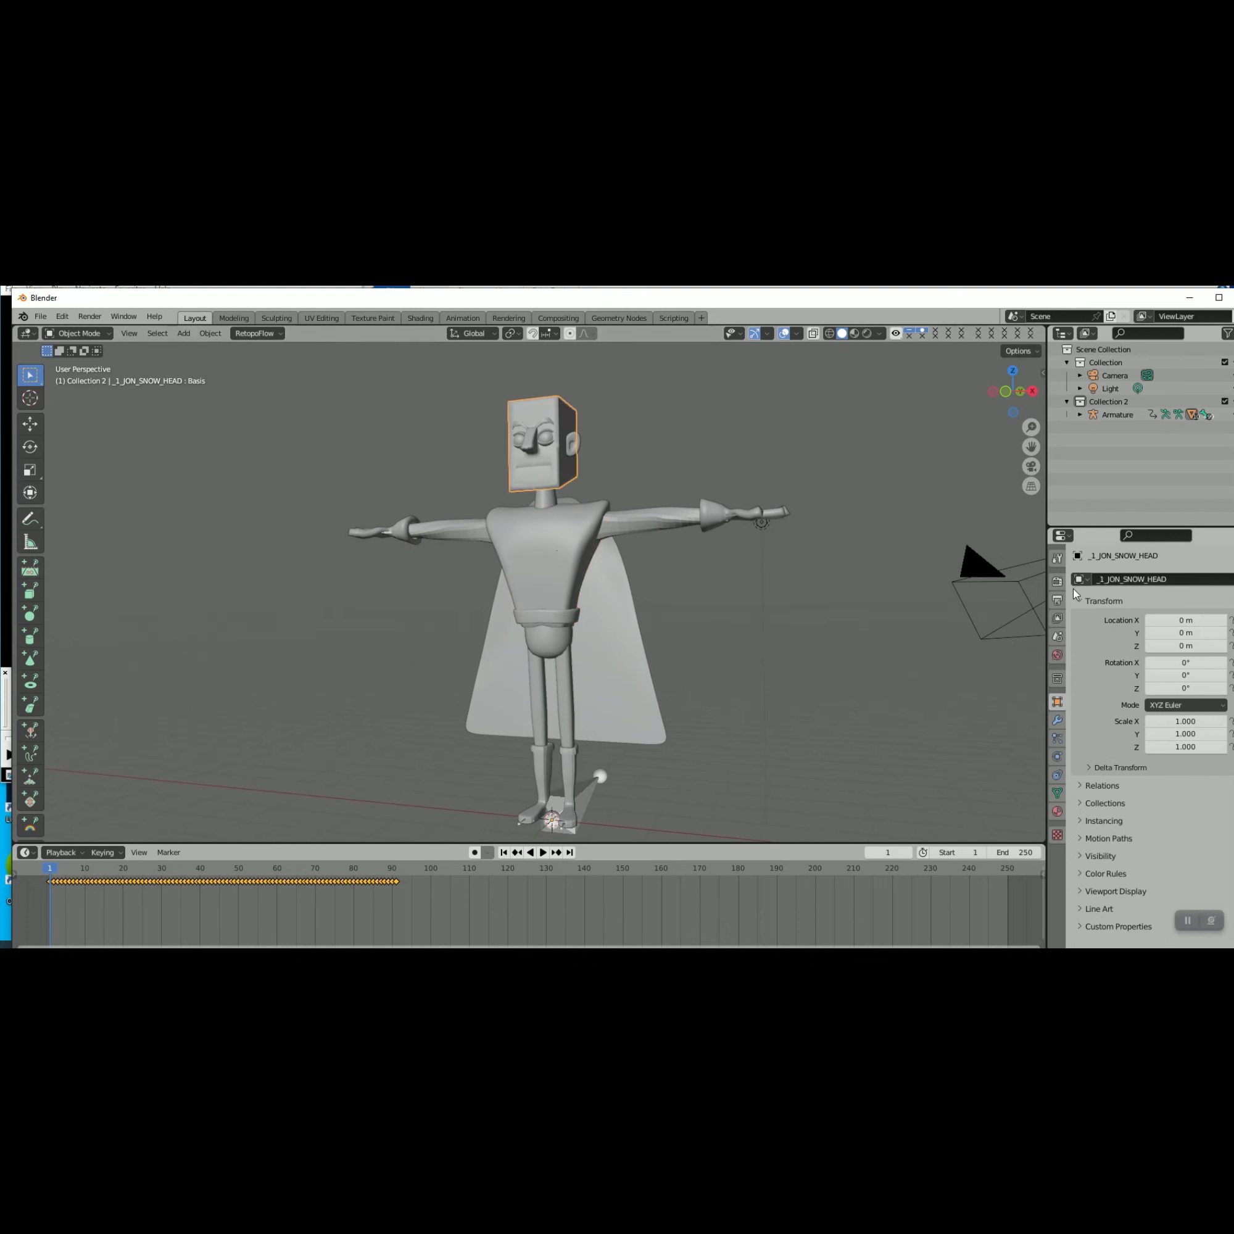
scroll(722, 579, "up", 2)
middle_click_drag(721, 580, 746, 565)
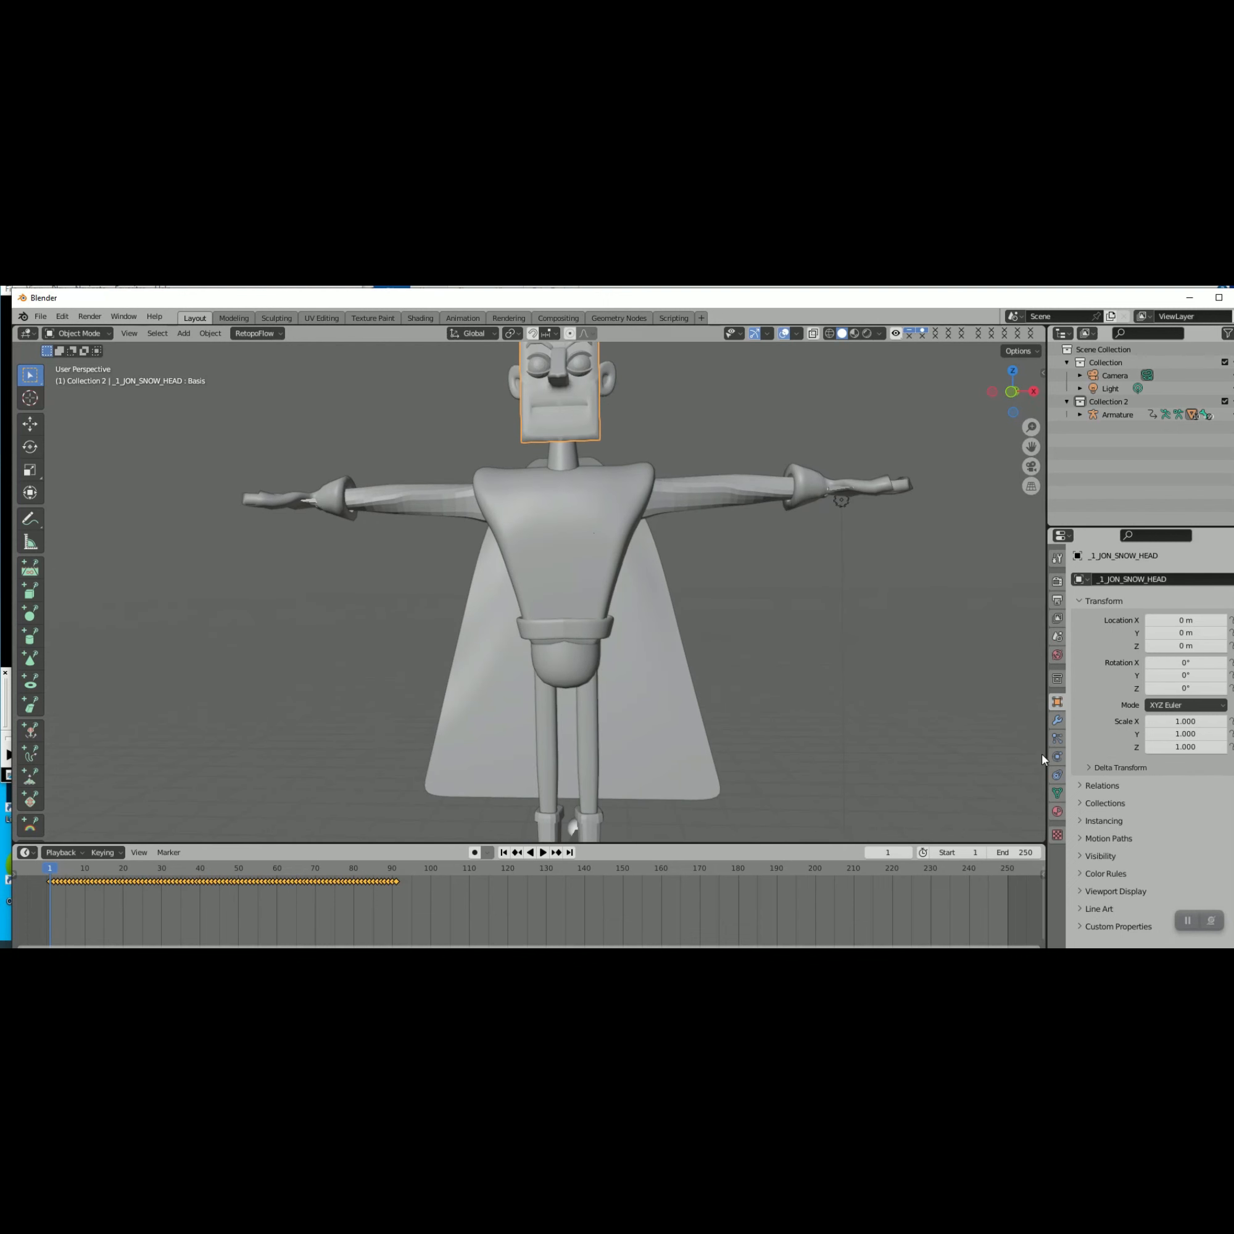
left_click(1057, 794)
scroll(1126, 743, "down", 6)
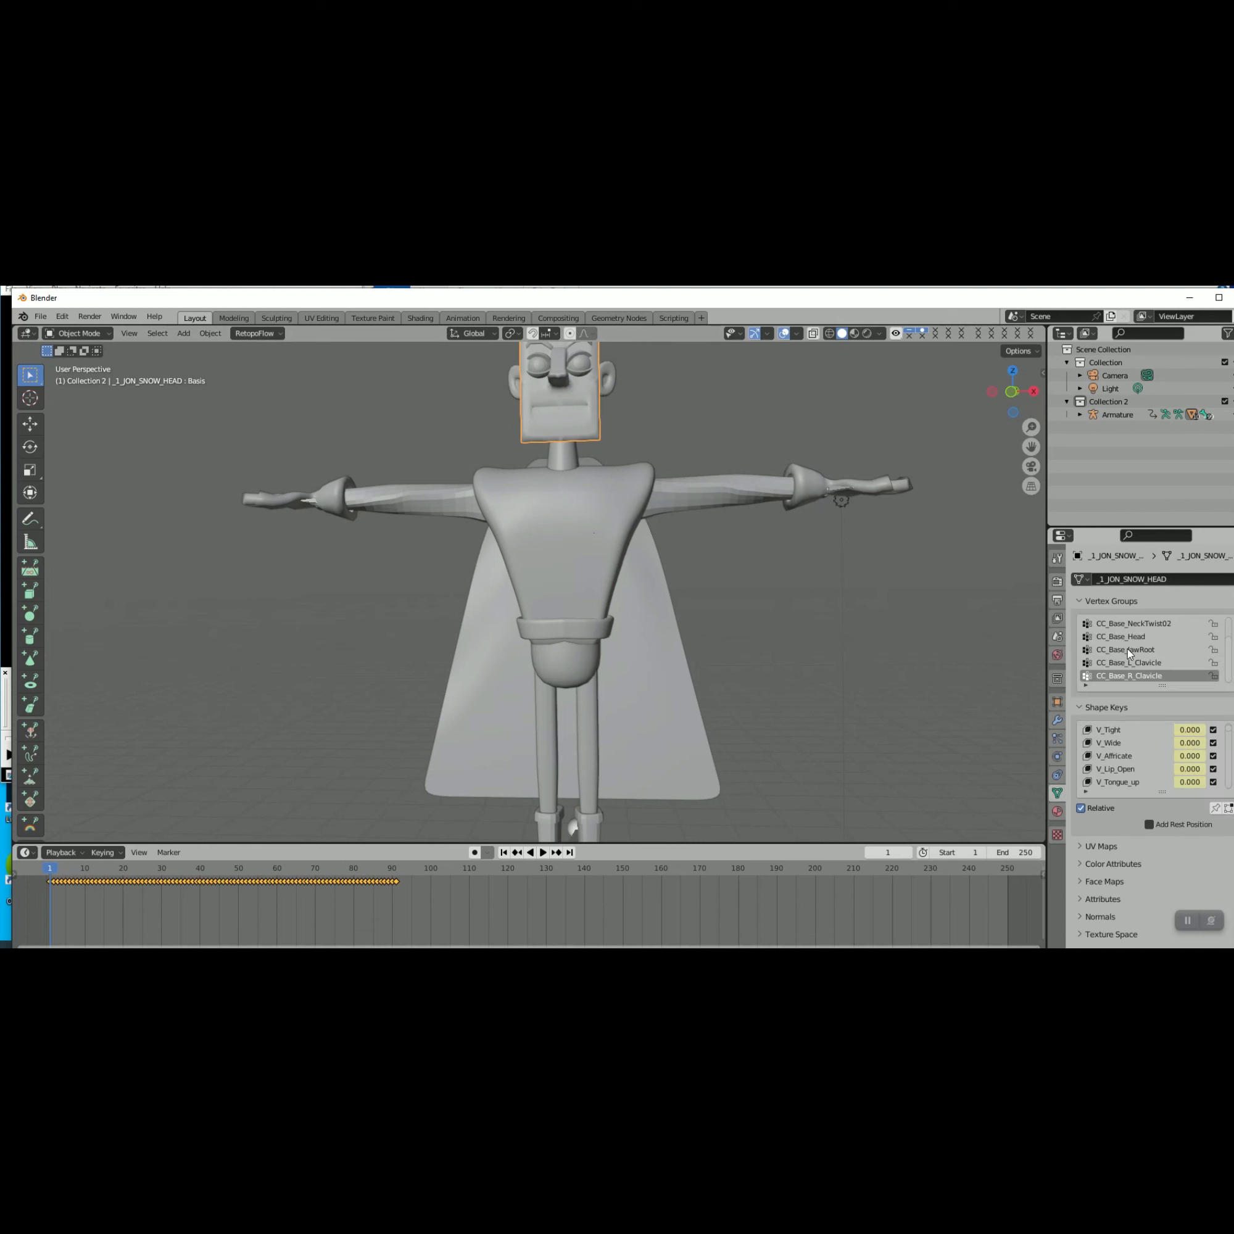
scroll(1129, 653, "up", 2)
scroll(1135, 622, "down", 3)
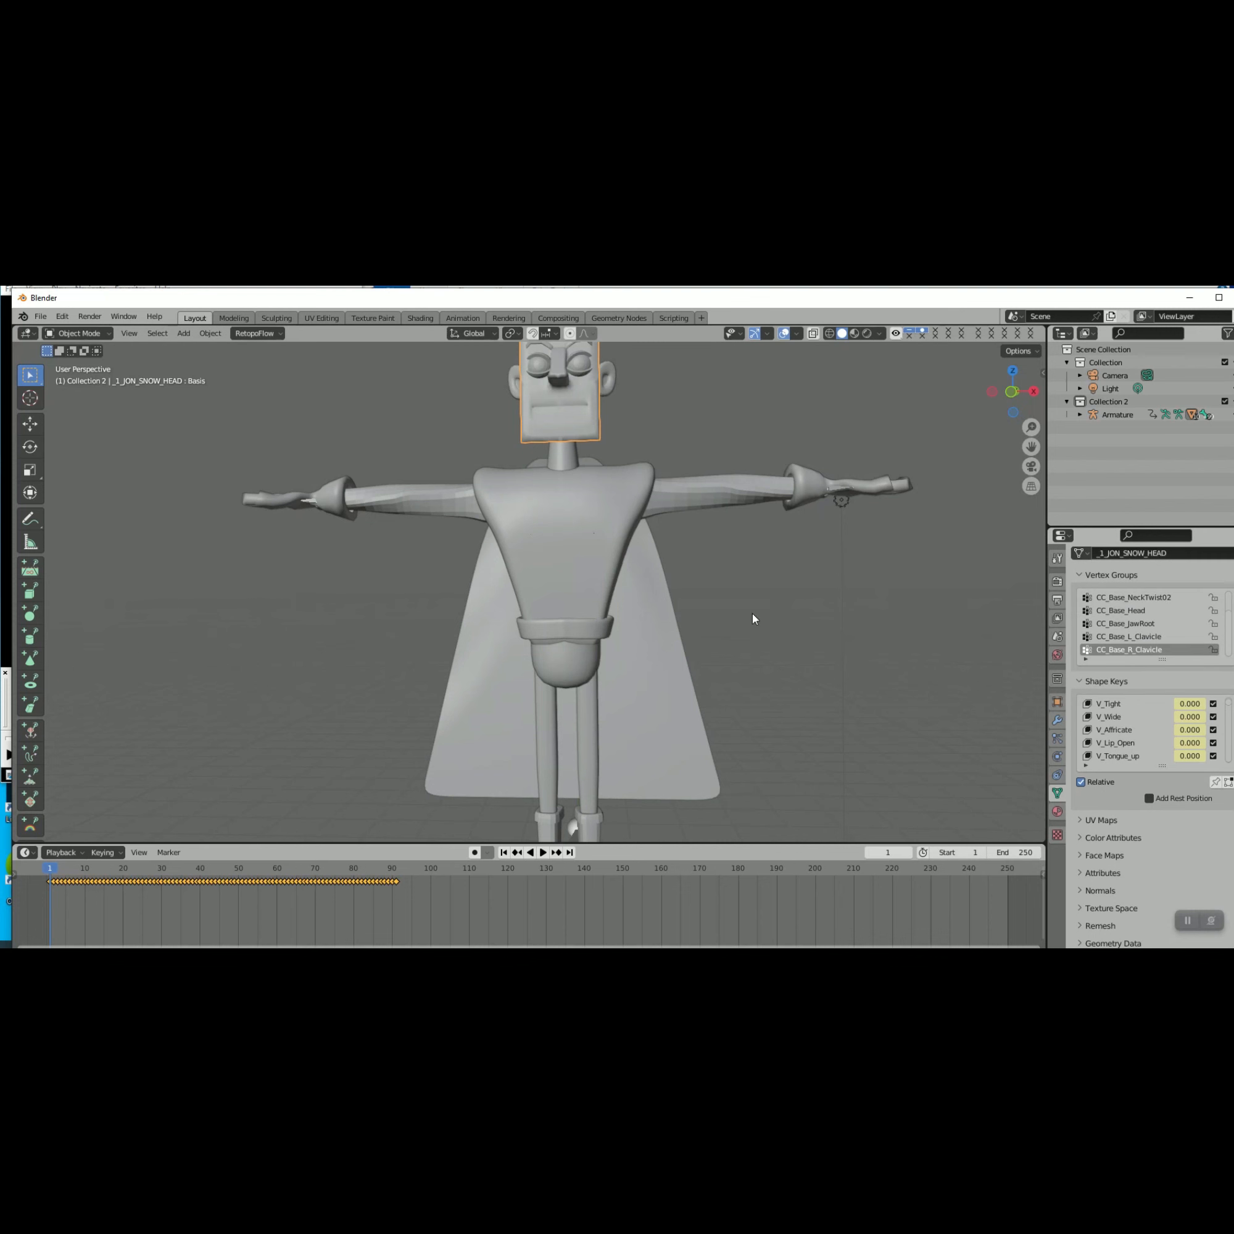
Select the character's armature, enter Edit Mode and turn on X-ray display
middle_click_drag(687, 587, 660, 587)
scroll(665, 593, "down", 2)
middle_click_drag(595, 802, 636, 736)
left_click(610, 698)
scroll(611, 696, "up", 1)
key("Tab")
key("alt+z")
Examine the armature's bones inside the character's body, arms, legs and head
scroll(663, 670, "up", 2)
middle_click_drag(704, 680, 714, 597)
scroll(706, 640, "down", 2)
scroll(708, 643, "down", 3)
scroll(650, 625, "up", 3)
scroll(691, 586, "up", 3)
scroll(692, 588, "down", 5)
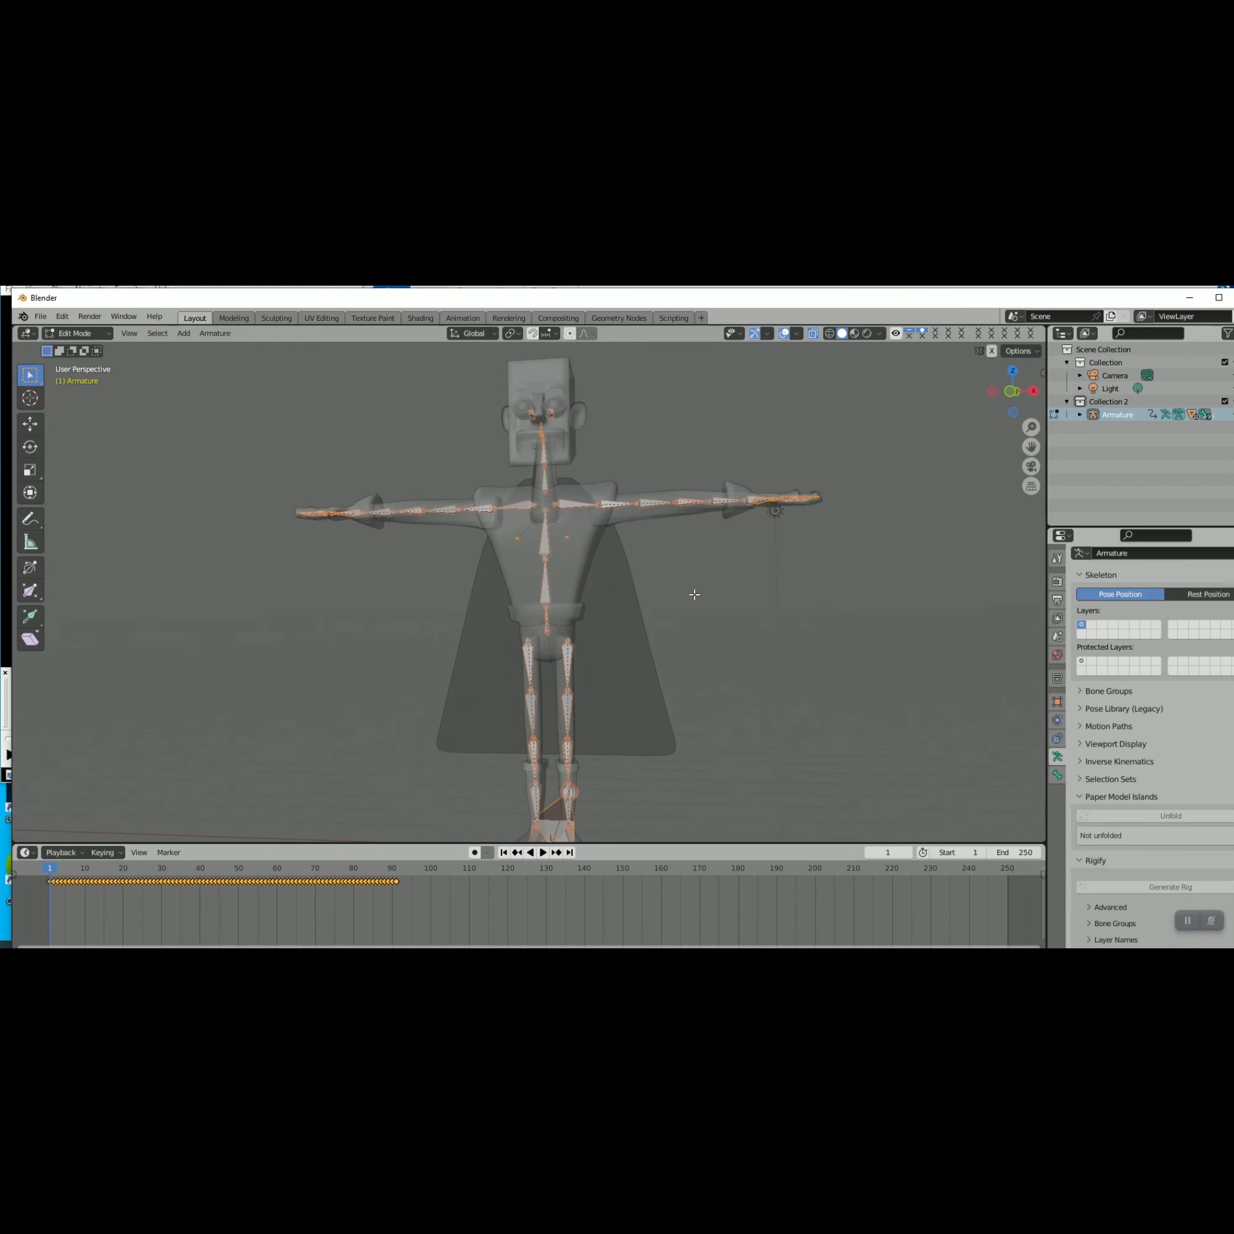
scroll(709, 591, "up", 3)
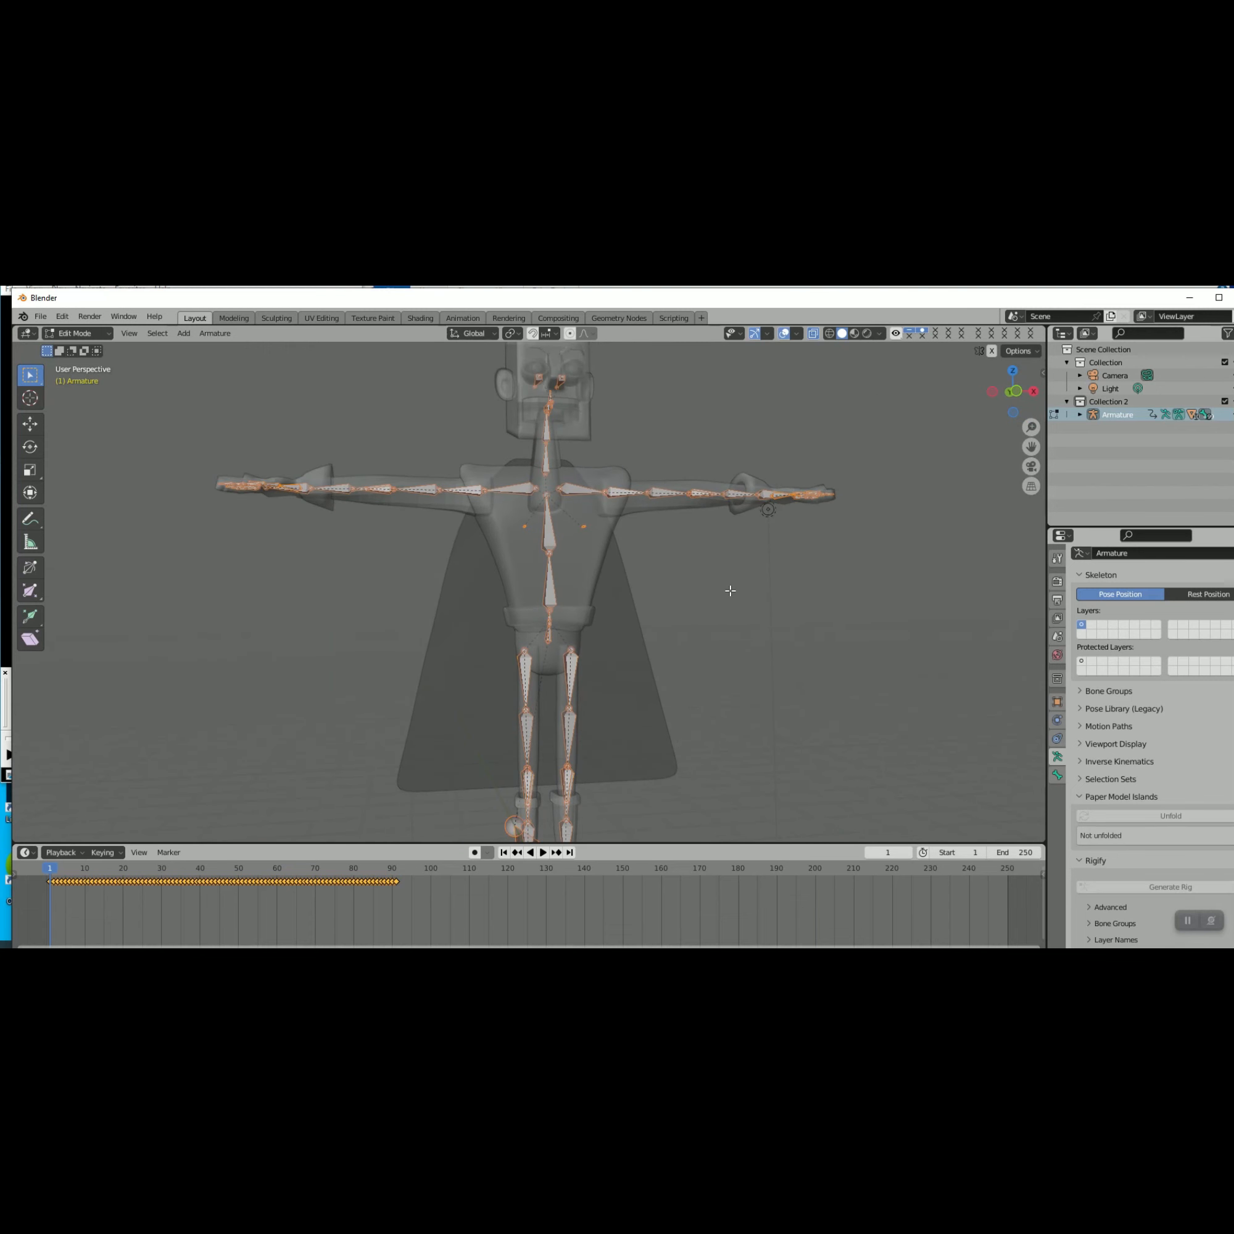
scroll(742, 596, "up", 3)
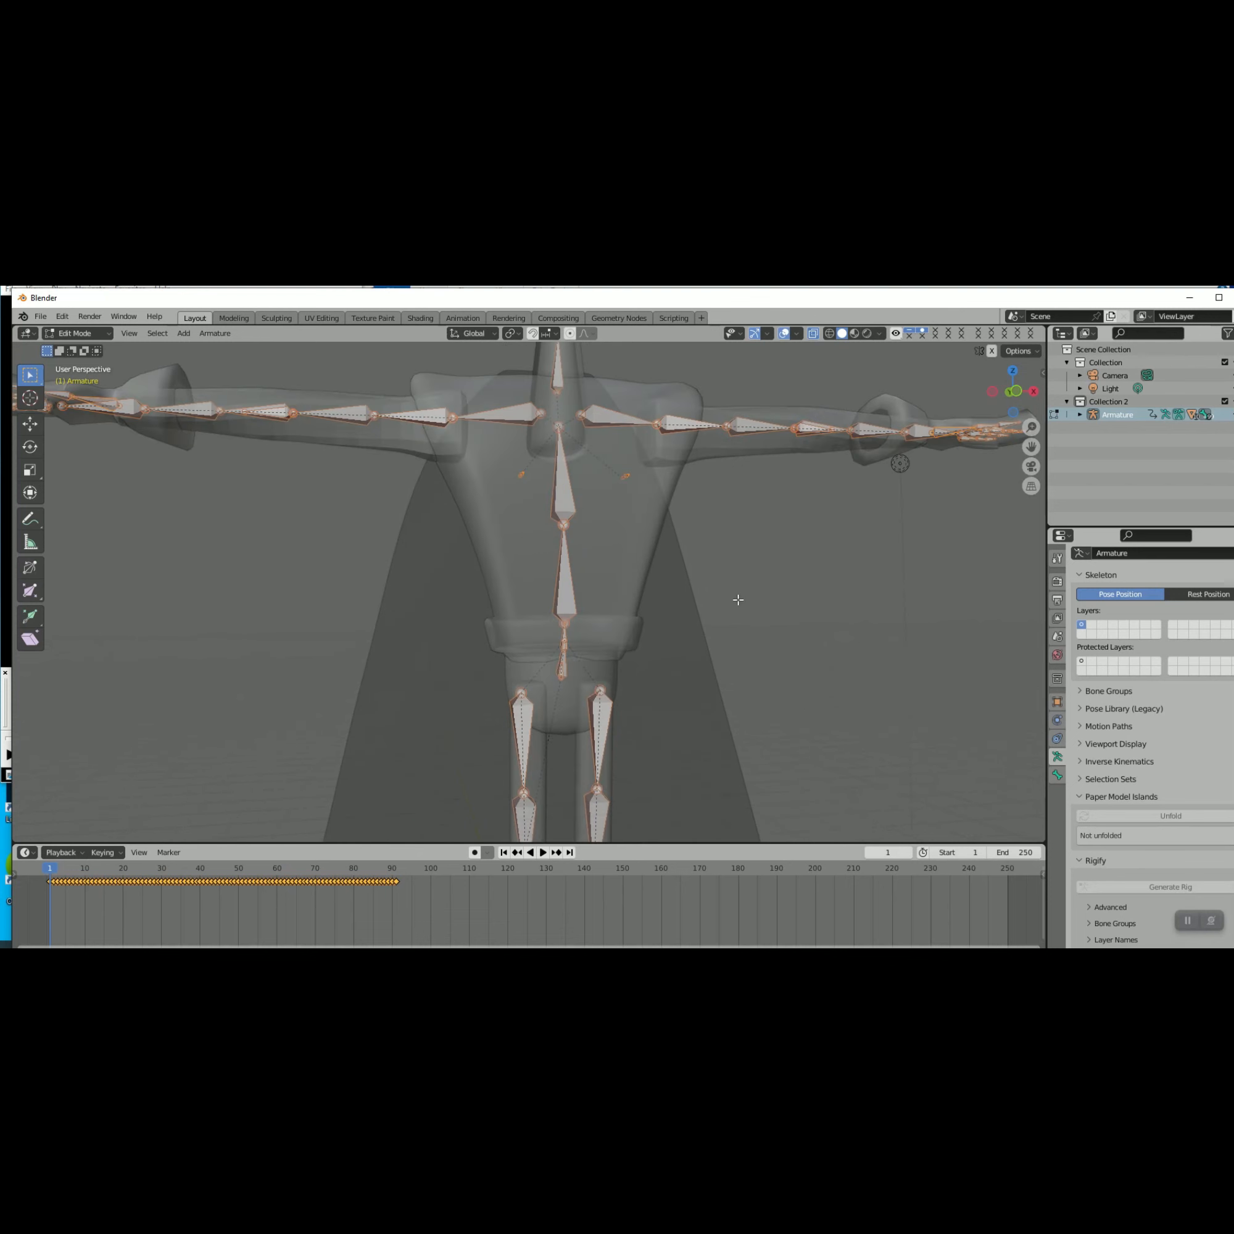
scroll(735, 602, "down", 8)
scroll(710, 611, "up", 4)
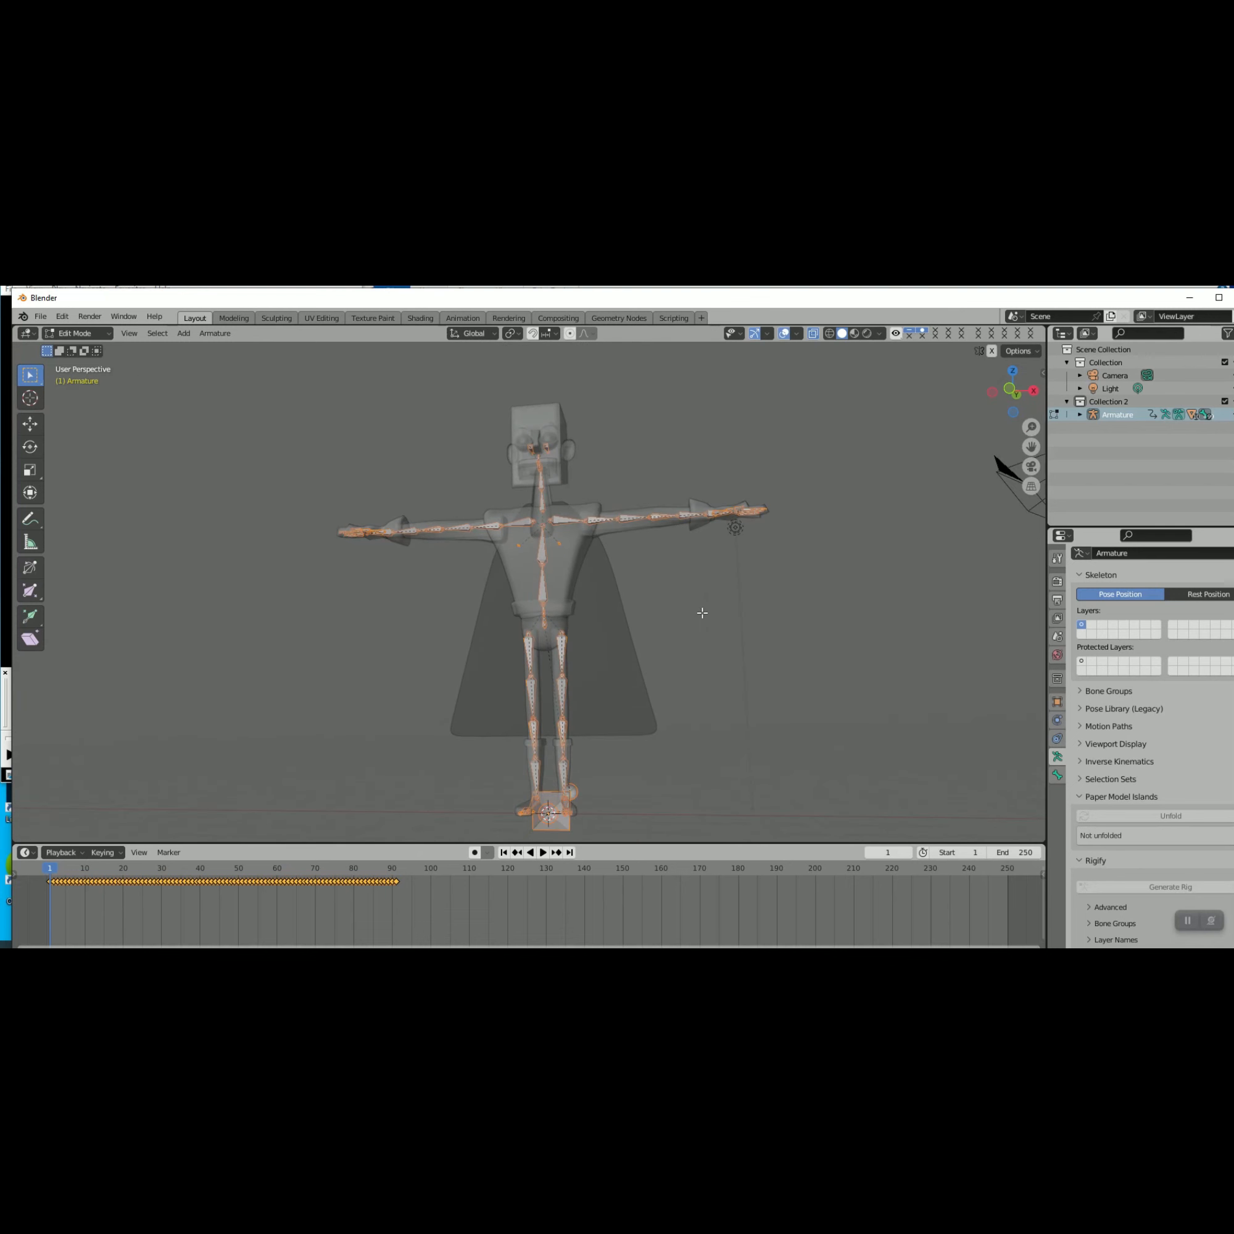
scroll(702, 613, "up", 5)
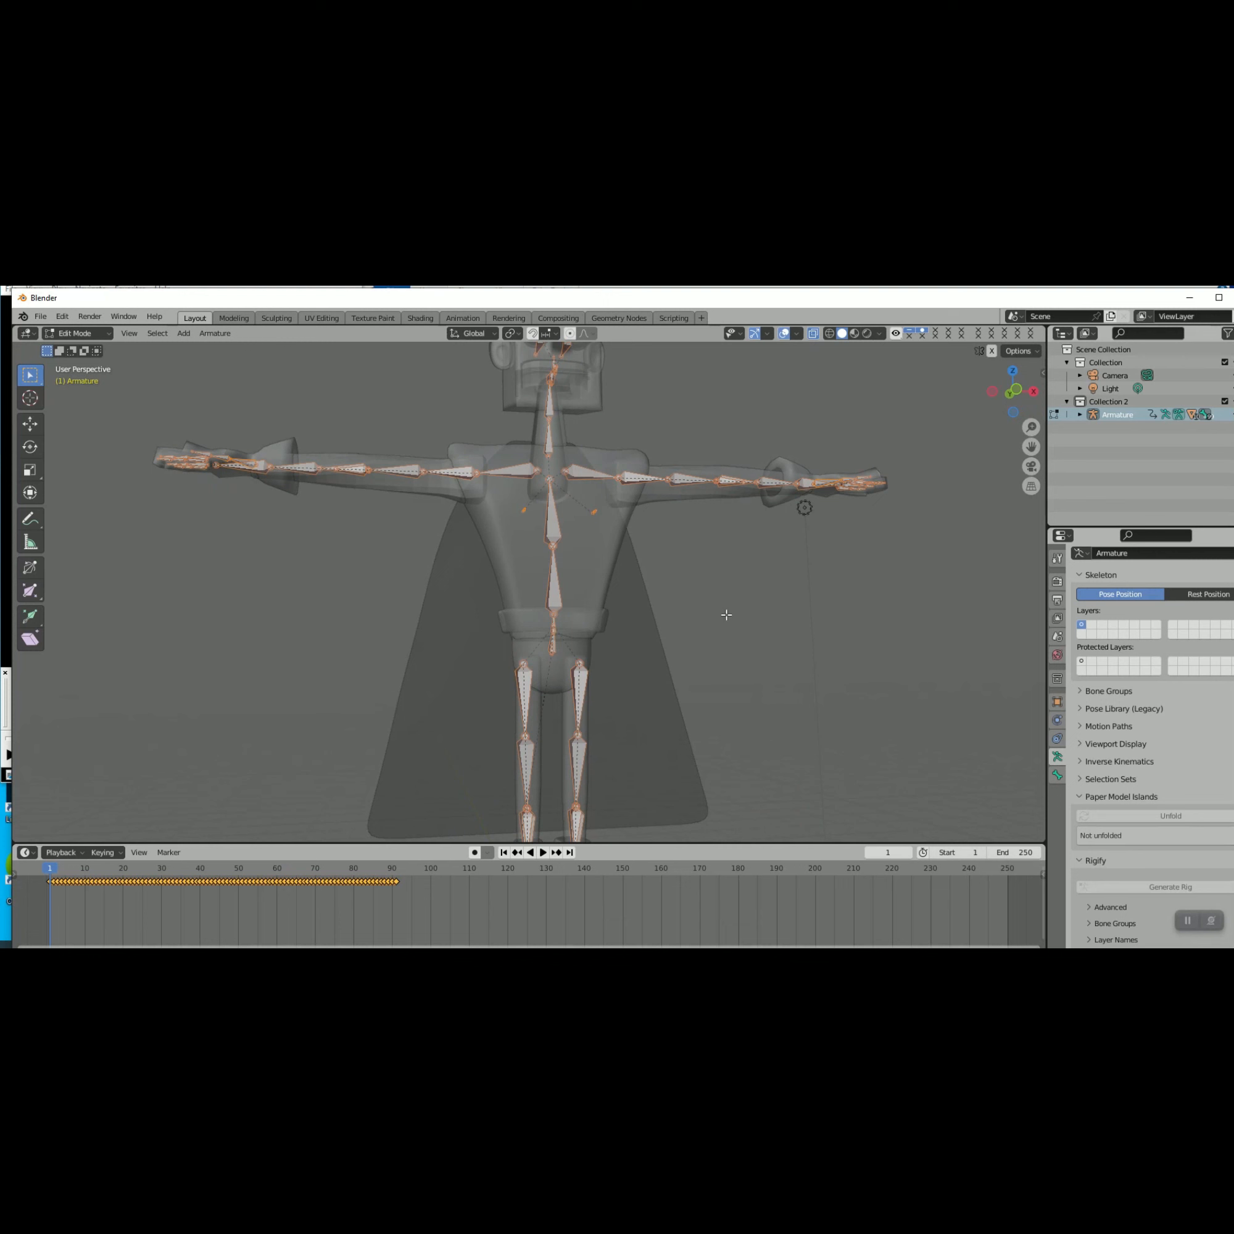
scroll(920, 499, "down", 3)
middle_click_drag(972, 577, 953, 592)
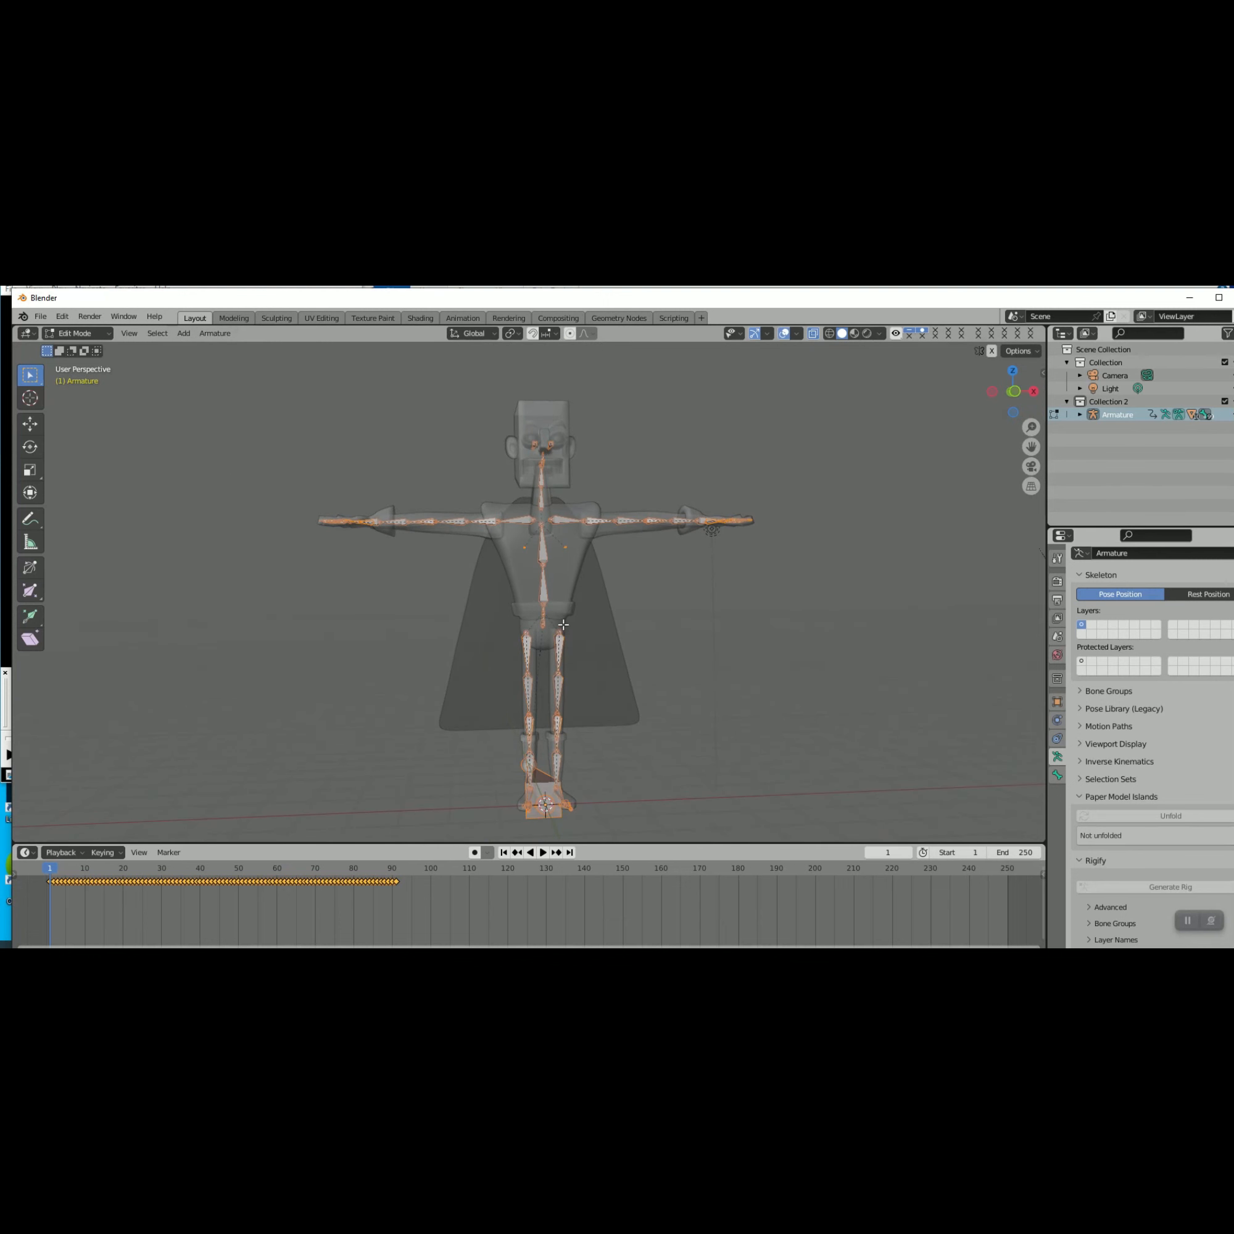
Return the armature to Object Mode and select the character's head mesh
key("Tab")
scroll(575, 591, "up", 1)
left_click(562, 393)
scroll(559, 380, "up", 1)
scroll(583, 466, "down", 1)
middle_click_drag(601, 493, 556, 543)
scroll(577, 539, "up", 2)
scroll(571, 538, "down", 3)
scroll(529, 569, "up", 3)
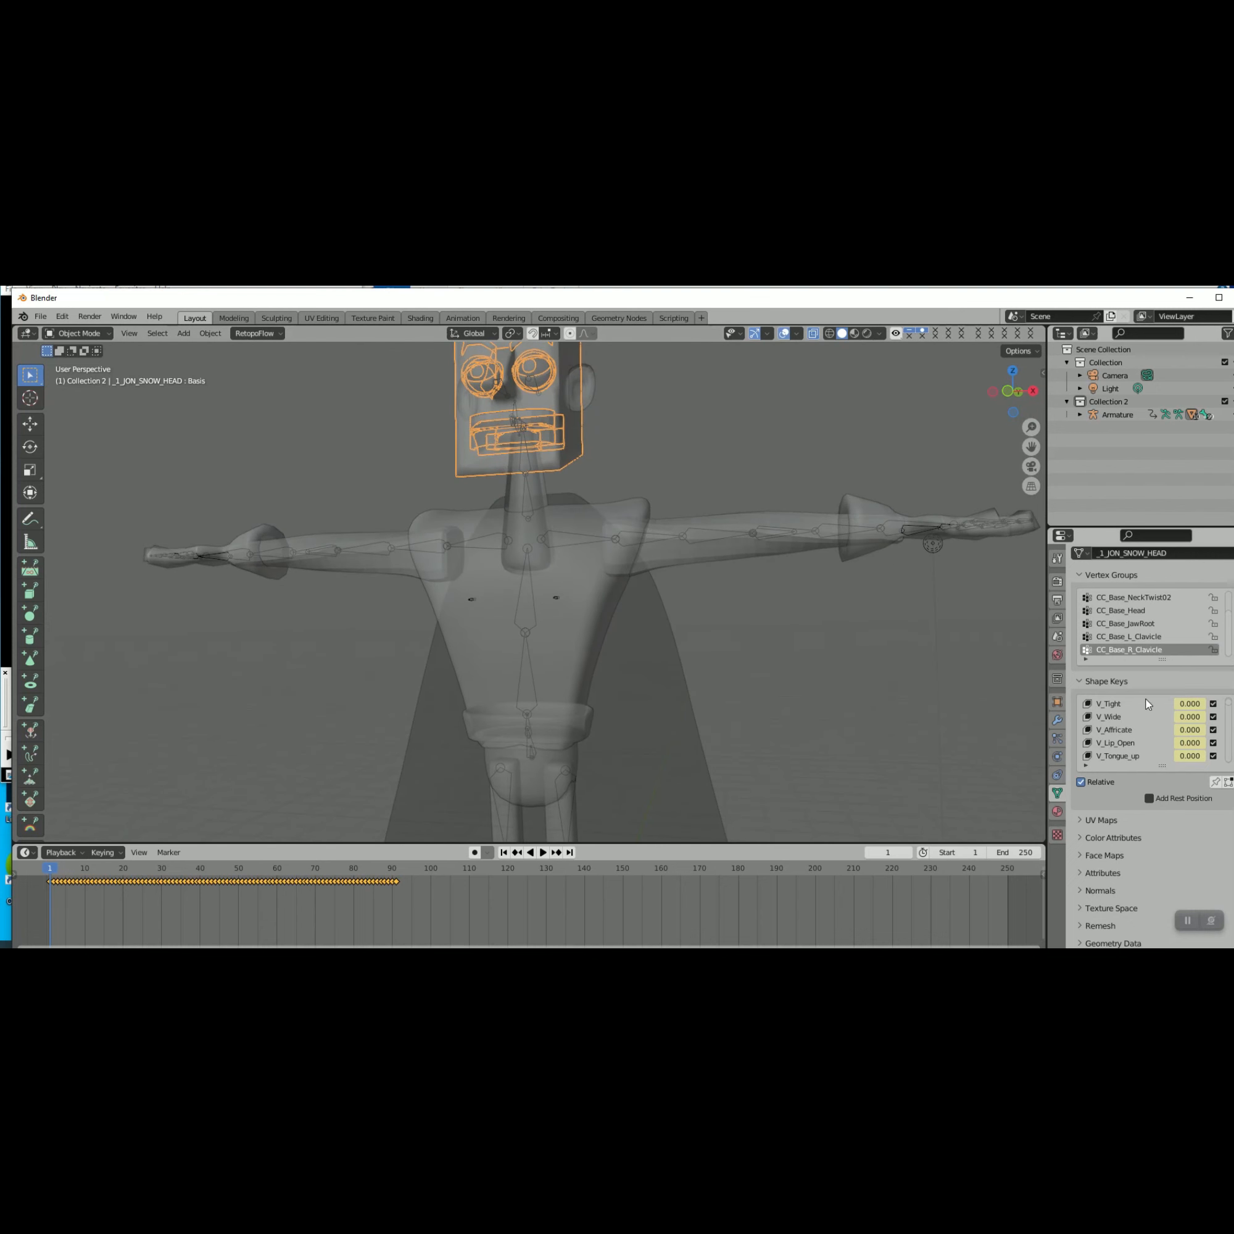
Select the torso mesh and check its vertex groups and shape keys
middle_click_drag(707, 523, 564, 592)
left_click(601, 621)
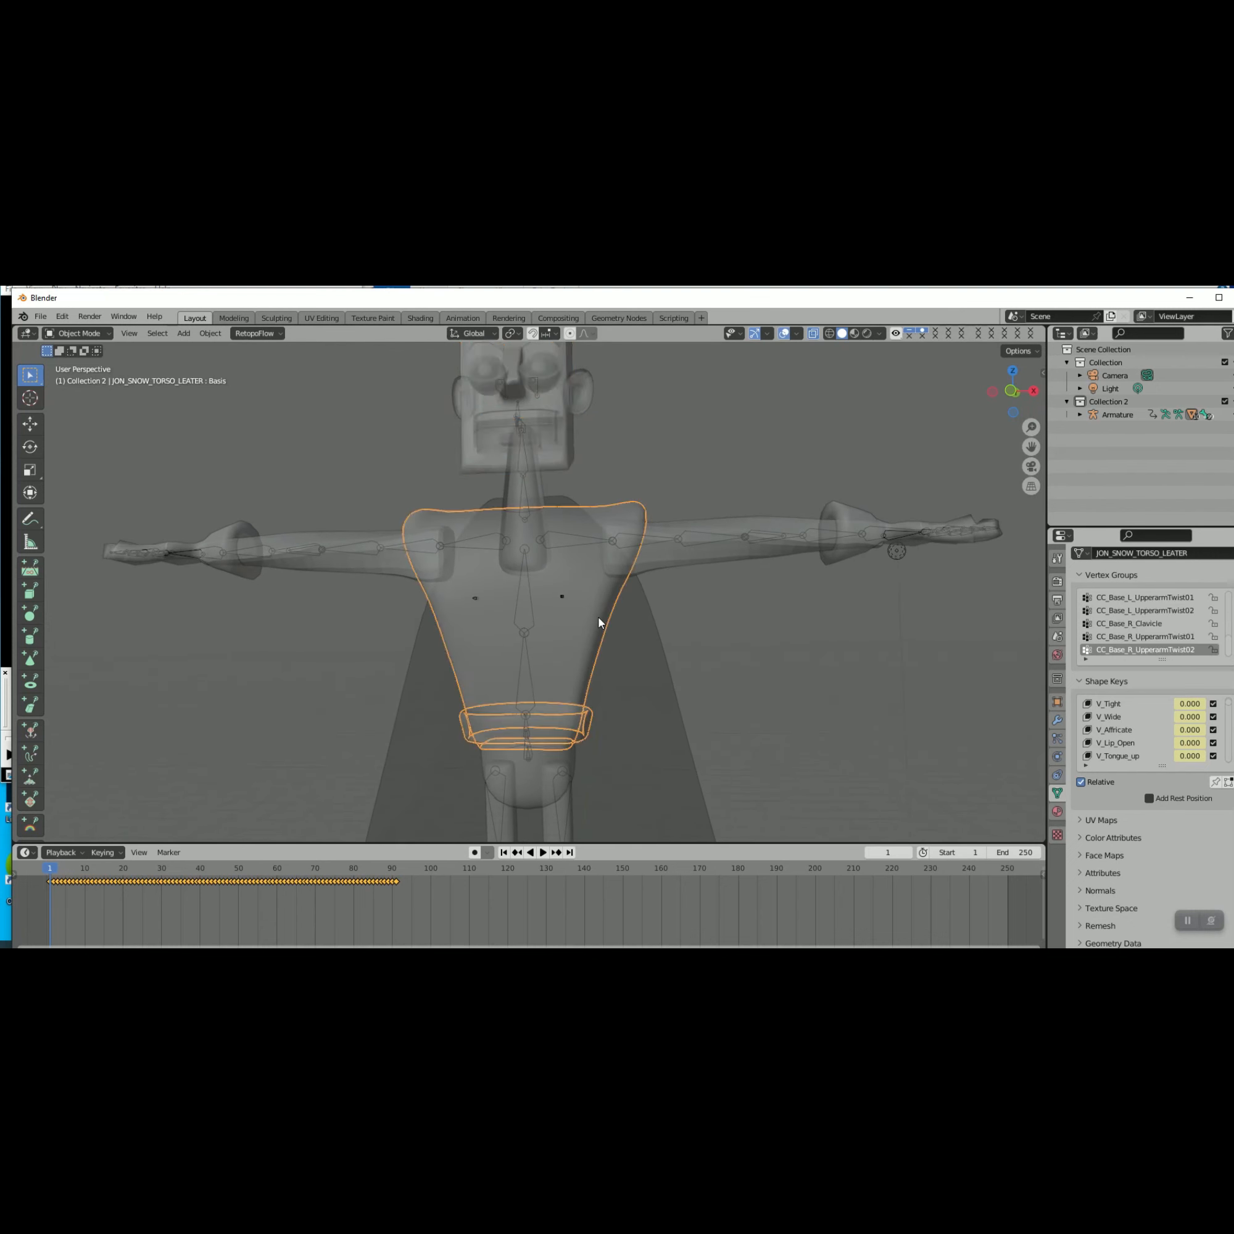
scroll(1120, 602, "up", 1)
scroll(1152, 683, "down", 1)
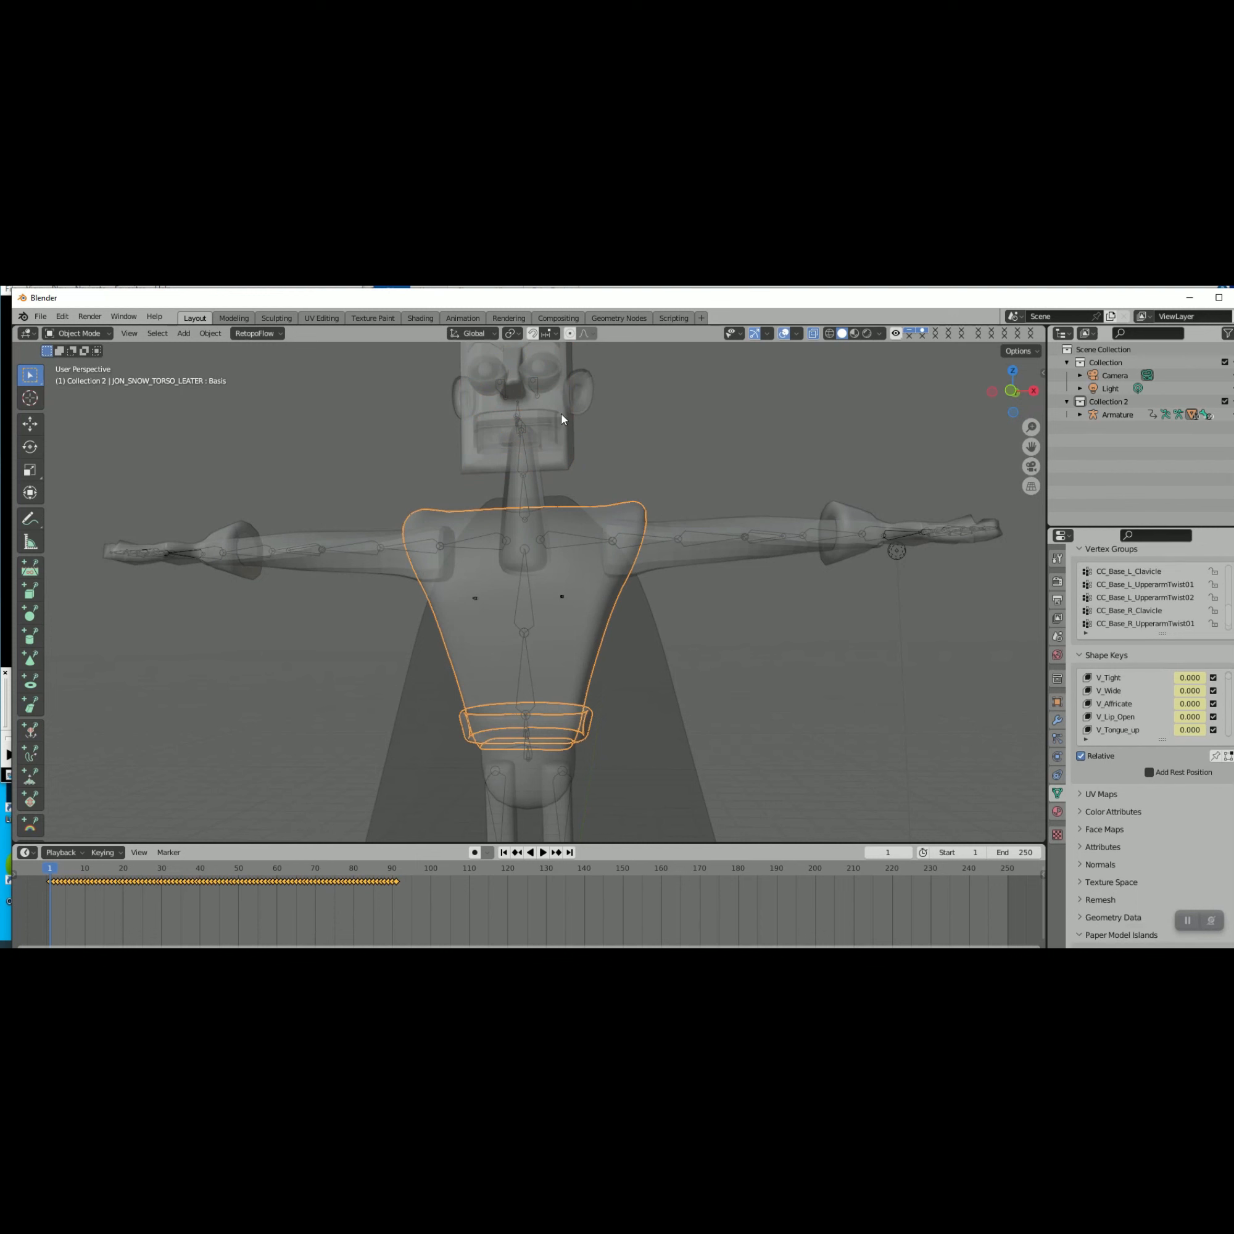
Reselect the head mesh and browse through its lists of shape keys and vertex groups
left_click(563, 418)
middle_click_drag(631, 469, 628, 475)
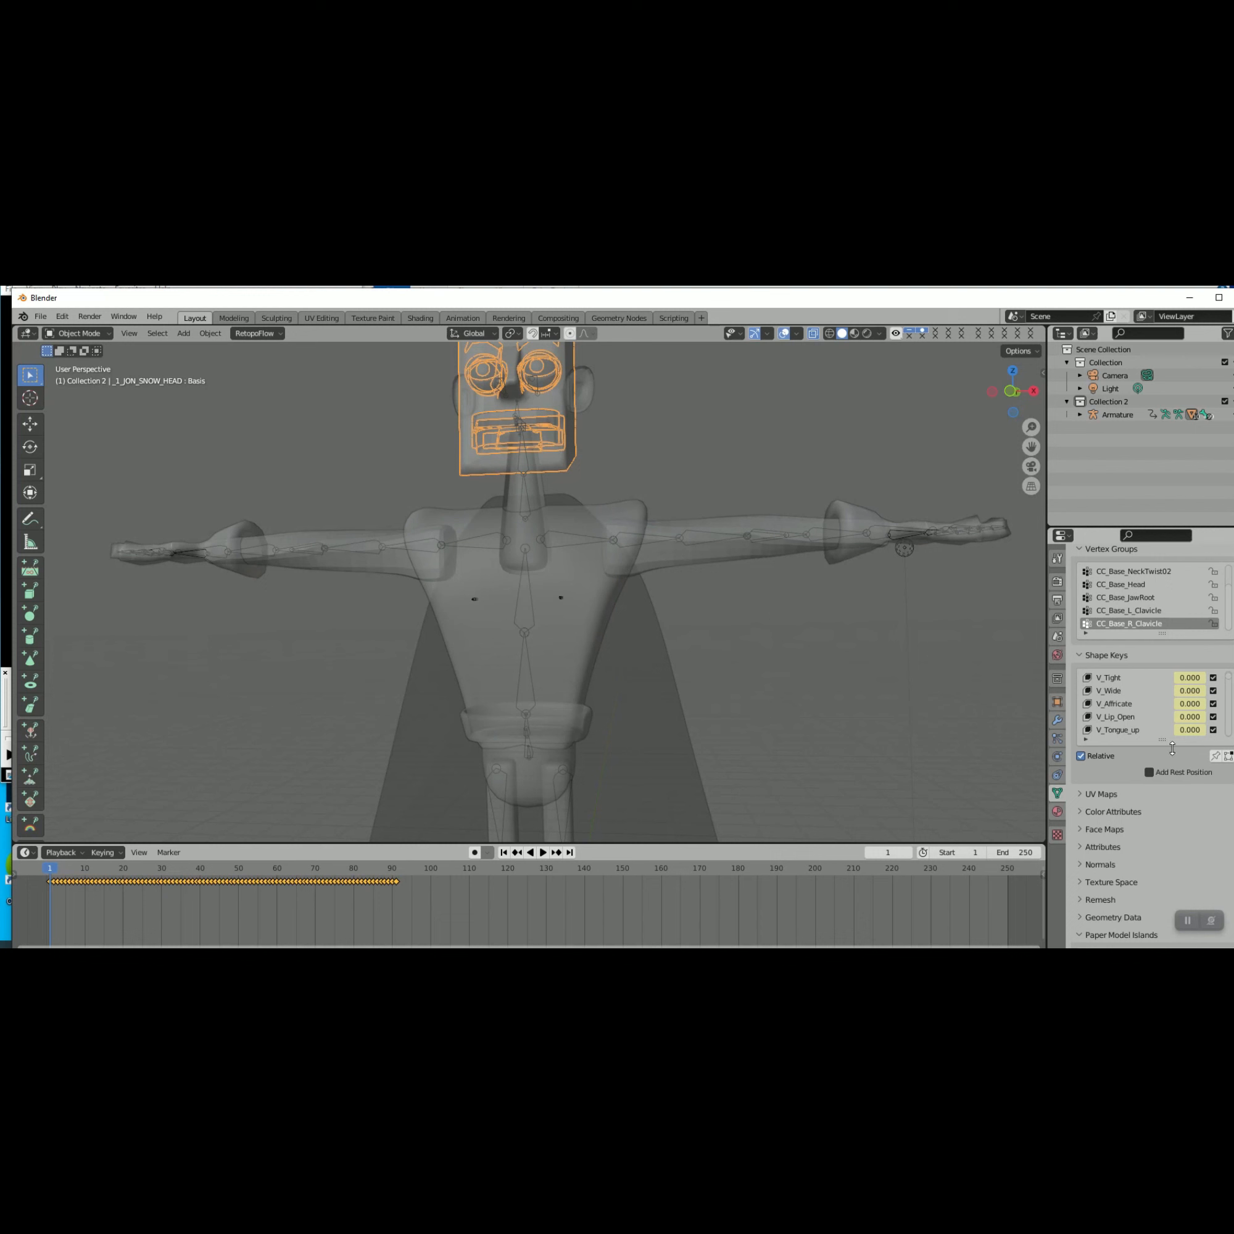
scroll(1149, 715, "up", 4)
scroll(1153, 607, "up", 2)
scroll(1173, 626, "down", 2)
scroll(1170, 630, "down", 1)
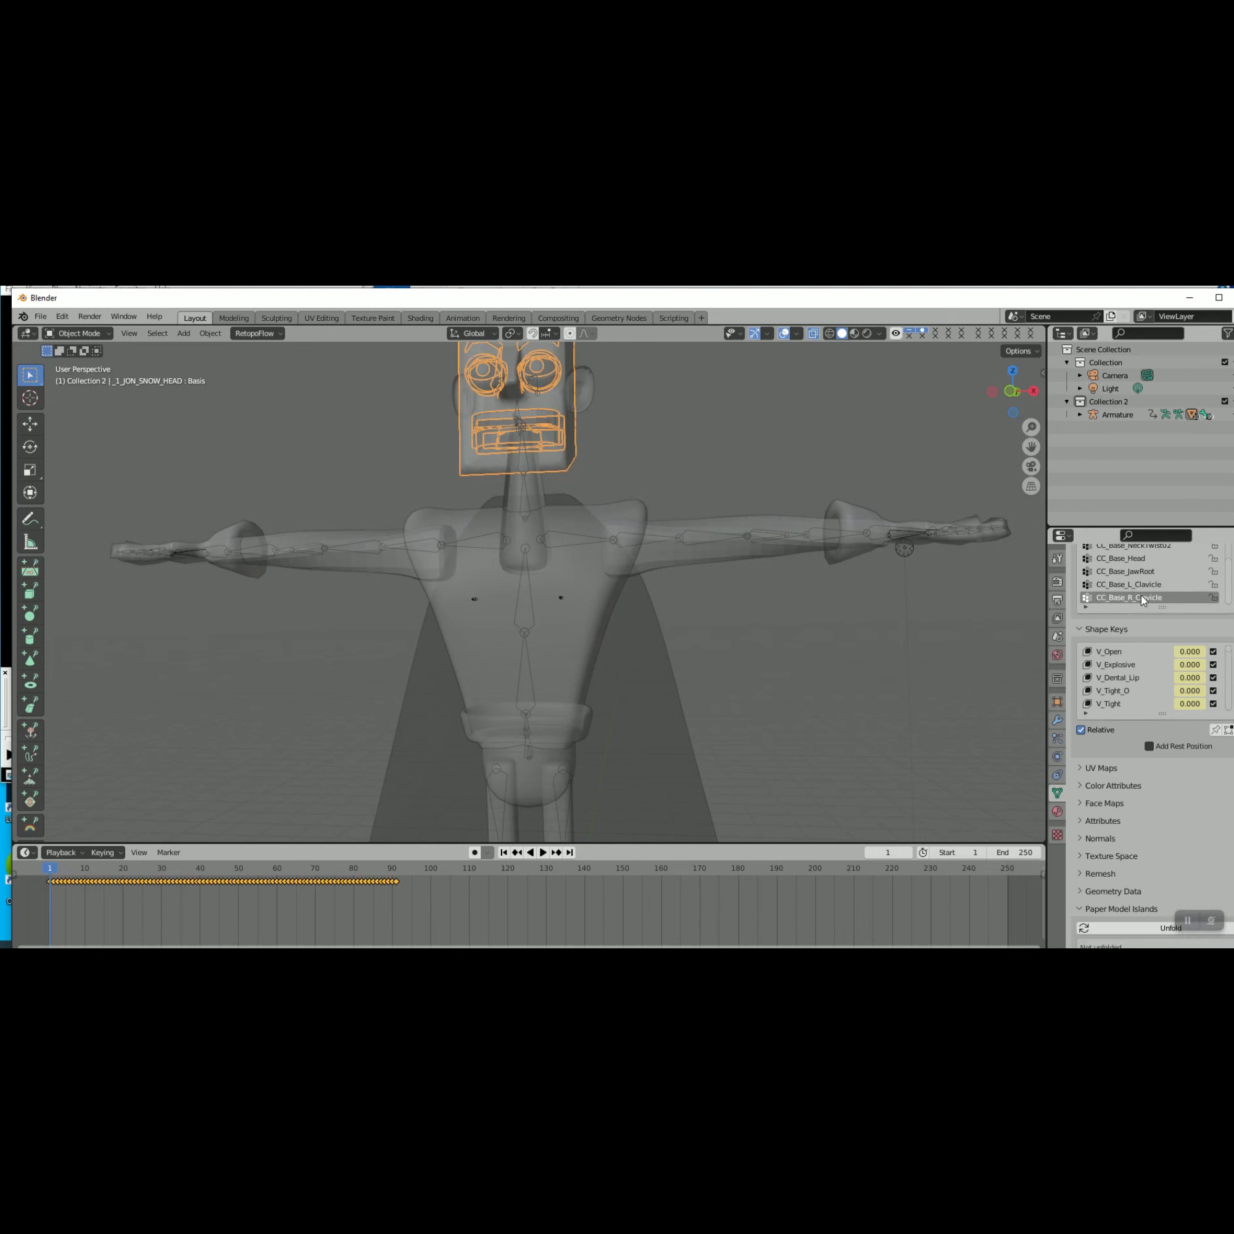
scroll(1149, 590, "up", 2)
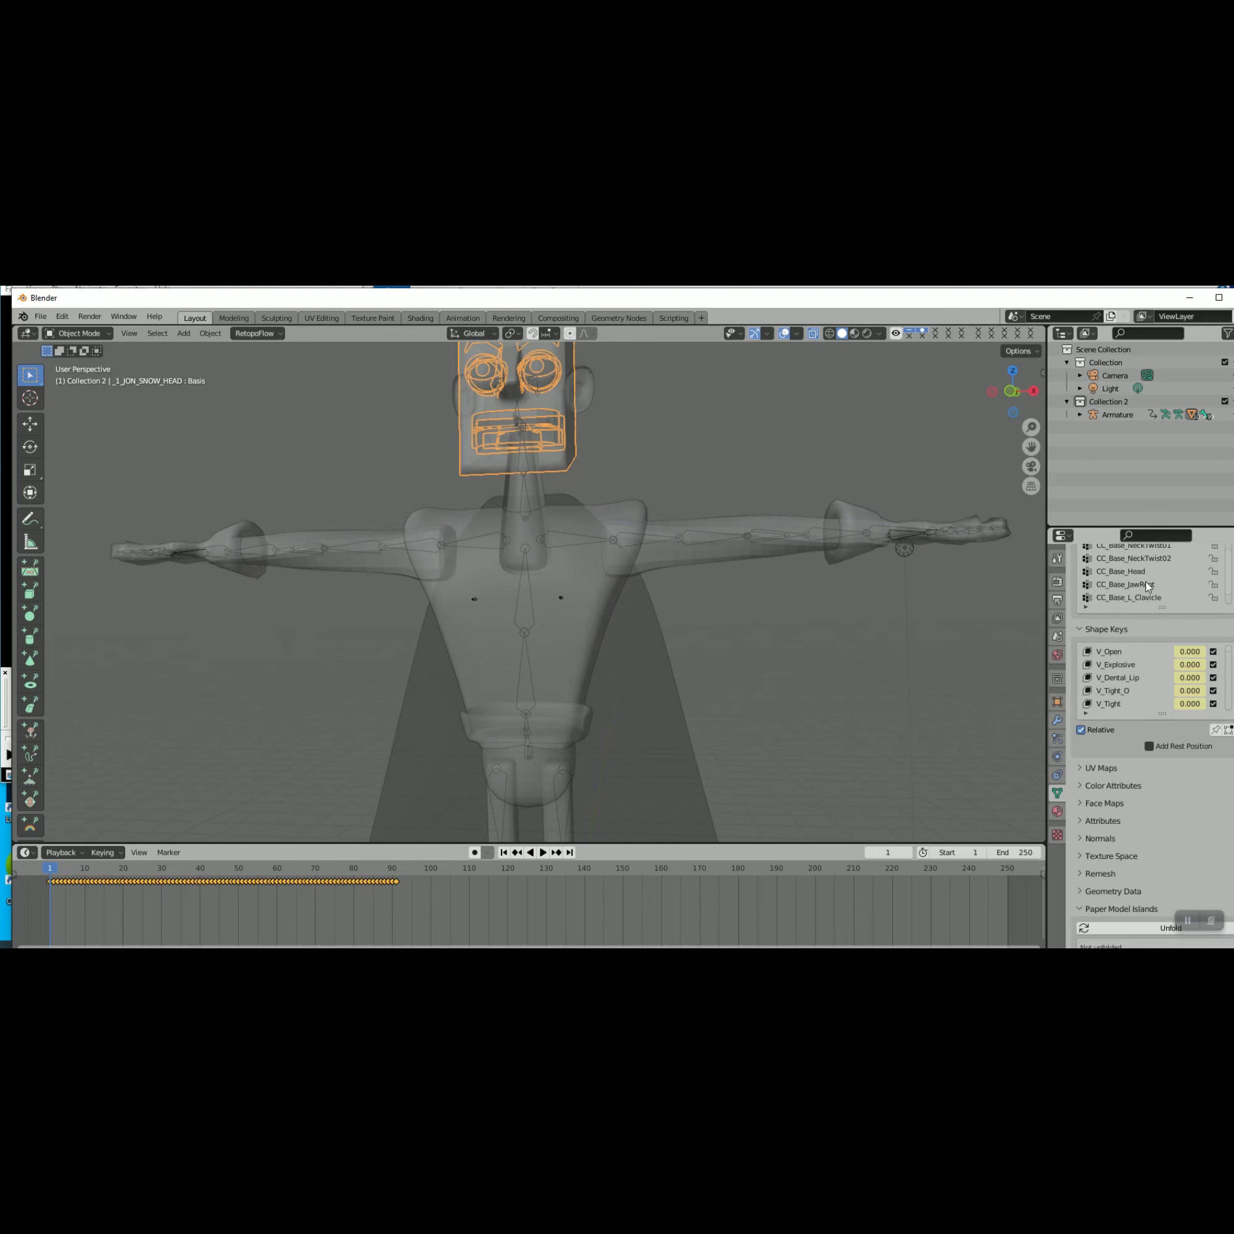
Select the armature and enter Edit Mode to examine the bones inside the character's neck and head
scroll(1138, 681, "up", 1)
middle_click_drag(758, 557, 694, 592)
scroll(721, 587, "up", 3)
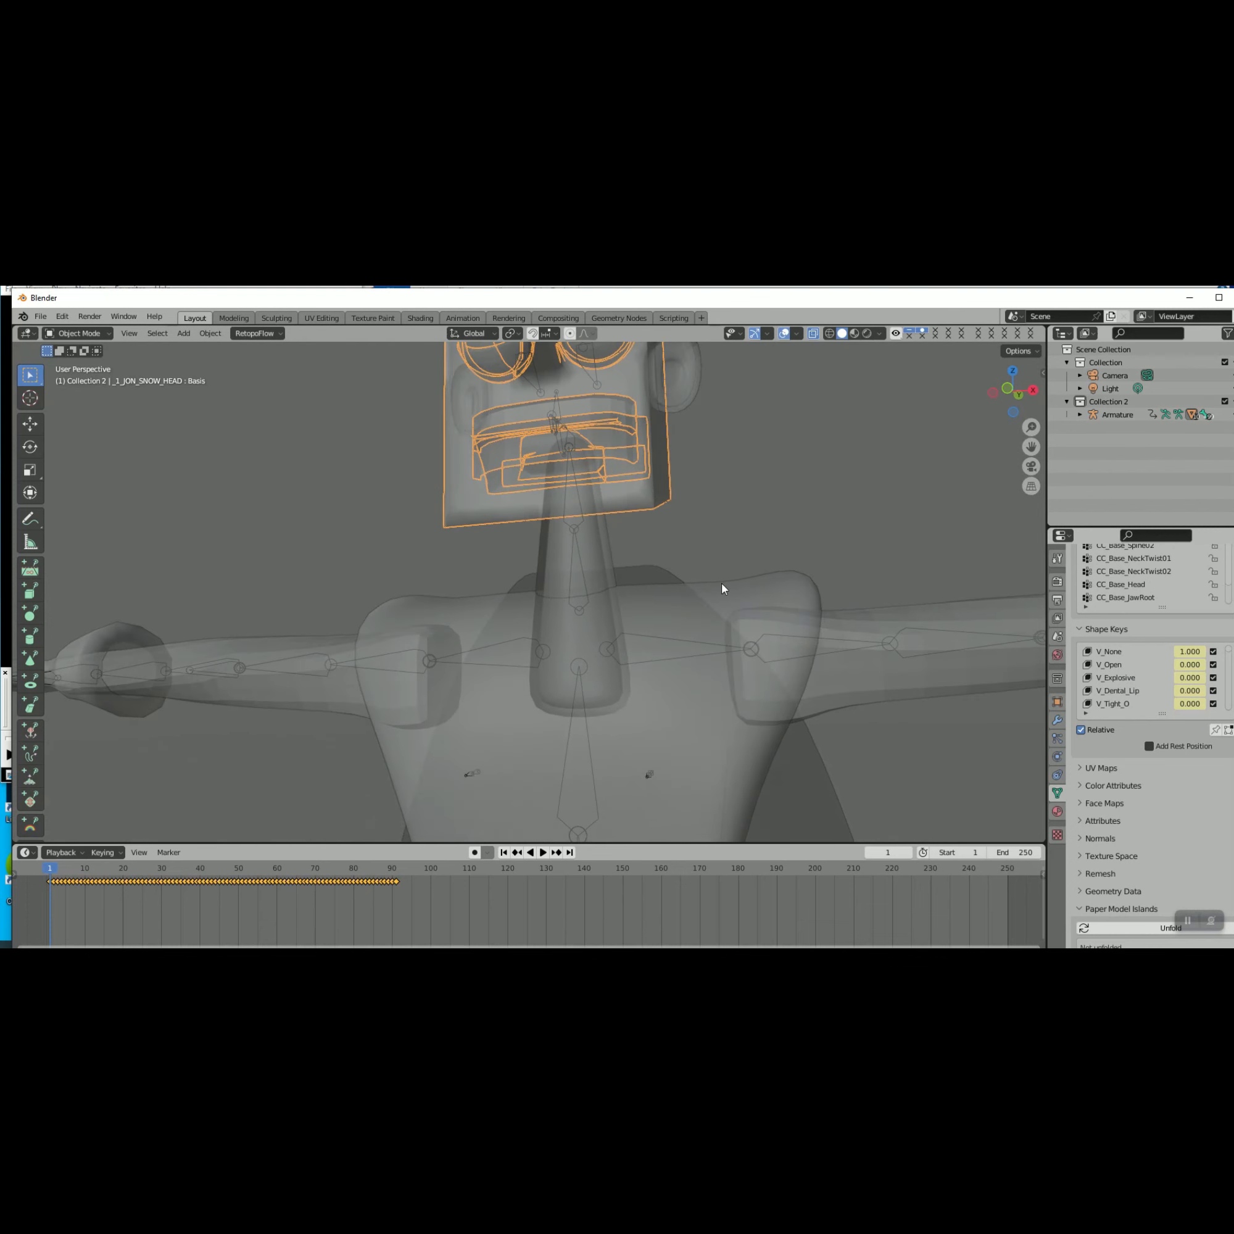
middle_click_drag(672, 478, 609, 500)
left_click(566, 485)
left_click(566, 484)
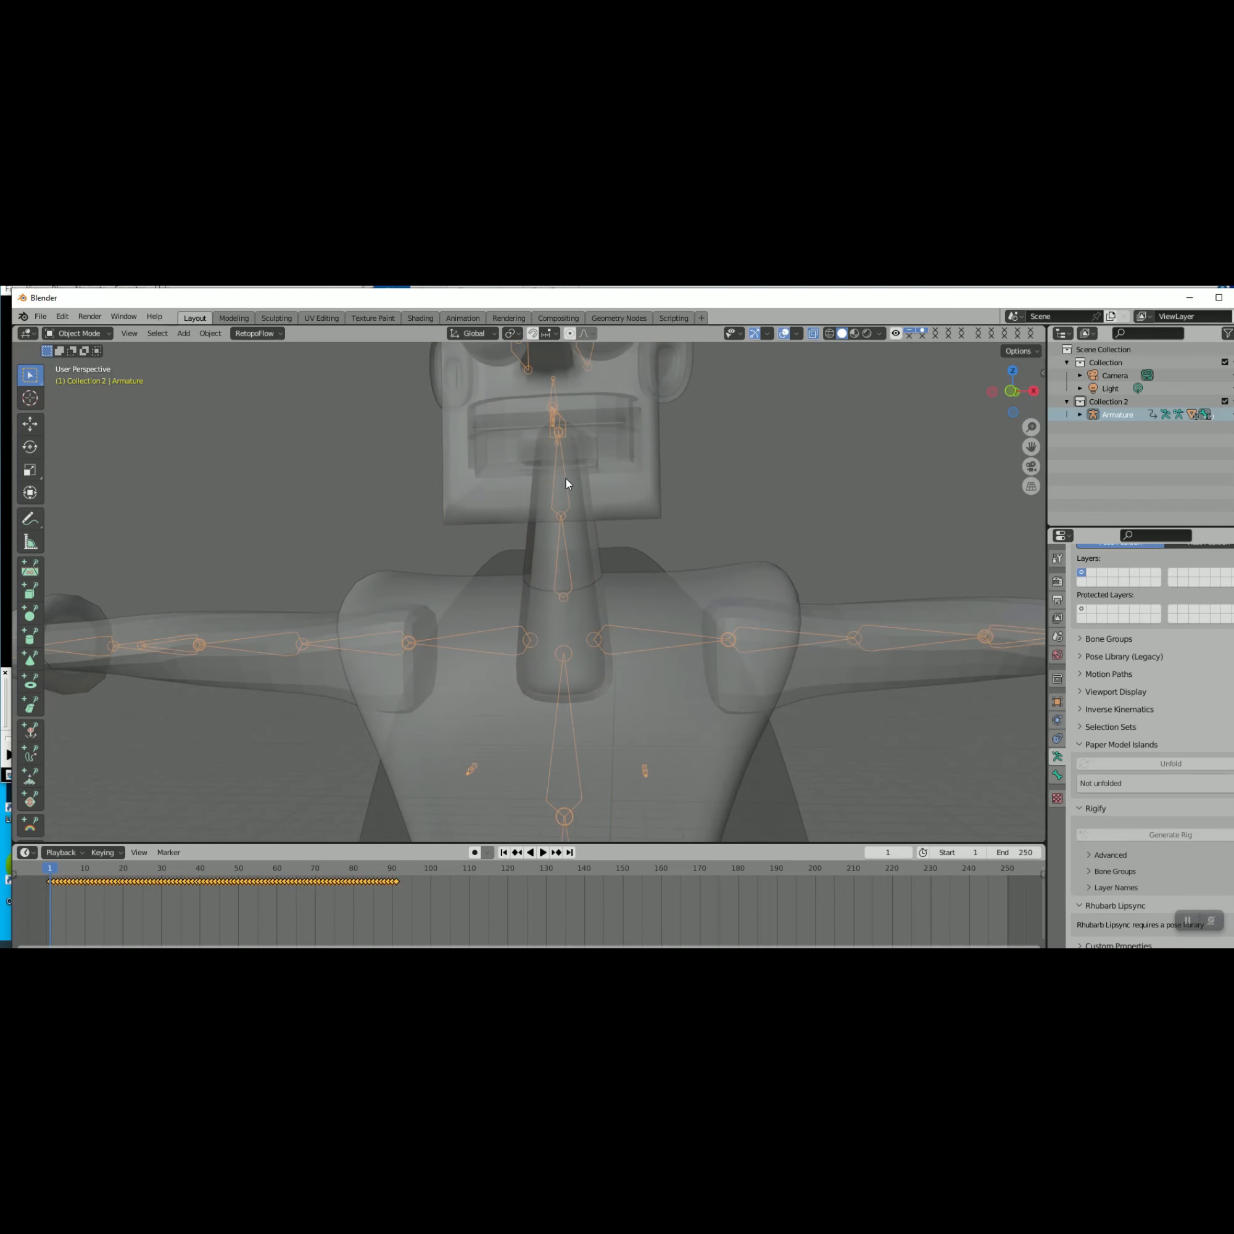
key("Tab")
scroll(570, 458, "down", 1)
middle_click_drag(661, 461, 758, 493)
scroll(603, 457, "up", 1)
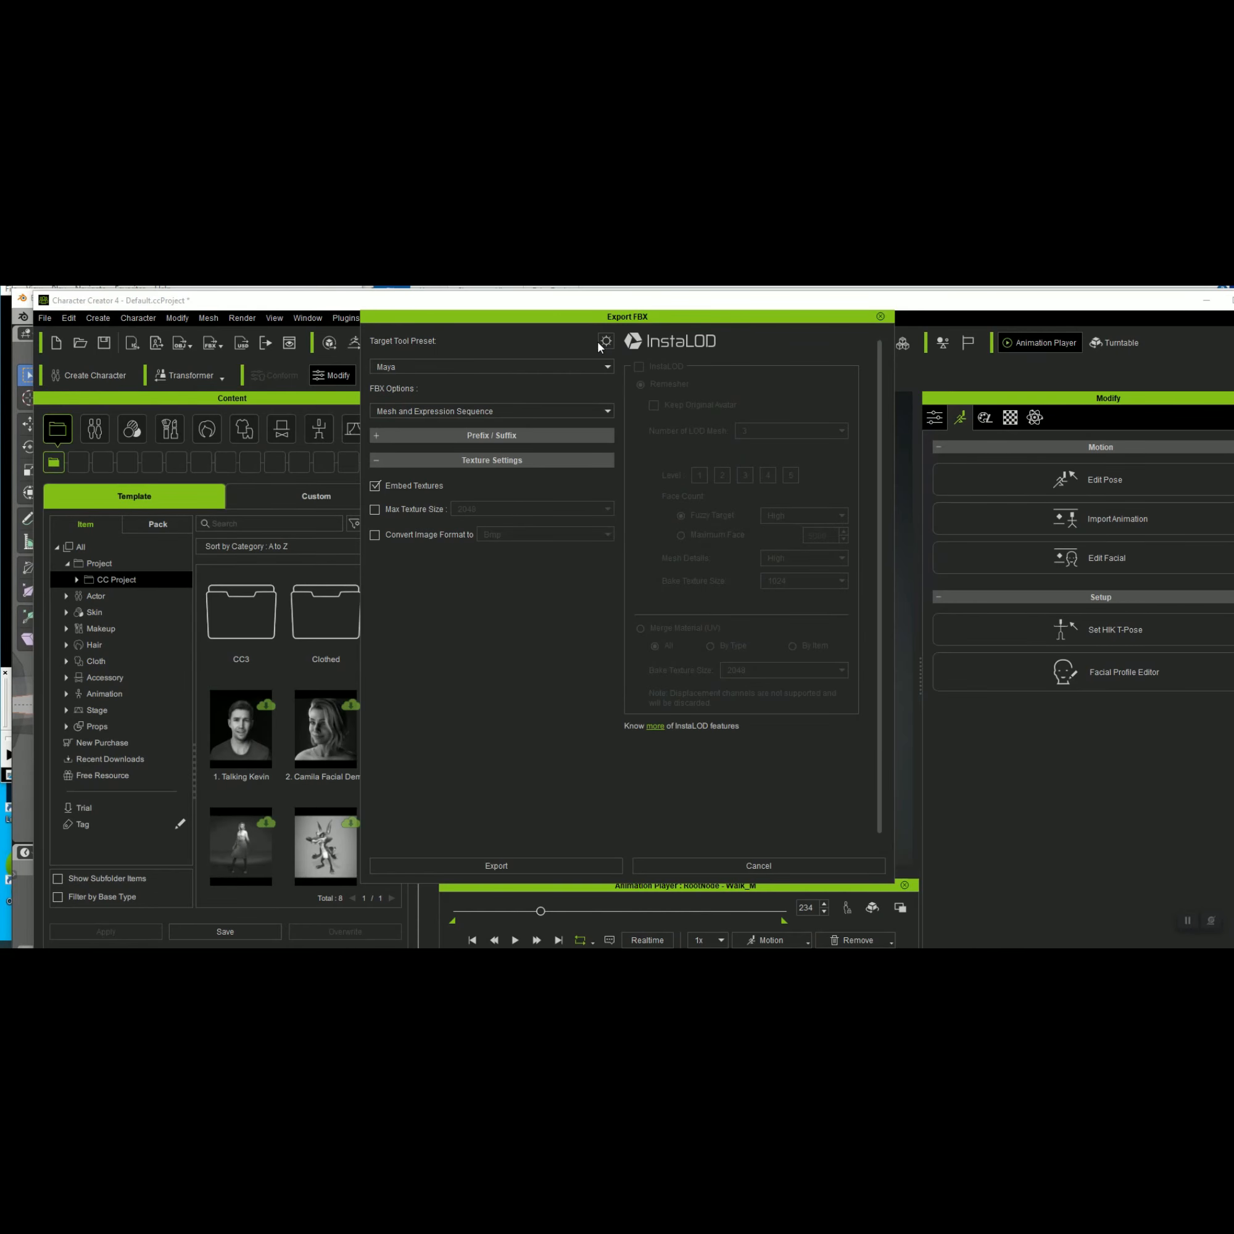
Switch to Character Creator, close the Export FBX dialog and look over the character's Modify options for bones and skin weights
left_click_drag(584, 313, 639, 461)
left_click(934, 465)
left_click(948, 418)
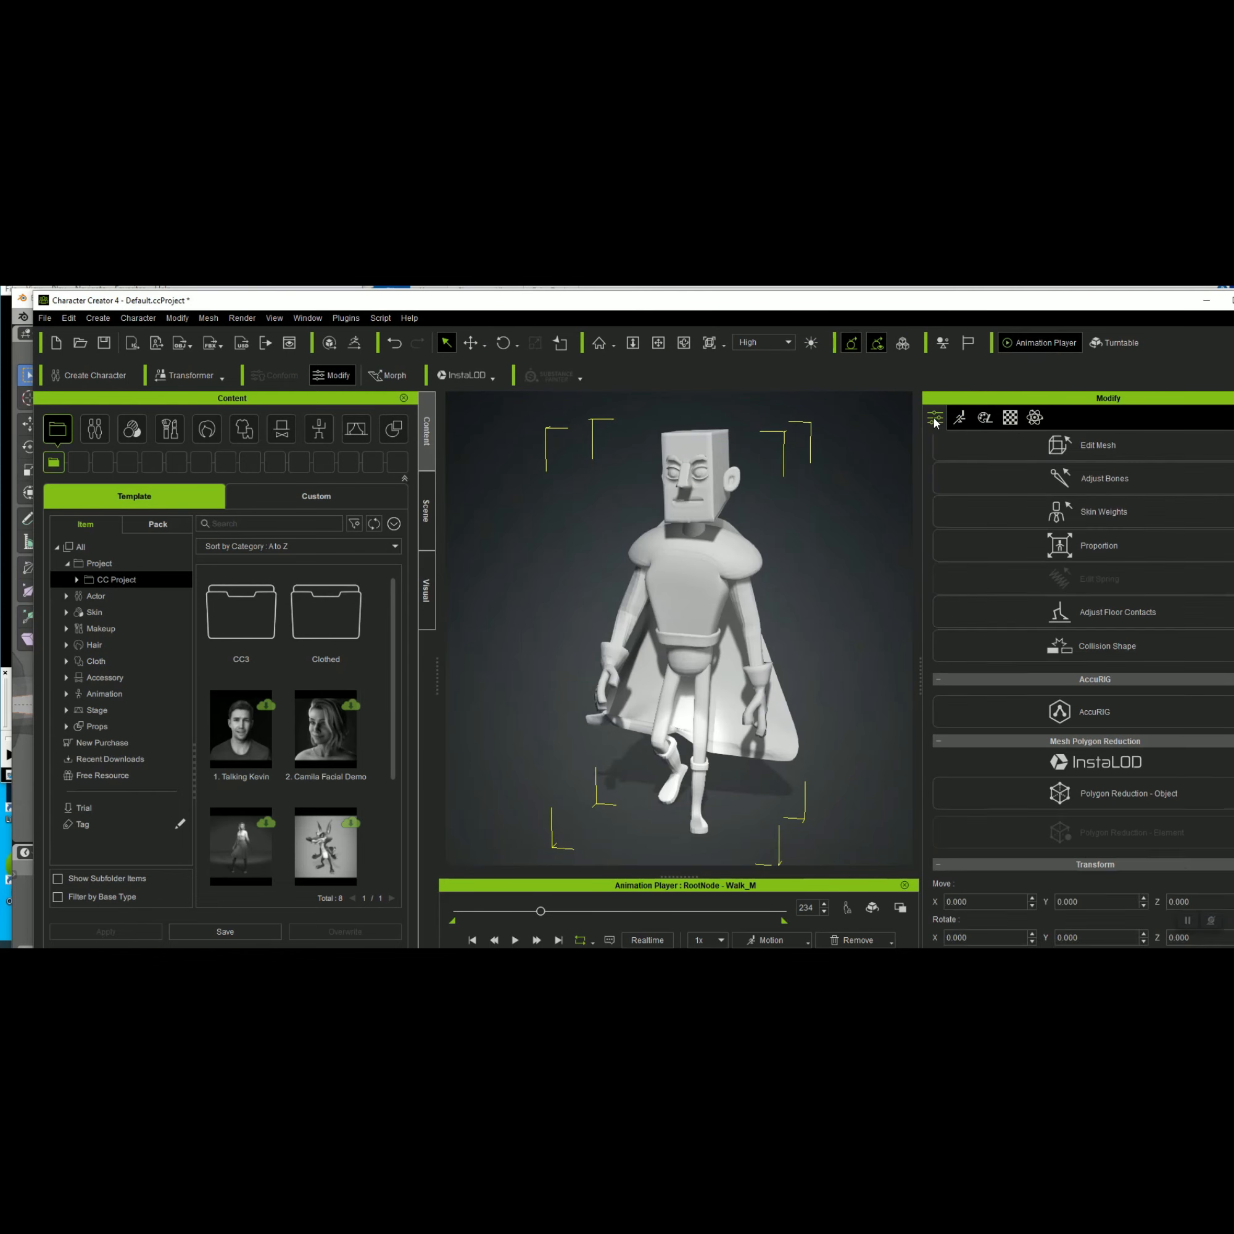
scroll(1105, 612, "up", 1)
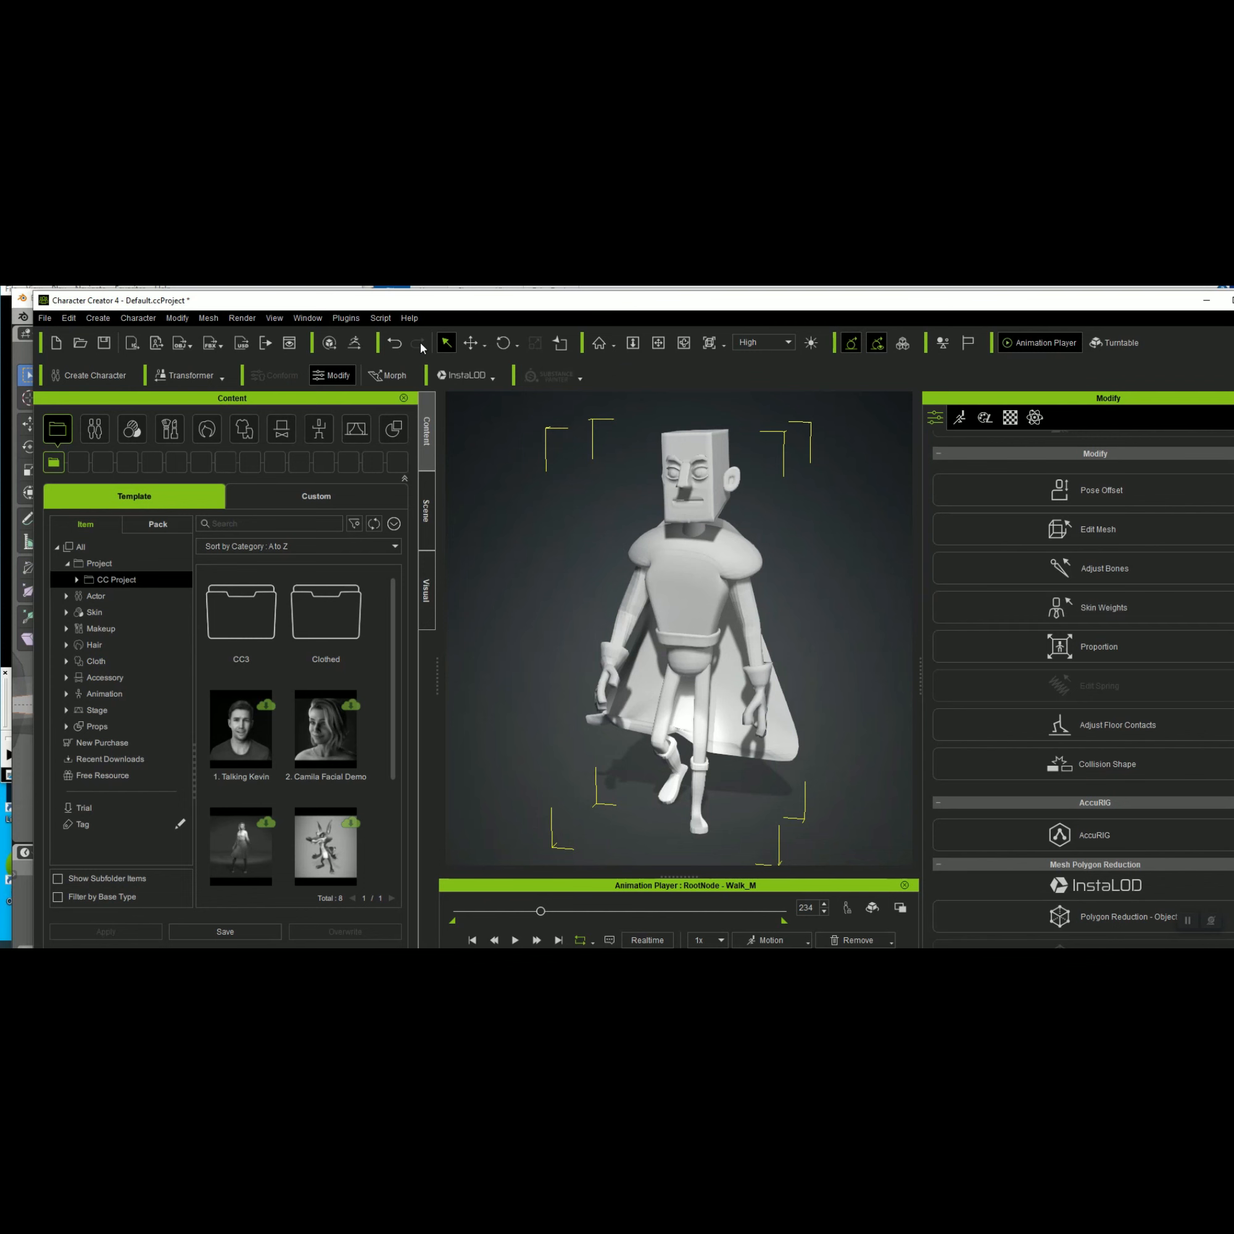
Reposition the Character Creator window and minimize it to return to Blender
left_click_drag(492, 304, 499, 607)
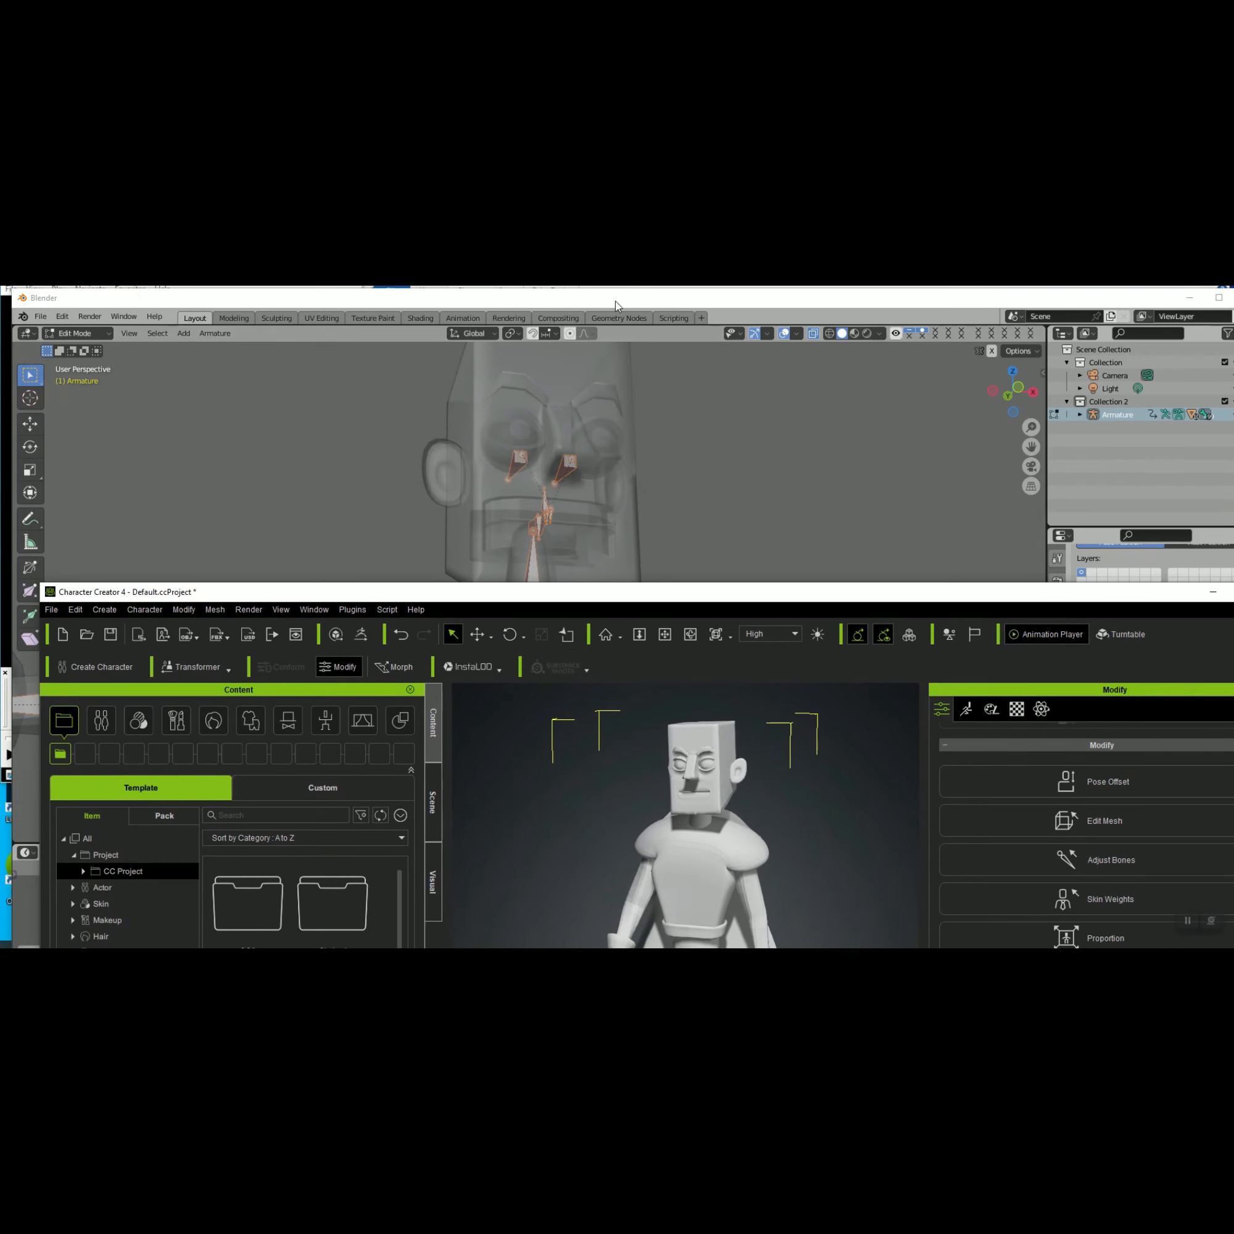
left_click_drag(645, 593, 605, 359)
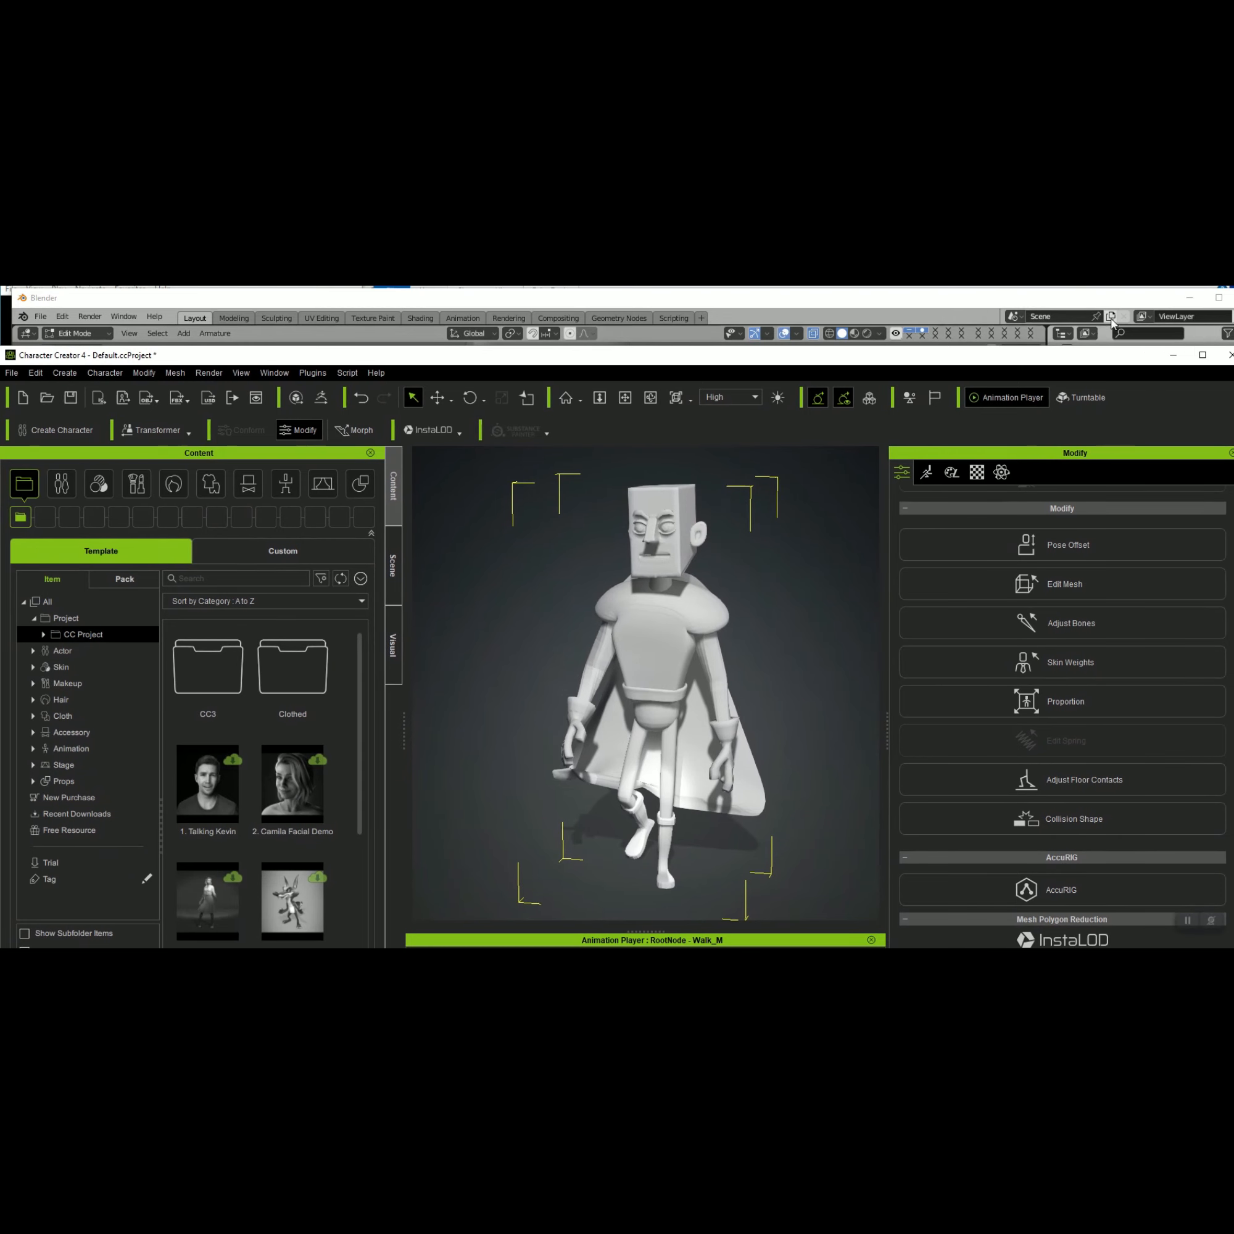
left_click(1167, 358)
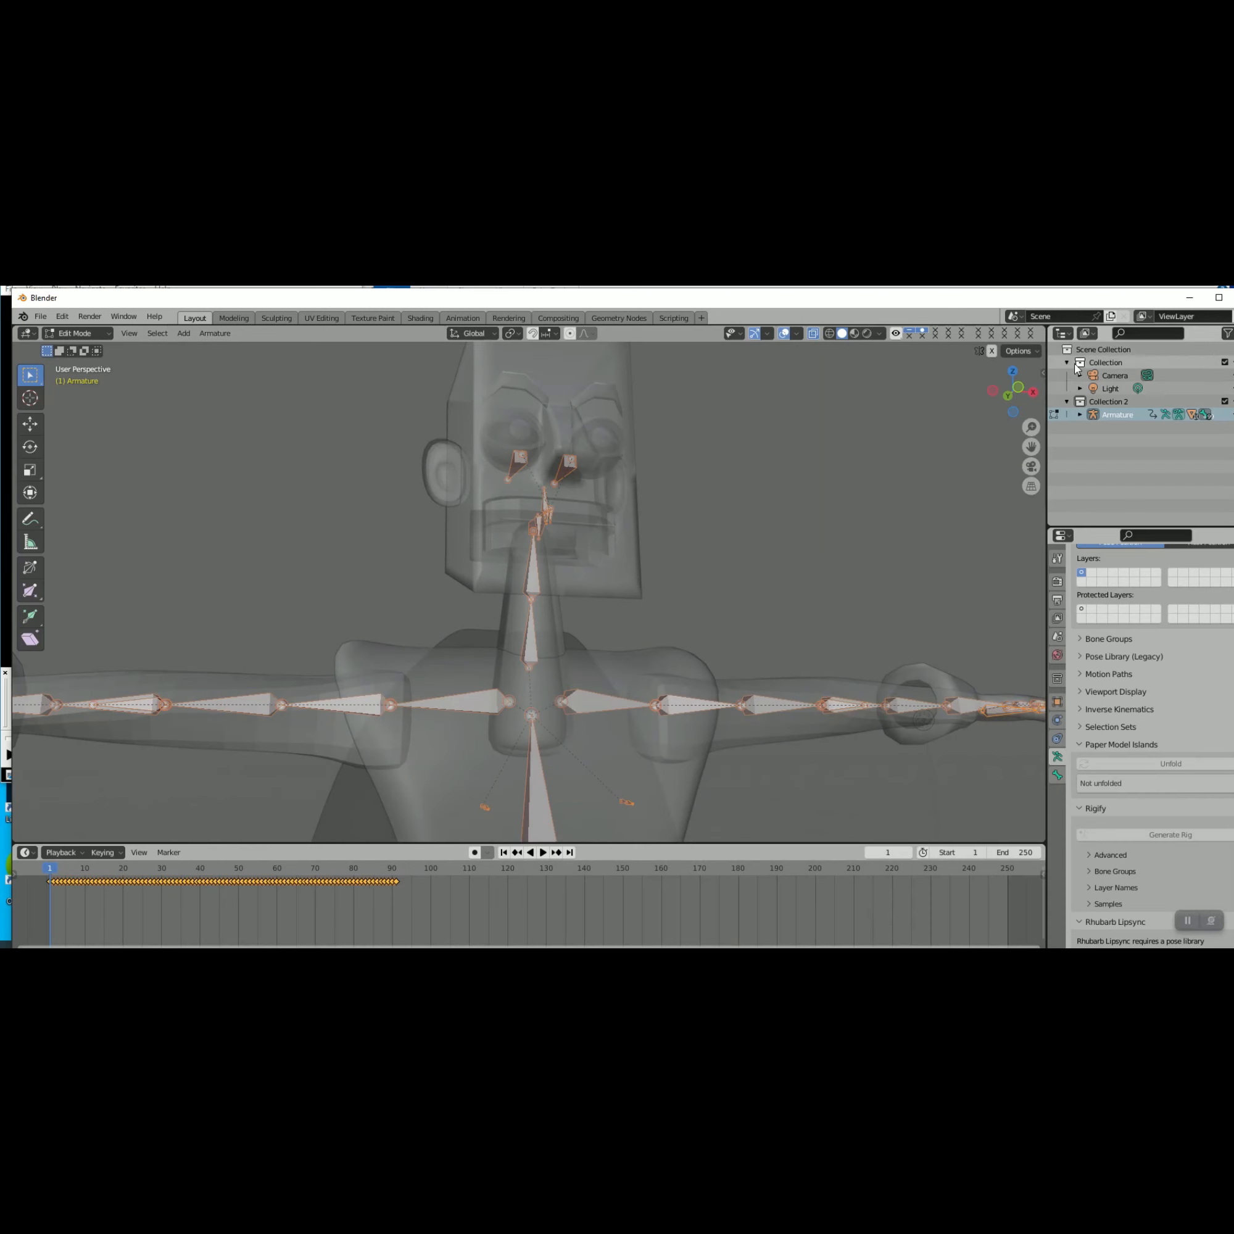
Switch the armature from Edit Mode to Object Mode and select the head mesh
scroll(934, 424, "down", 1)
middle_click_drag(934, 424, 617, 490)
key("Tab")
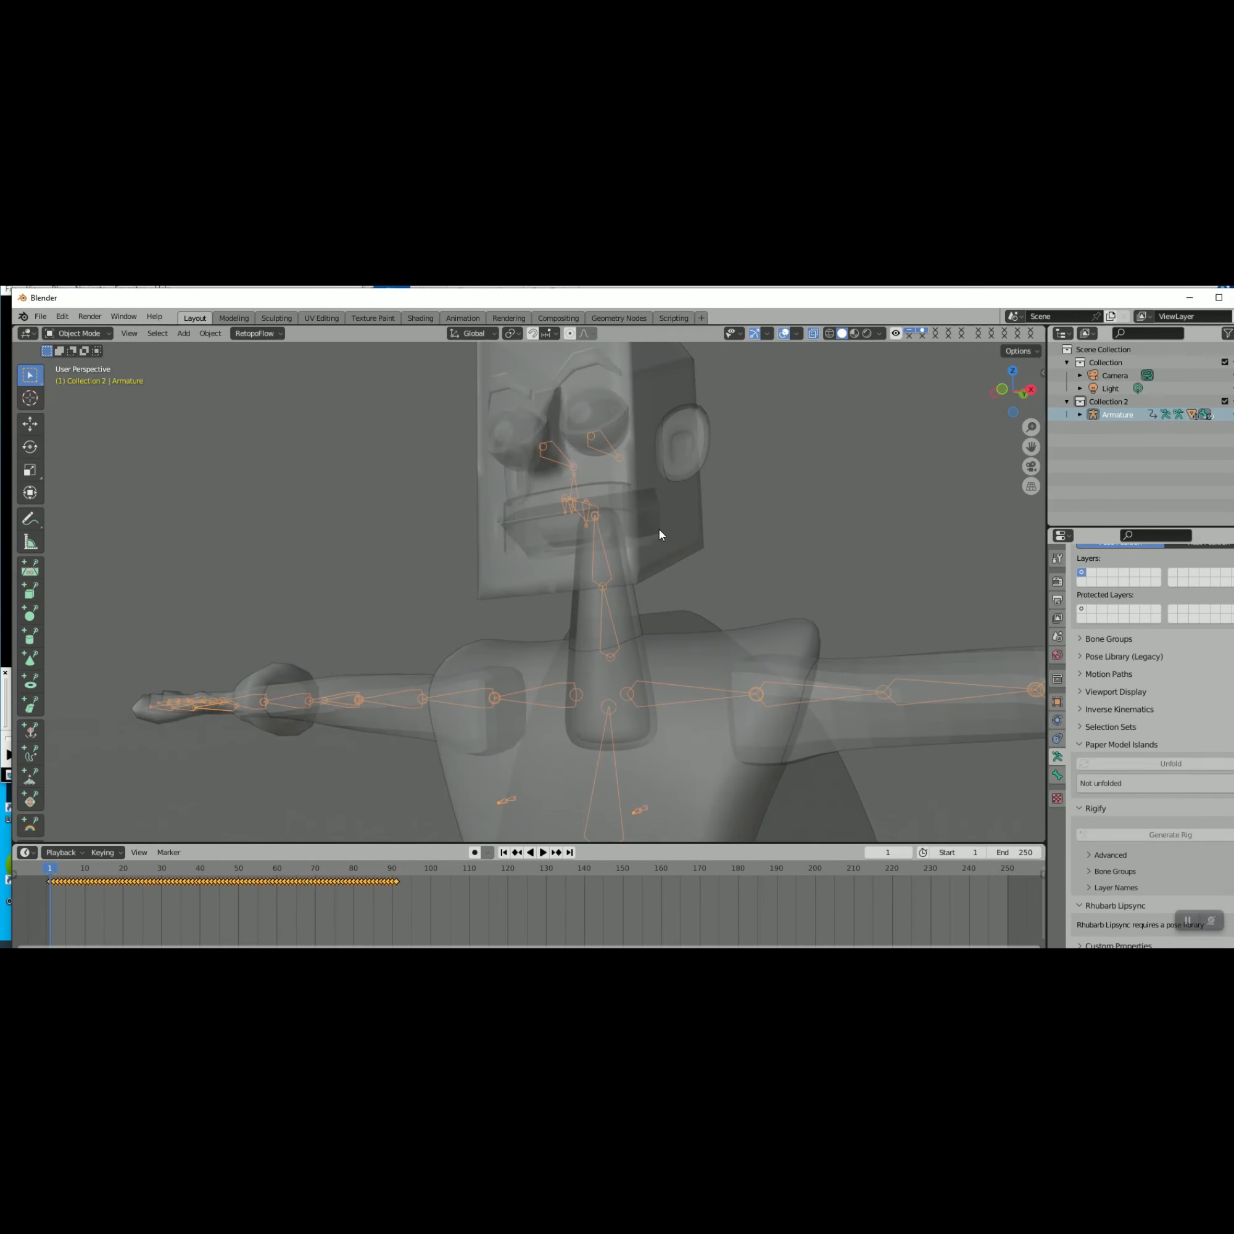
left_click(663, 526)
scroll(1135, 570, "up", 3)
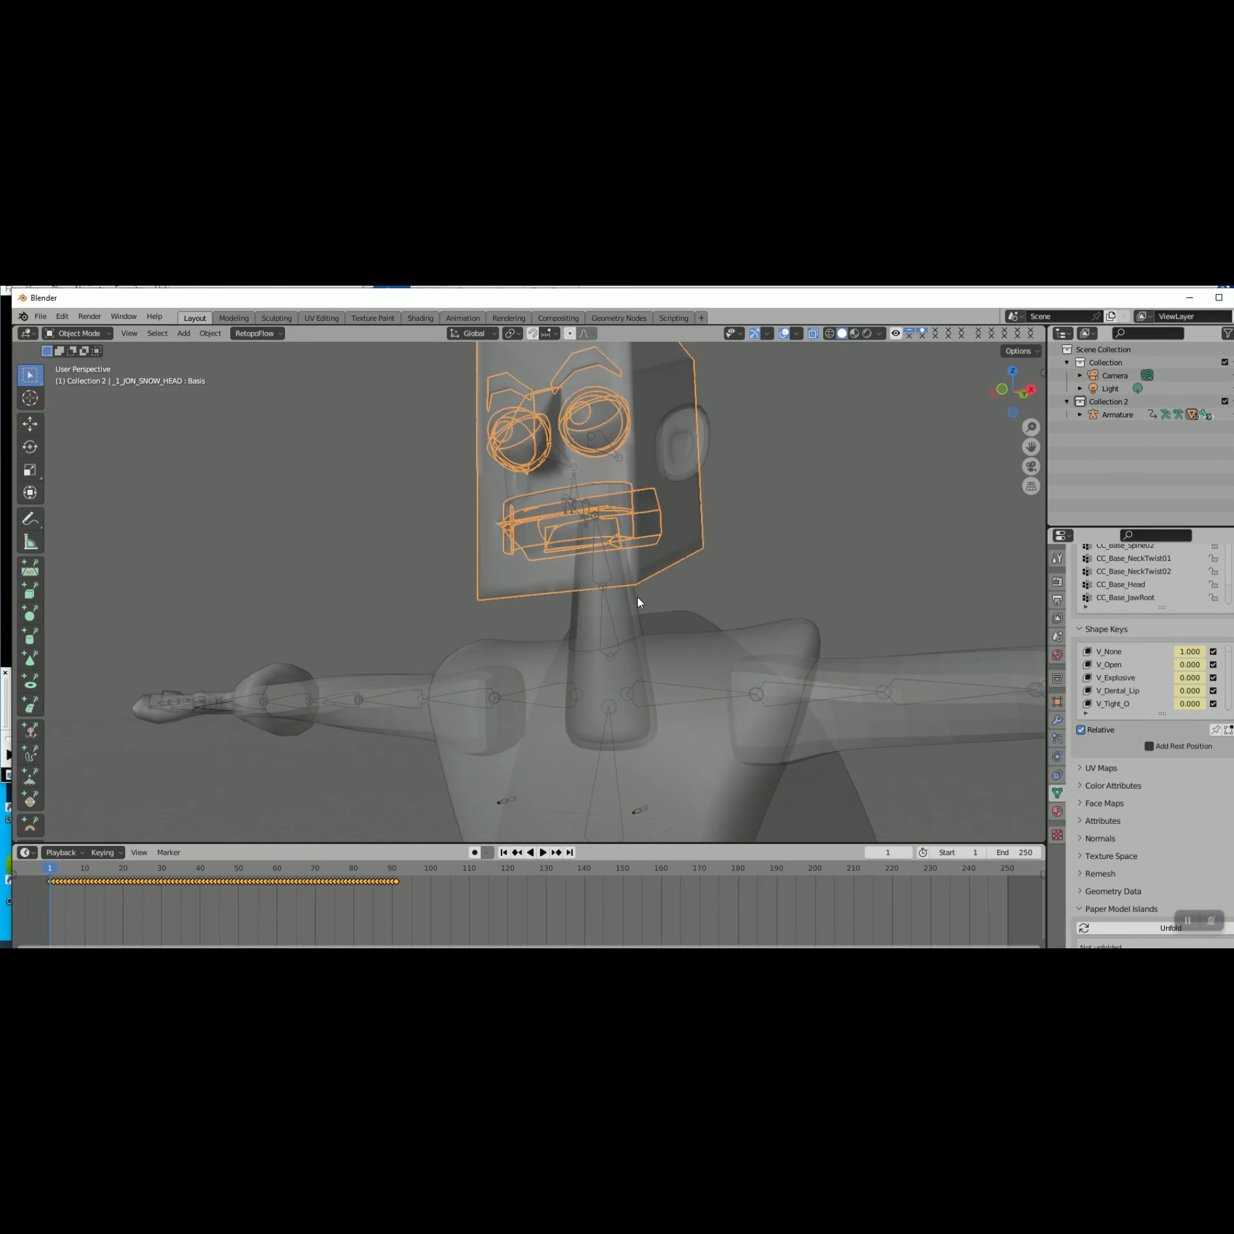
Select the torso mesh and check the overlapping objects around the collar
scroll(638, 602, "down", 3)
middle_click_drag(638, 603, 655, 647)
left_click(627, 652)
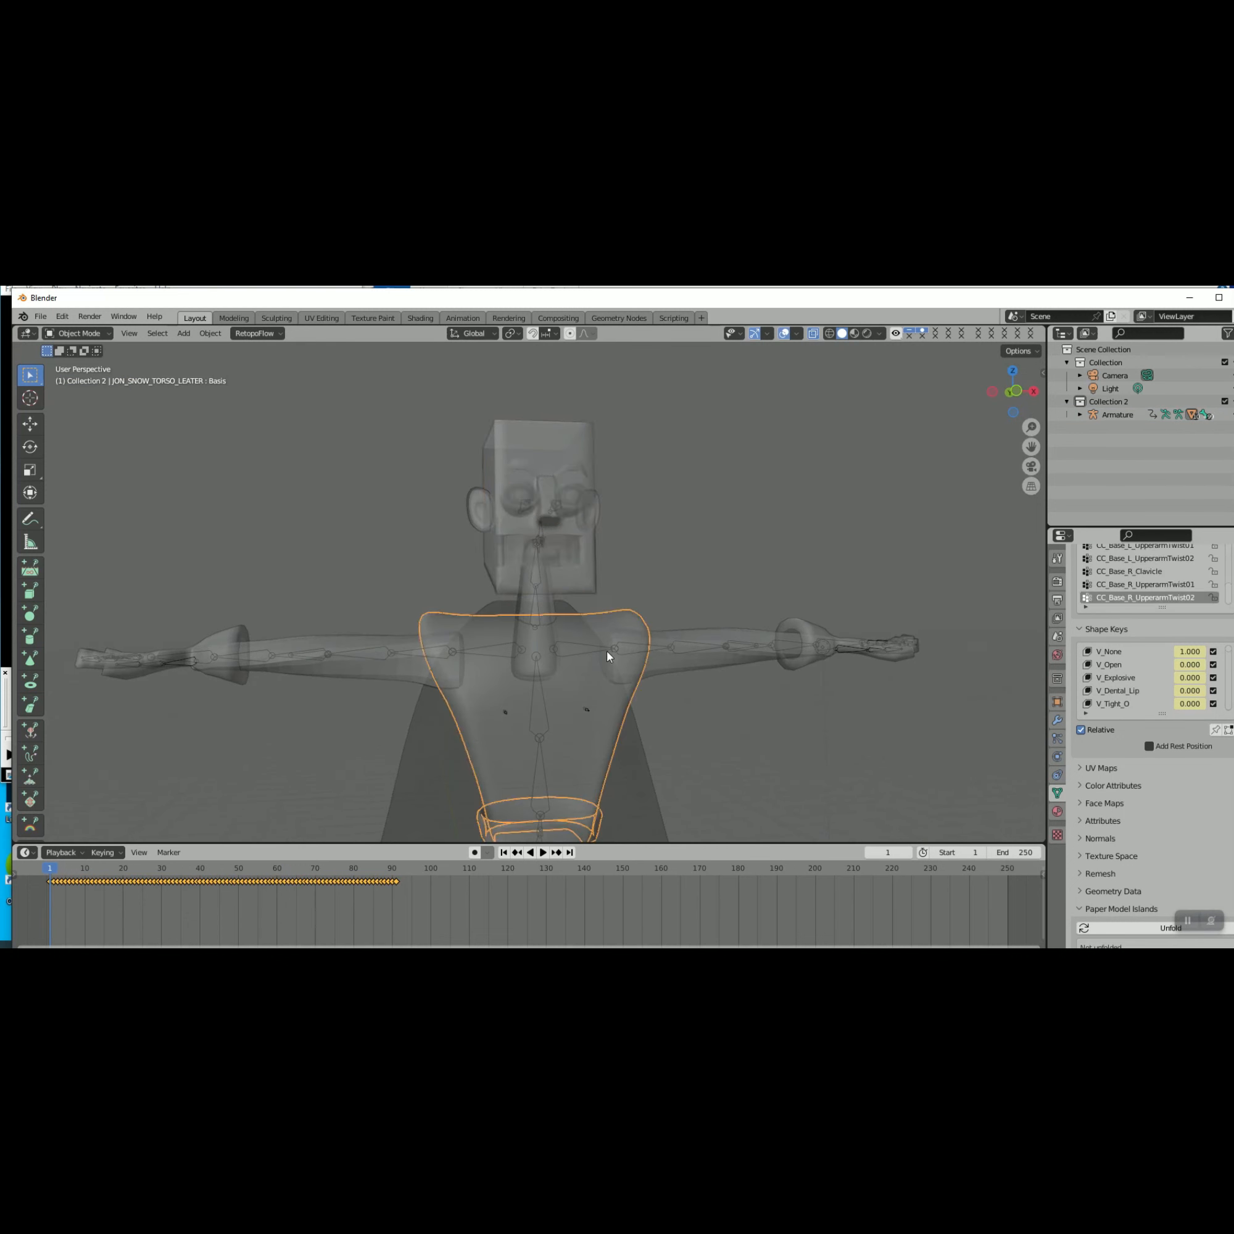
left_click(606, 656)
left_click(599, 656)
left_click(587, 657)
Reselect the head mesh, then select the armature and view its skeleton settings
scroll(573, 564, "up", 3)
scroll(622, 524, "up", 2)
middle_click_drag(622, 524, 576, 564)
left_click(596, 578)
scroll(583, 575, "up", 2)
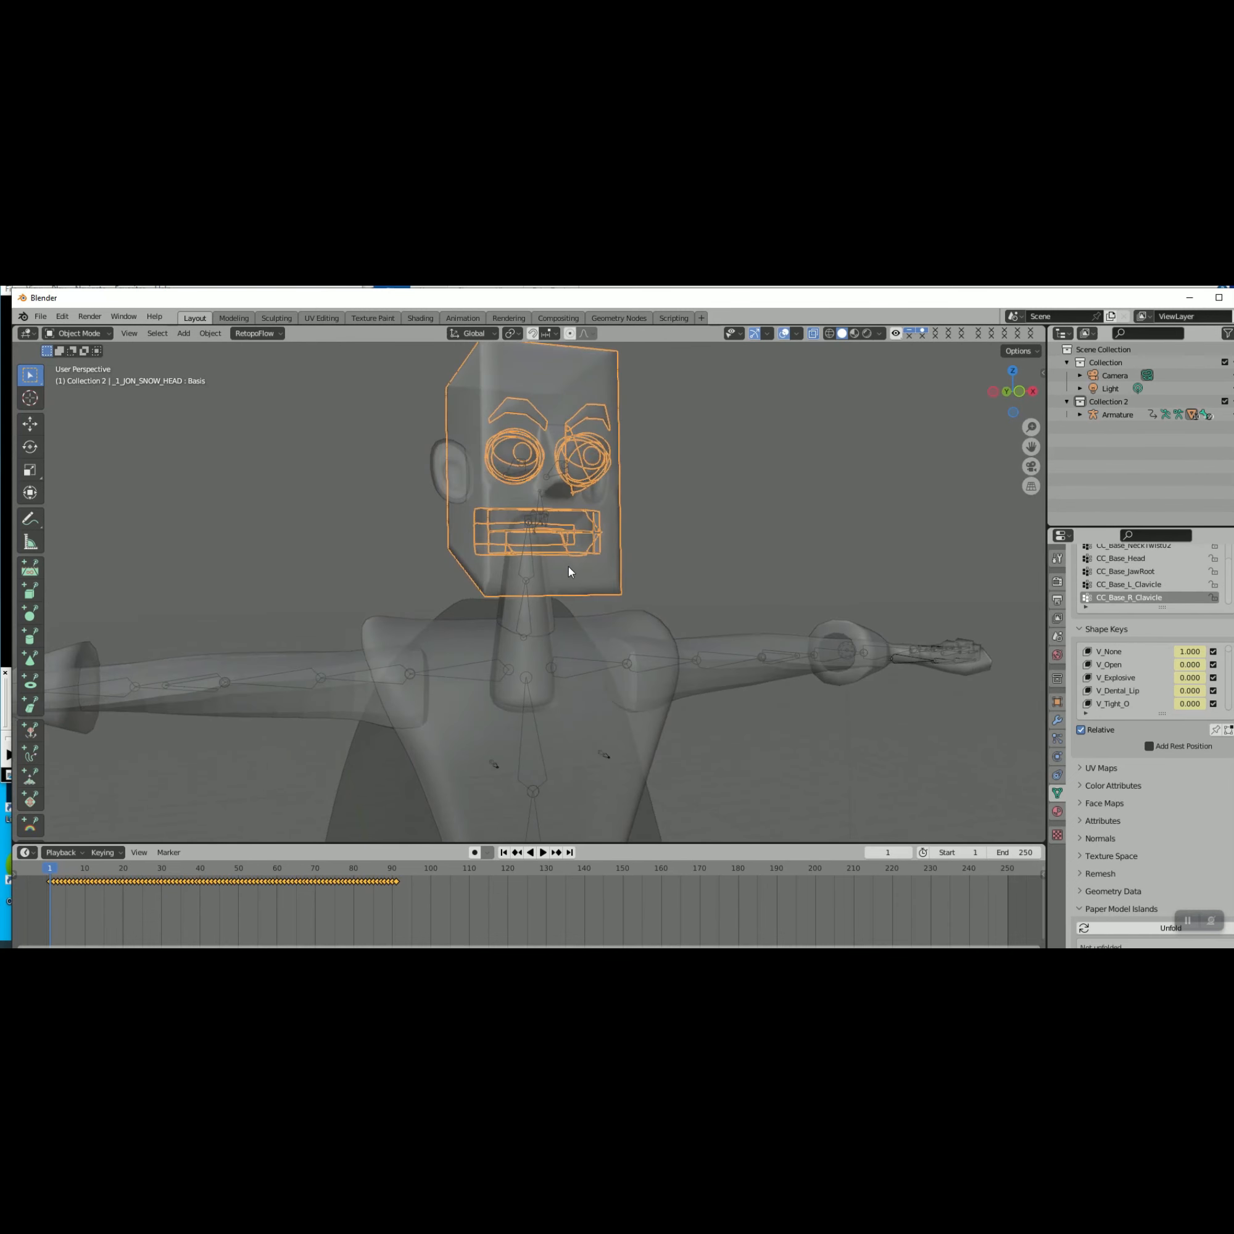
middle_click_drag(685, 523, 621, 547)
left_click(590, 497)
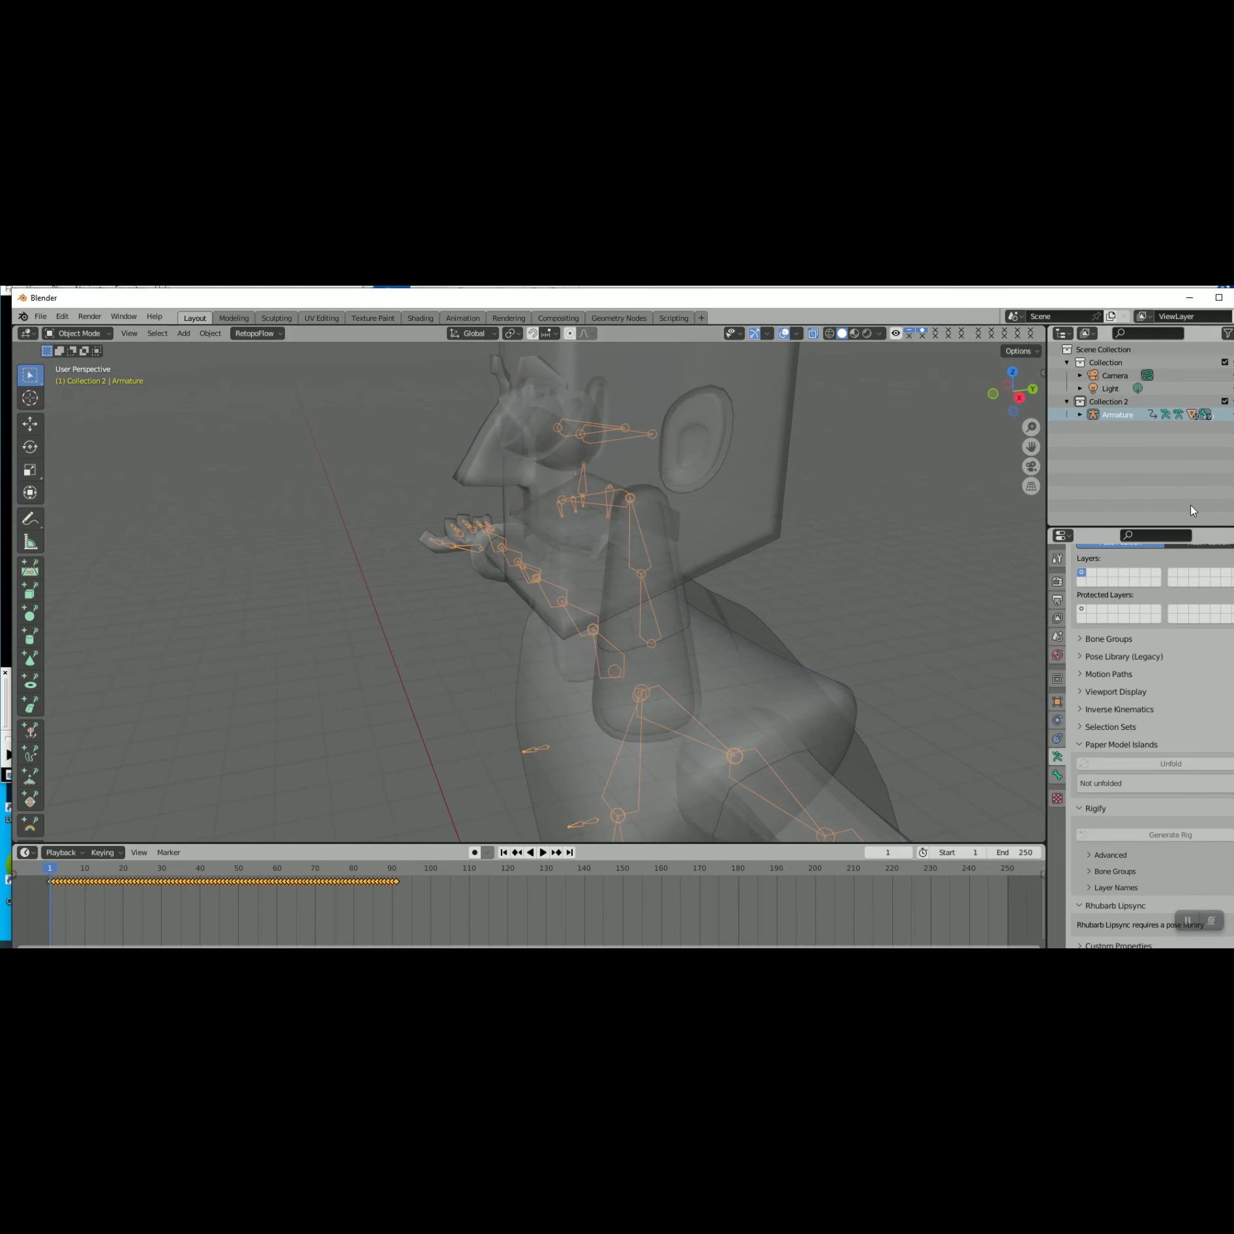
scroll(1116, 573, "up", 2)
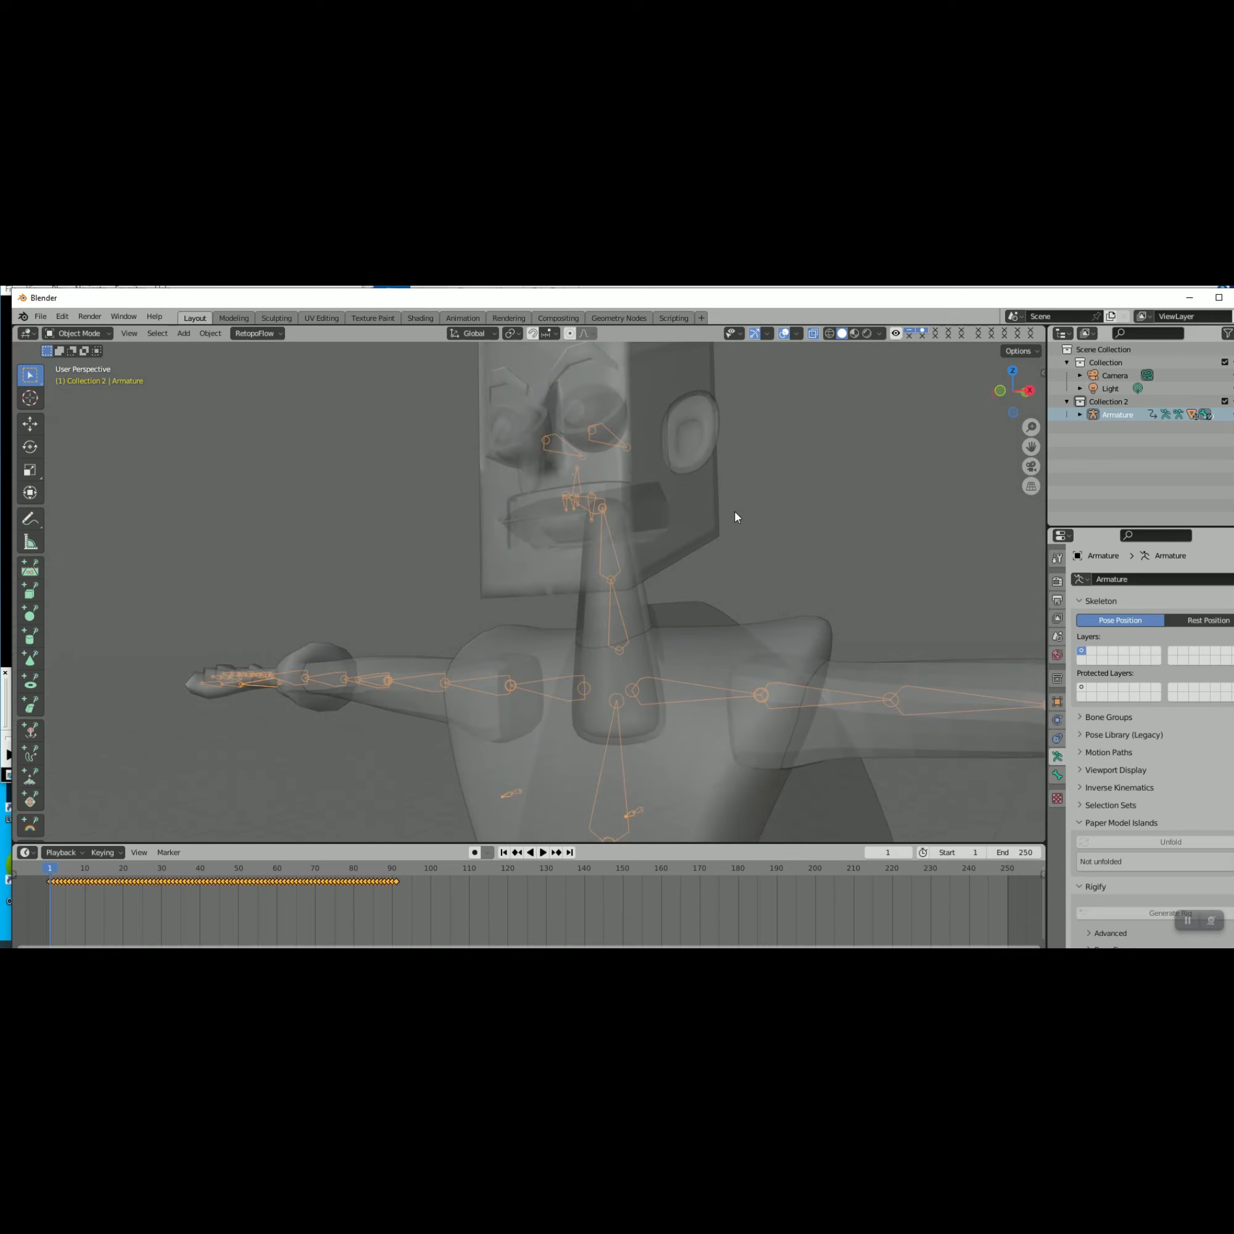
Select the head mesh again and browse its vertex groups
left_click(731, 513)
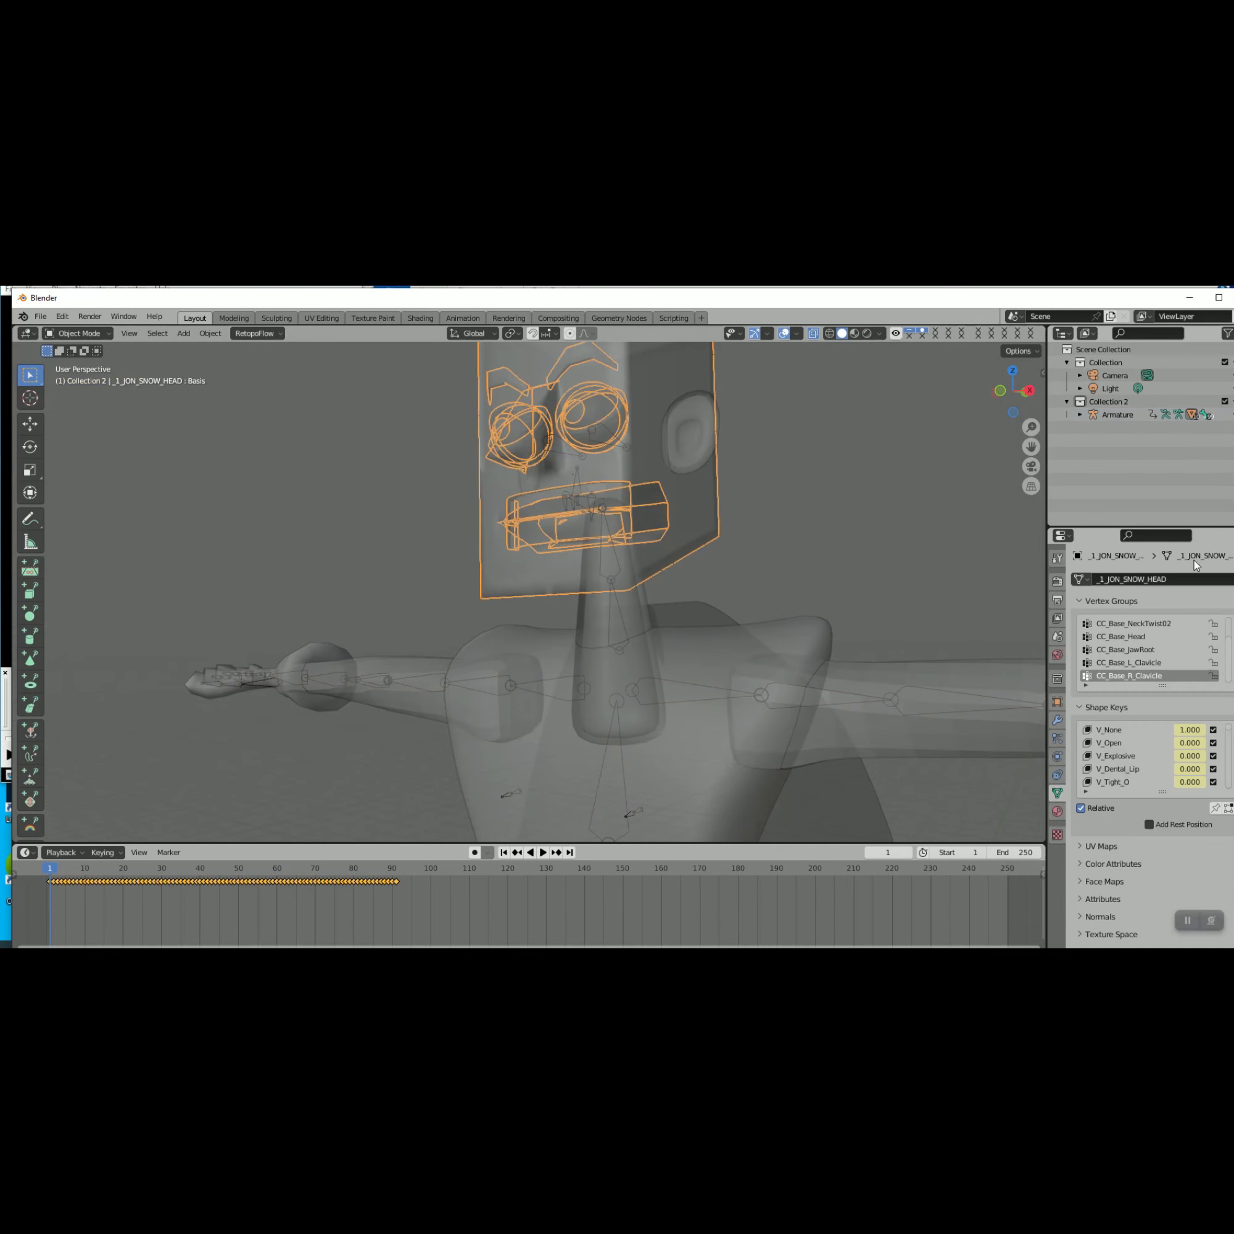
scroll(1147, 638, "up", 2)
scroll(1141, 620, "down", 1)
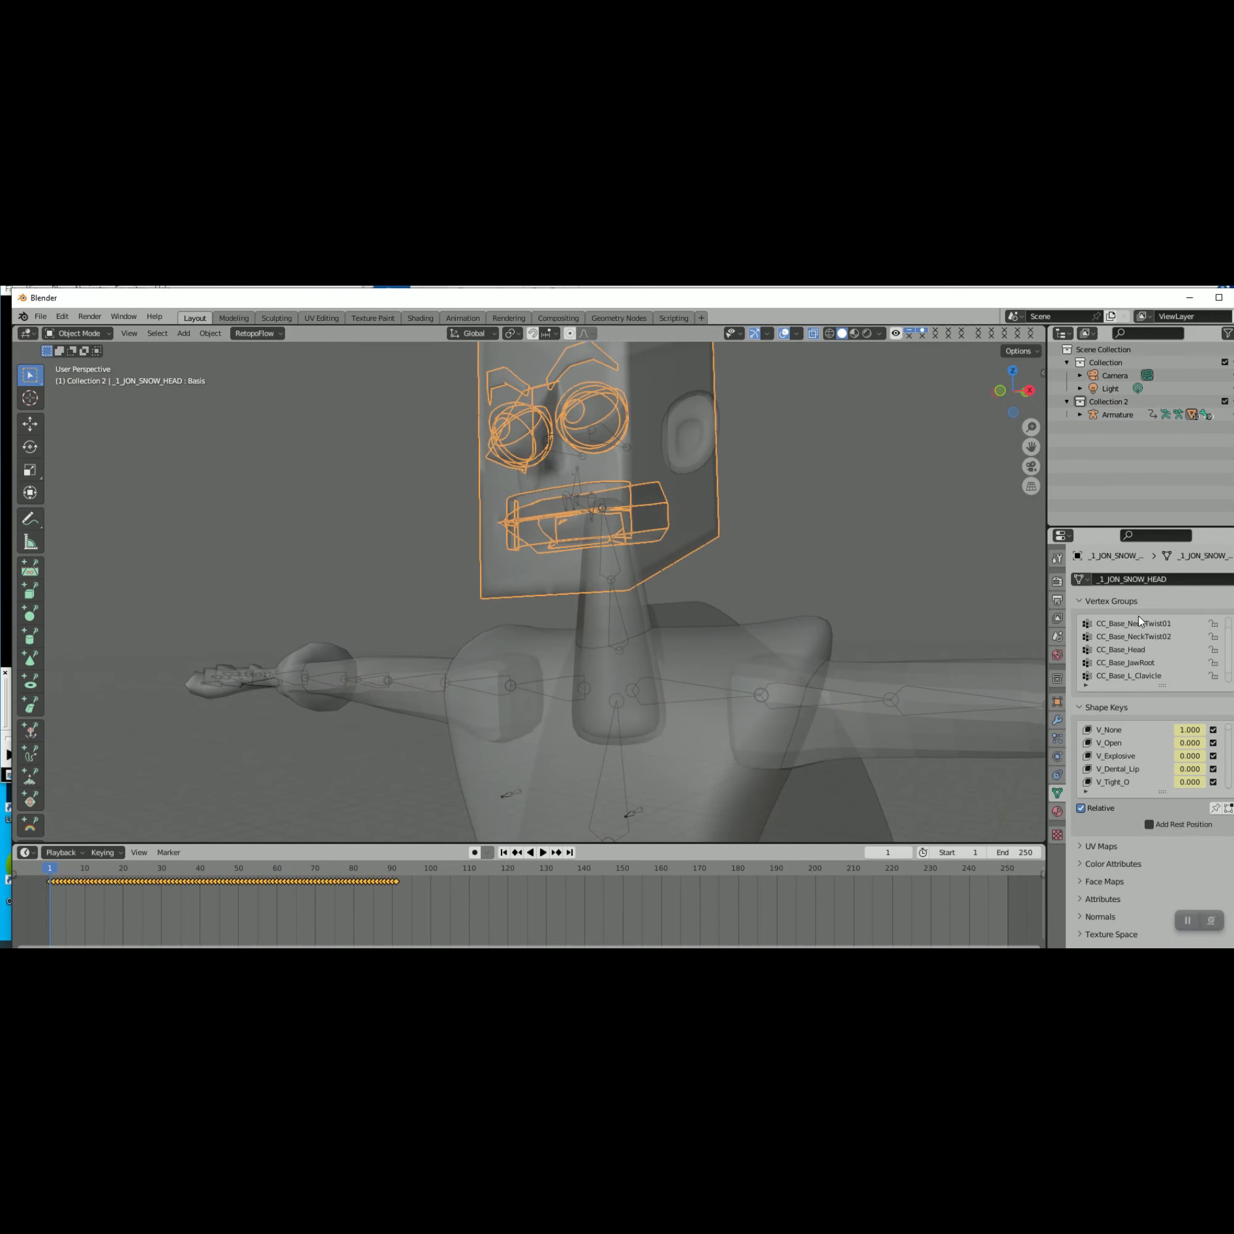
scroll(1141, 621, "down", 1)
Examine the head mesh's mouth, eyes and jaw and the facial bones from the front, side and below
scroll(526, 570, "up", 5)
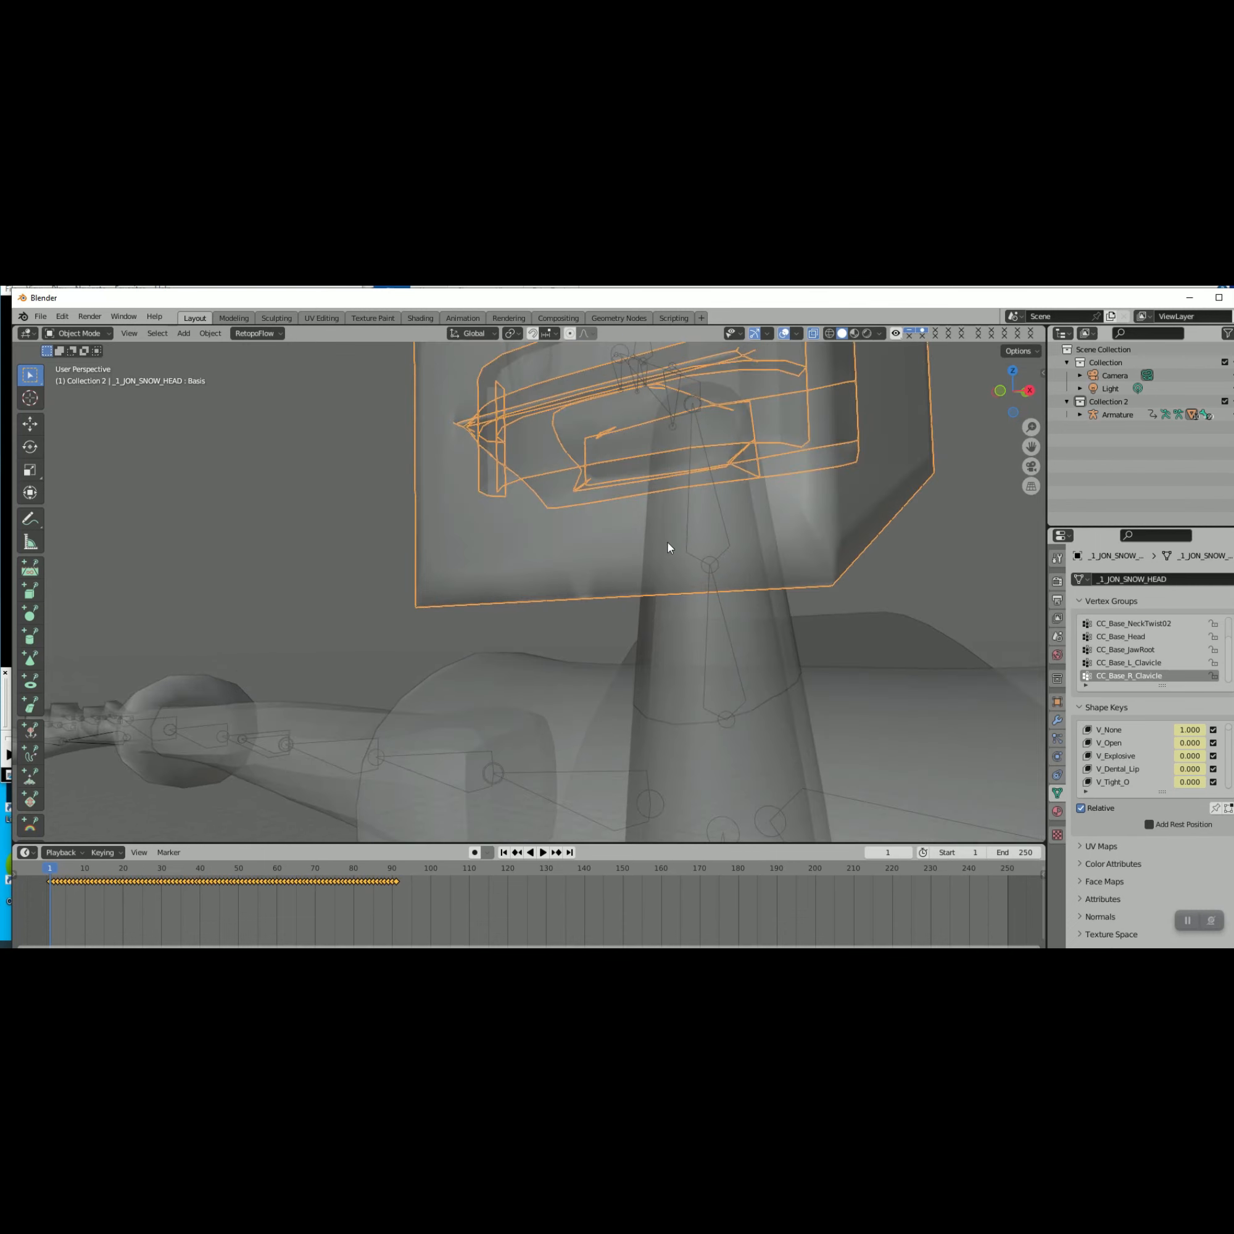
scroll(713, 548, "down", 2)
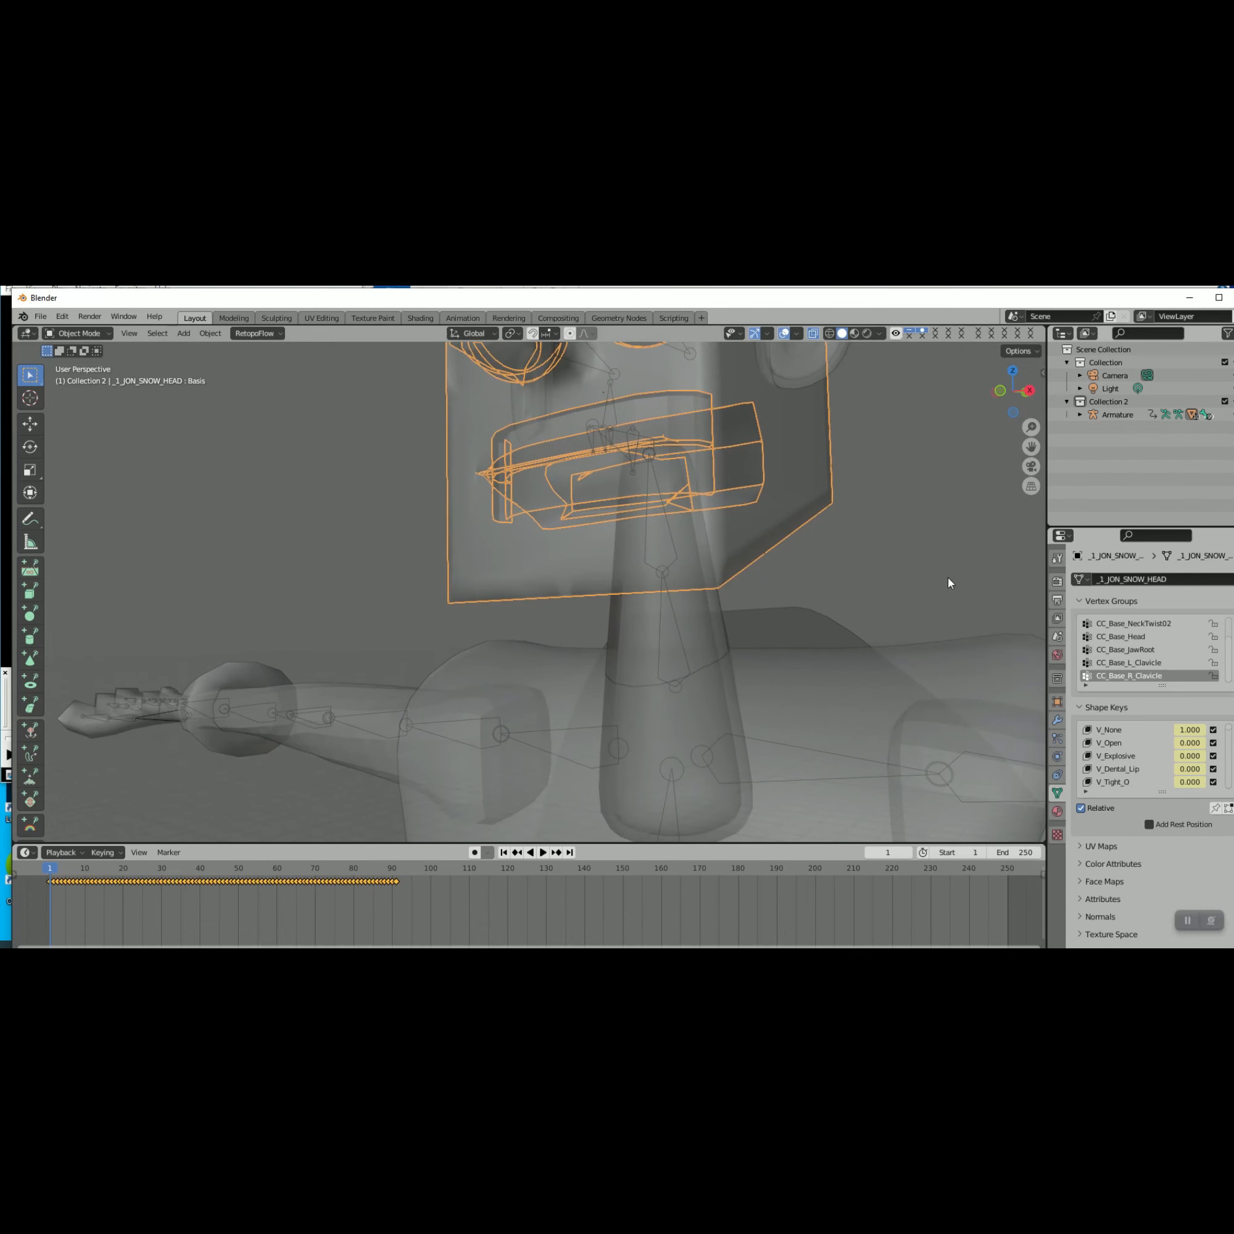
scroll(777, 535, "up", 1)
middle_click_drag(771, 526, 735, 538)
middle_click_drag(616, 403, 665, 416)
scroll(599, 401, "up", 1)
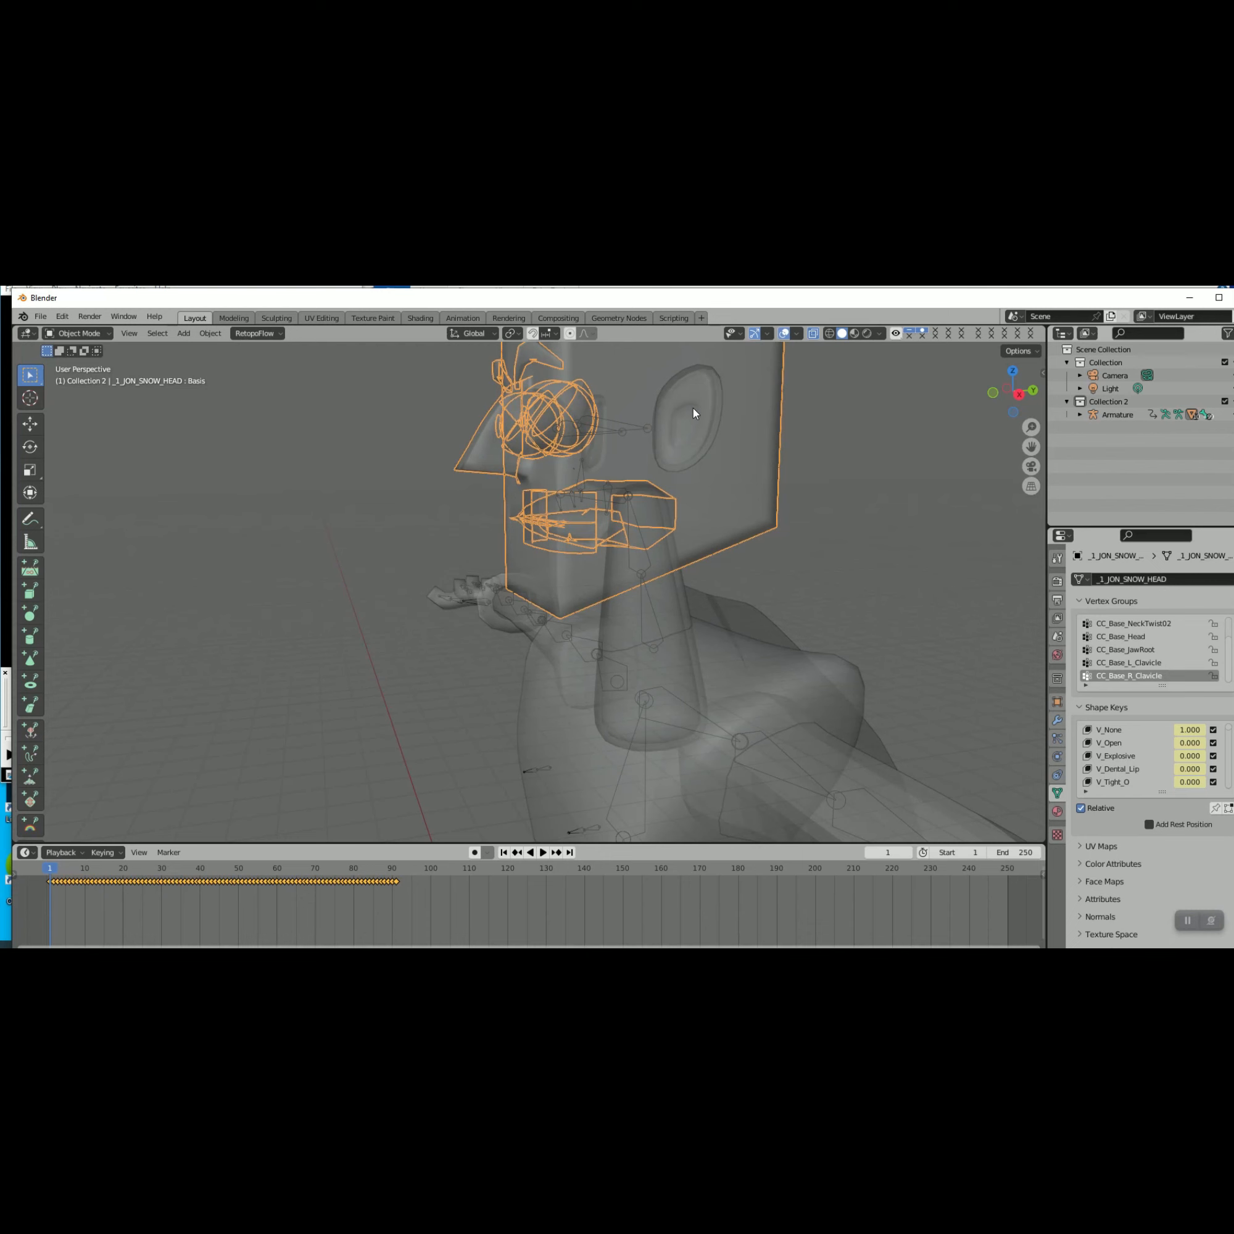
middle_click_drag(695, 412, 580, 484)
scroll(709, 394, "up", 2)
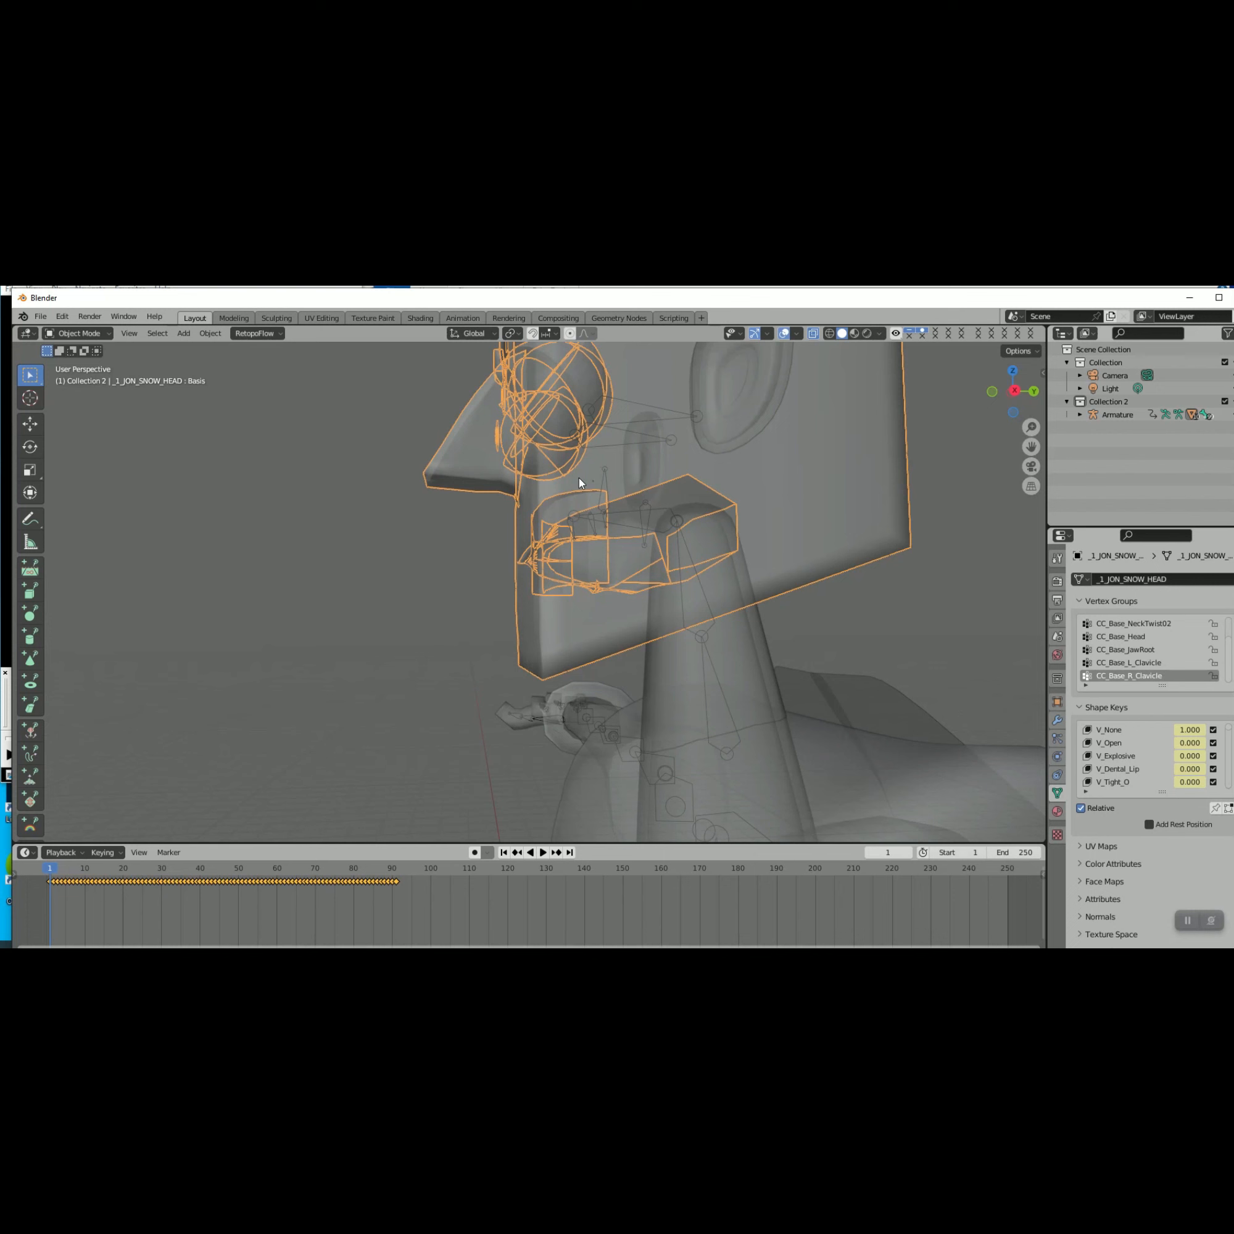
middle_click_drag(580, 483, 684, 501)
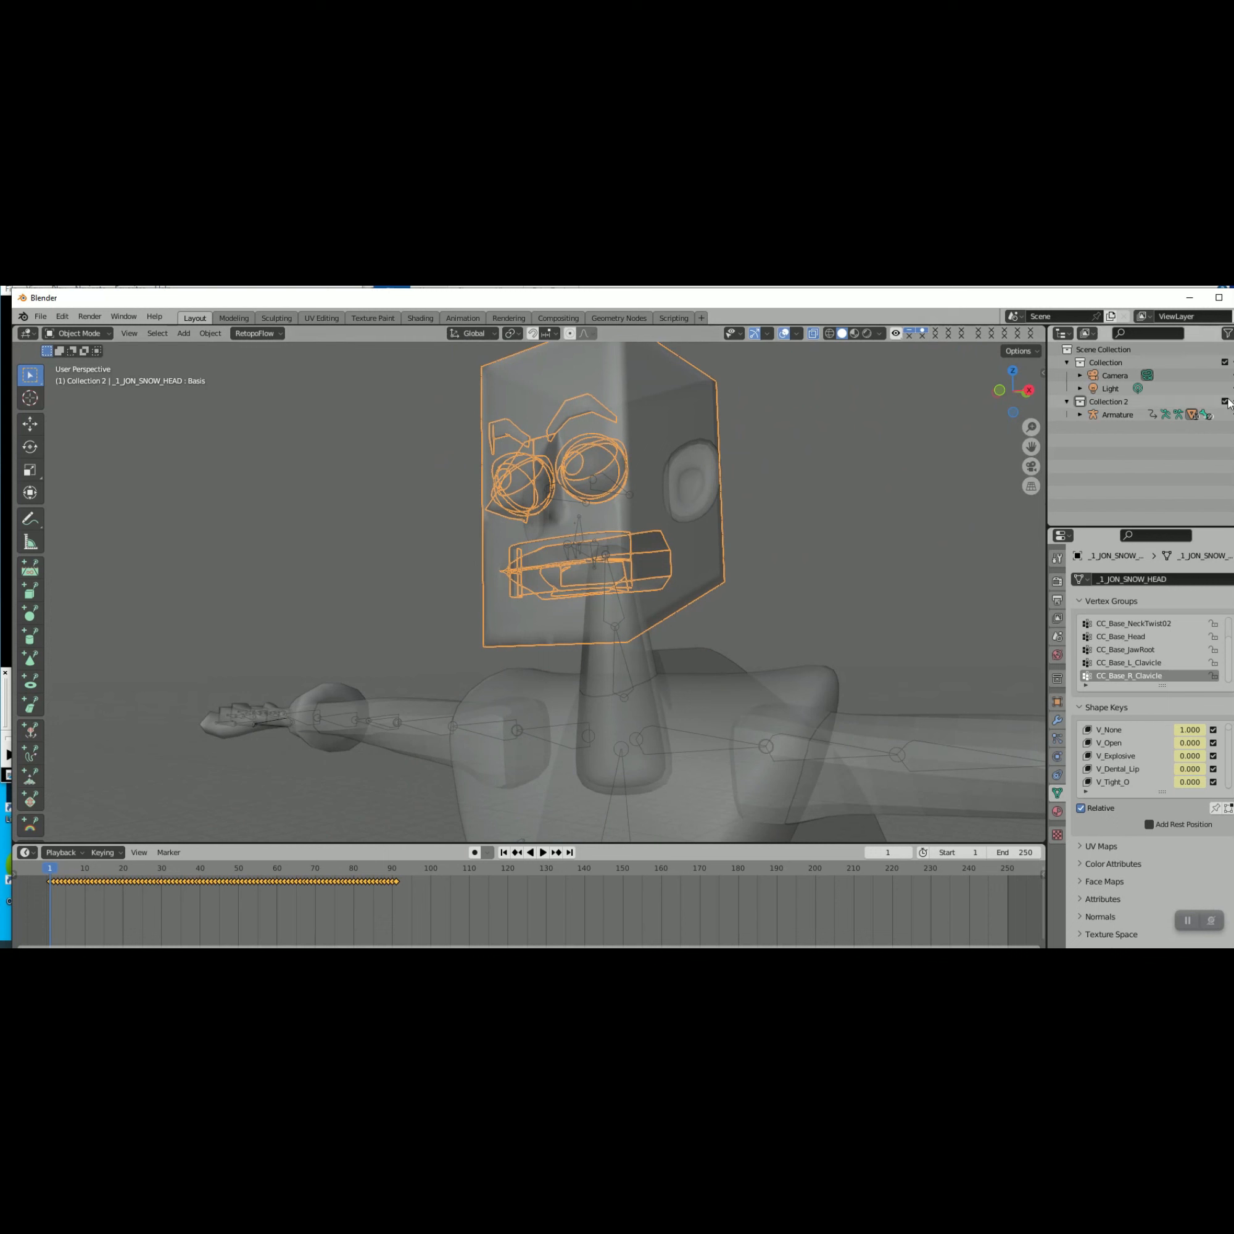
scroll(573, 593, "up", 2)
middle_click_drag(572, 594, 609, 581)
scroll(678, 571, "down", 4)
scroll(609, 581, "up", 5)
scroll(693, 575, "down", 3)
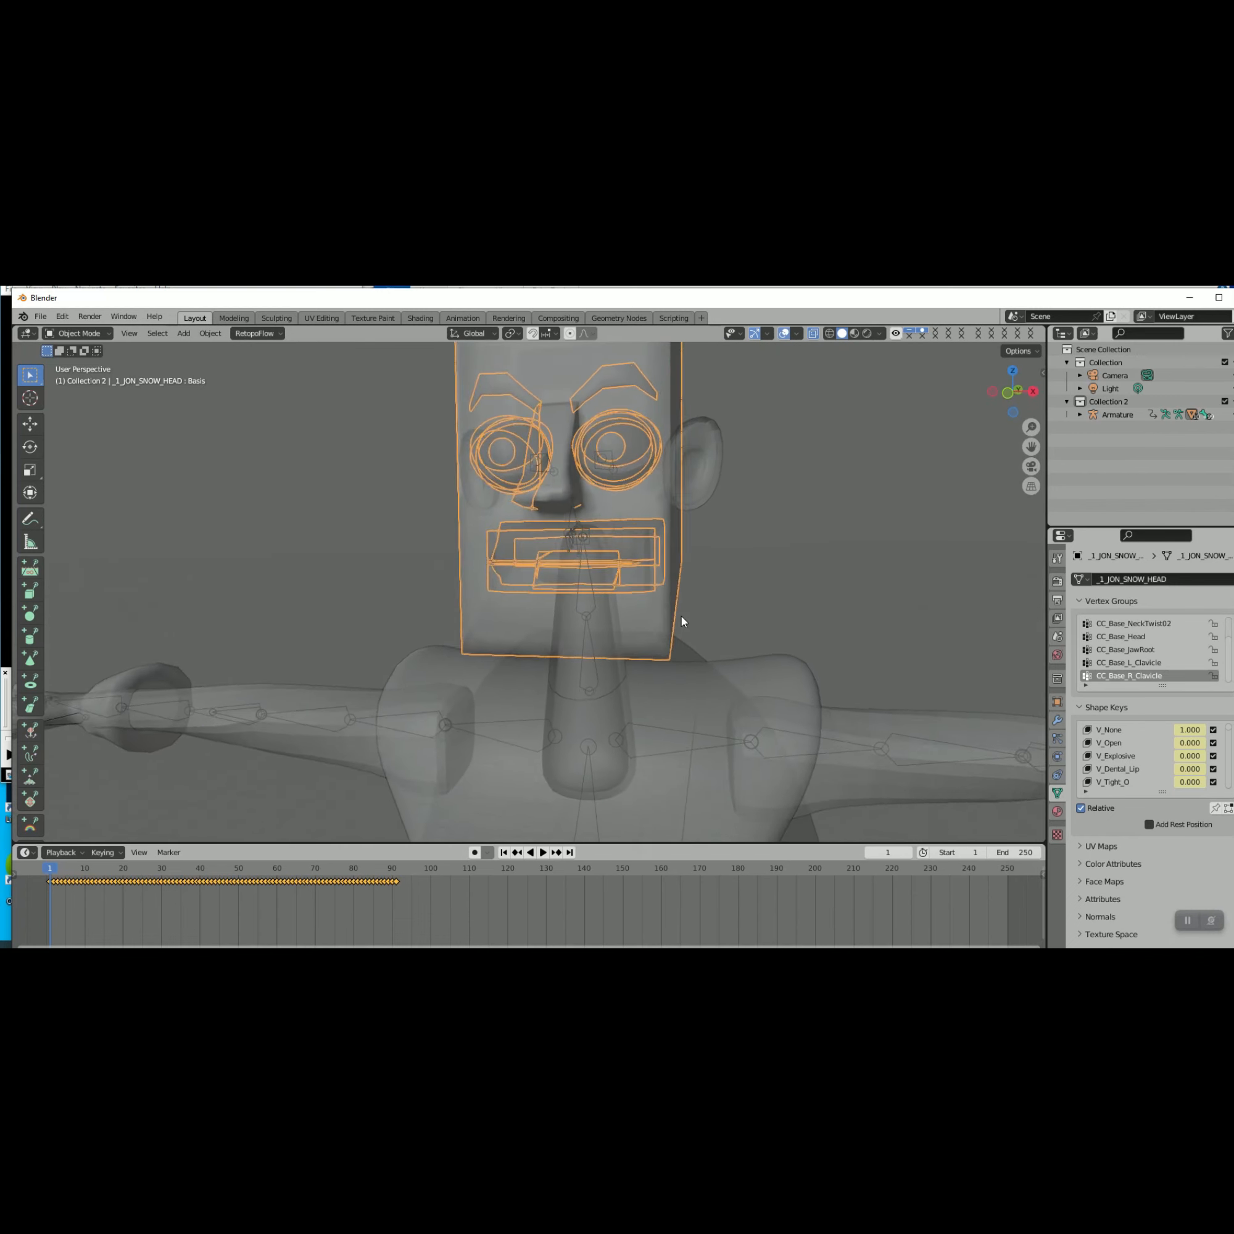
scroll(603, 614, "up", 3)
middle_click_drag(680, 619, 692, 542)
scroll(601, 613, "down", 3)
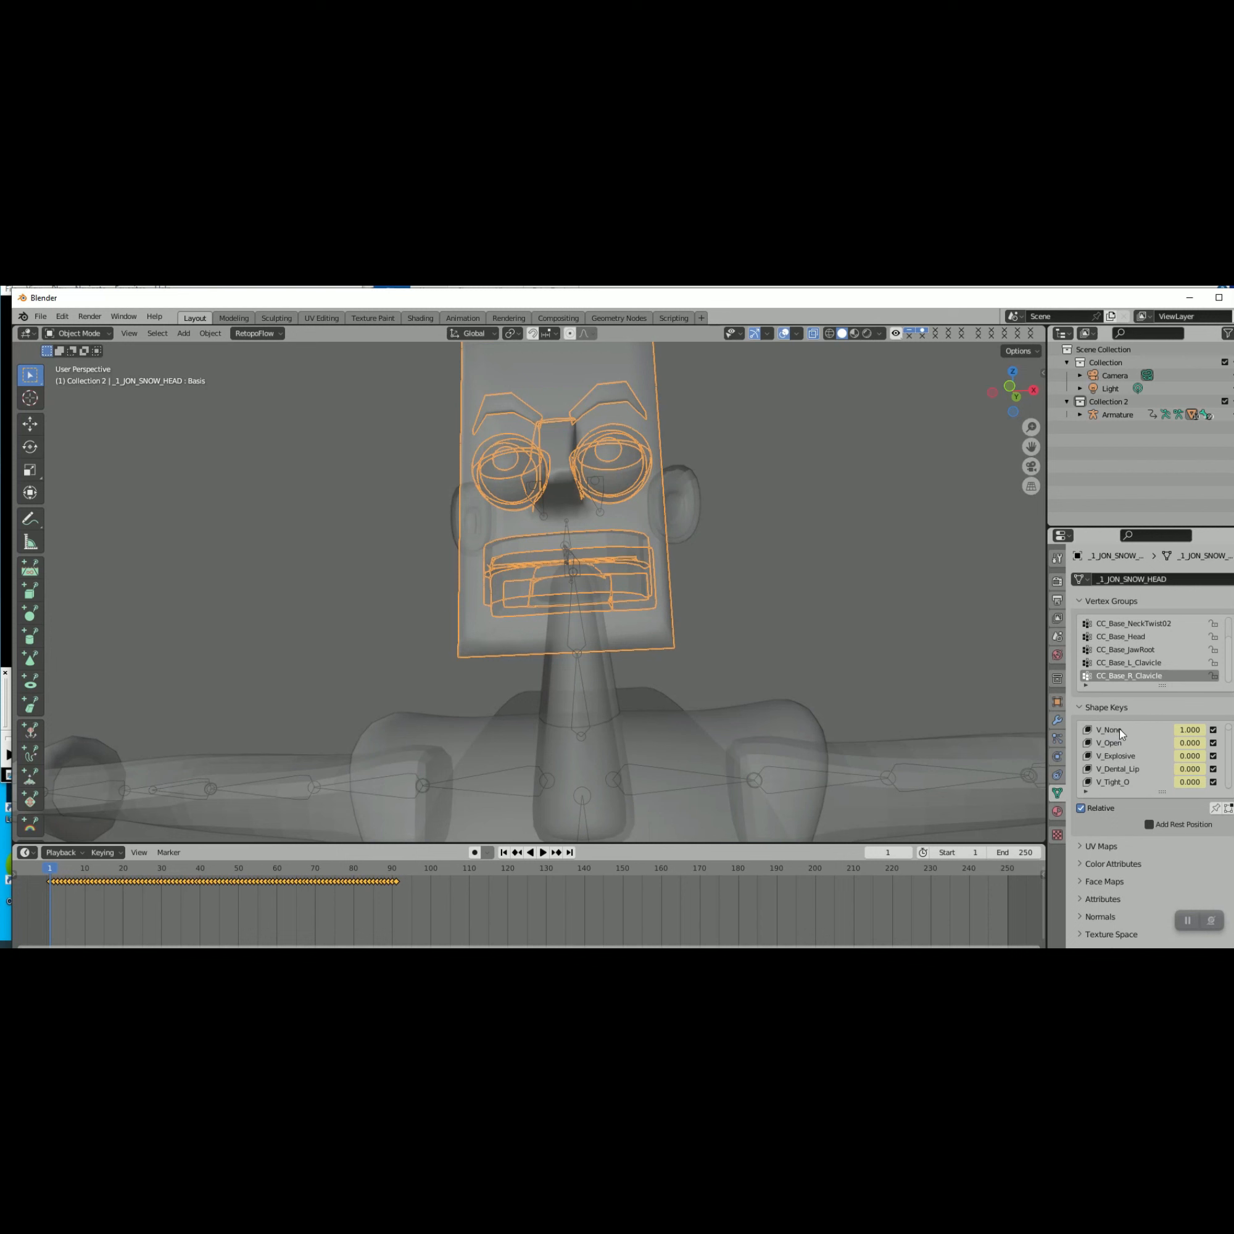
Browse the head mesh's shape keys and make Eye_L_Look_R the active key
scroll(1128, 751, "down", 10)
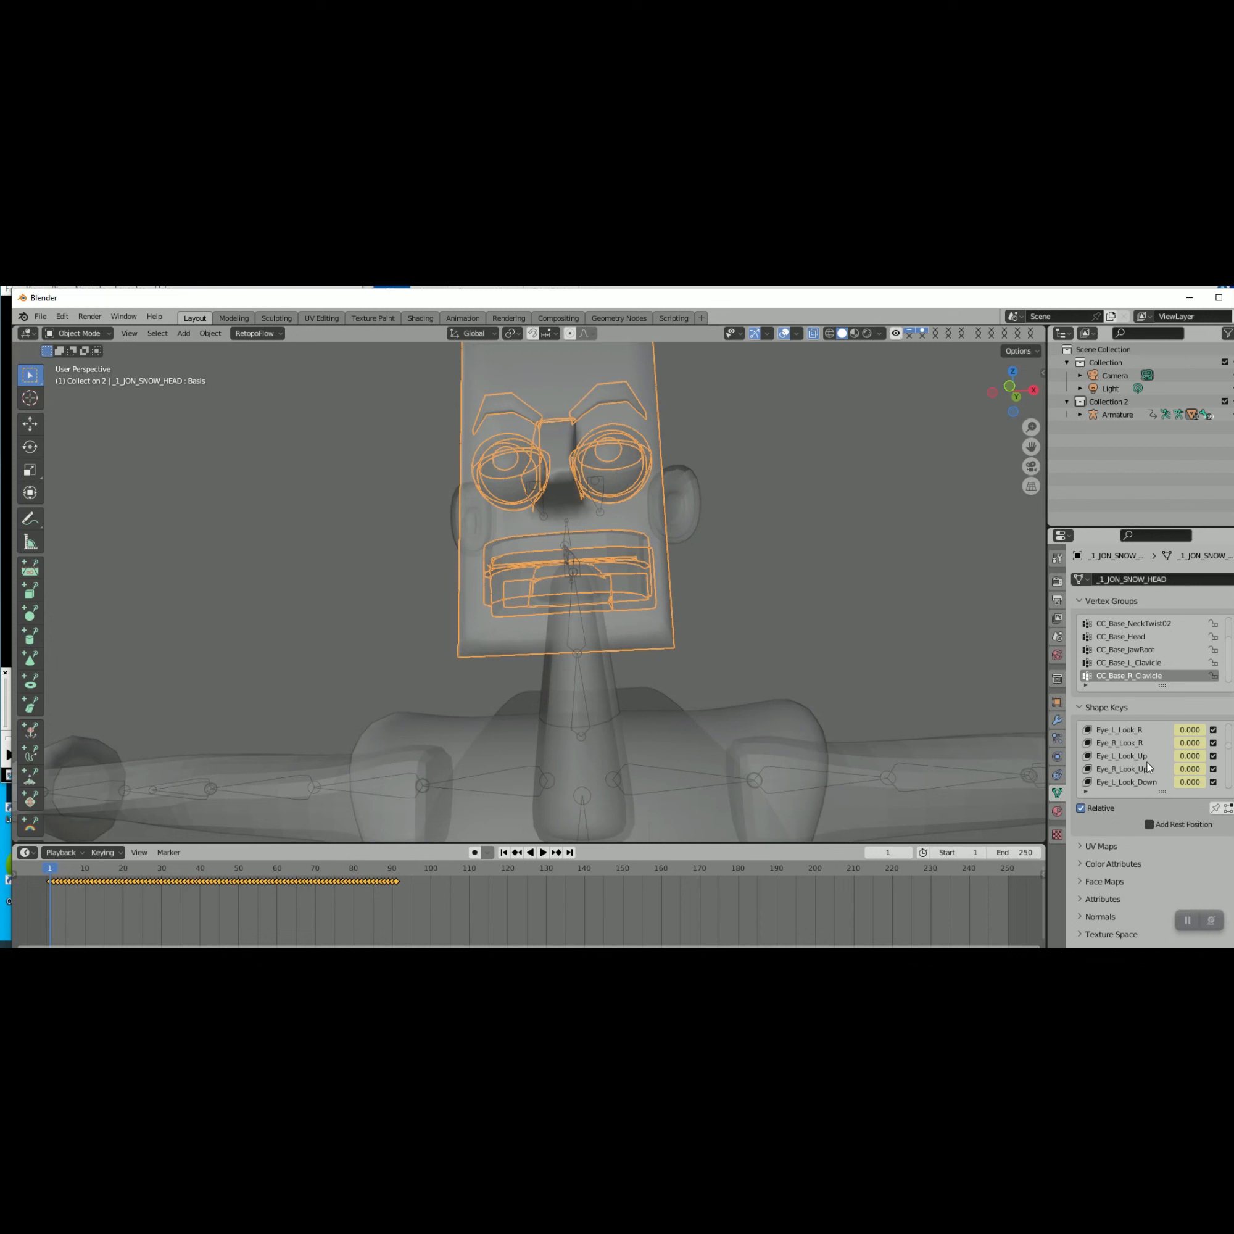
scroll(804, 639, "up", 5)
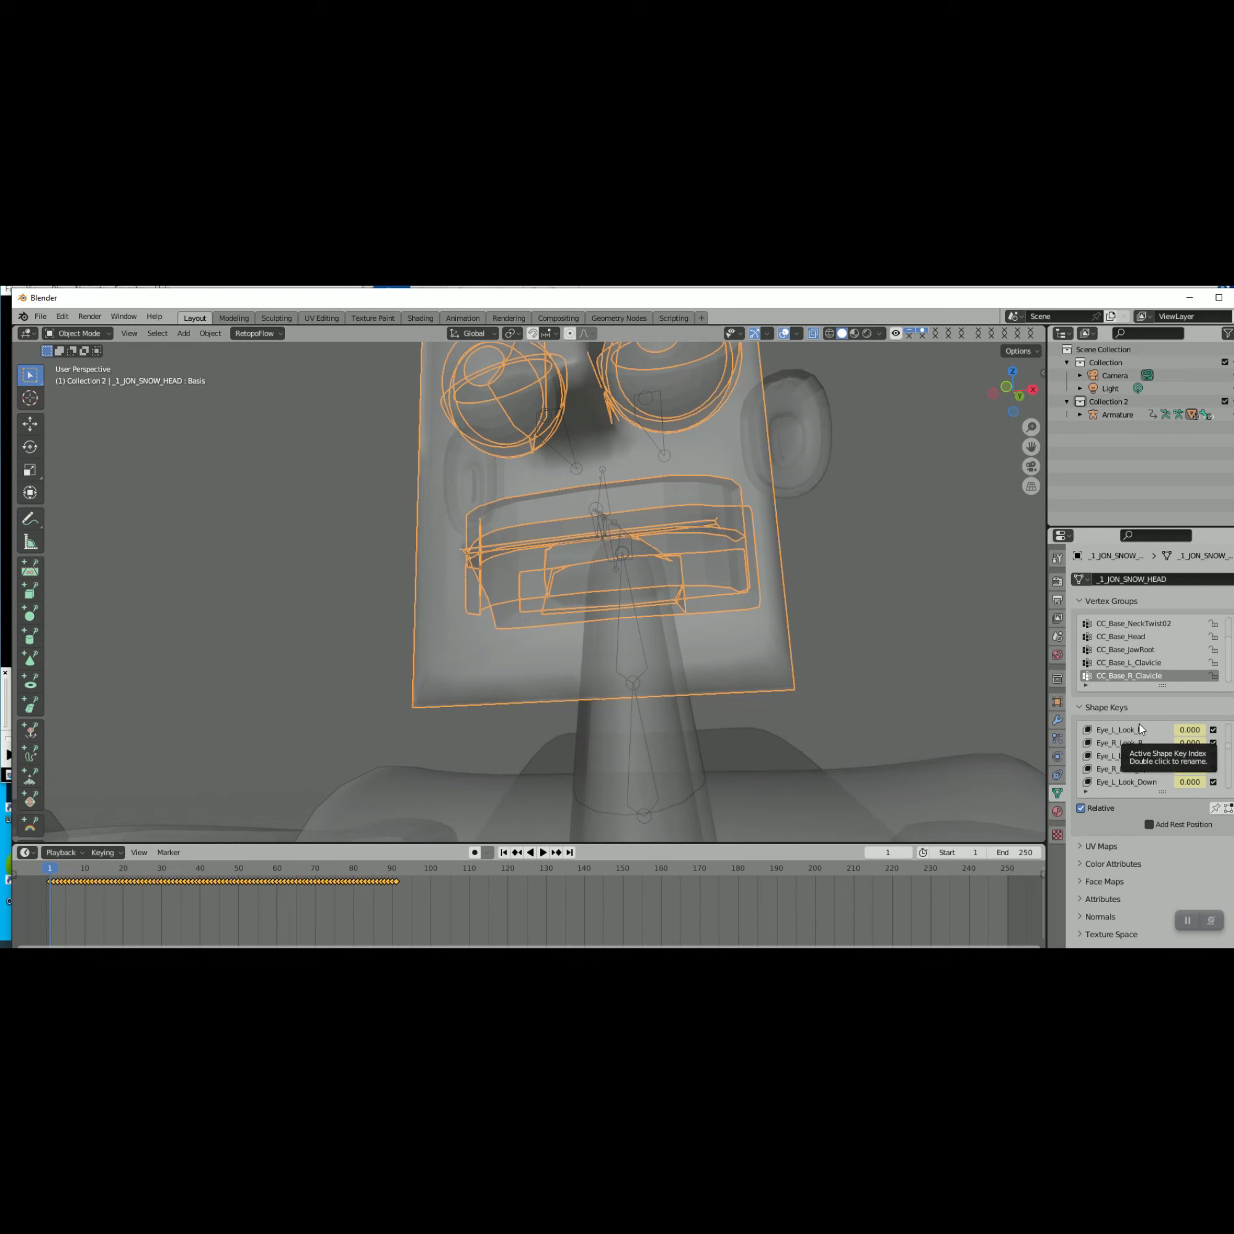
left_click(1121, 730)
scroll(921, 701, "down", 3)
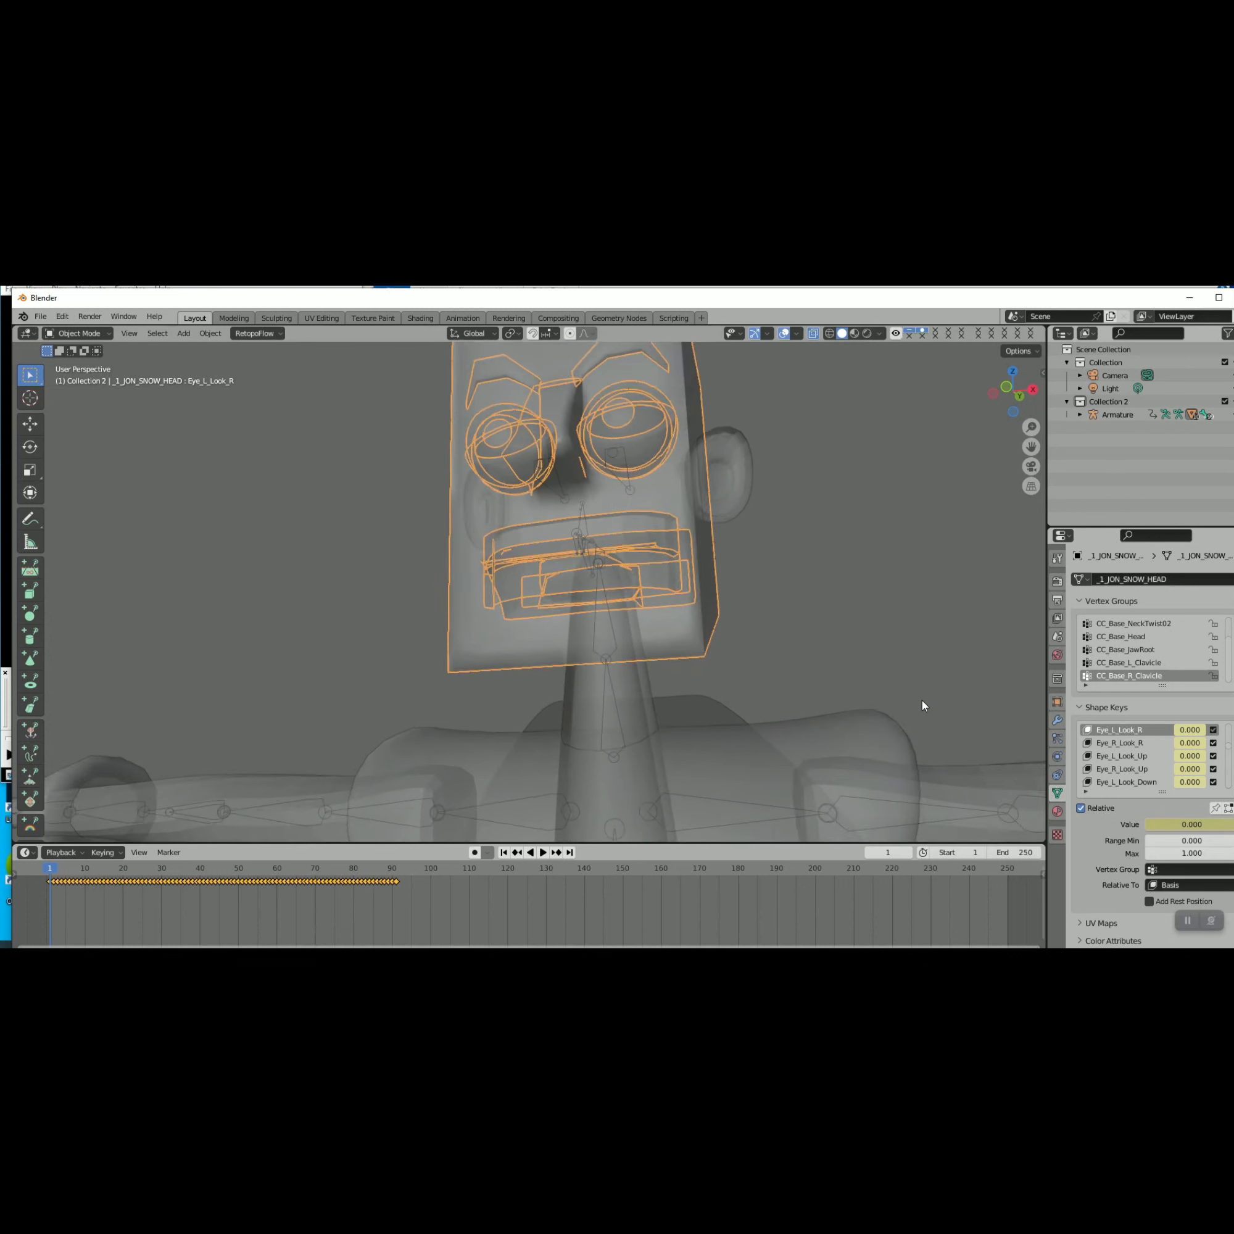
middle_click_drag(897, 686, 913, 678)
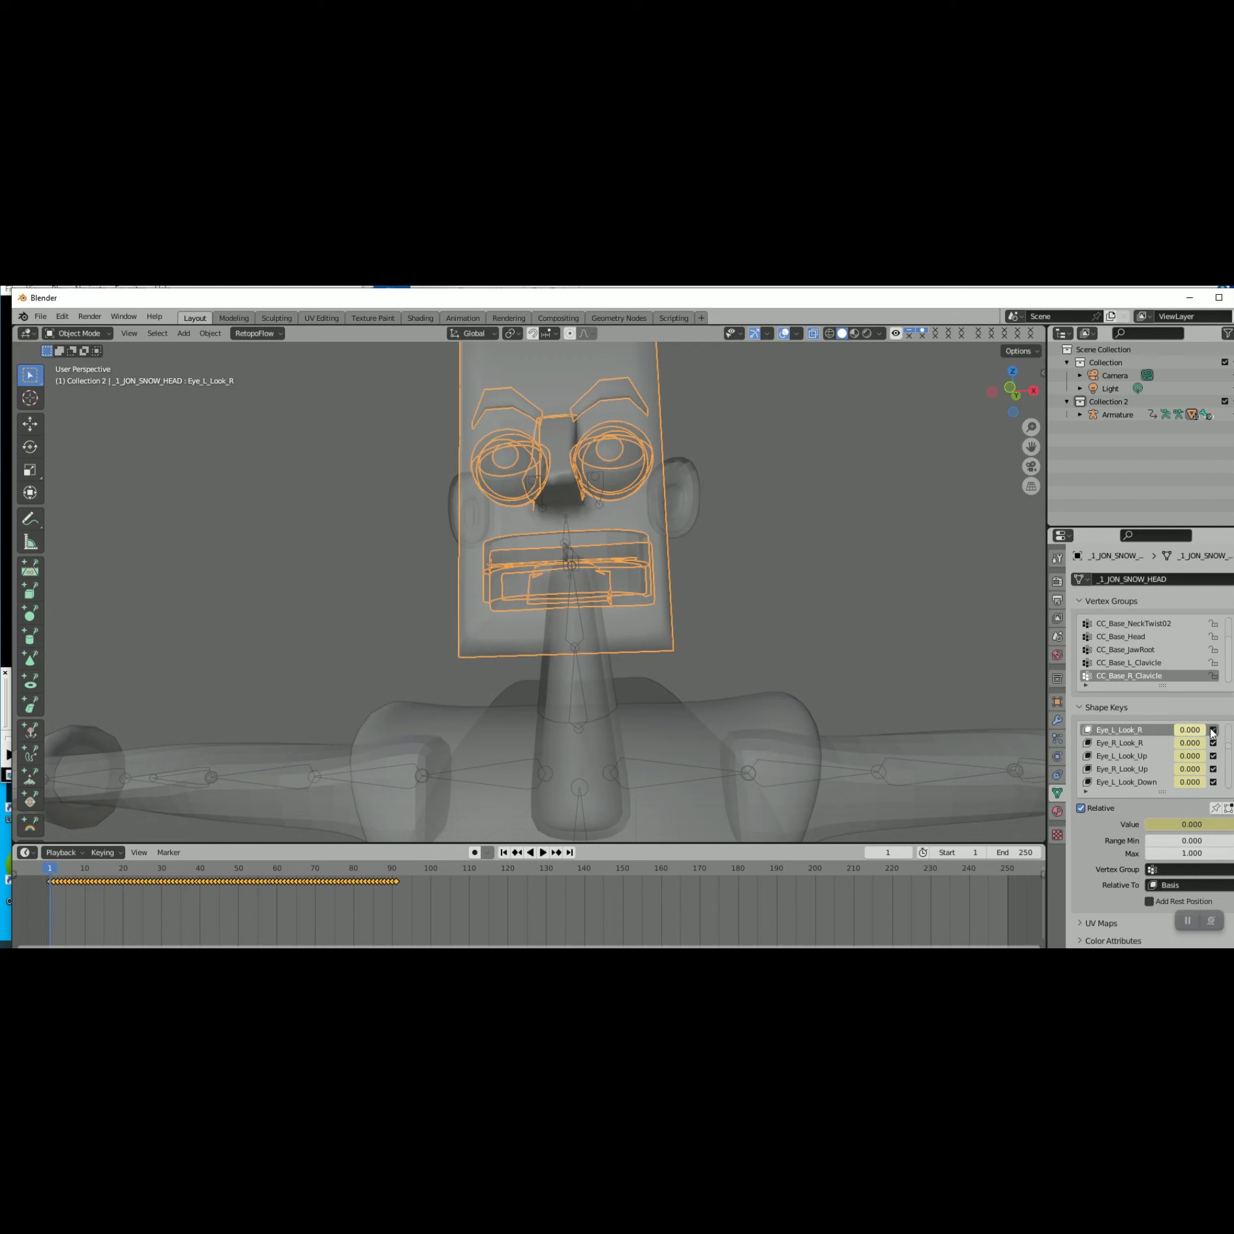
Look through the head's viseme, tongue and eye-look shape keys from the Basis key onward
scroll(1231, 748, "up", 5)
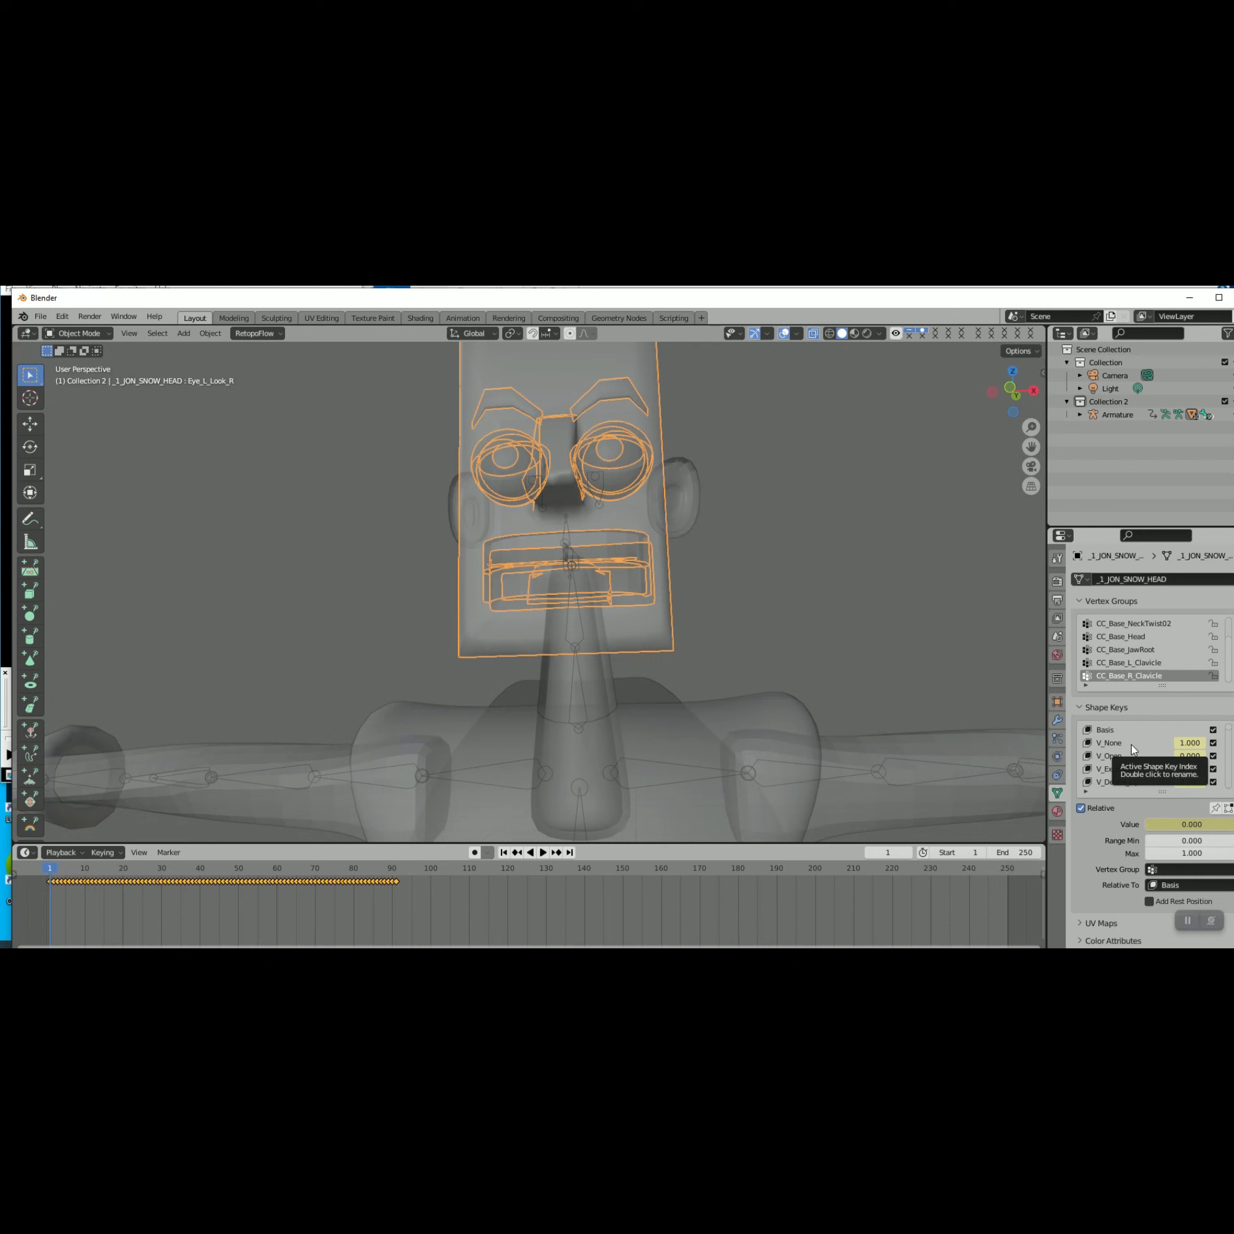
scroll(1132, 749, "down", 5)
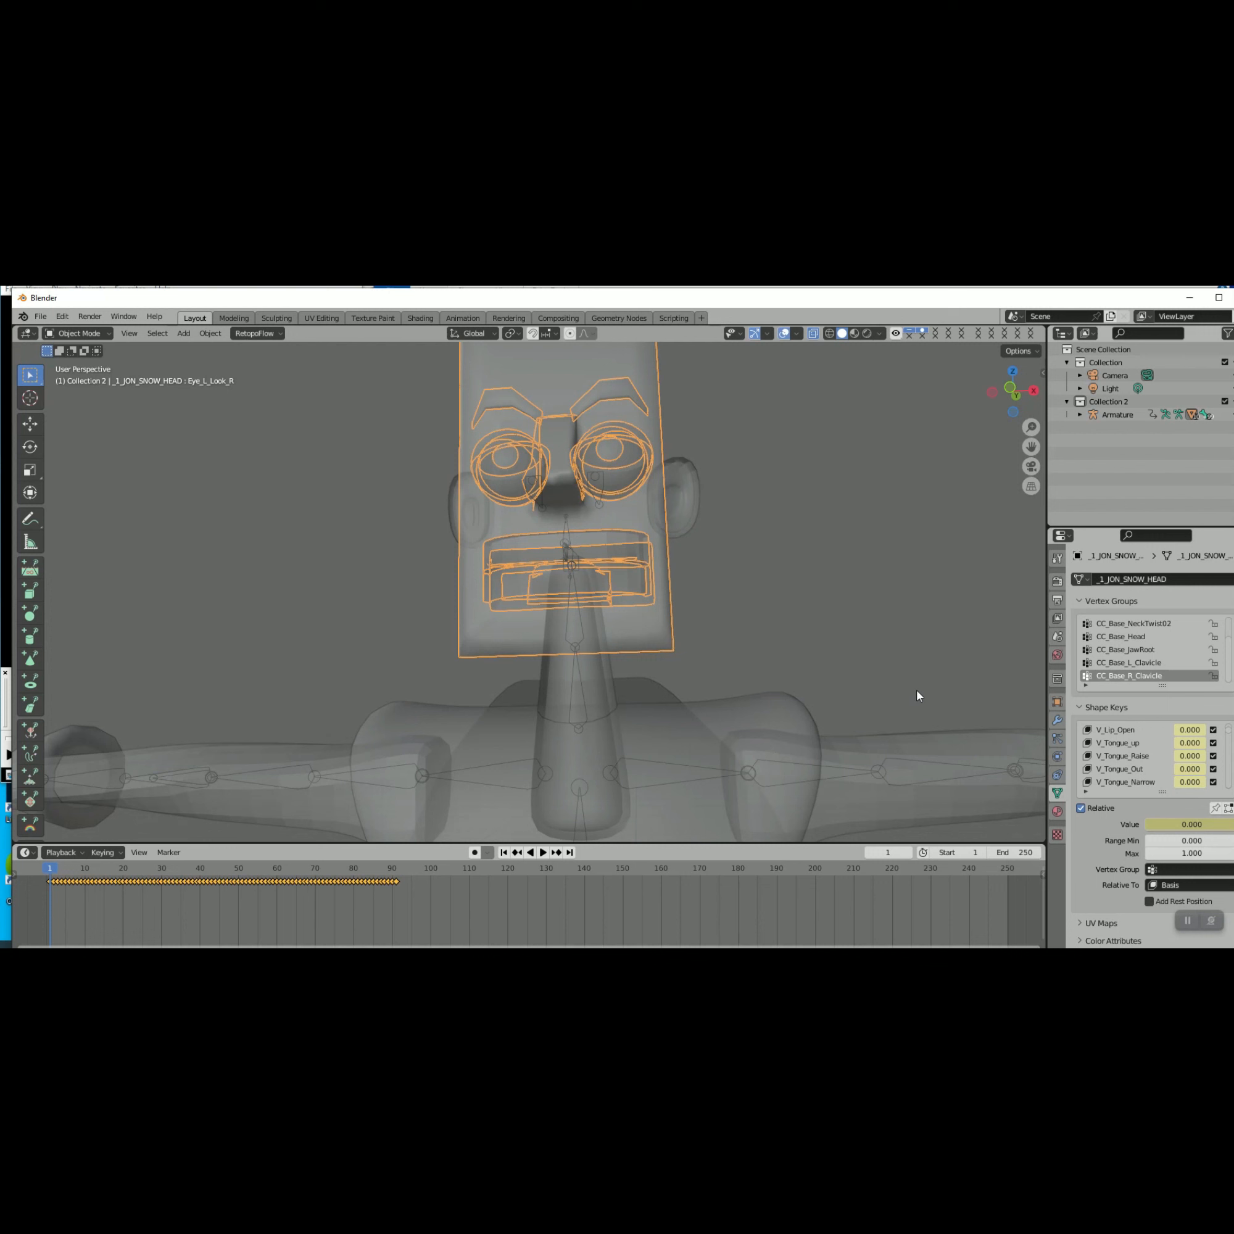
scroll(1146, 763, "up", 10)
scroll(1146, 763, "down", 8)
scroll(1167, 763, "up", 8)
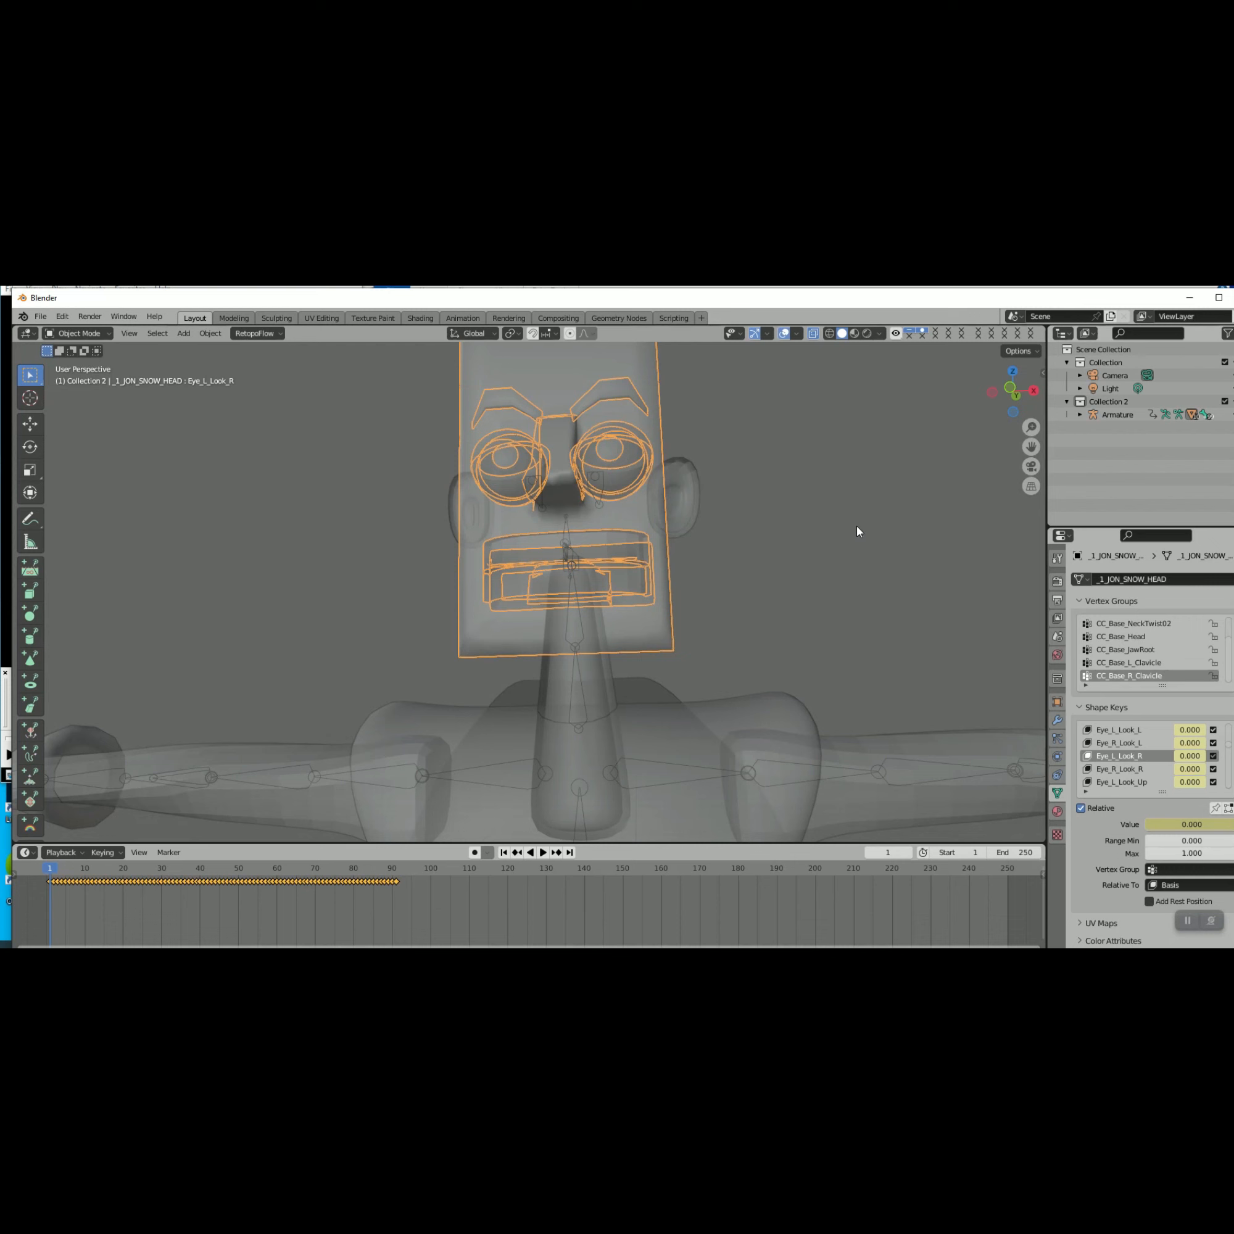
middle_click_drag(857, 531, 1070, 645)
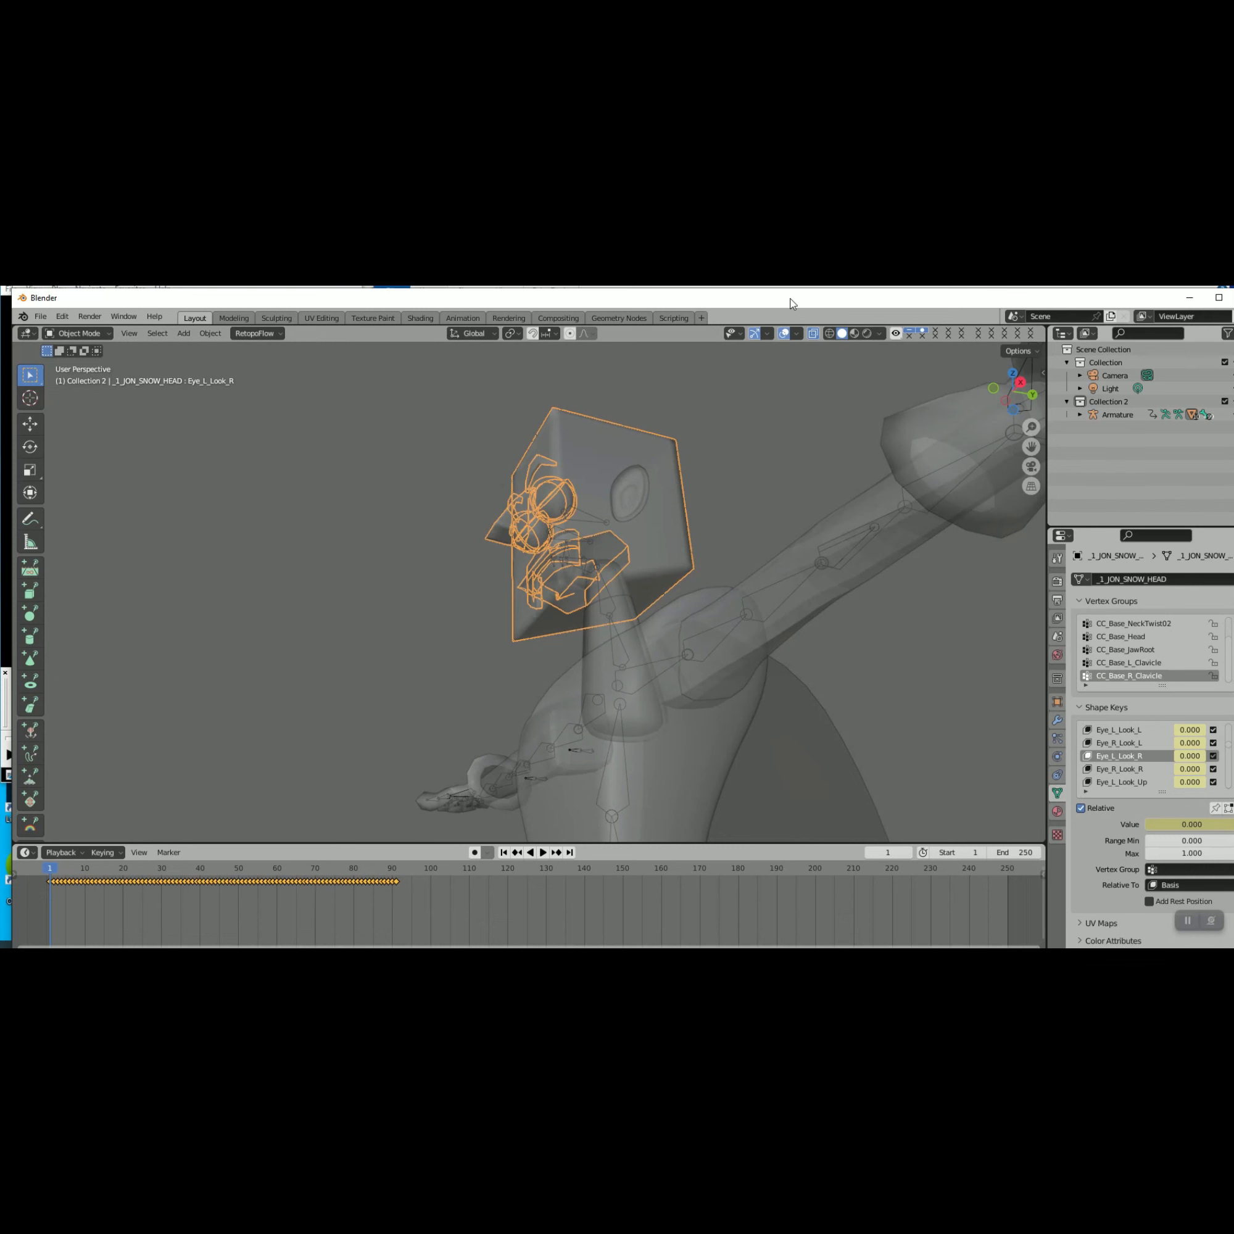
Move the Blender window to check the windows behind it, restore its place and bring Character Creator to the front
mouse_move(790, 305)
left_mouse_down()
mouse_move(807, 460)
mouse_move(798, 275)
mouse_move(781, 274)
left_mouse_up()
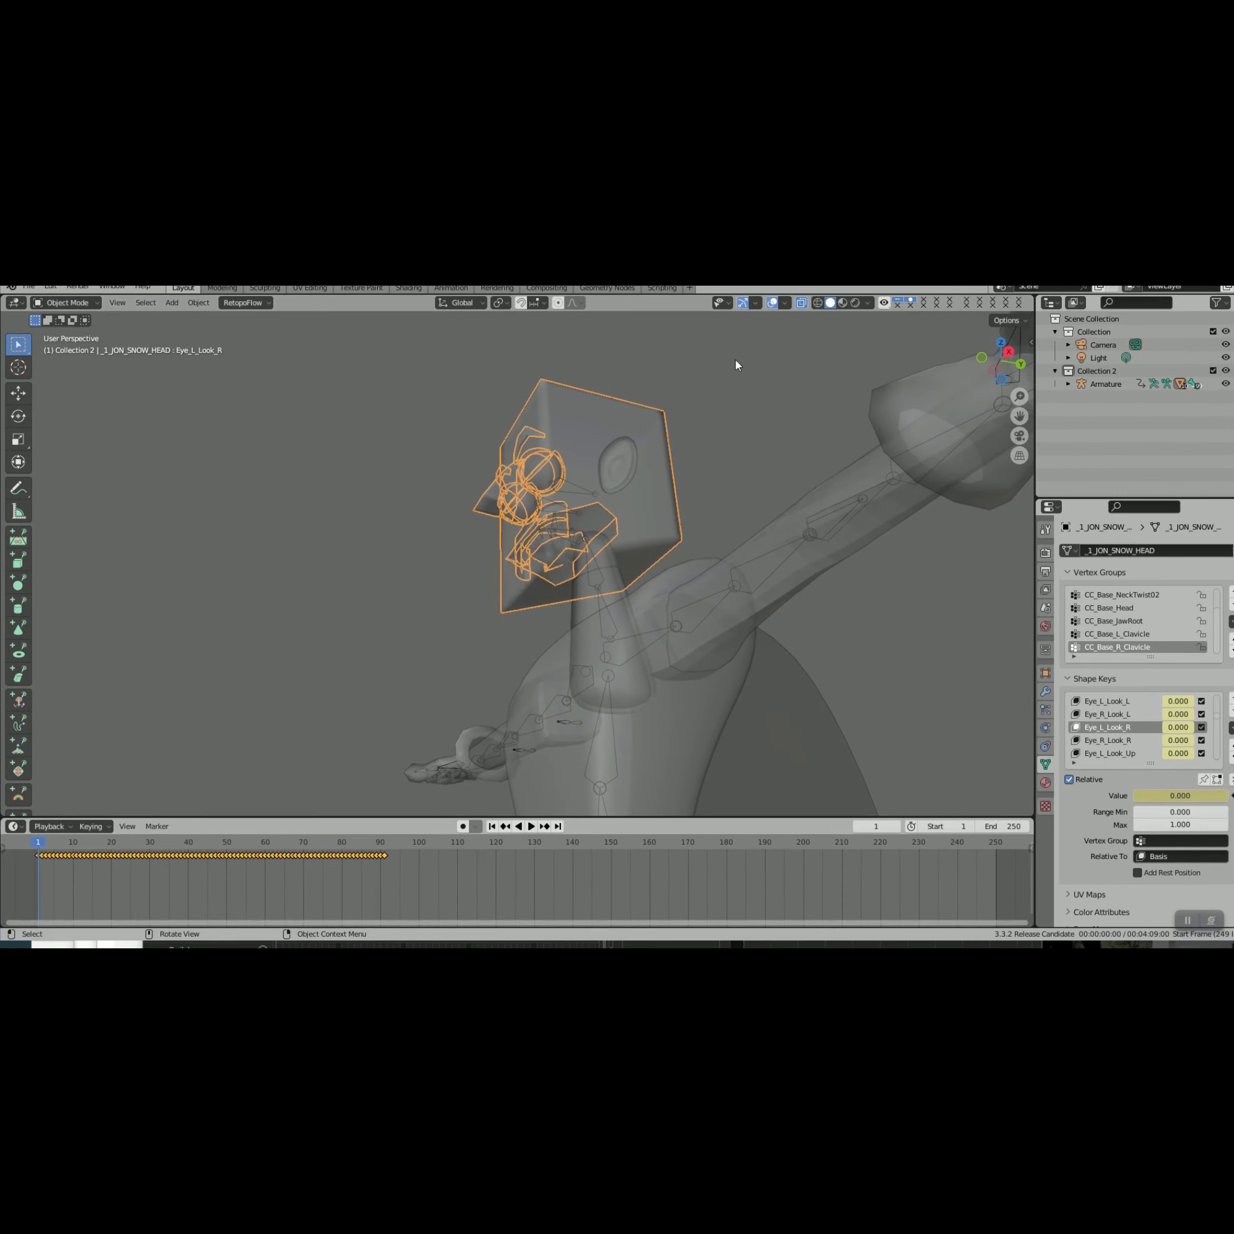
left_click_drag(307, 288, 385, 625)
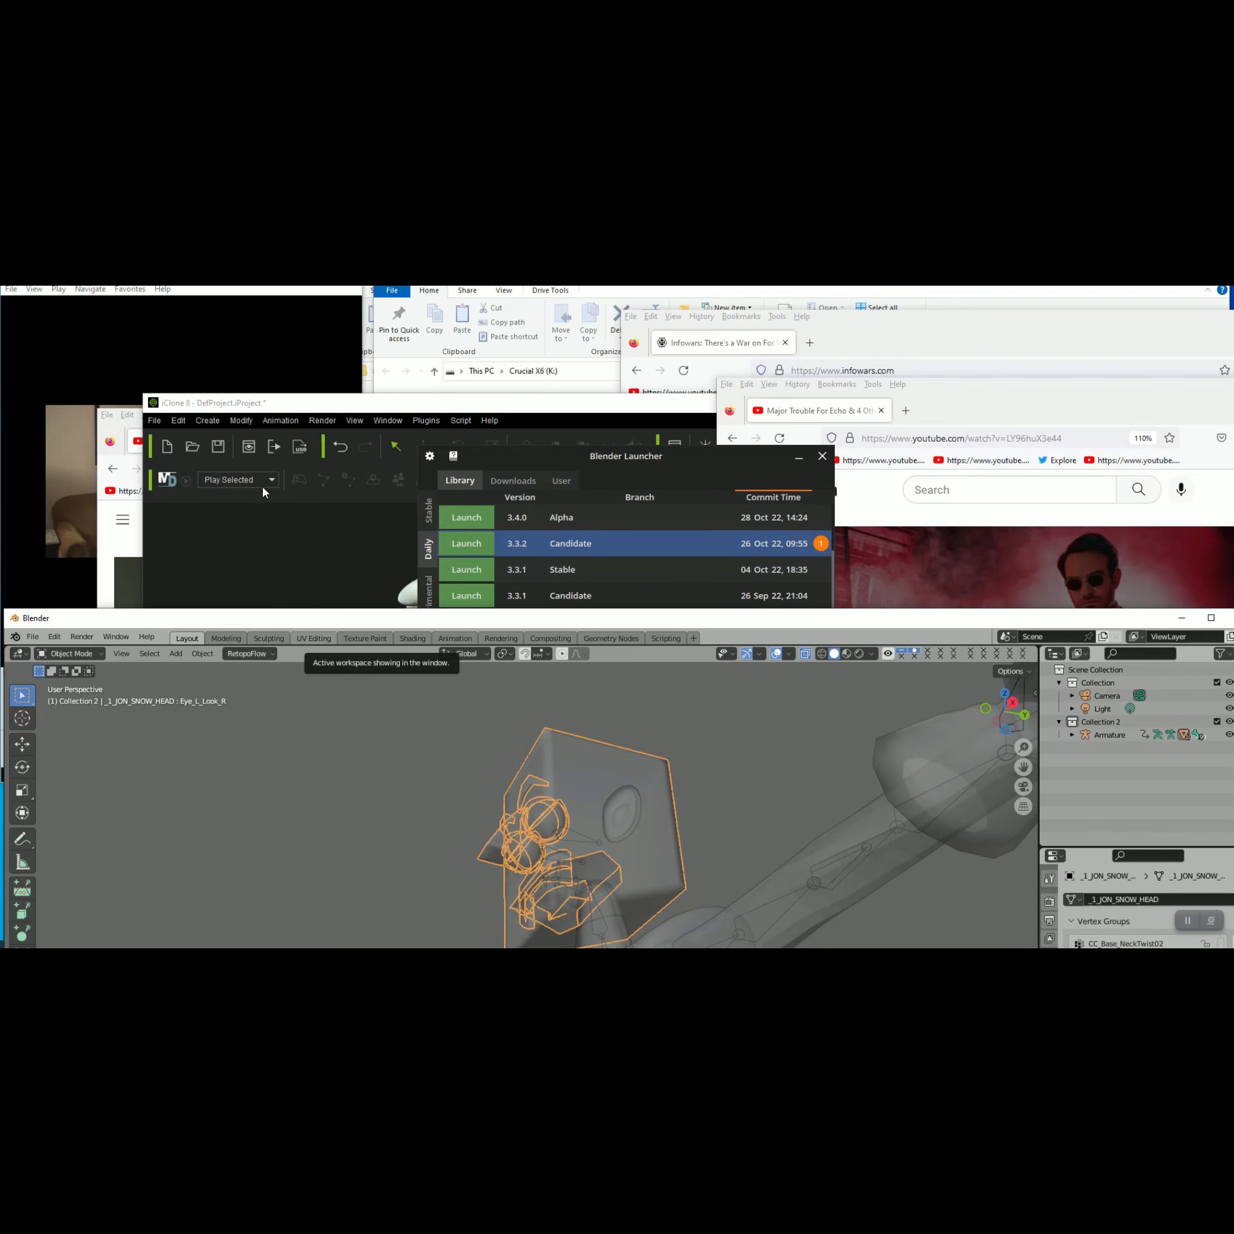
left_click_drag(511, 619, 456, 288)
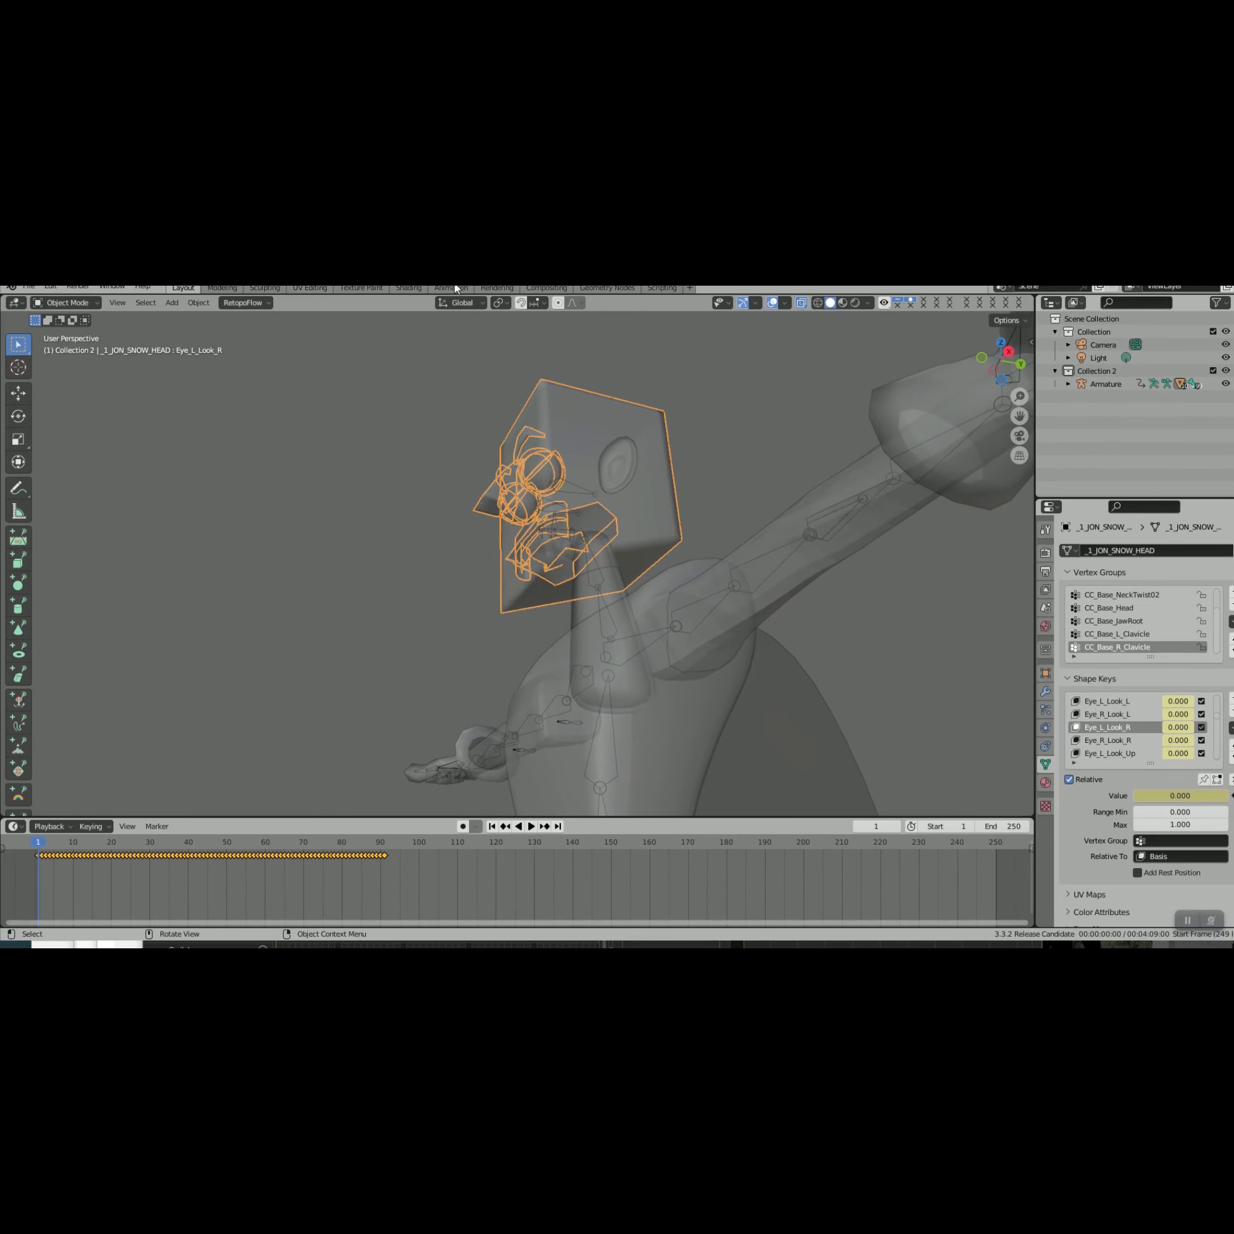
left_click(692, 946)
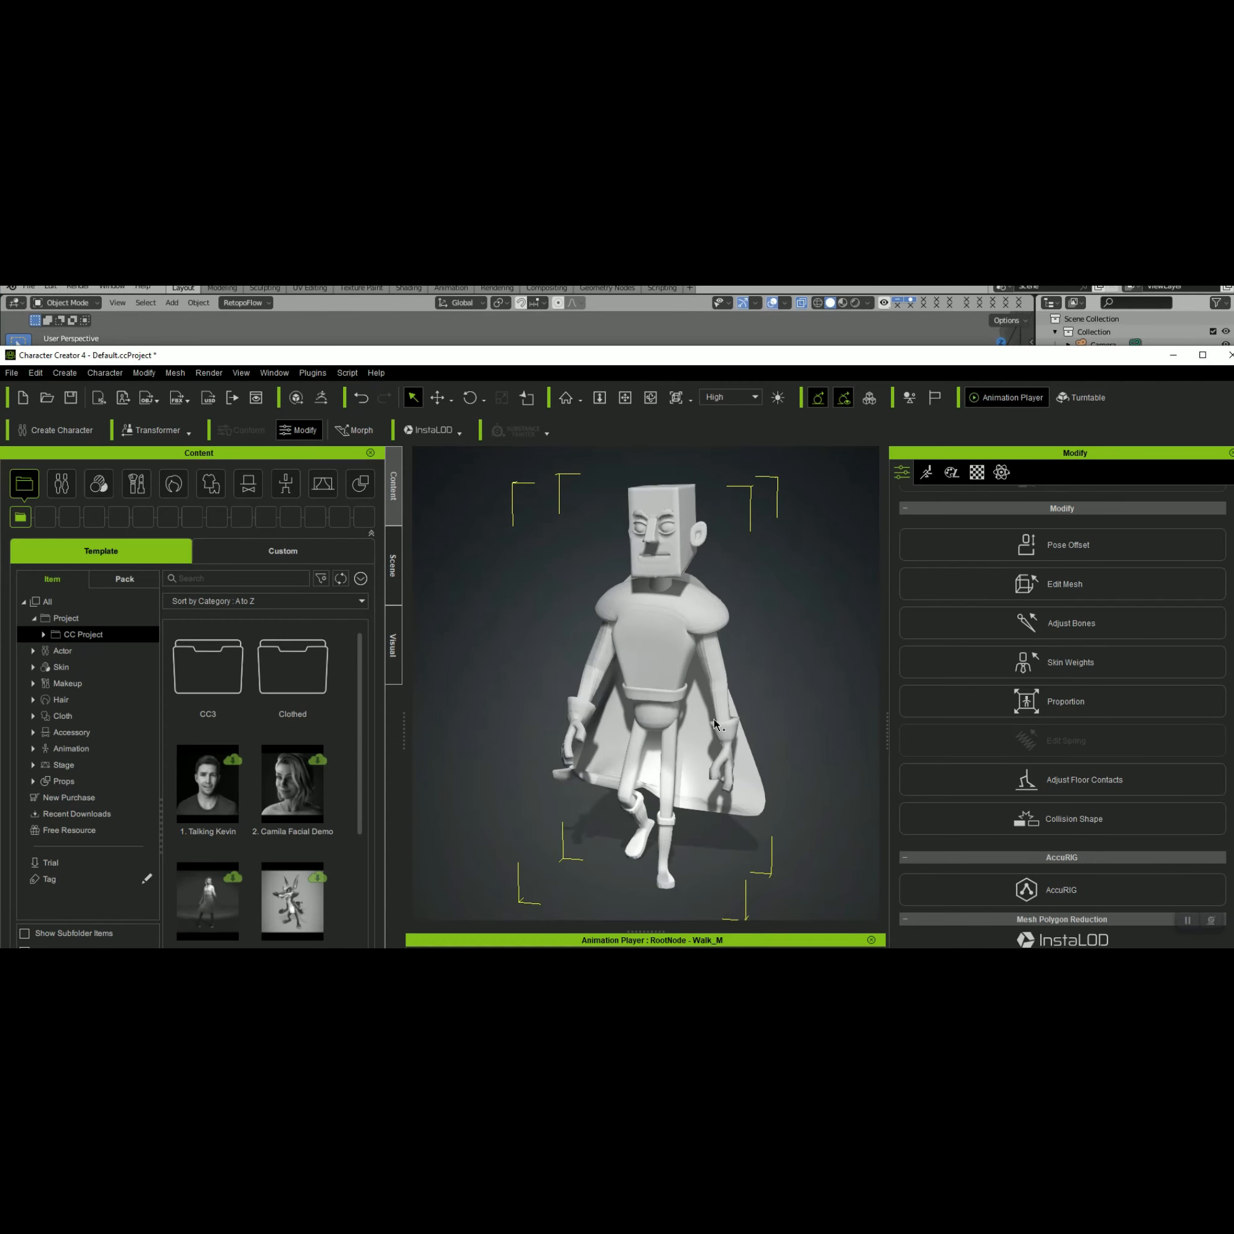
Look through the character's Modify settings, open the Facial Profile Editor and turn on Edit Expressions
left_click_drag(793, 358, 795, 307)
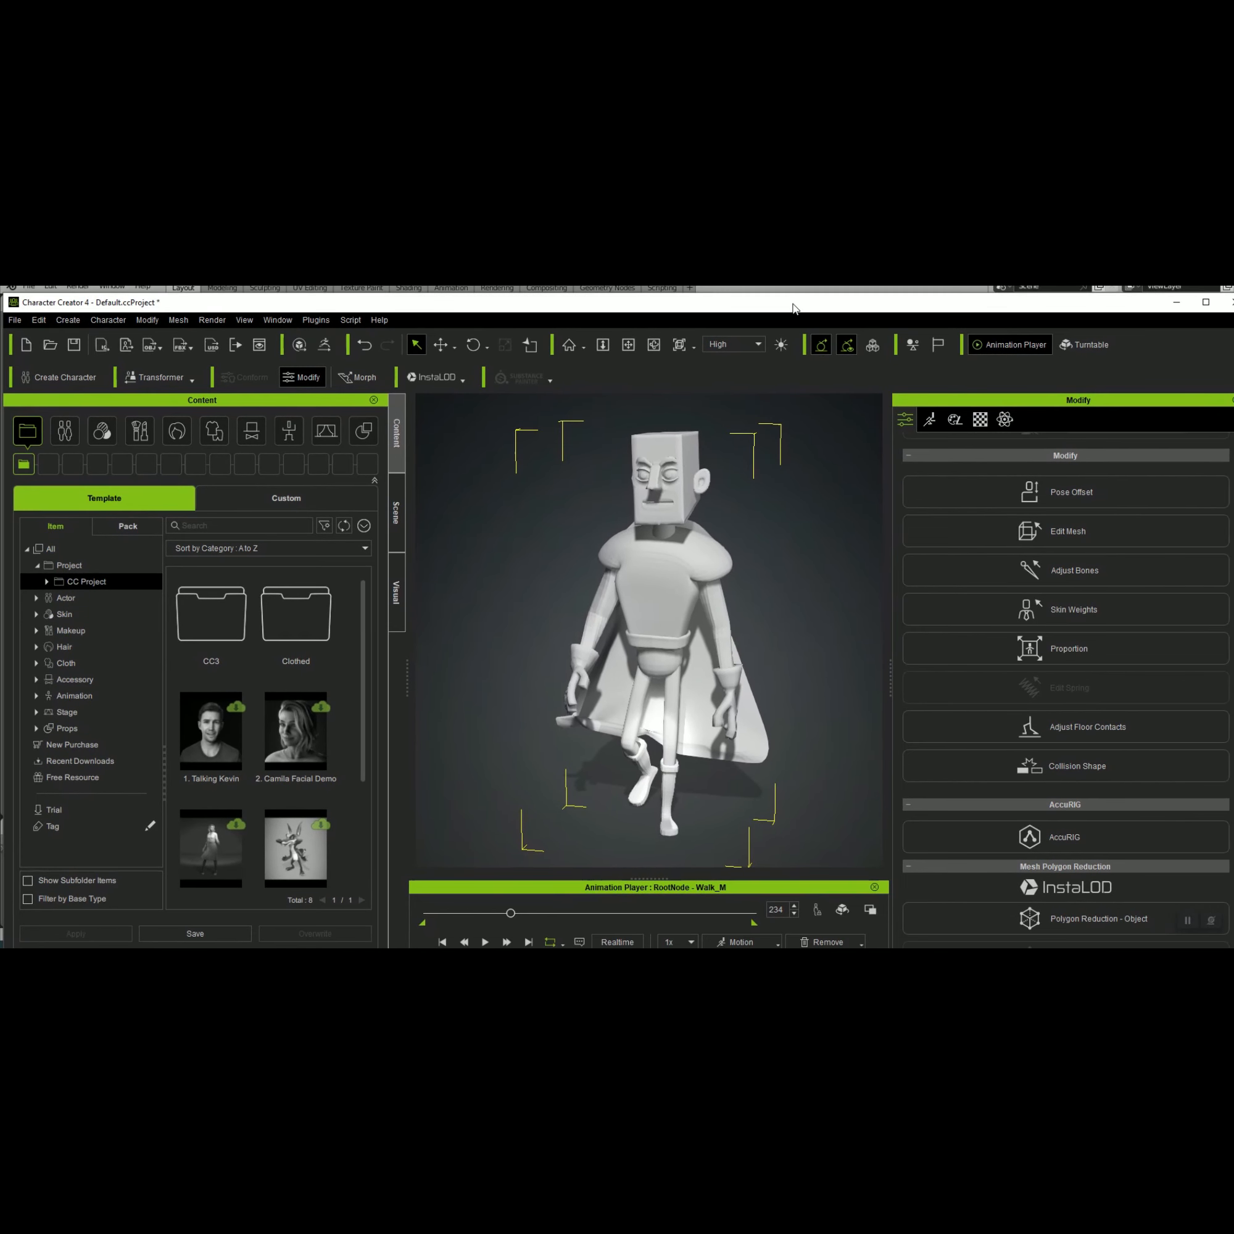
left_click(978, 422)
left_click(955, 421)
left_click(1004, 419)
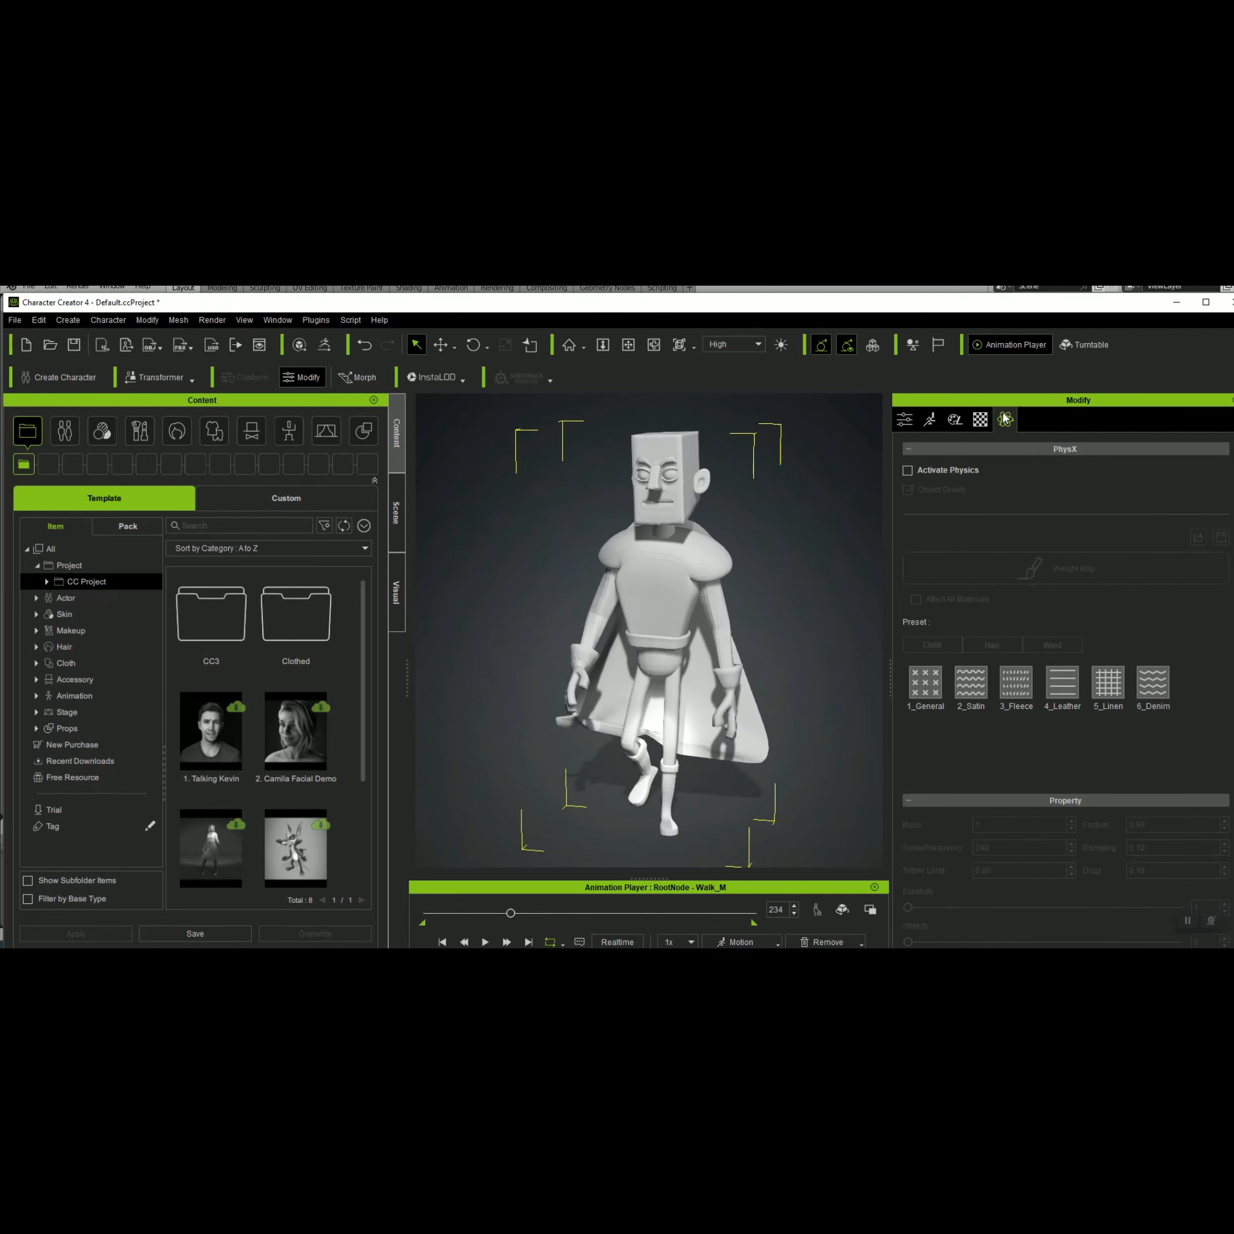
left_click(928, 420)
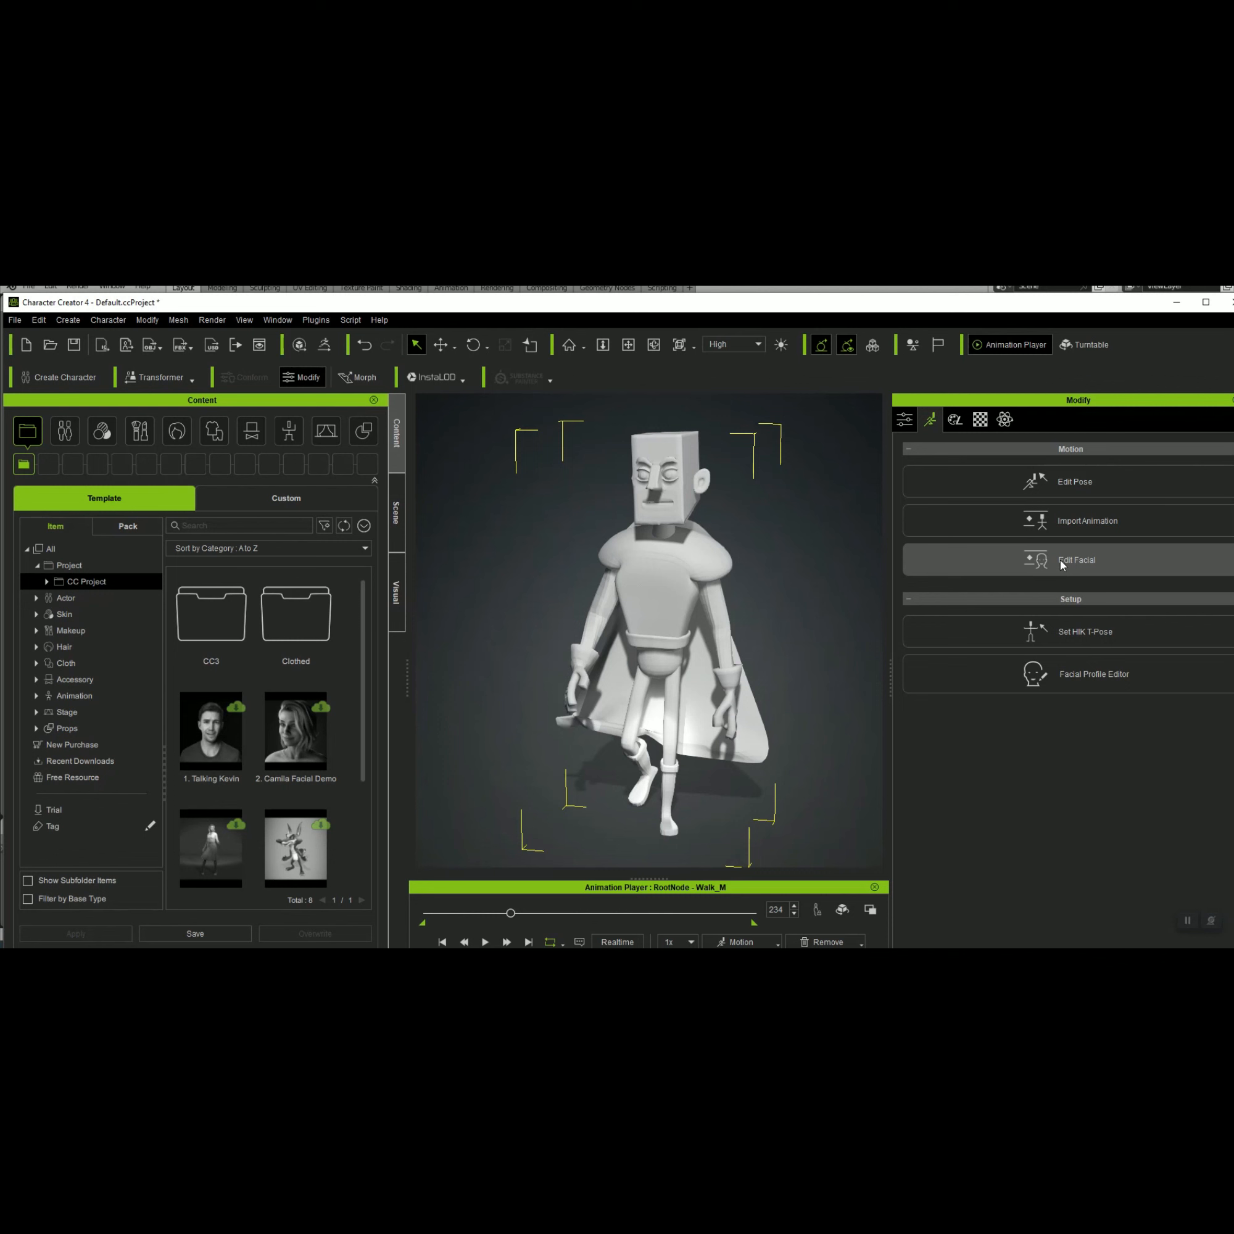
left_click(1067, 677)
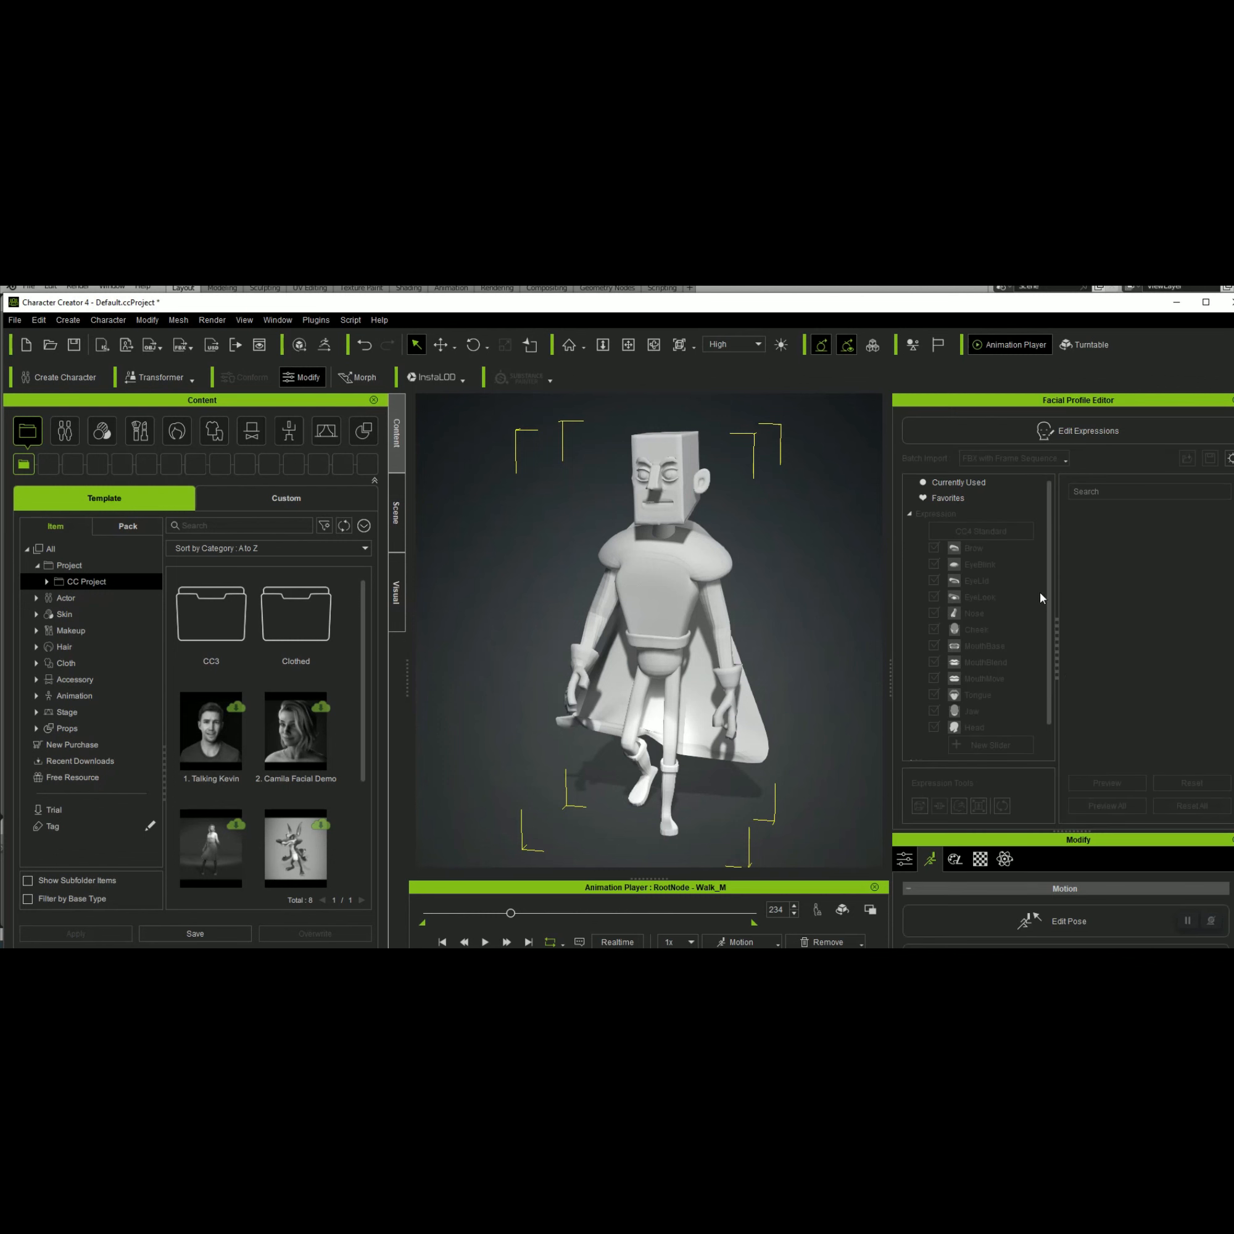
left_click(1049, 433)
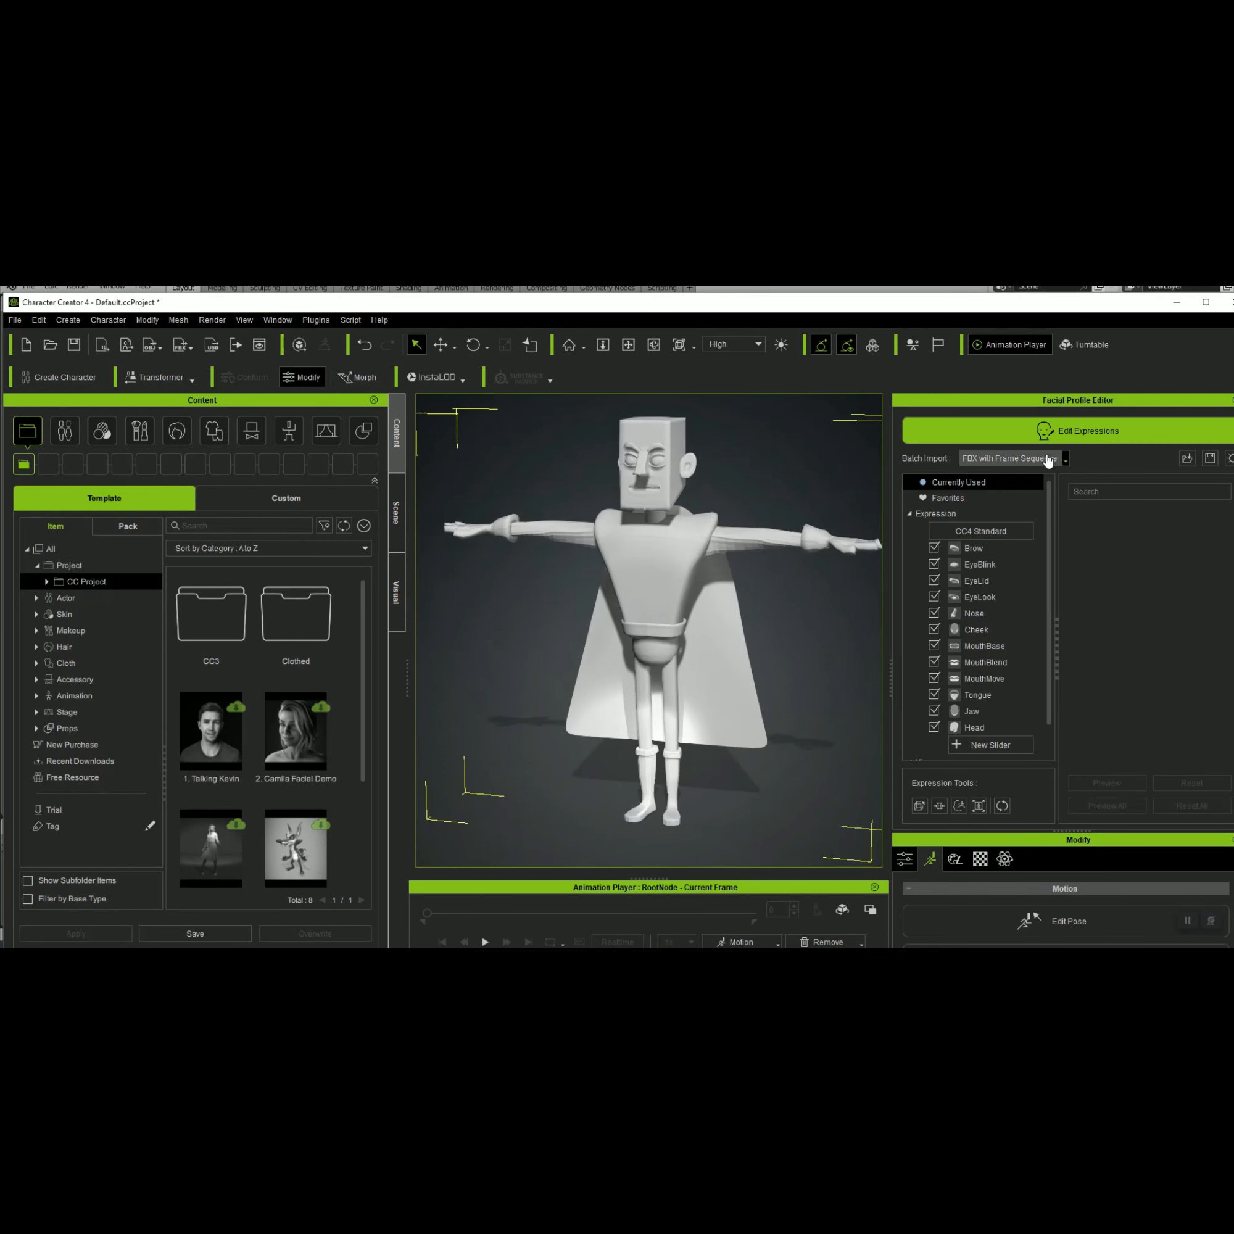
Look through the Brow and Tongue expression sliders in the Facial Profile Editor
left_click(977, 551)
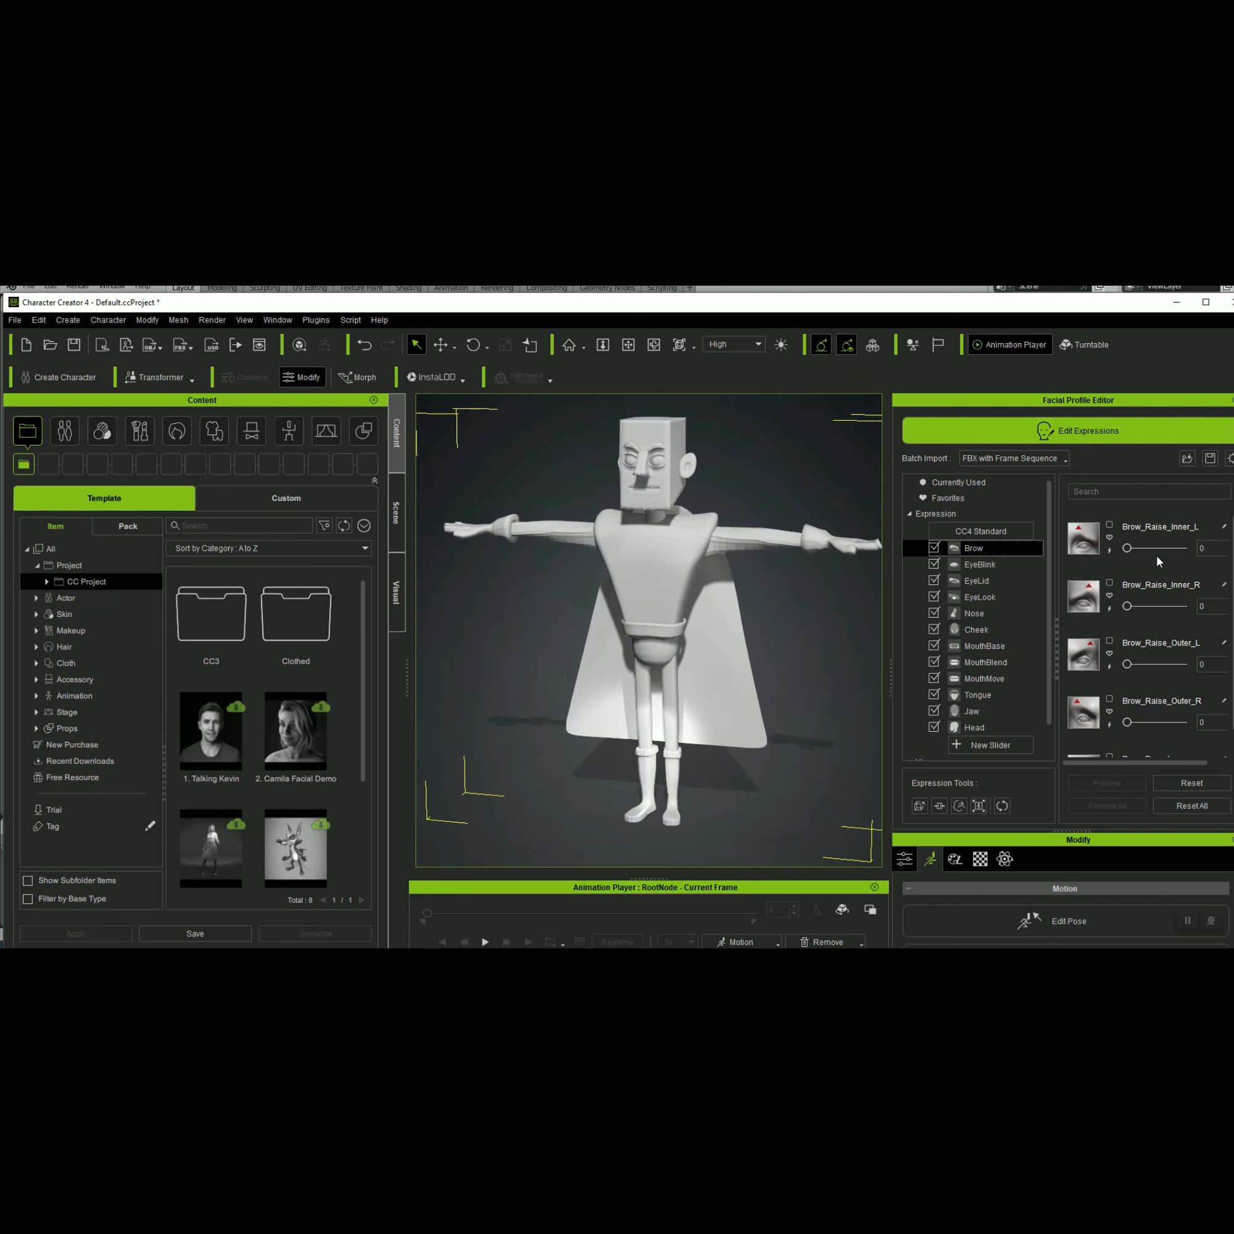
scroll(1172, 643, "down", 2)
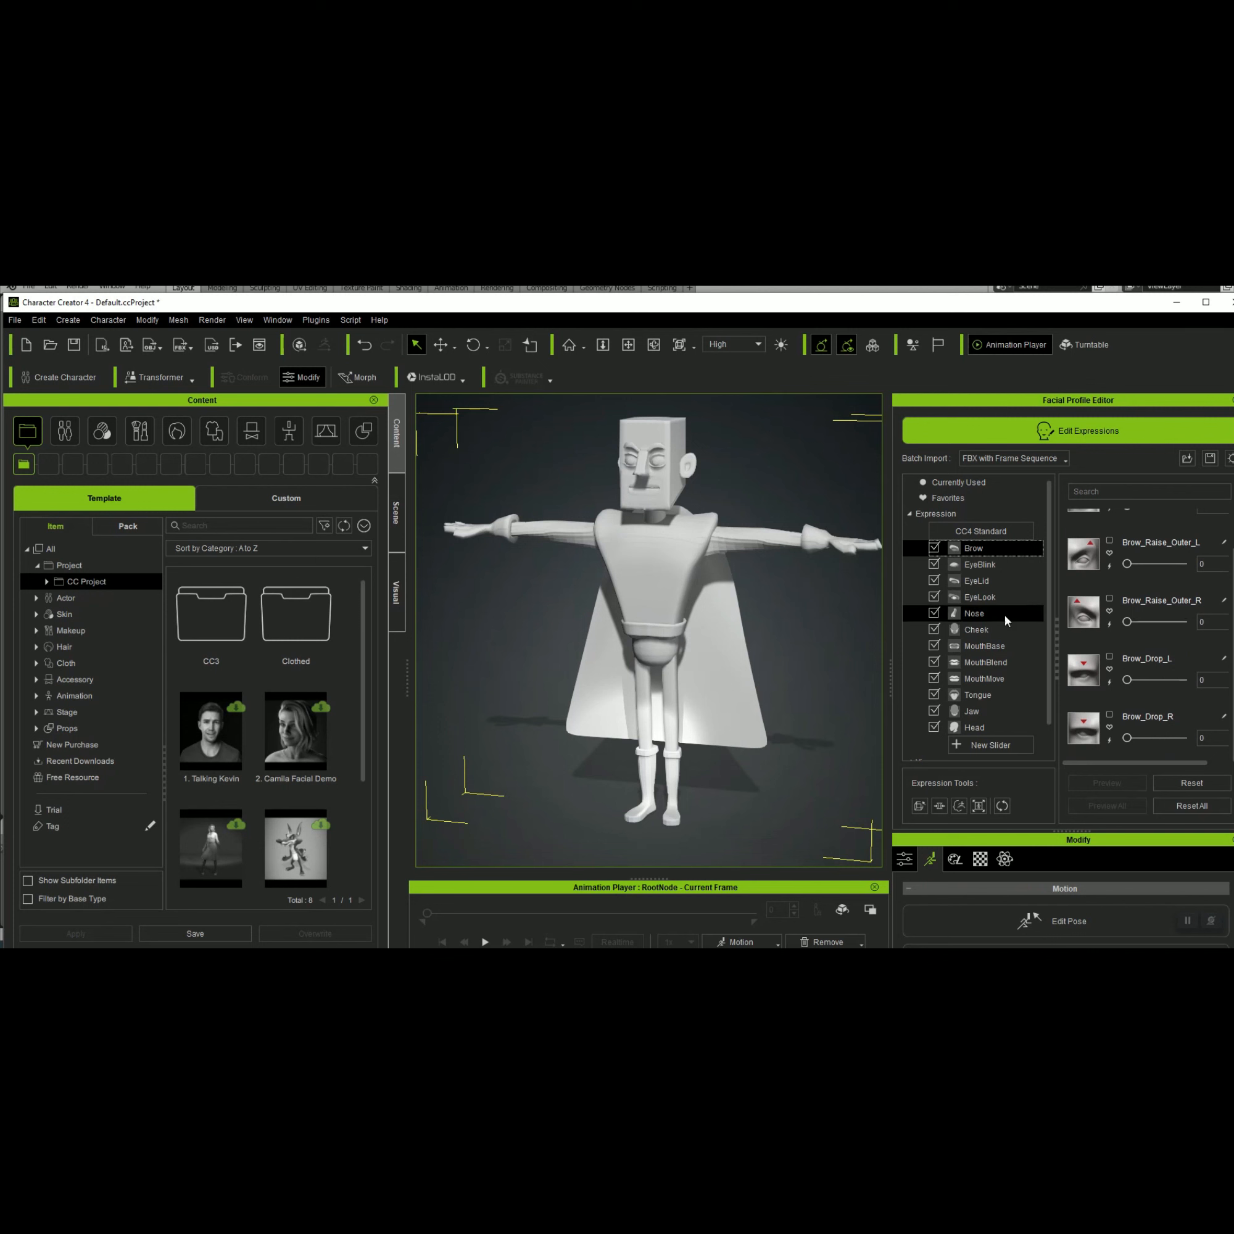
left_click(977, 694)
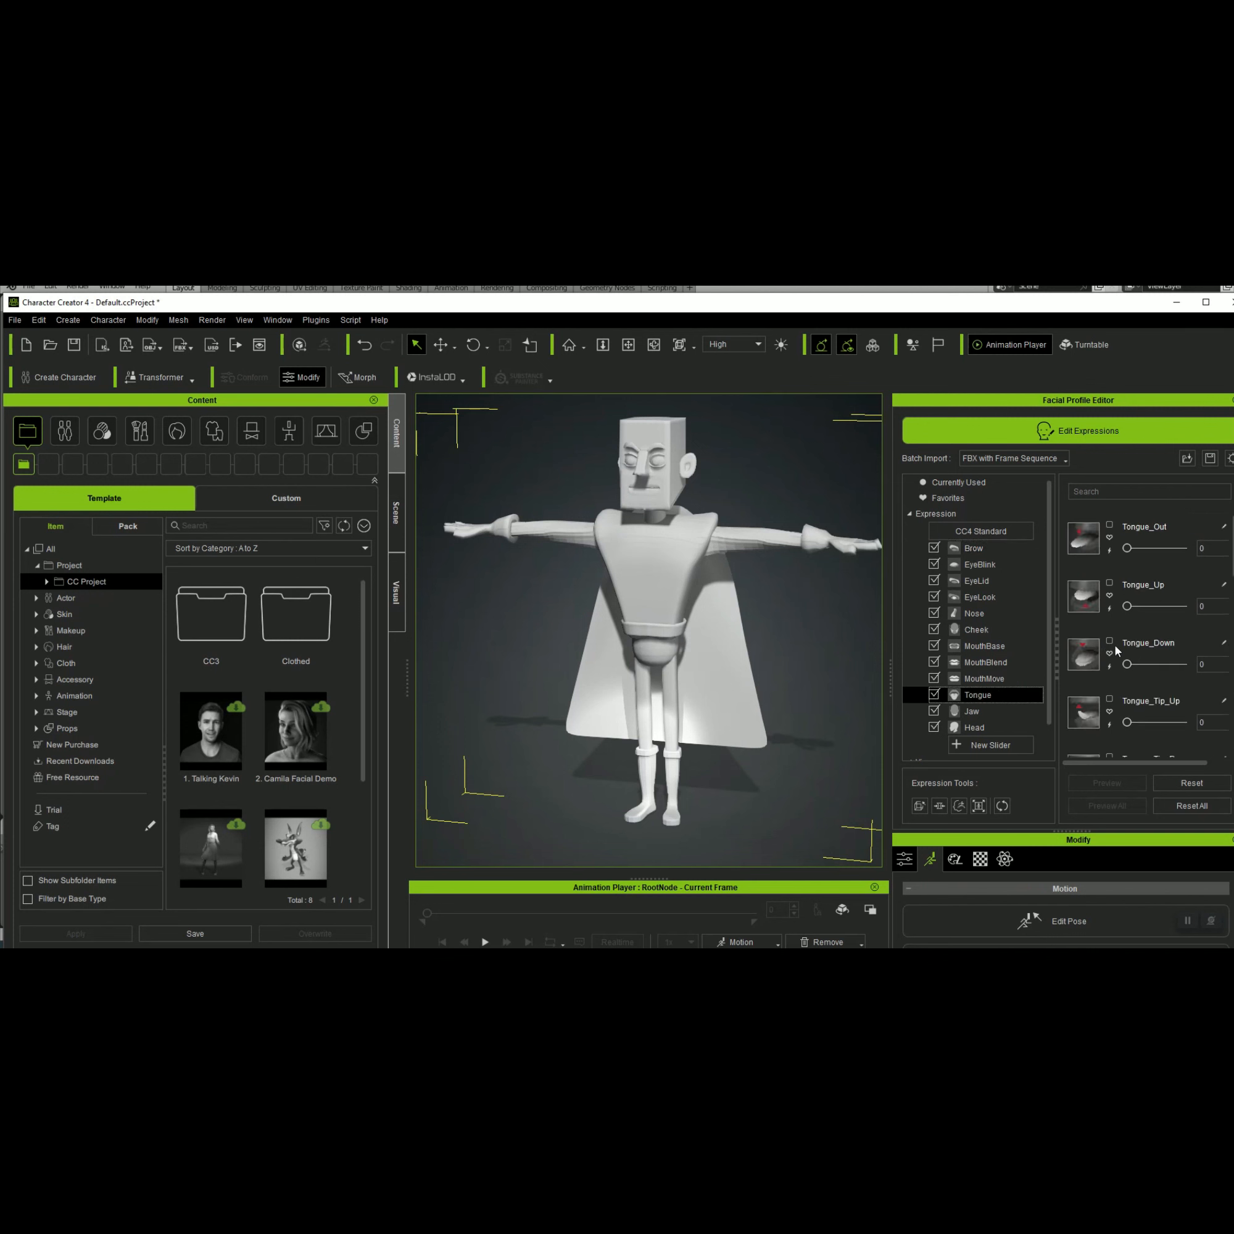
scroll(1130, 640, "down", 1)
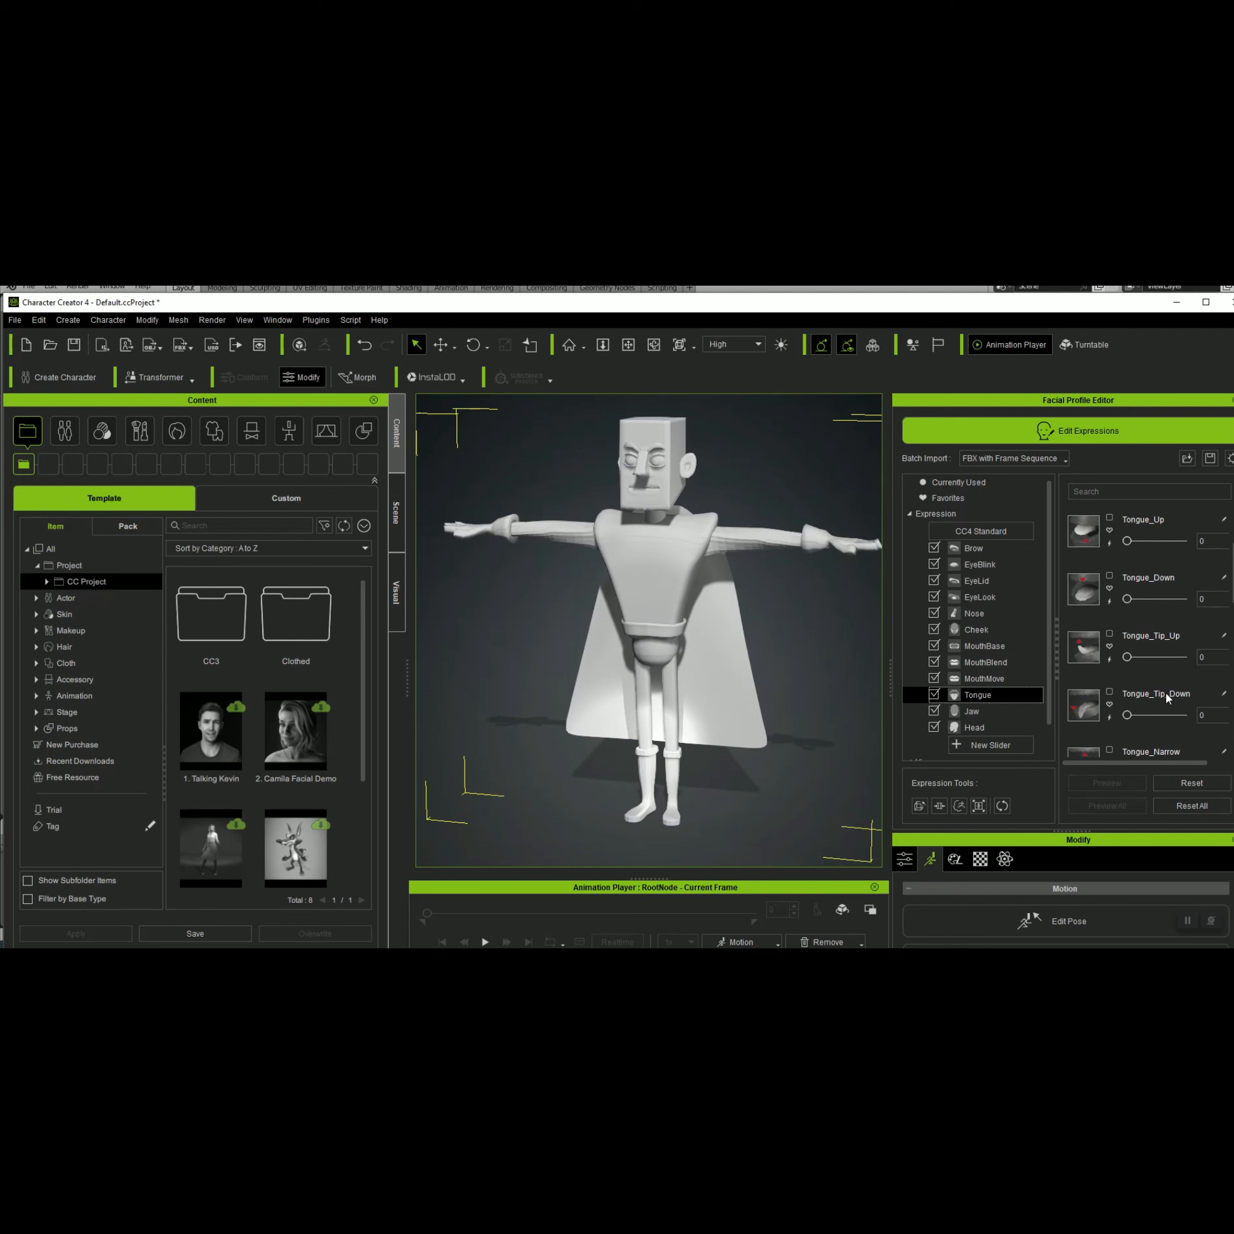
scroll(1168, 698, "down", 1)
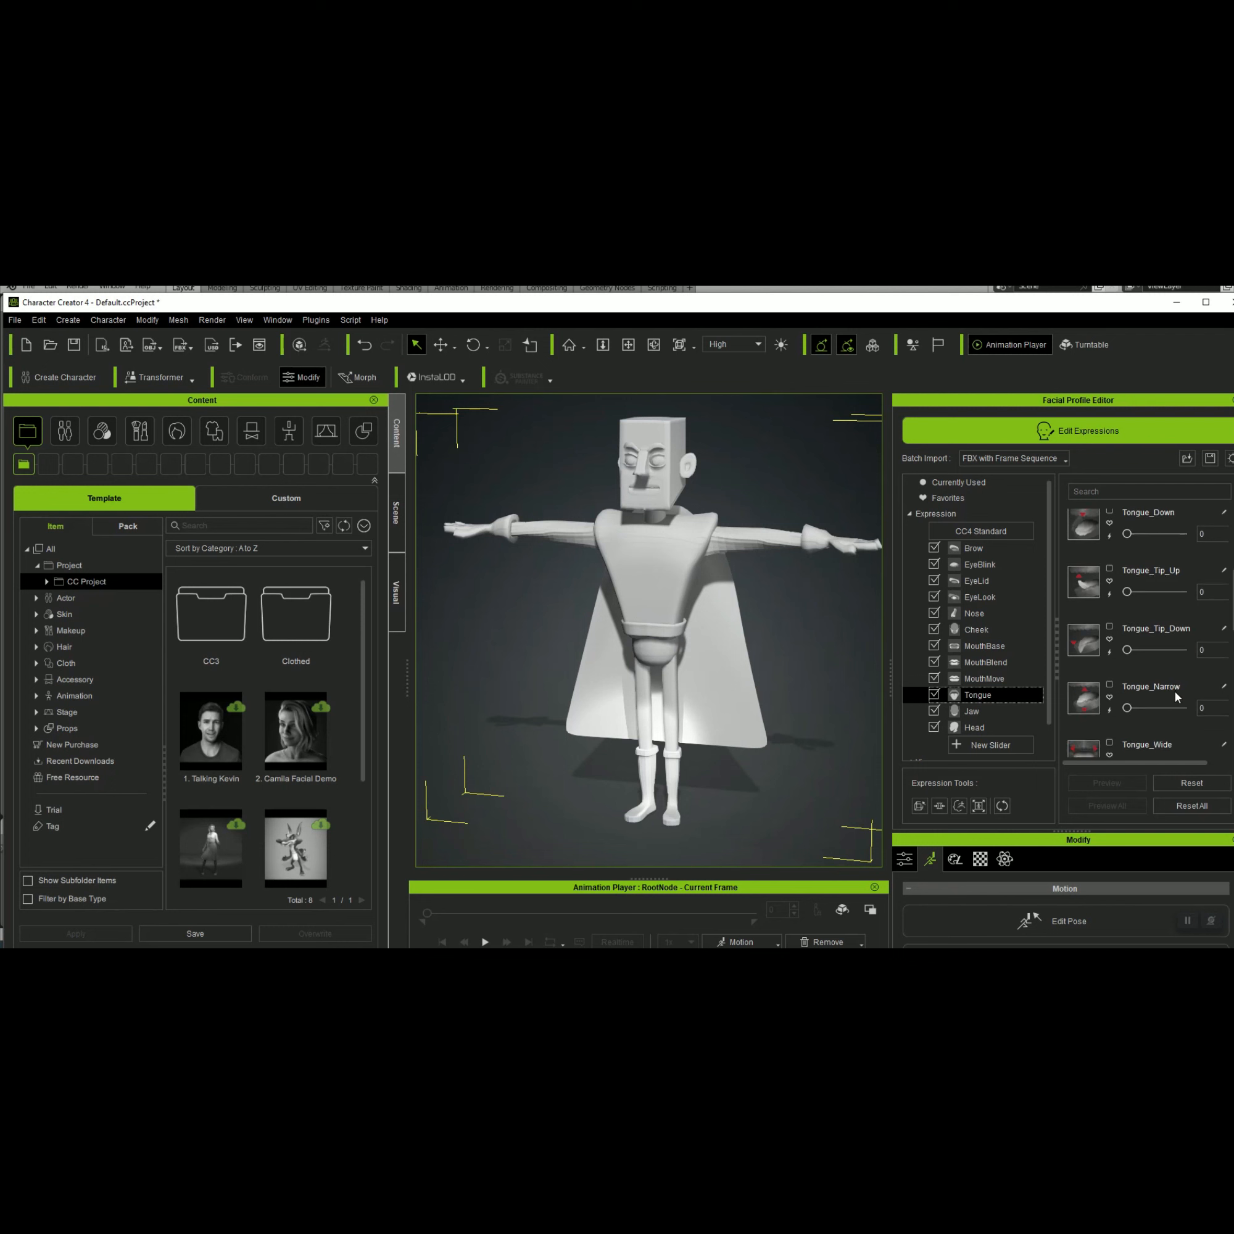
scroll(1172, 698, "down", 4)
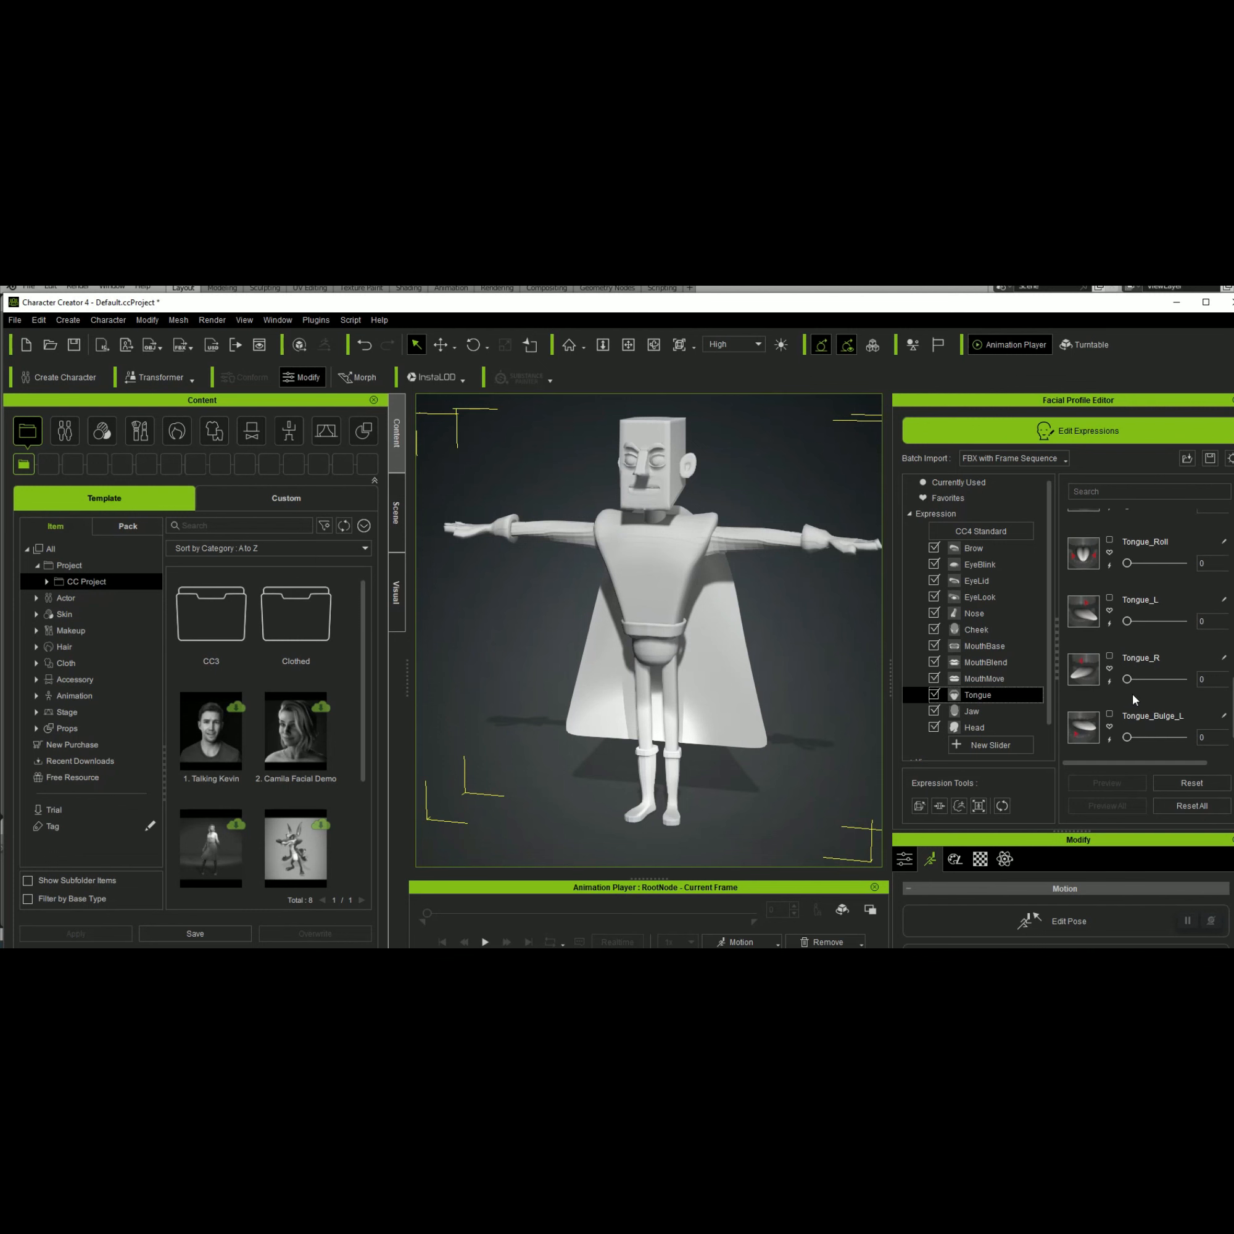
Examine the MouthMove expression sliders, from the mouth shrug sliders to the upper and lower lip ones
left_click(1003, 681)
left_click(996, 666)
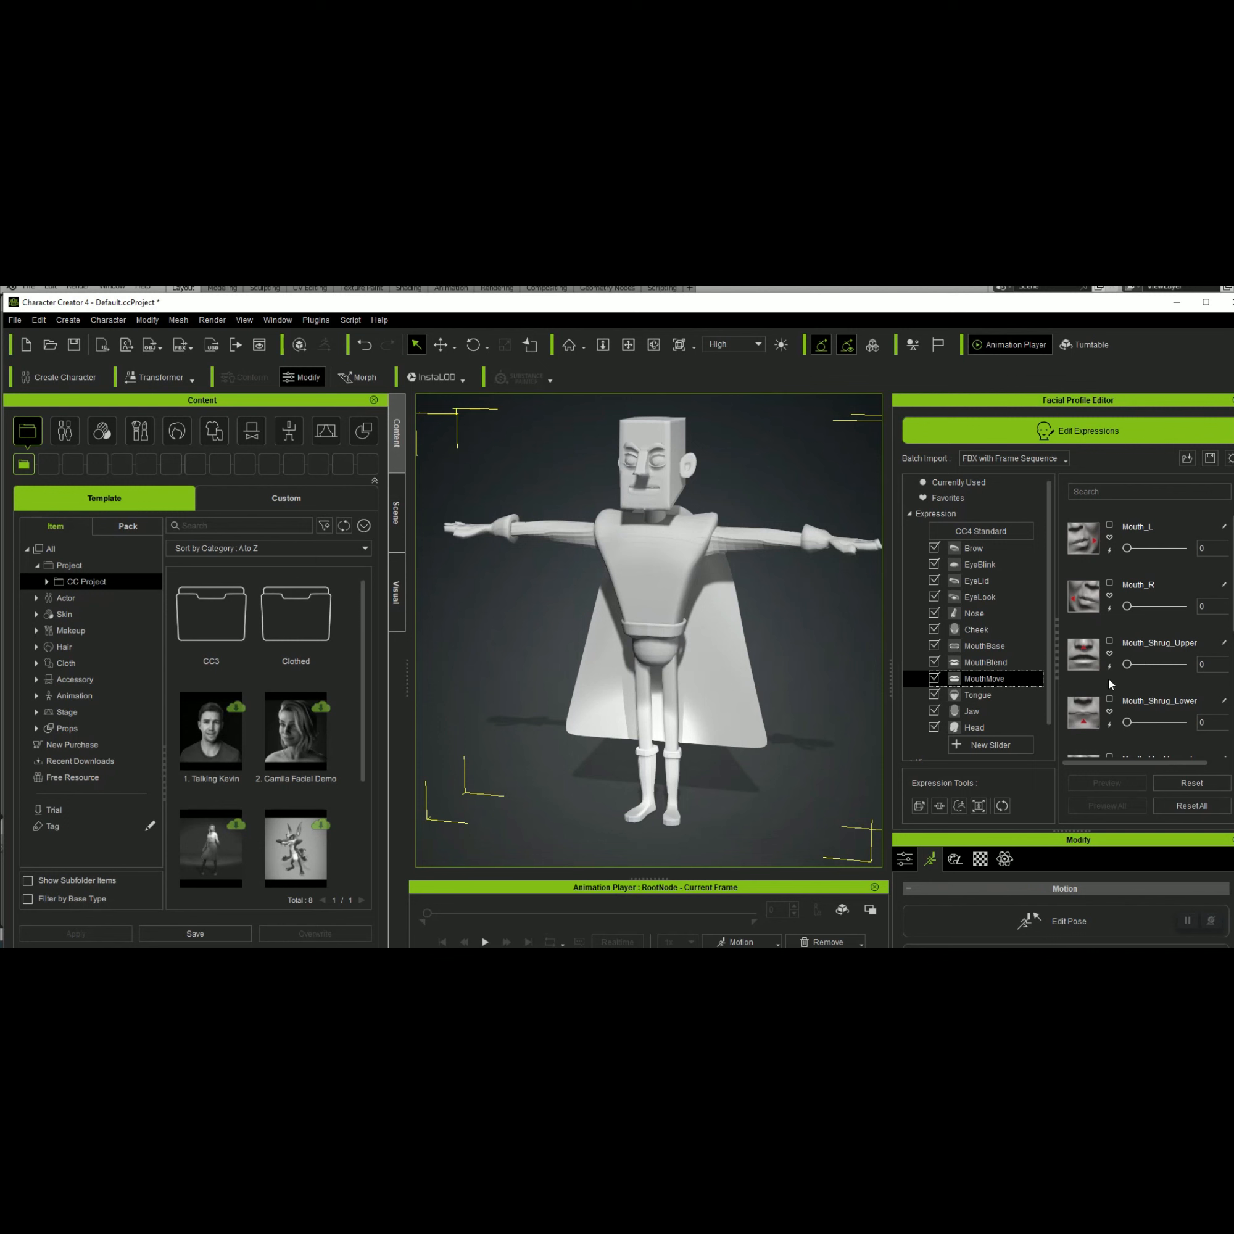
scroll(1092, 665, "down", 2)
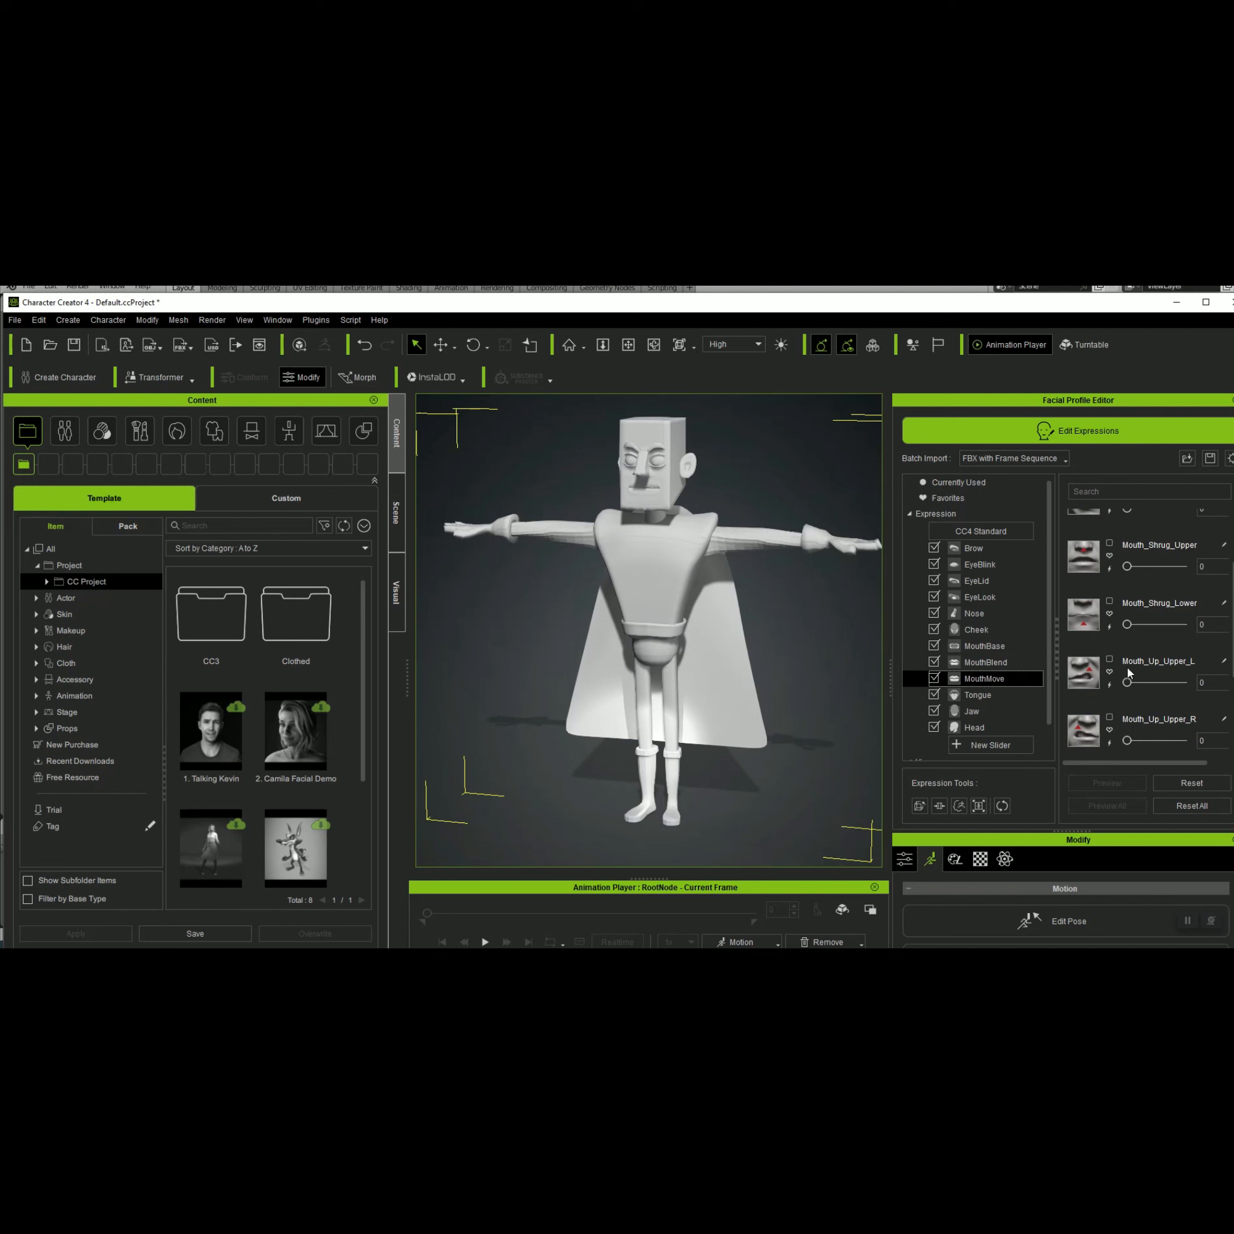
scroll(1128, 673, "down", 1)
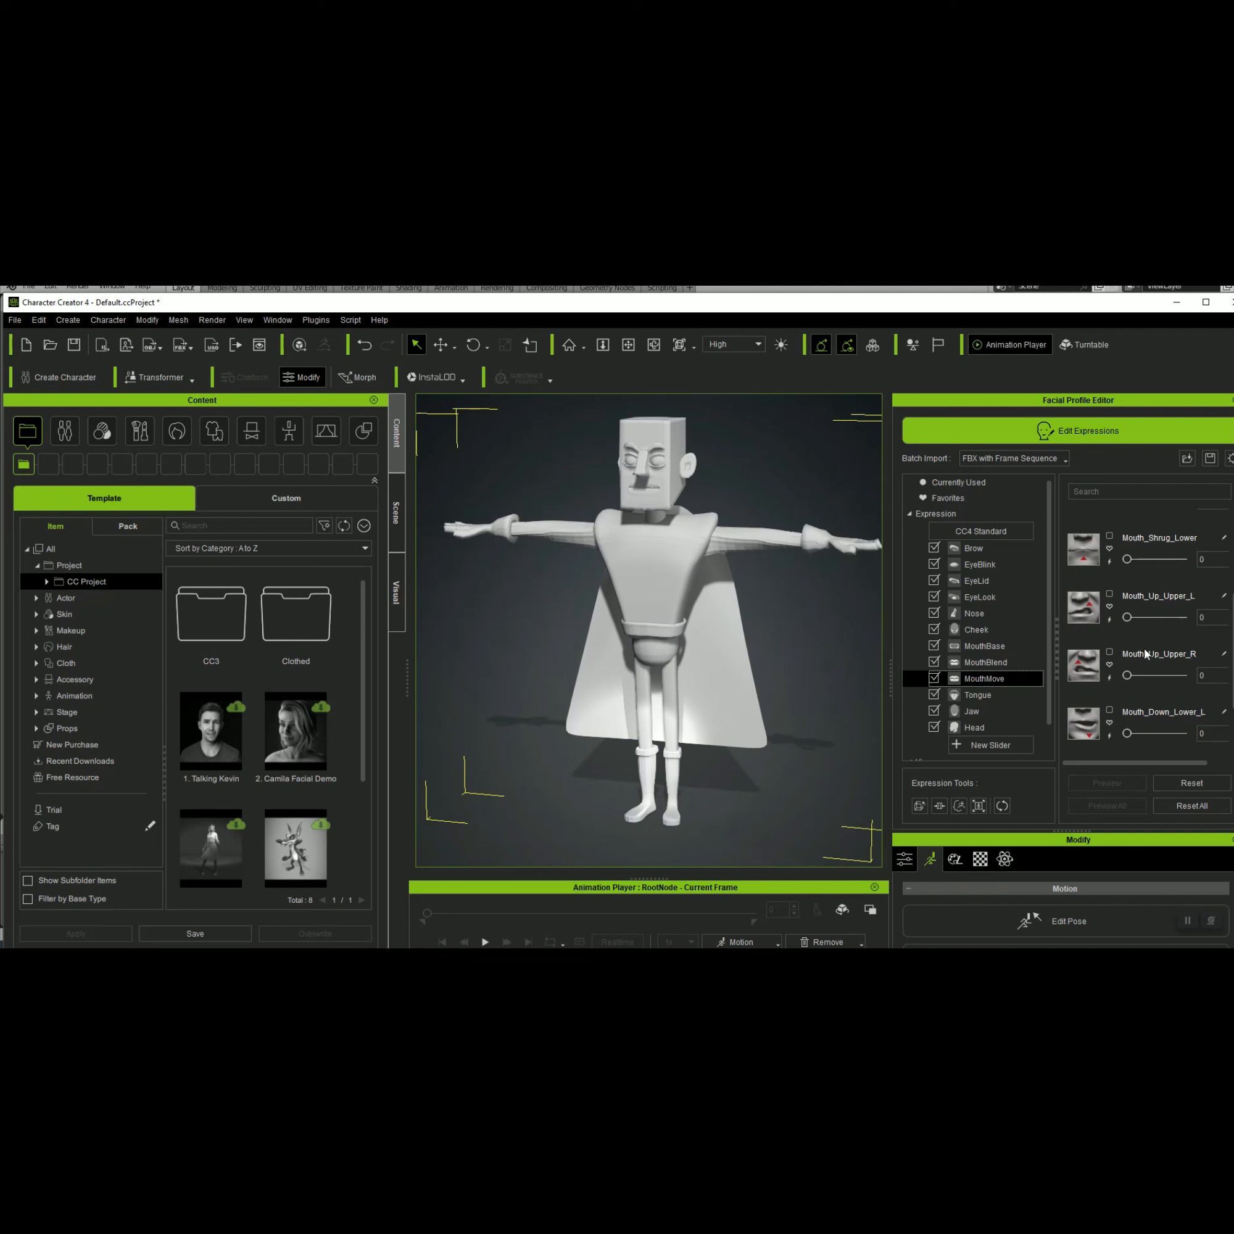
scroll(1105, 726, "down", 1)
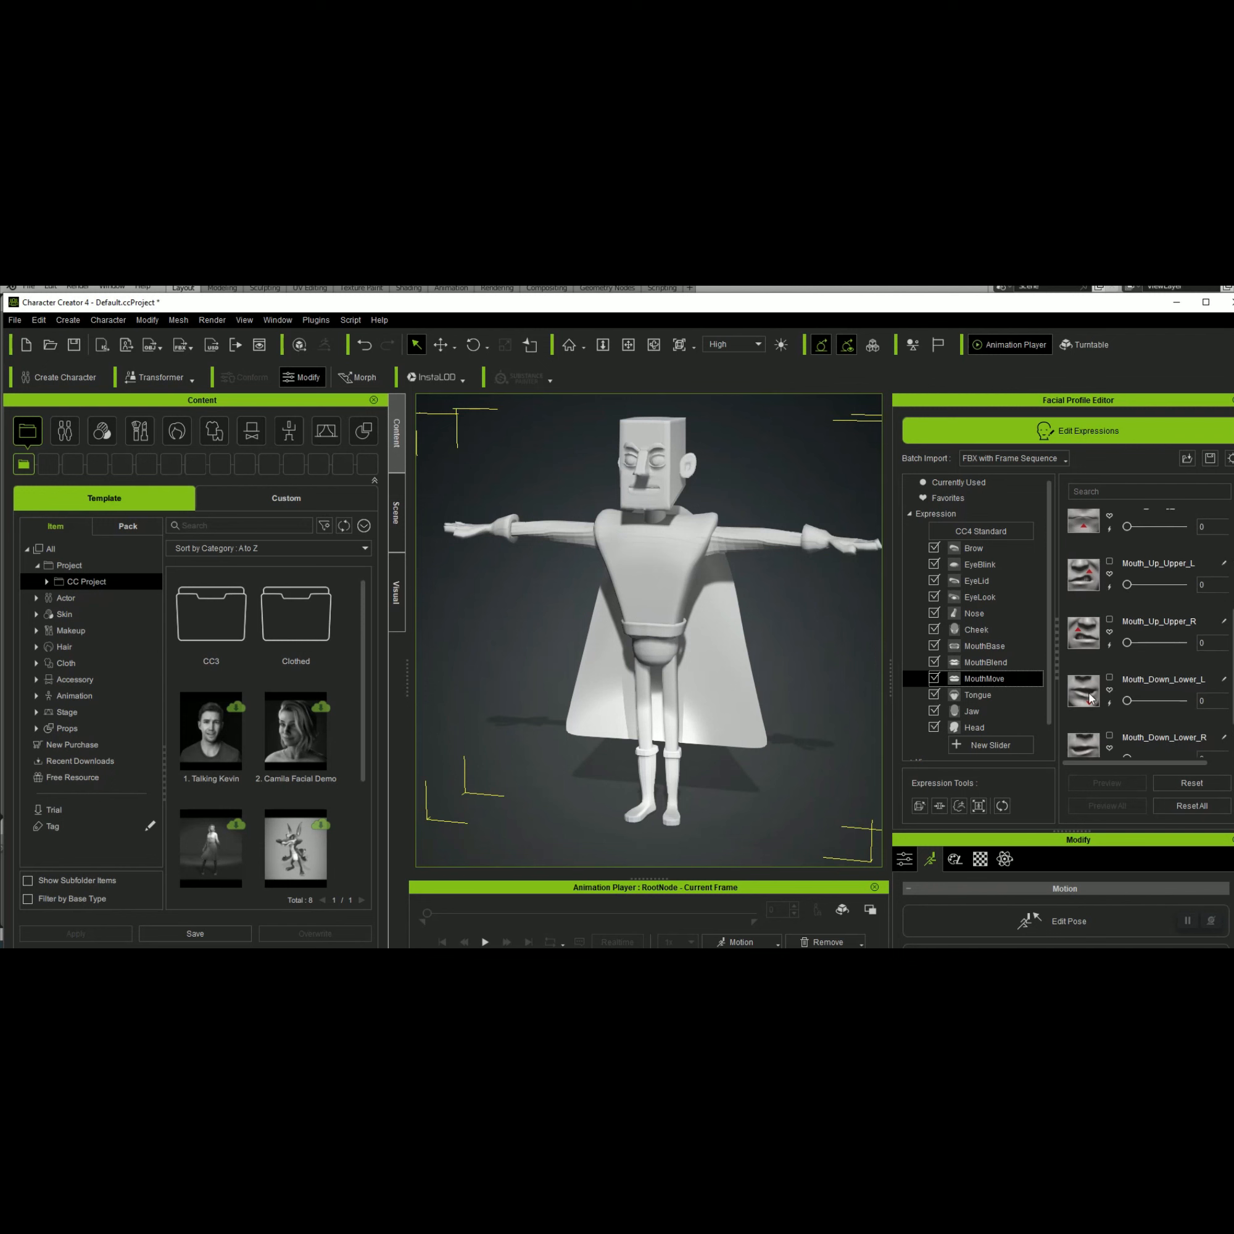
scroll(1089, 697, "down", 3)
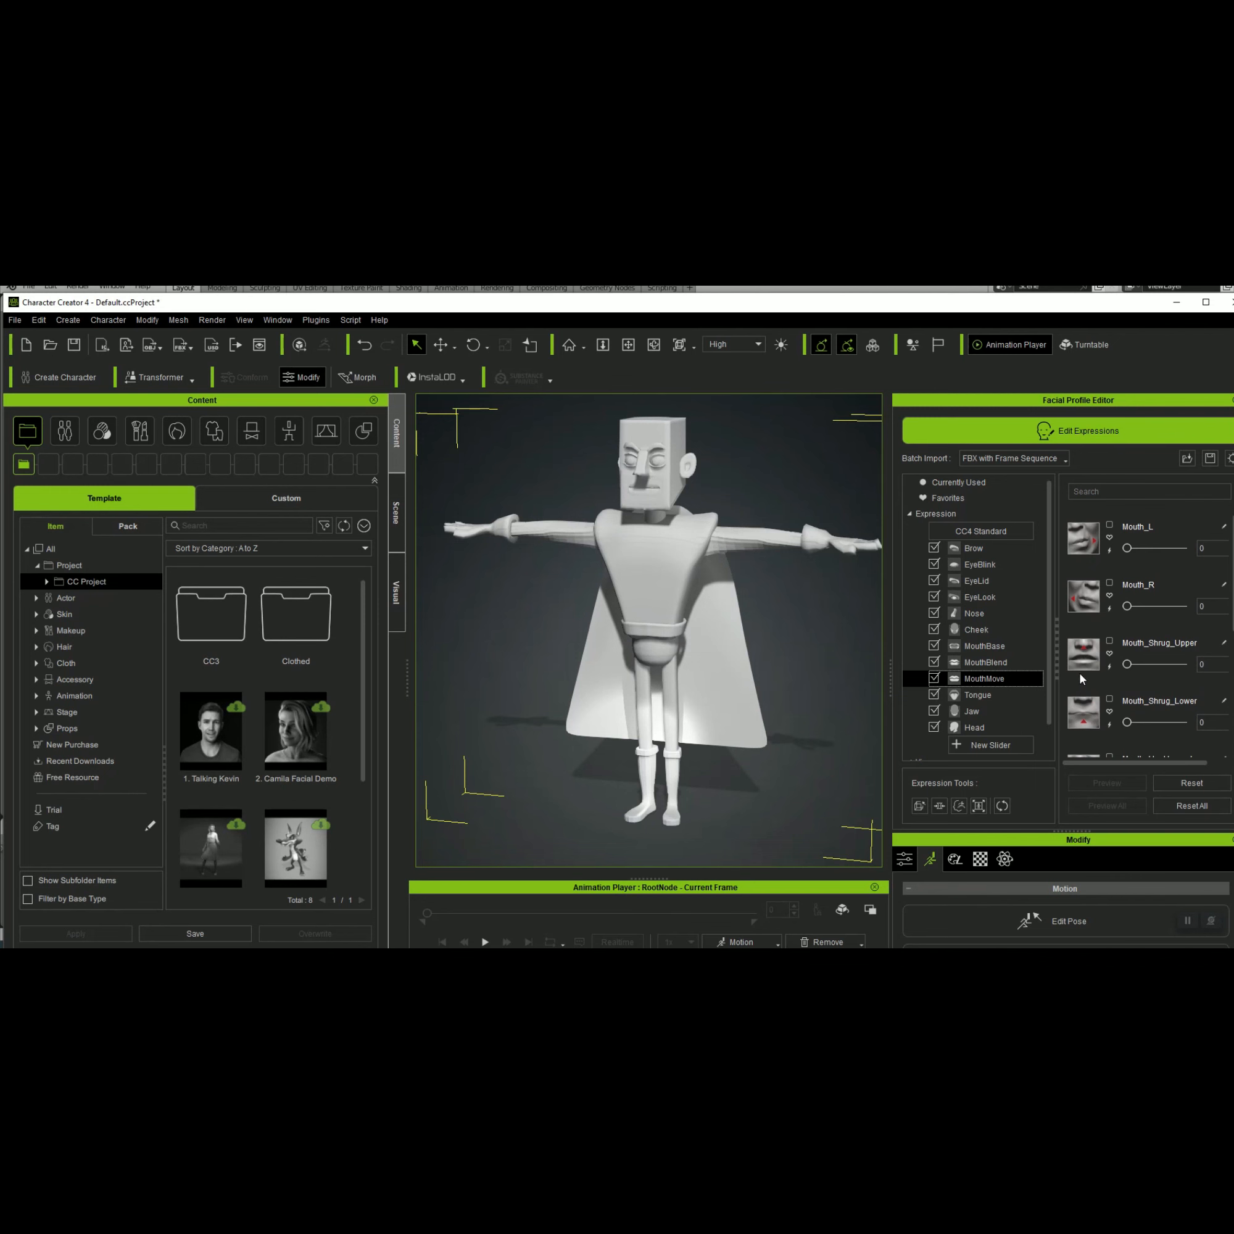
scroll(1088, 630, "down", 3)
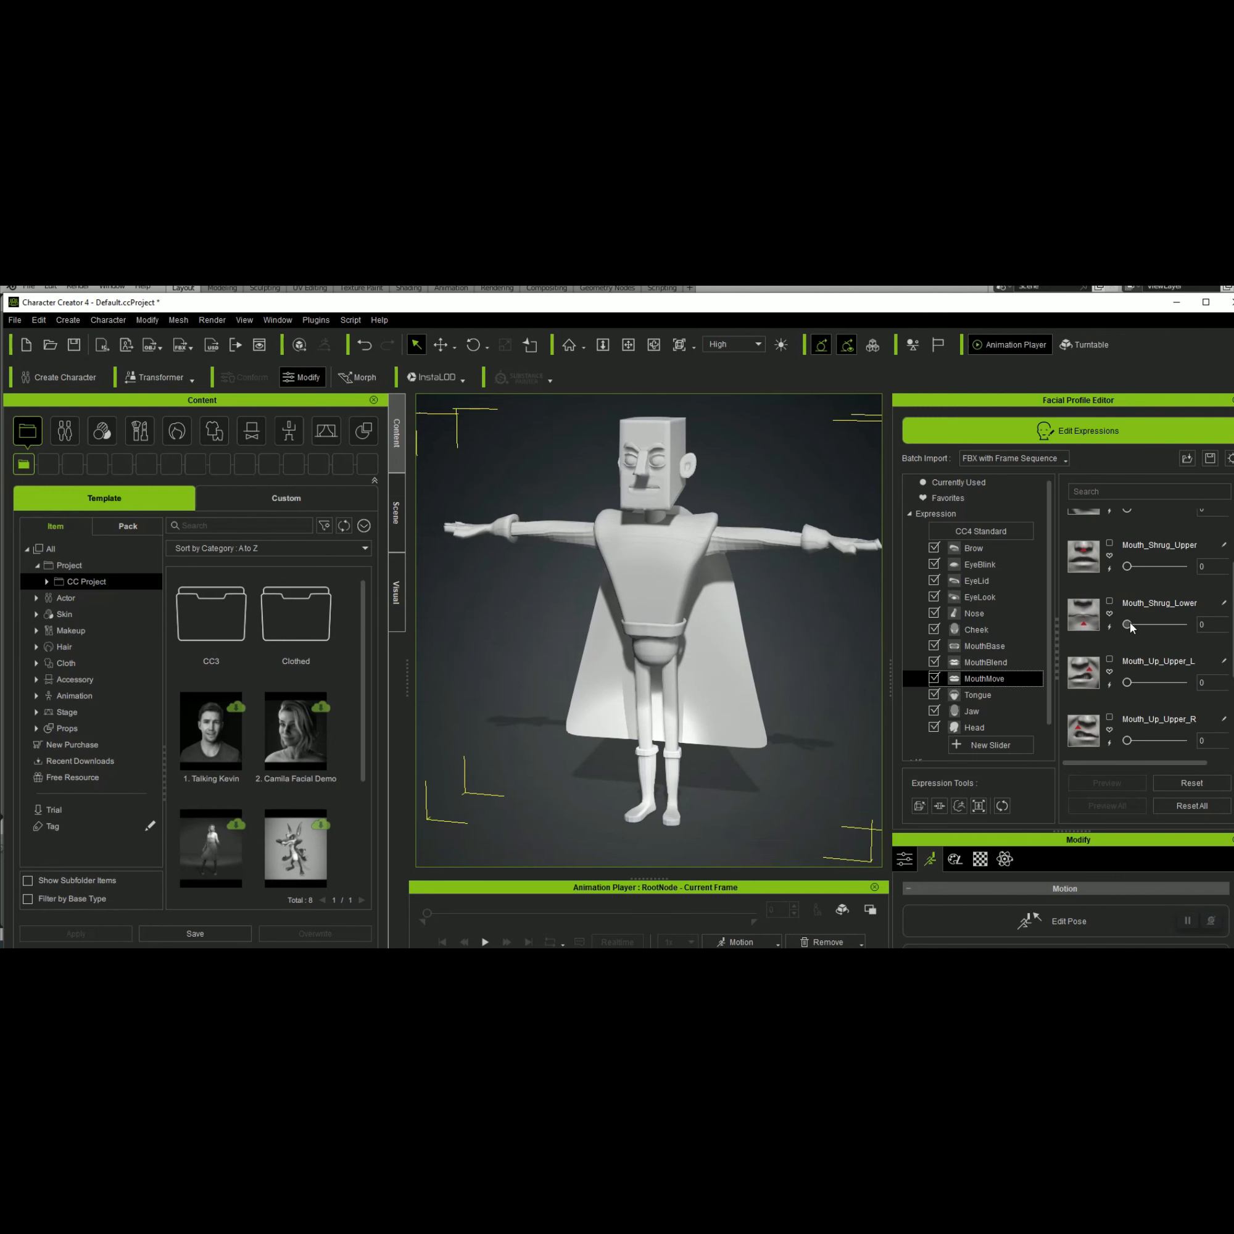
scroll(1128, 628, "down", 3)
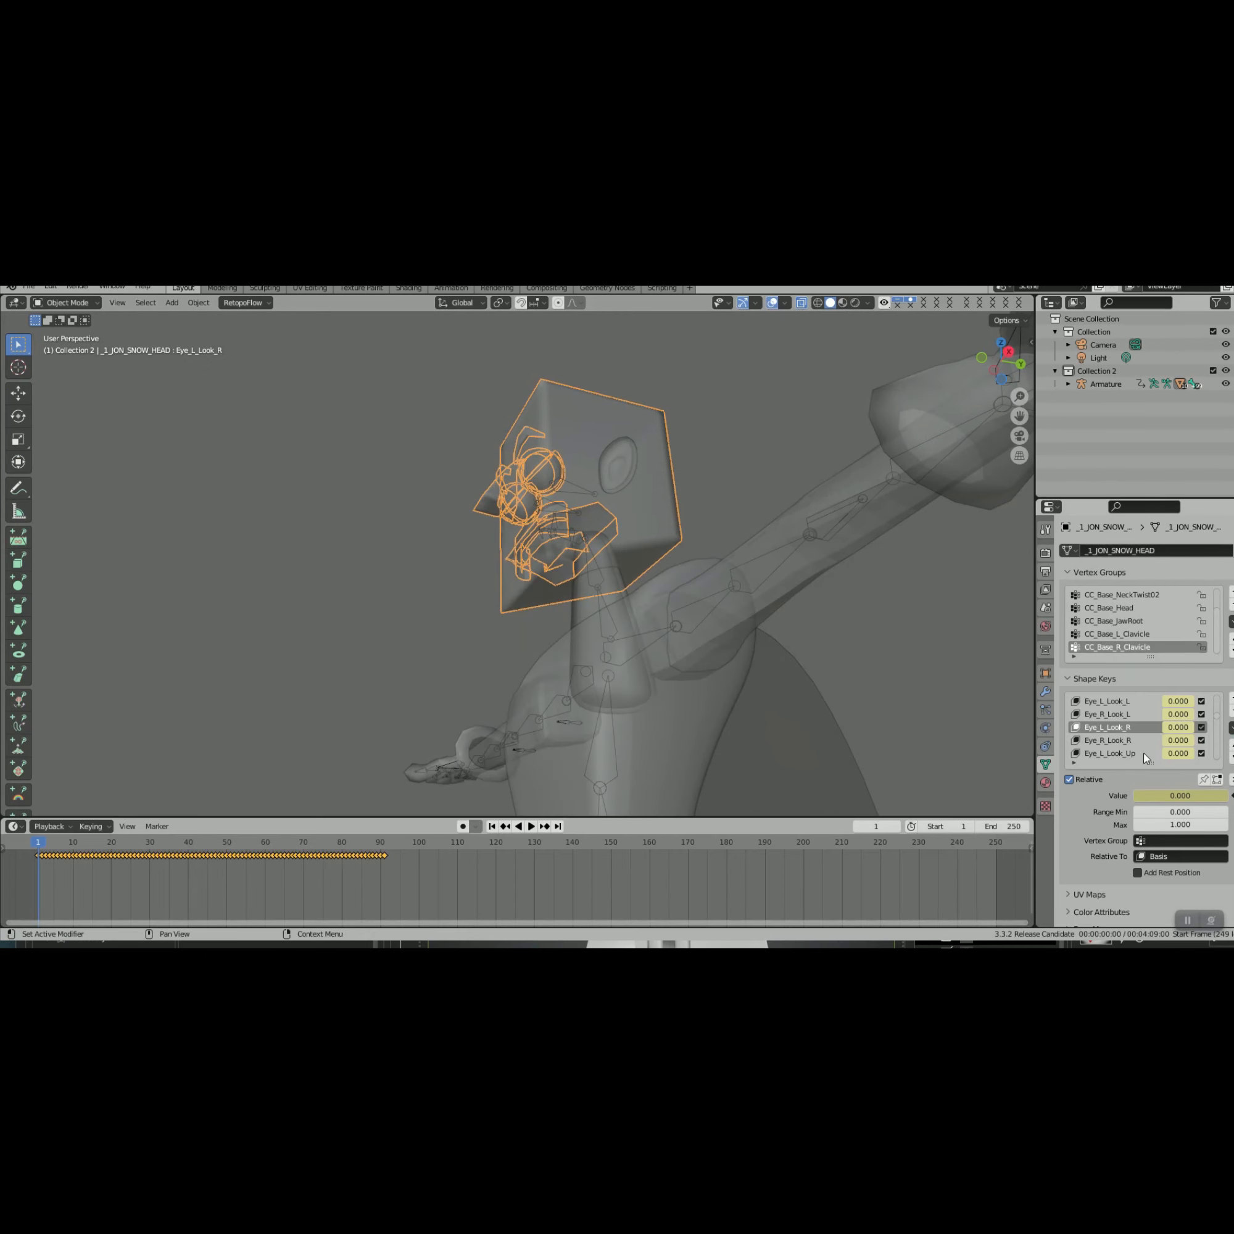
Switch to Blender and make Mouth_Roll_In_Upper the head mesh's active shape key
scroll(1144, 755, "down", 10)
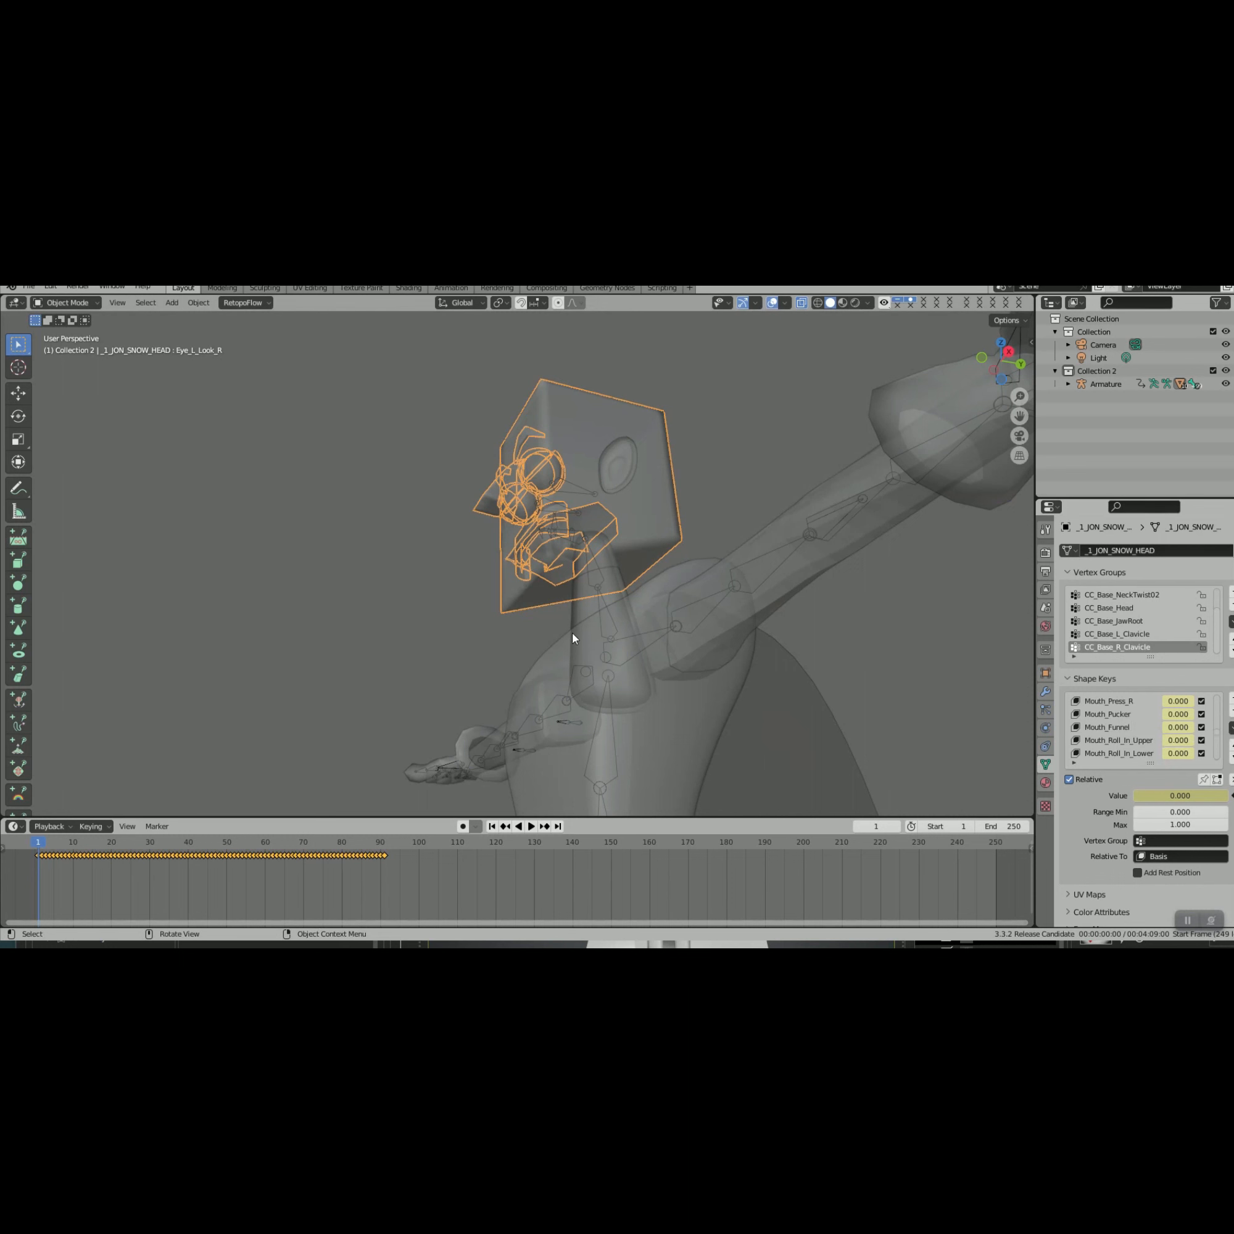
middle_click_drag(471, 540, 1011, 615)
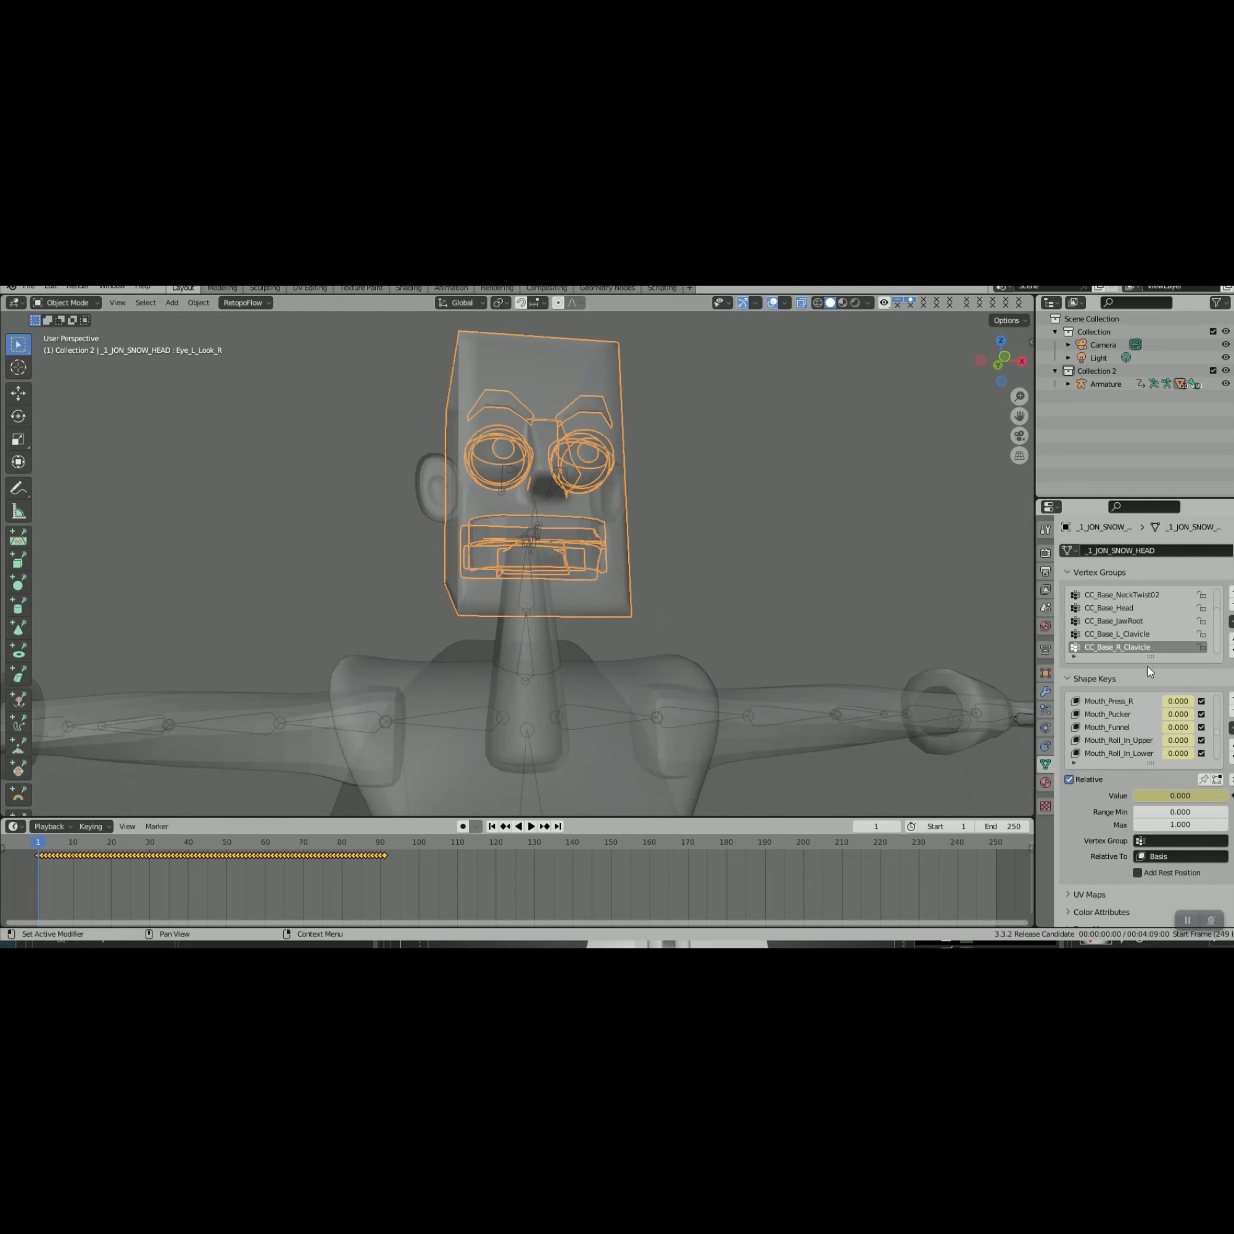
left_click(1121, 728)
left_click(1117, 743)
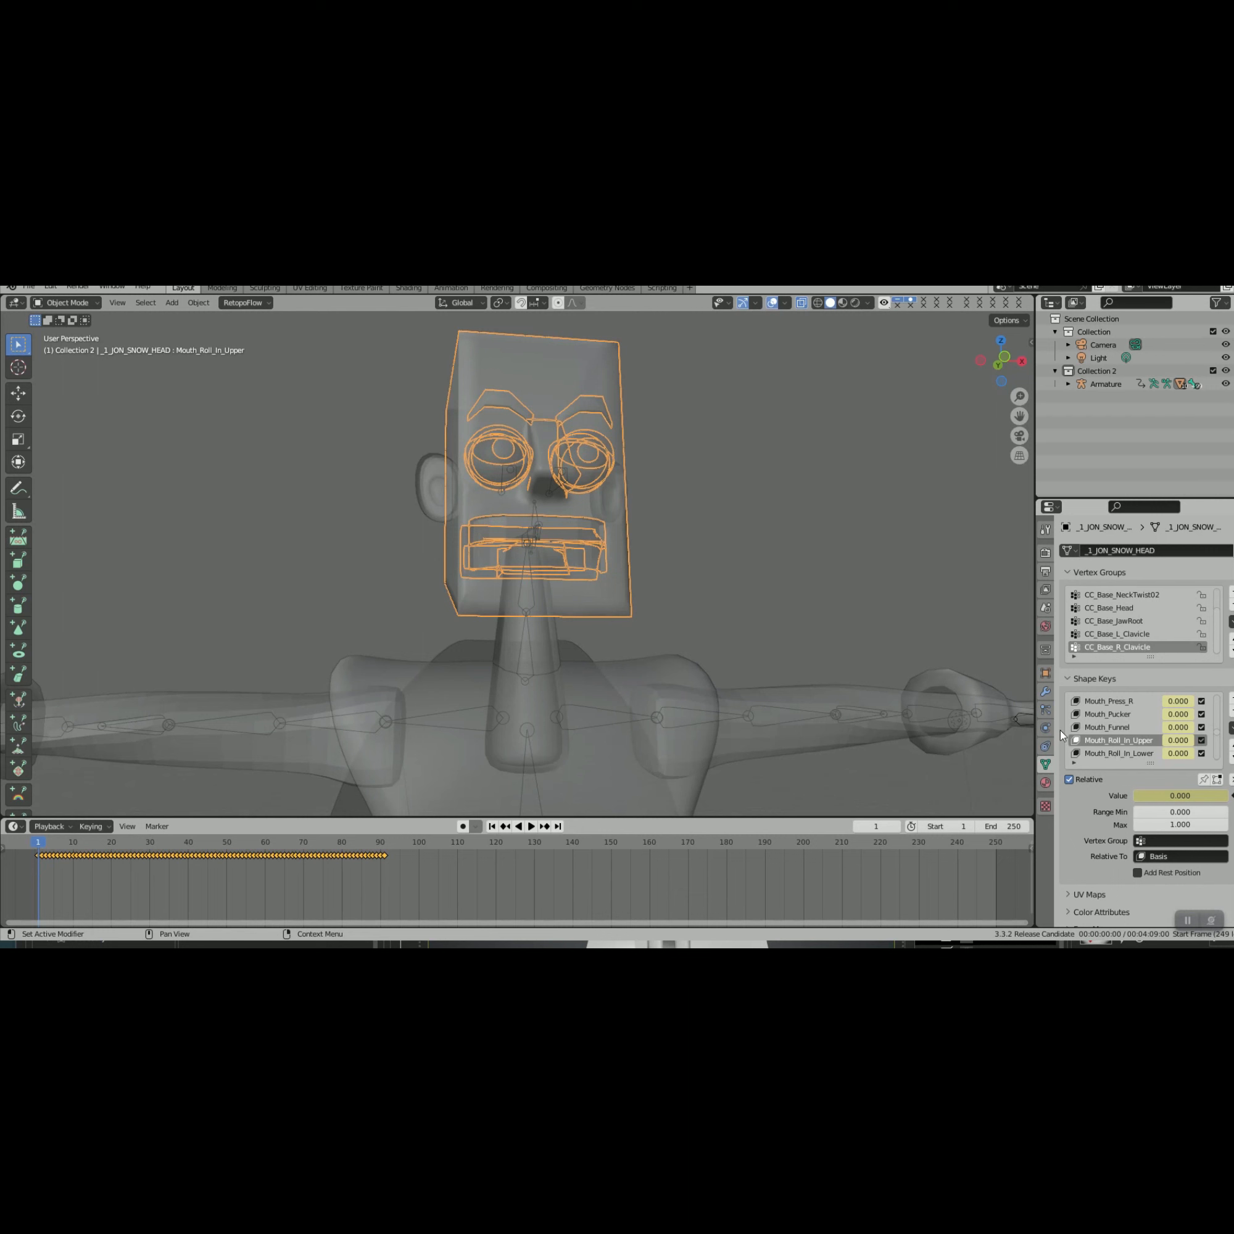
Look through the head mesh's jaw and head-movement shape keys and view the mouth area up close
scroll(1134, 734, "down", 10)
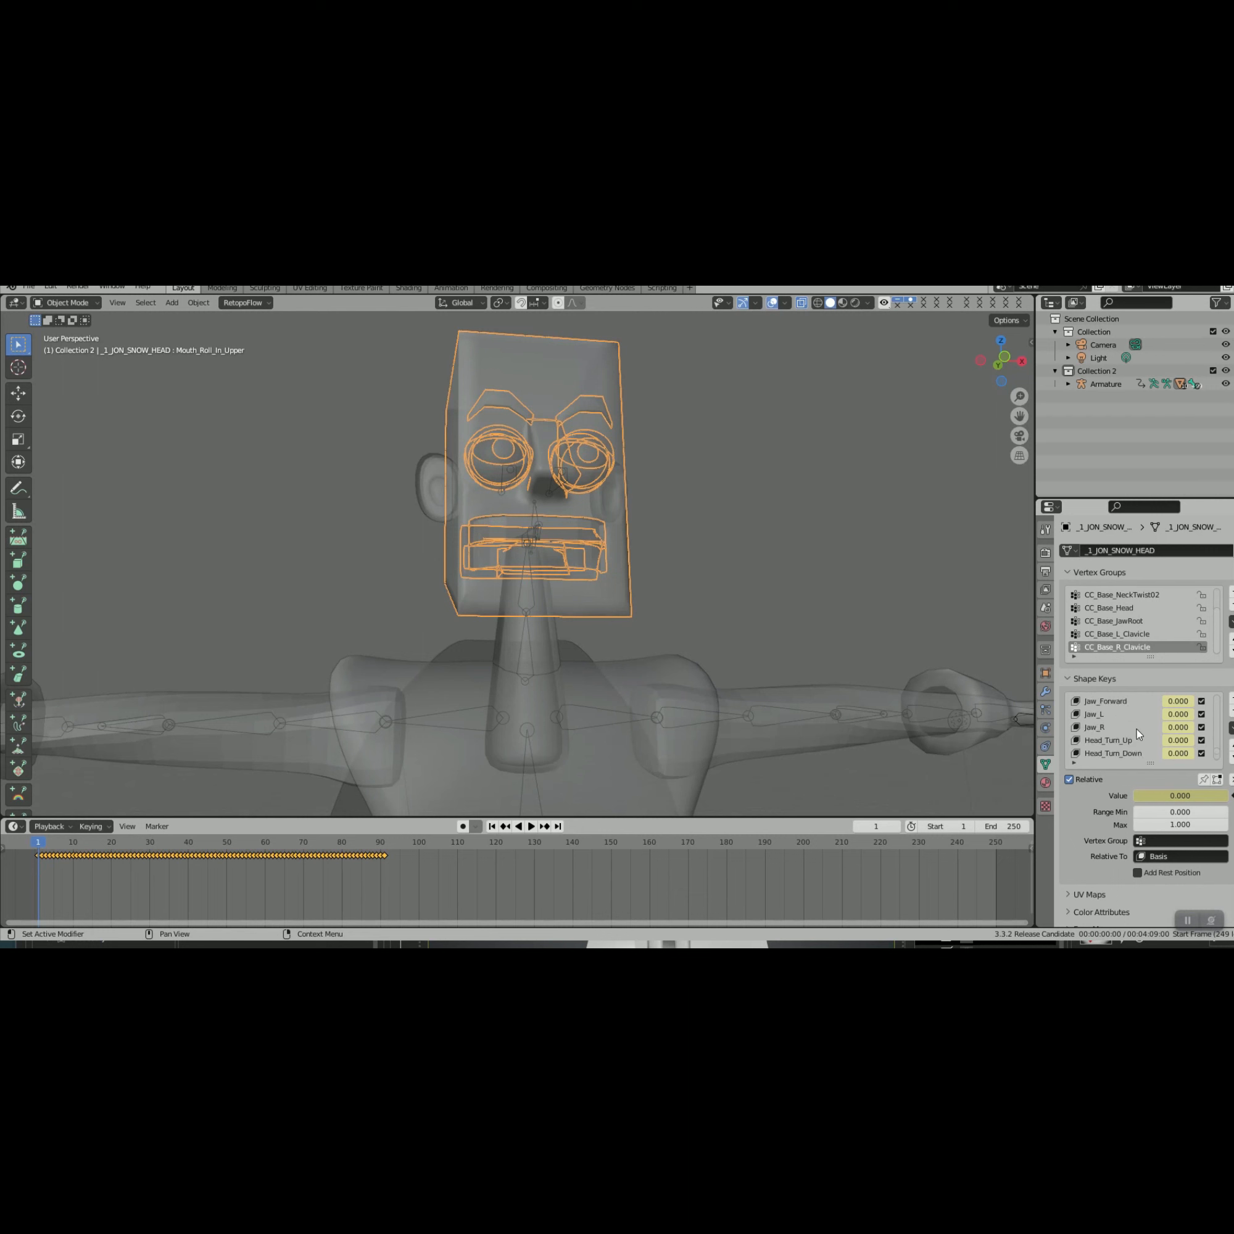
scroll(1128, 735, "down", 8)
scroll(719, 402, "up", 4)
middle_click_drag(718, 399, 680, 408)
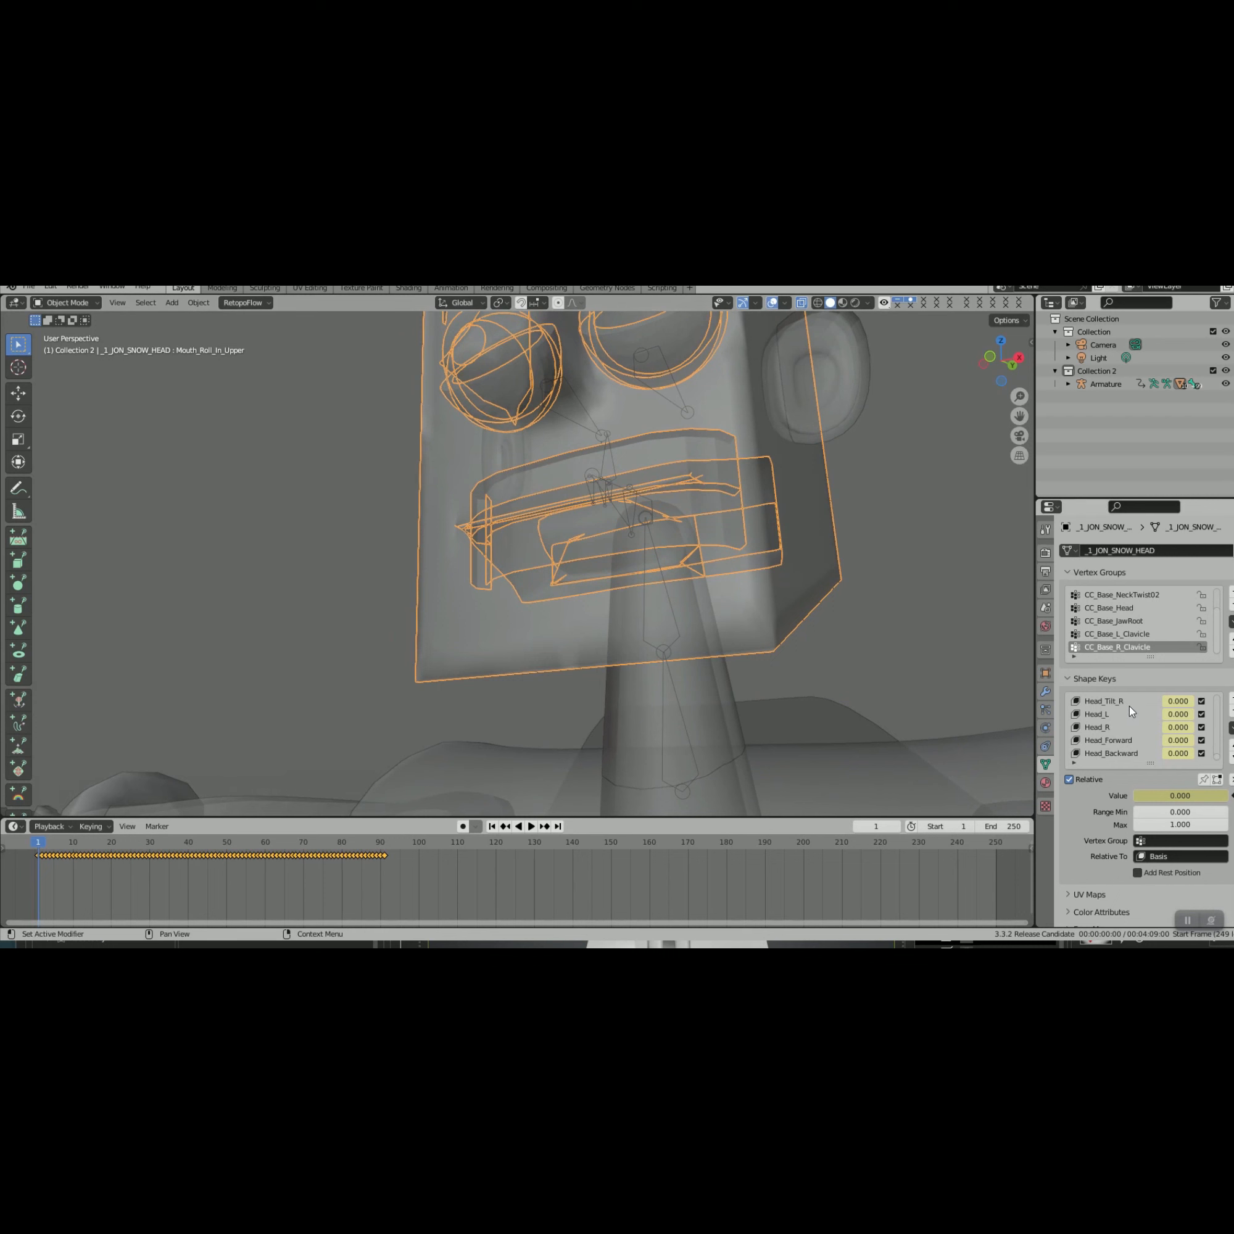
scroll(668, 532, "down", 4)
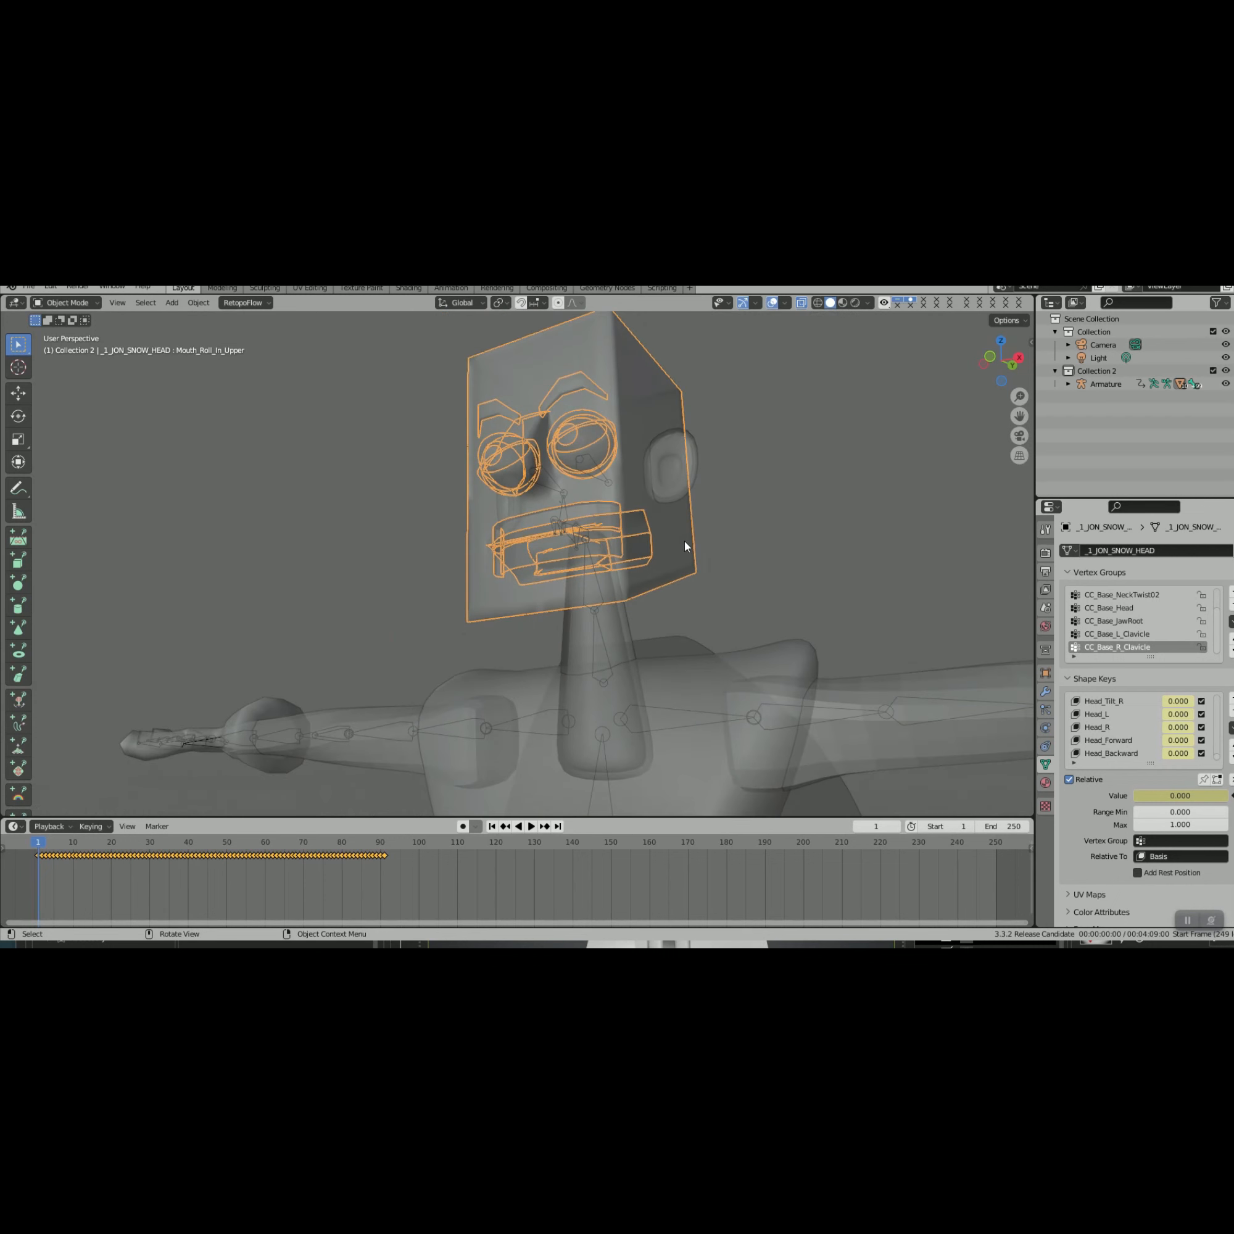
middle_click_drag(685, 549, 755, 549)
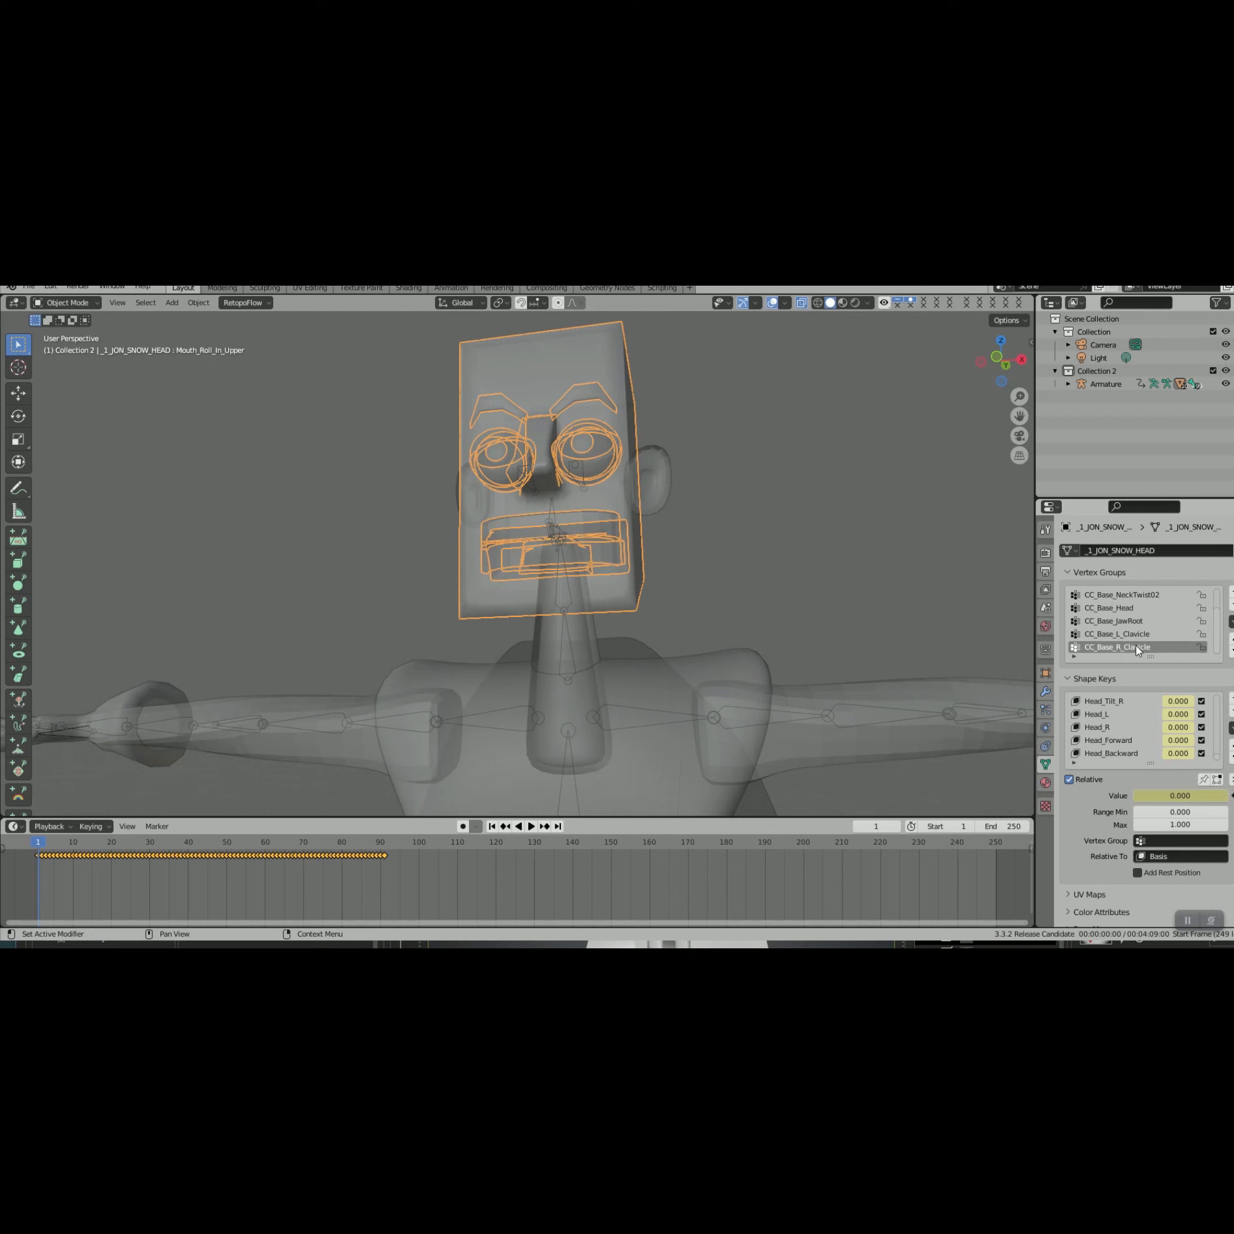
Review the head mesh's mouth, tongue and head shape keys while examining the face from the front
scroll(1141, 726, "up", 5)
scroll(1141, 730, "down", 10)
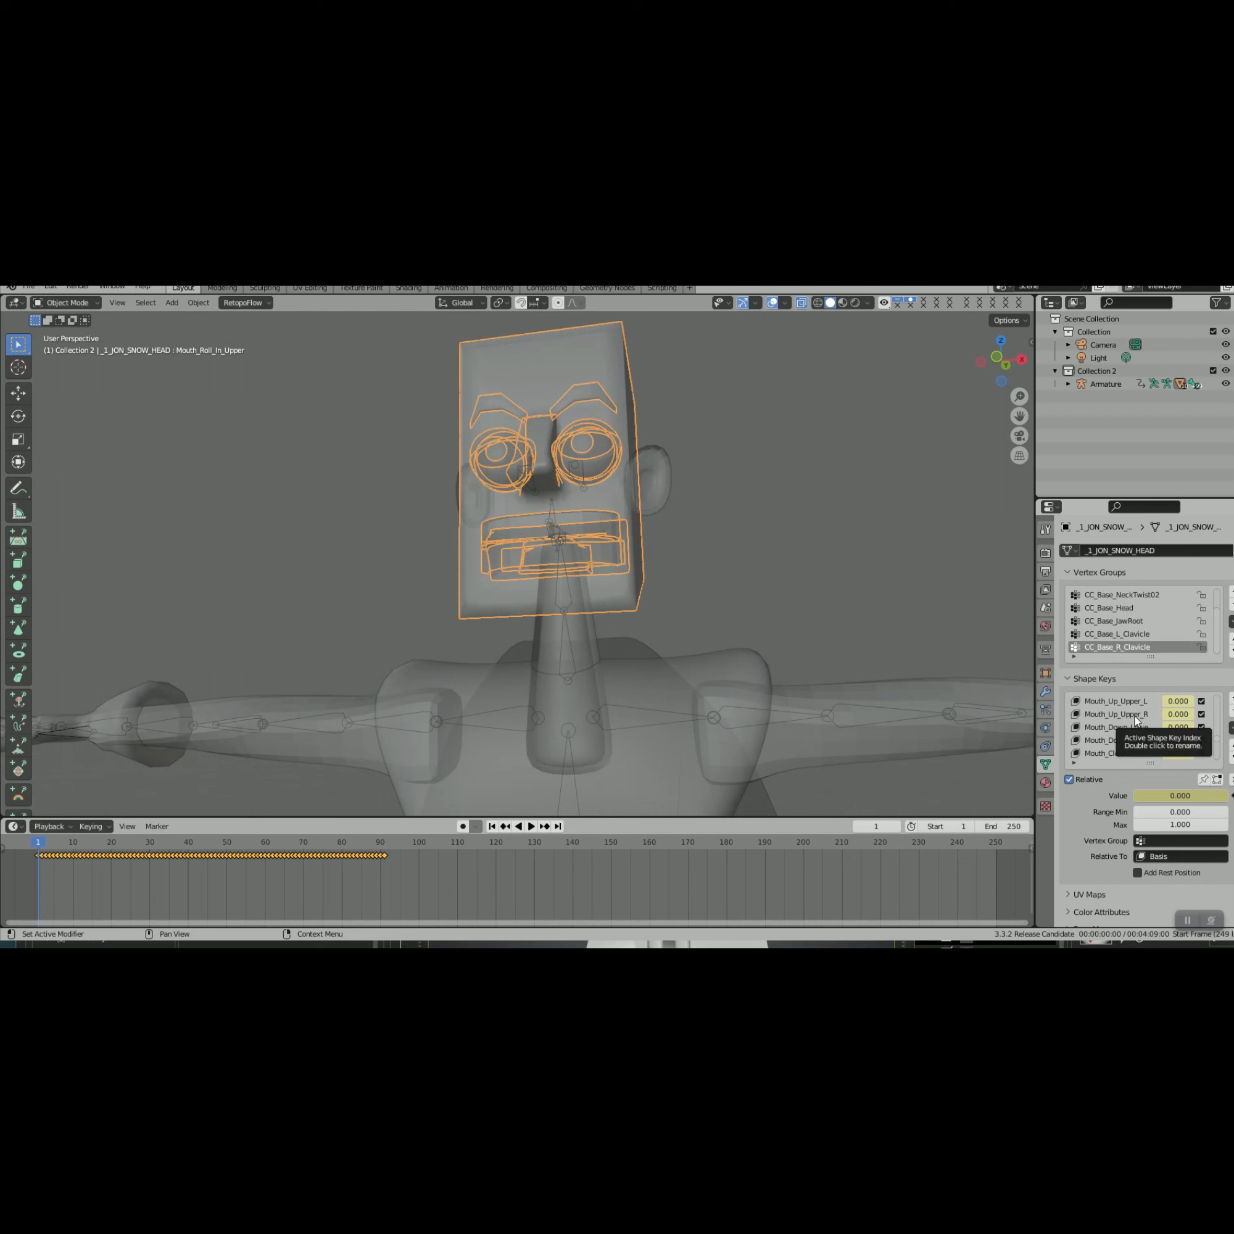
scroll(625, 621, "down", 1)
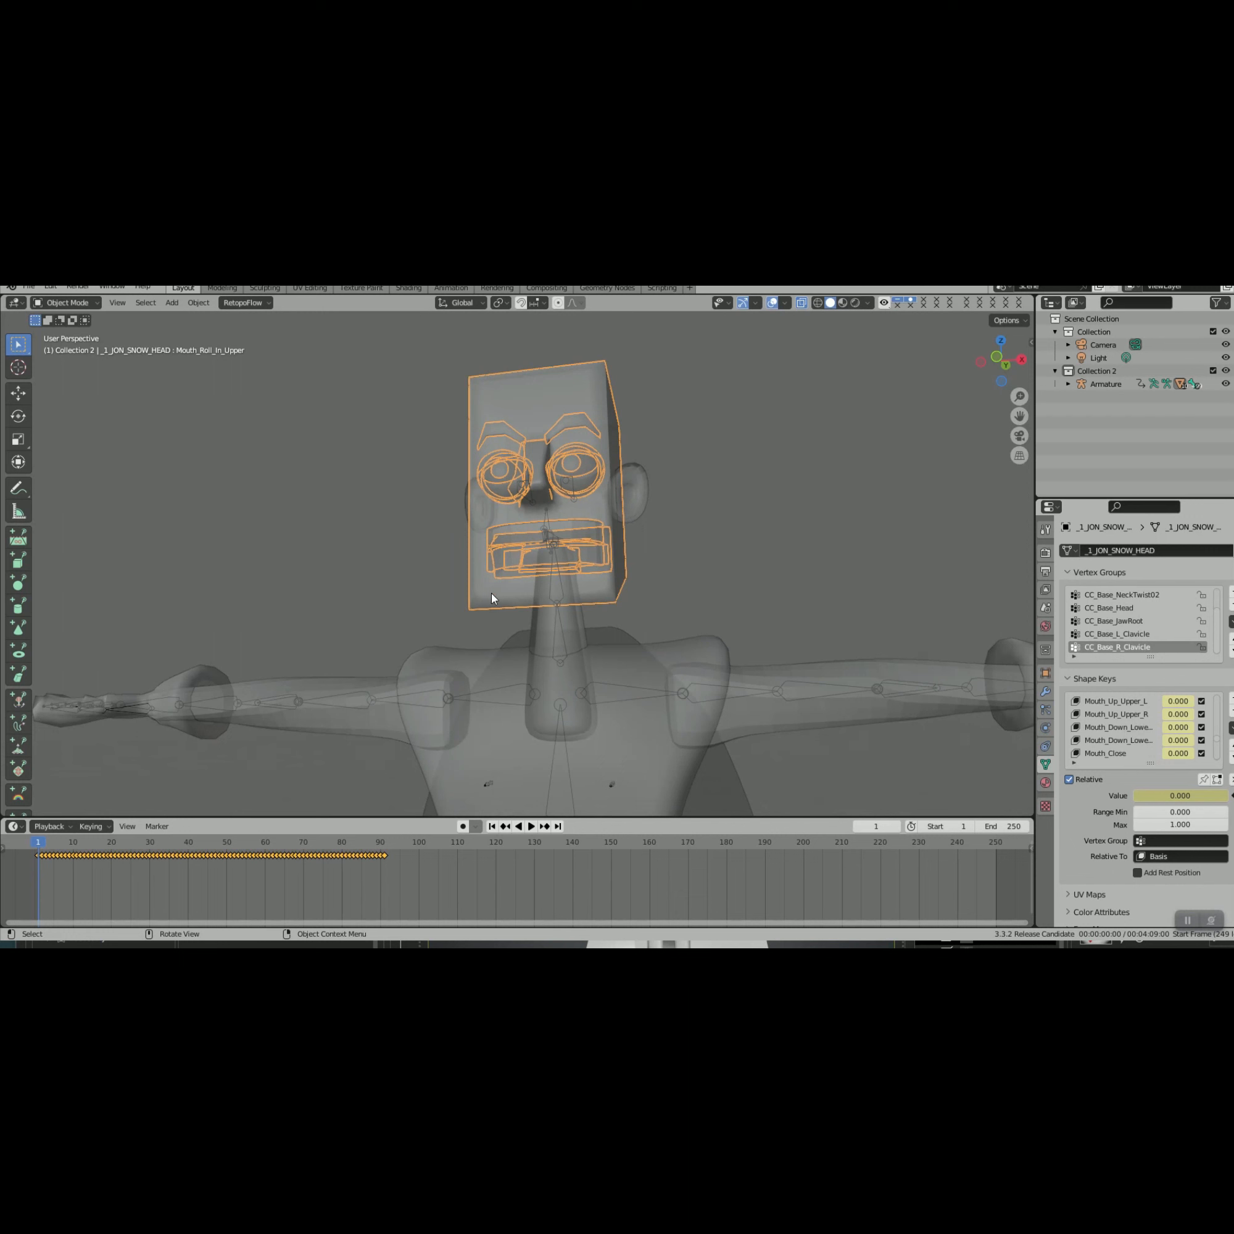
scroll(910, 641, "up", 2)
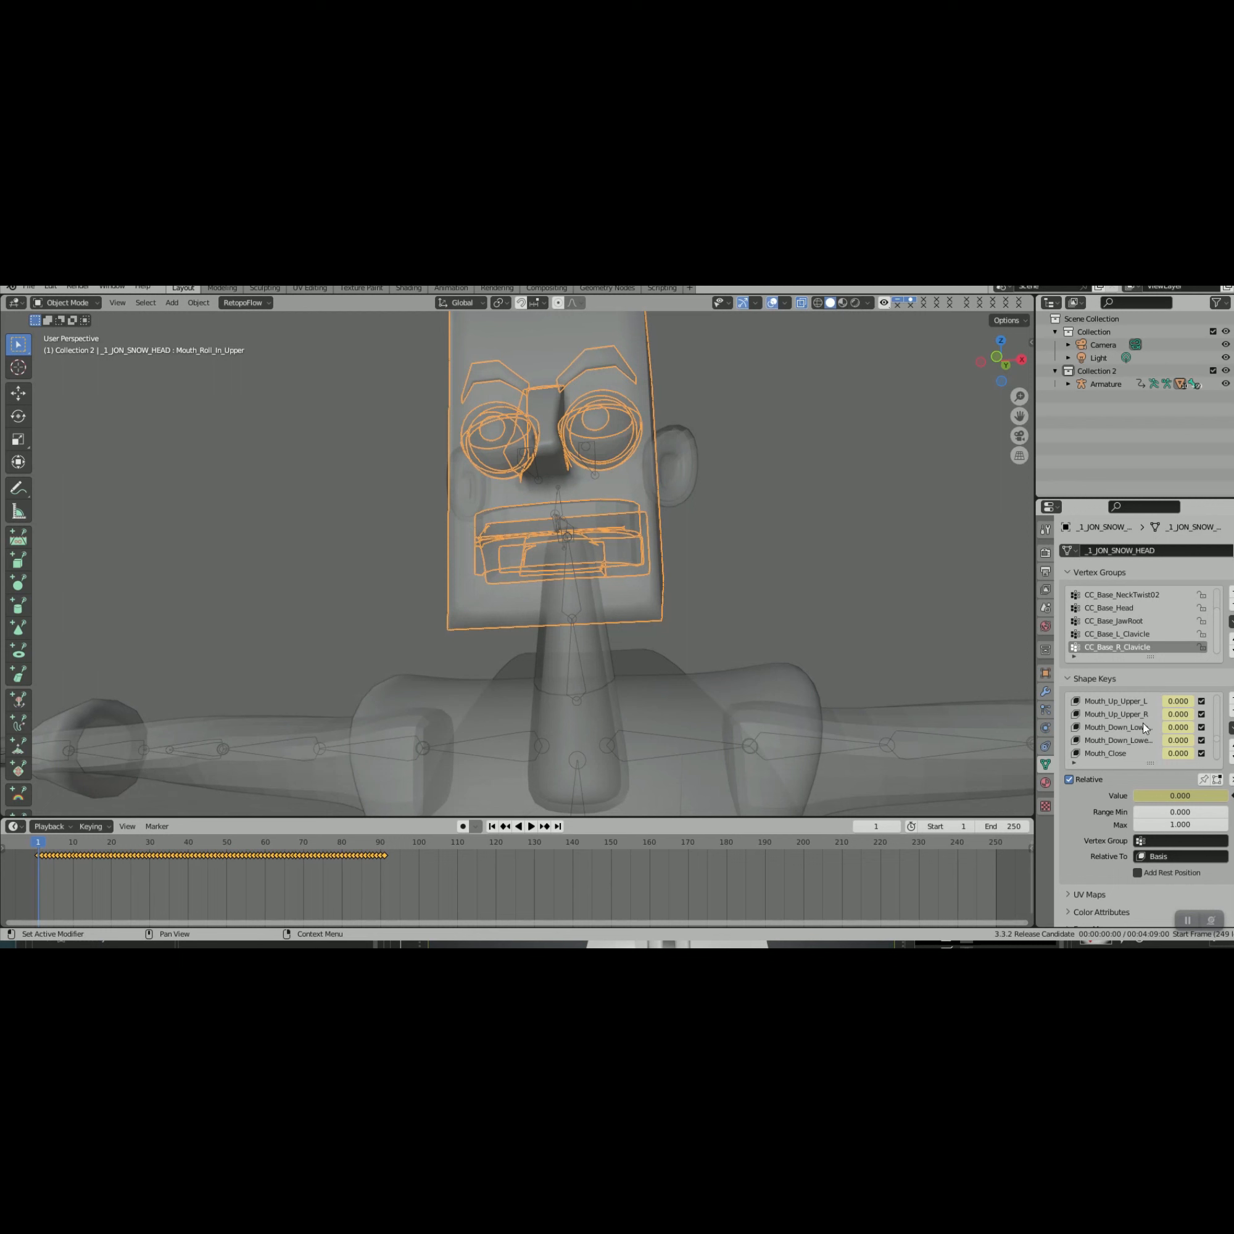
scroll(1102, 742, "down", 2)
mouse_move(661, 660)
middle_mouse_down()
mouse_move(637, 642)
mouse_move(674, 656)
middle_mouse_up()
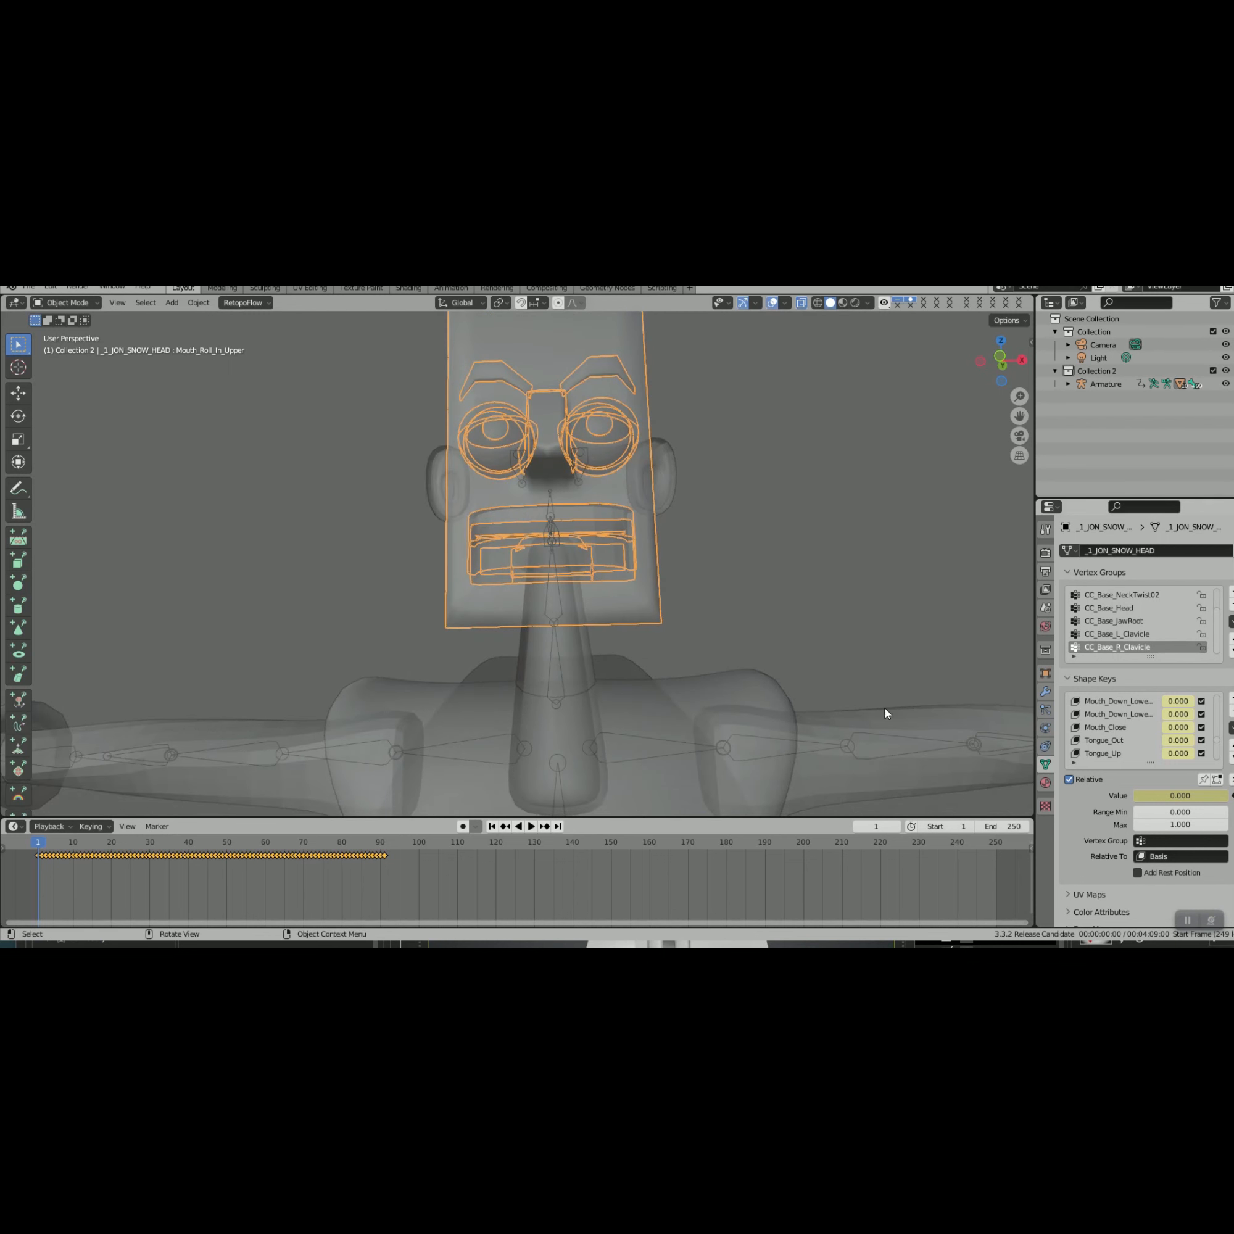
mouse_move(661, 609)
middle_mouse_down()
mouse_move(603, 636)
mouse_move(655, 627)
middle_mouse_up()
scroll(1124, 724, "down", 3)
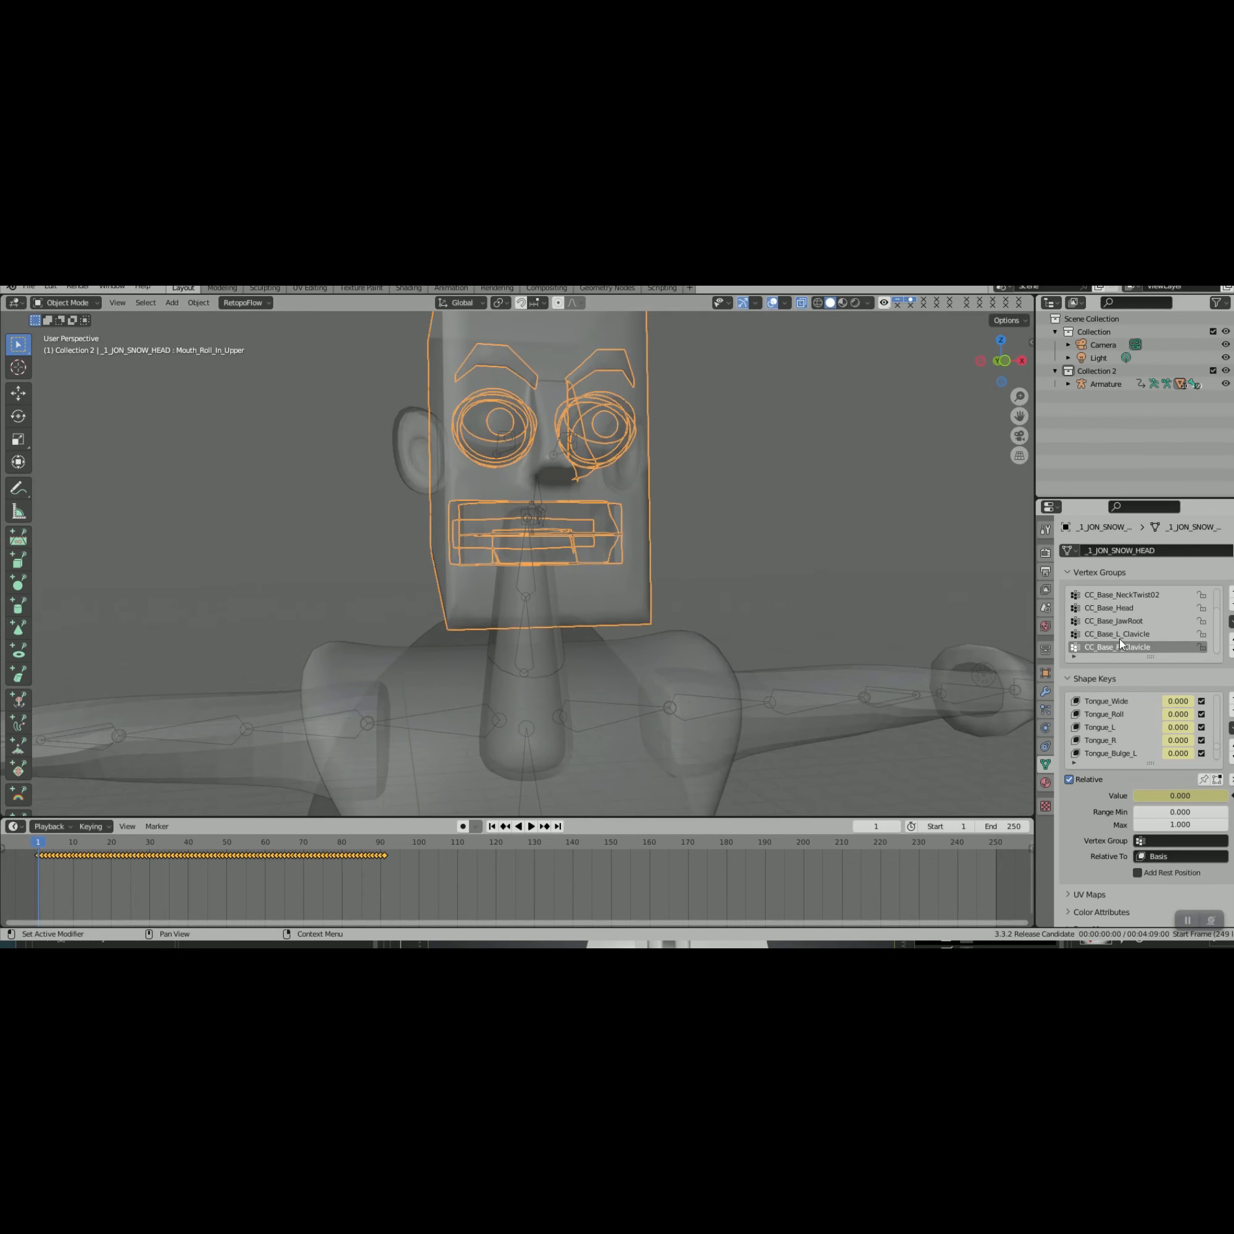
scroll(1120, 744, "down", 5)
scroll(1117, 732, "up", 1)
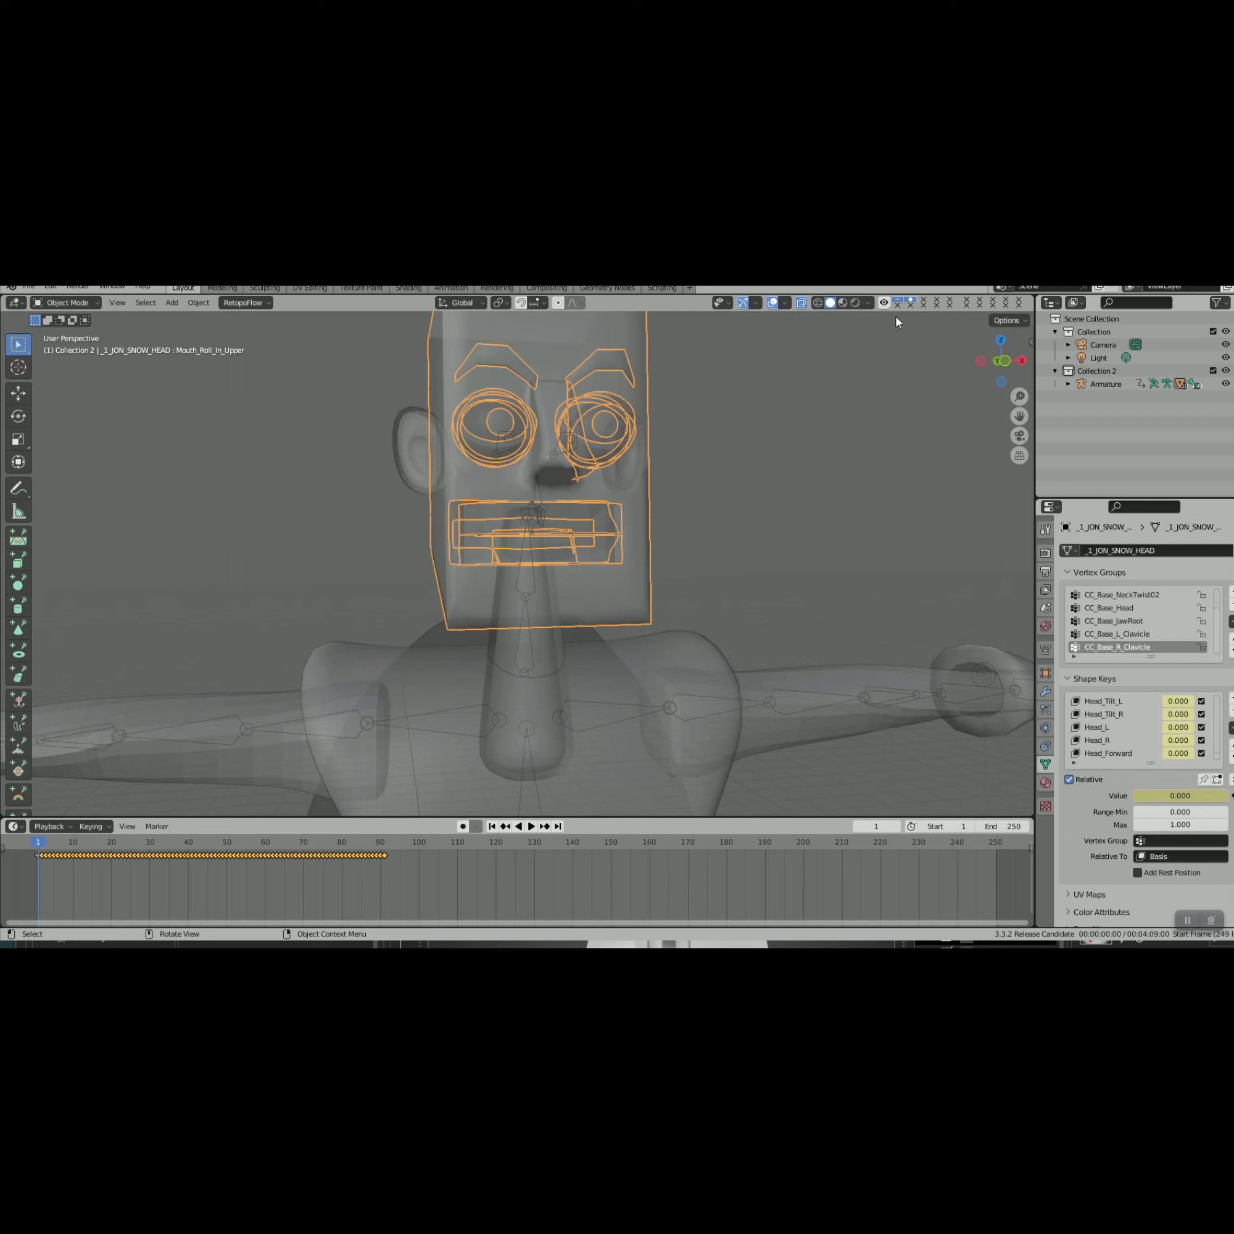
Switch back to Character Creator, move its window into full view and check the EyeLid and Brow expression sliders
key("super+Tab")
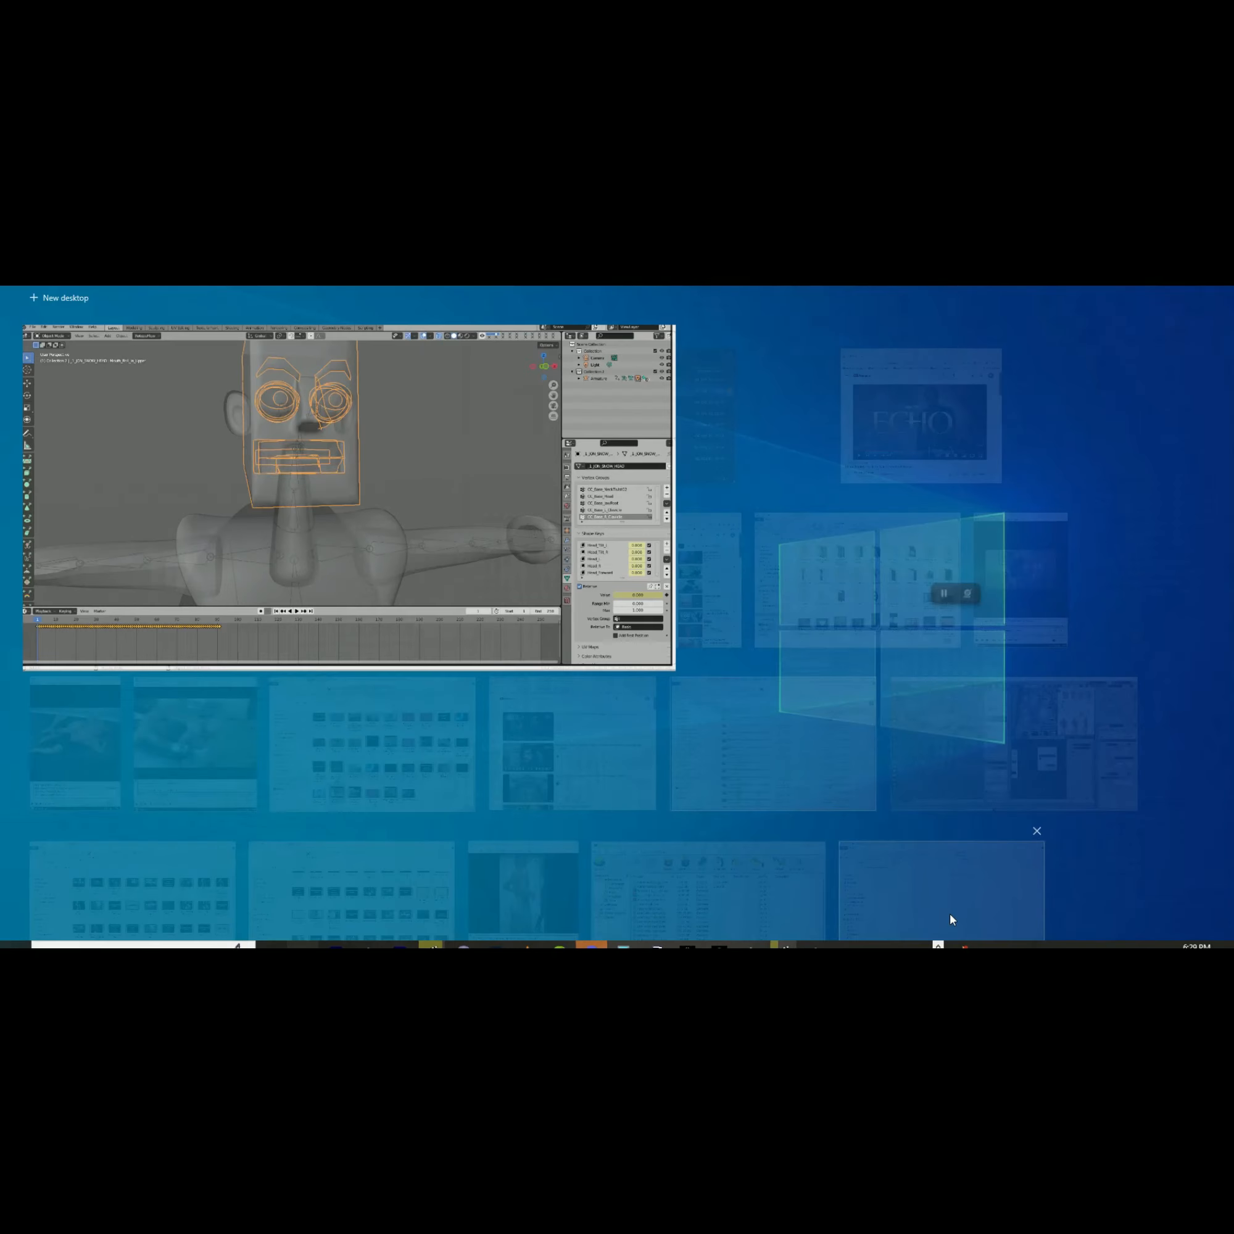
left_click(419, 416)
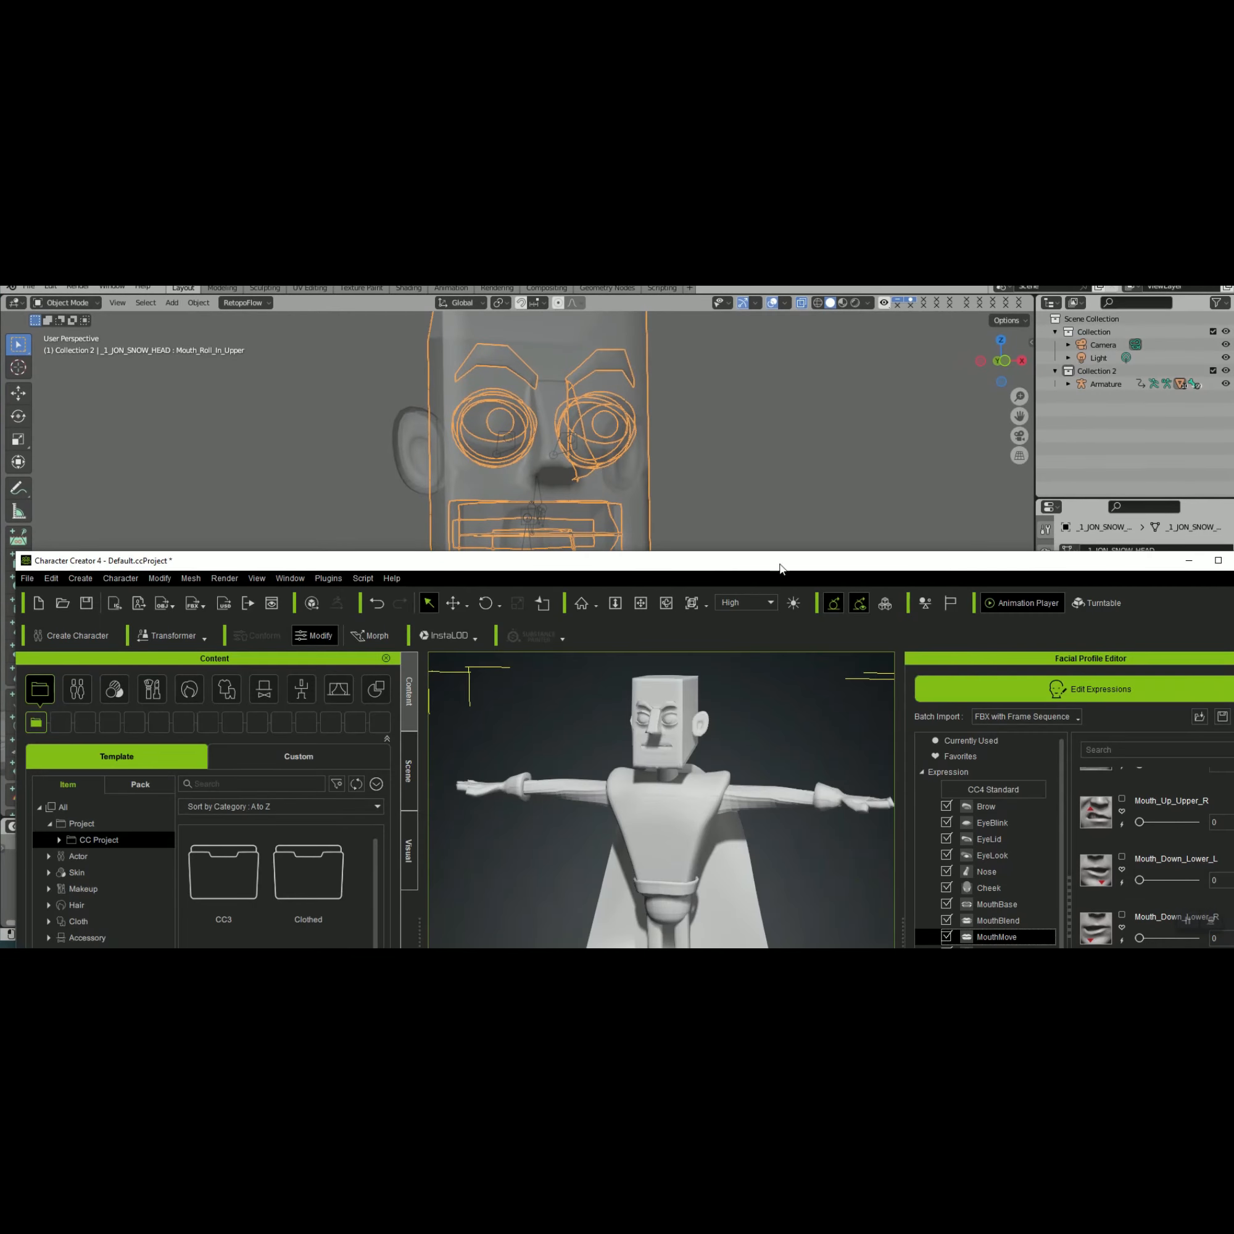
left_click_drag(779, 560, 795, 313)
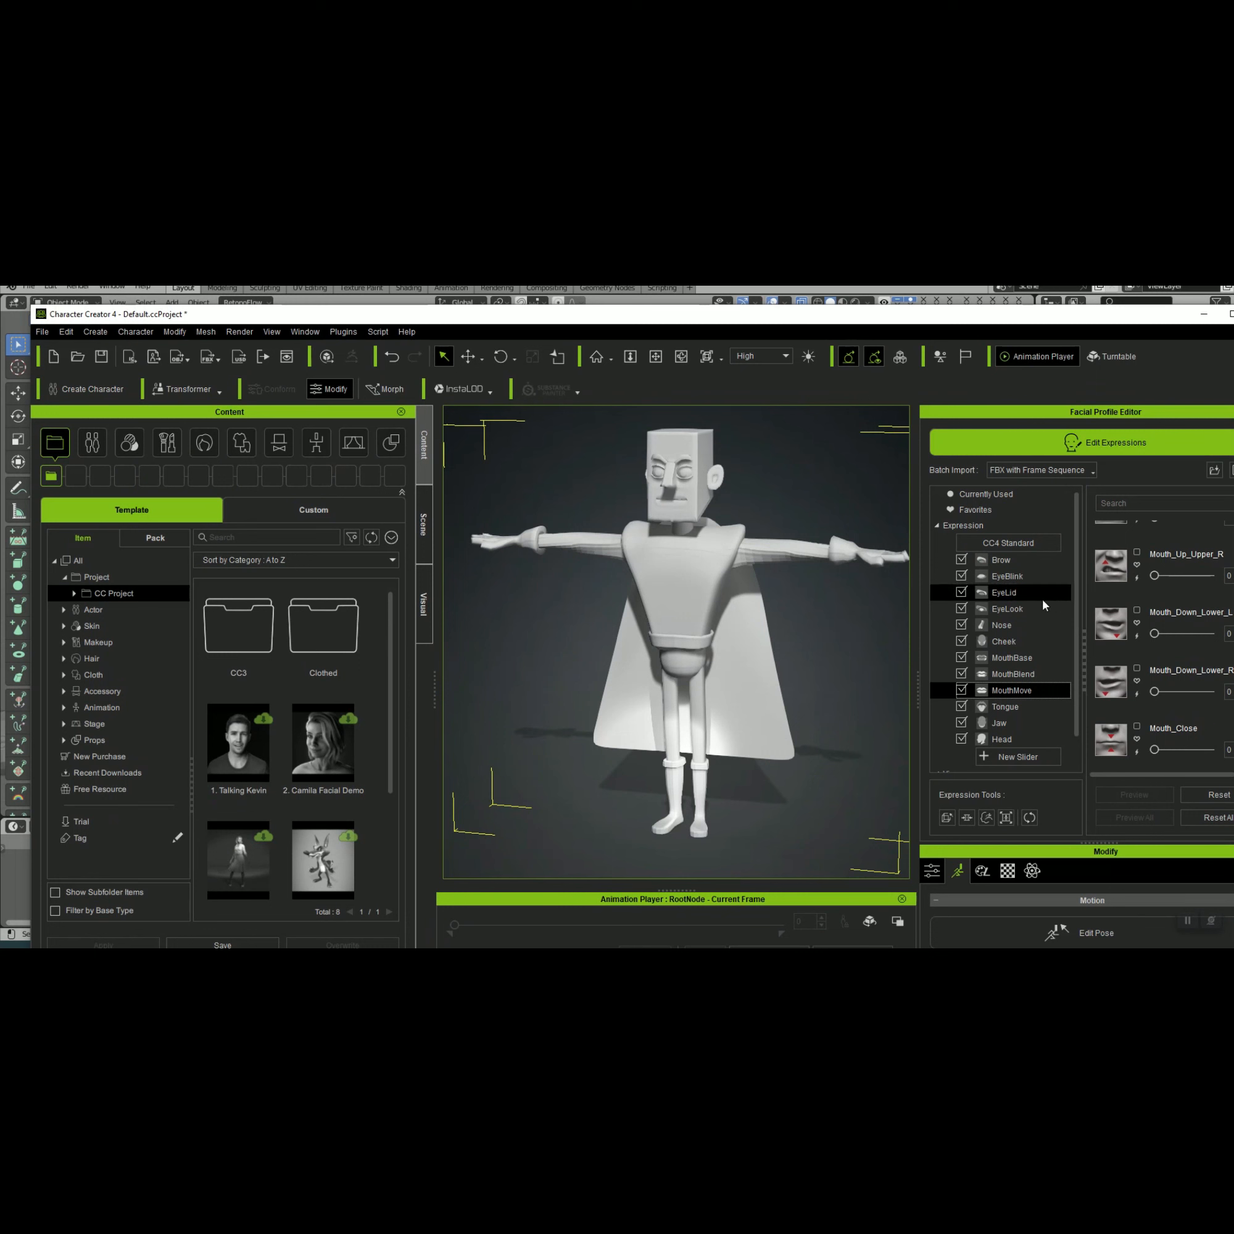
left_click(1011, 592)
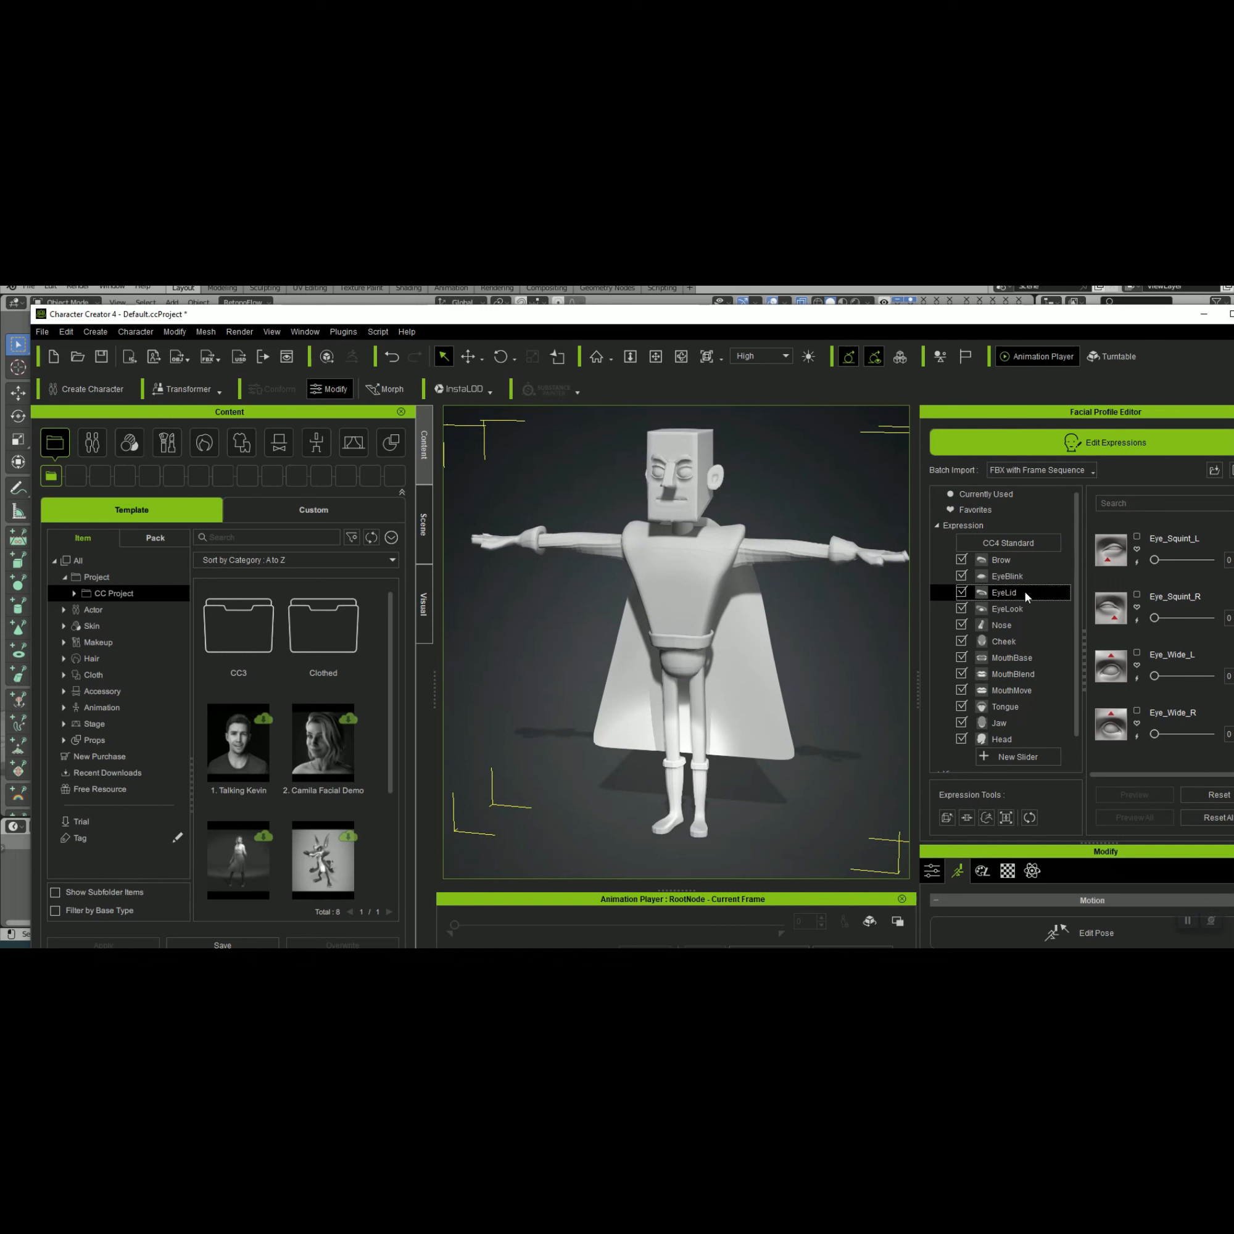
left_click(1002, 561)
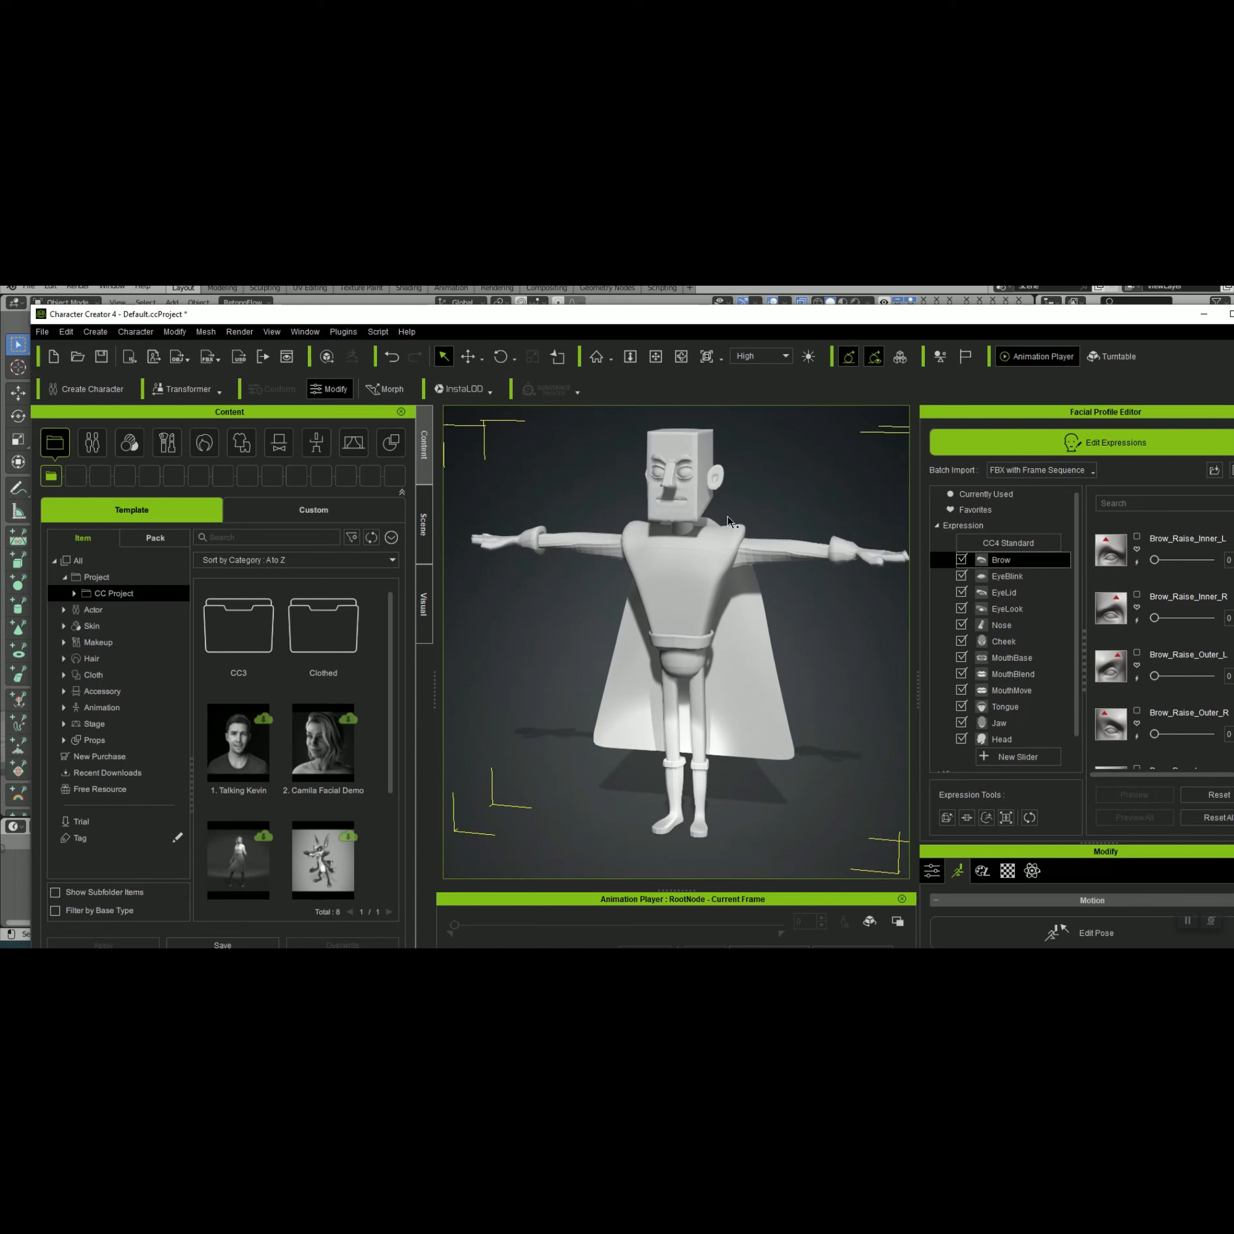
Show the EyeBlink expressions and try the Eye_Blink_R and Eye_Blink_L sliders on the character
scroll(721, 512, "up", 2)
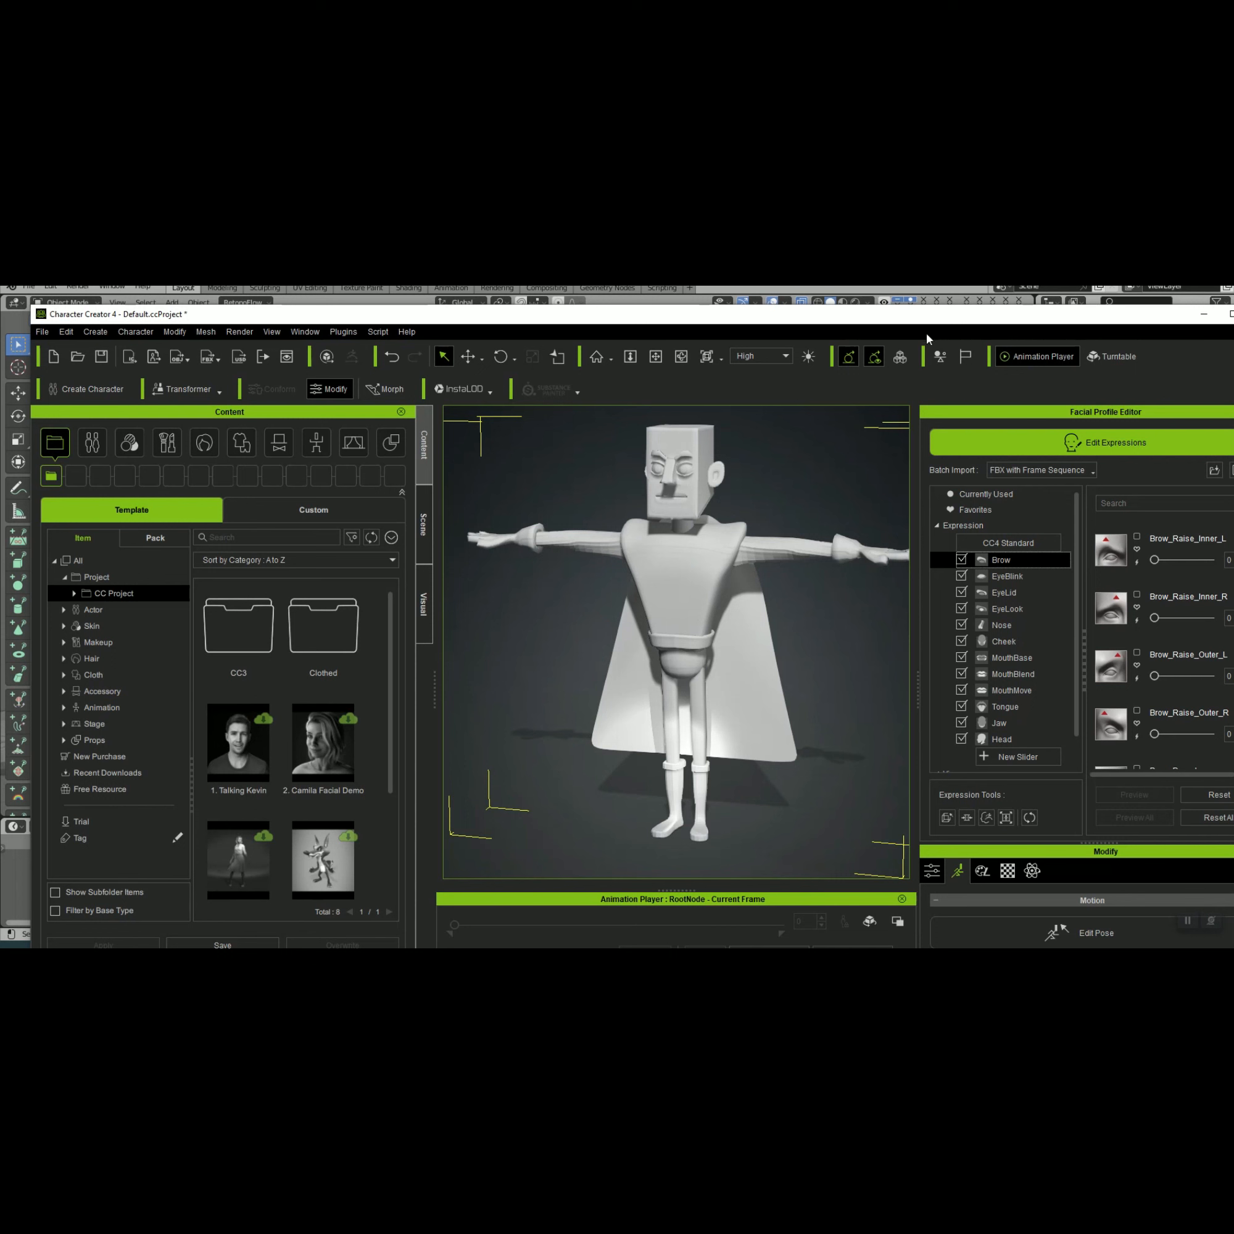
left_click(1006, 577)
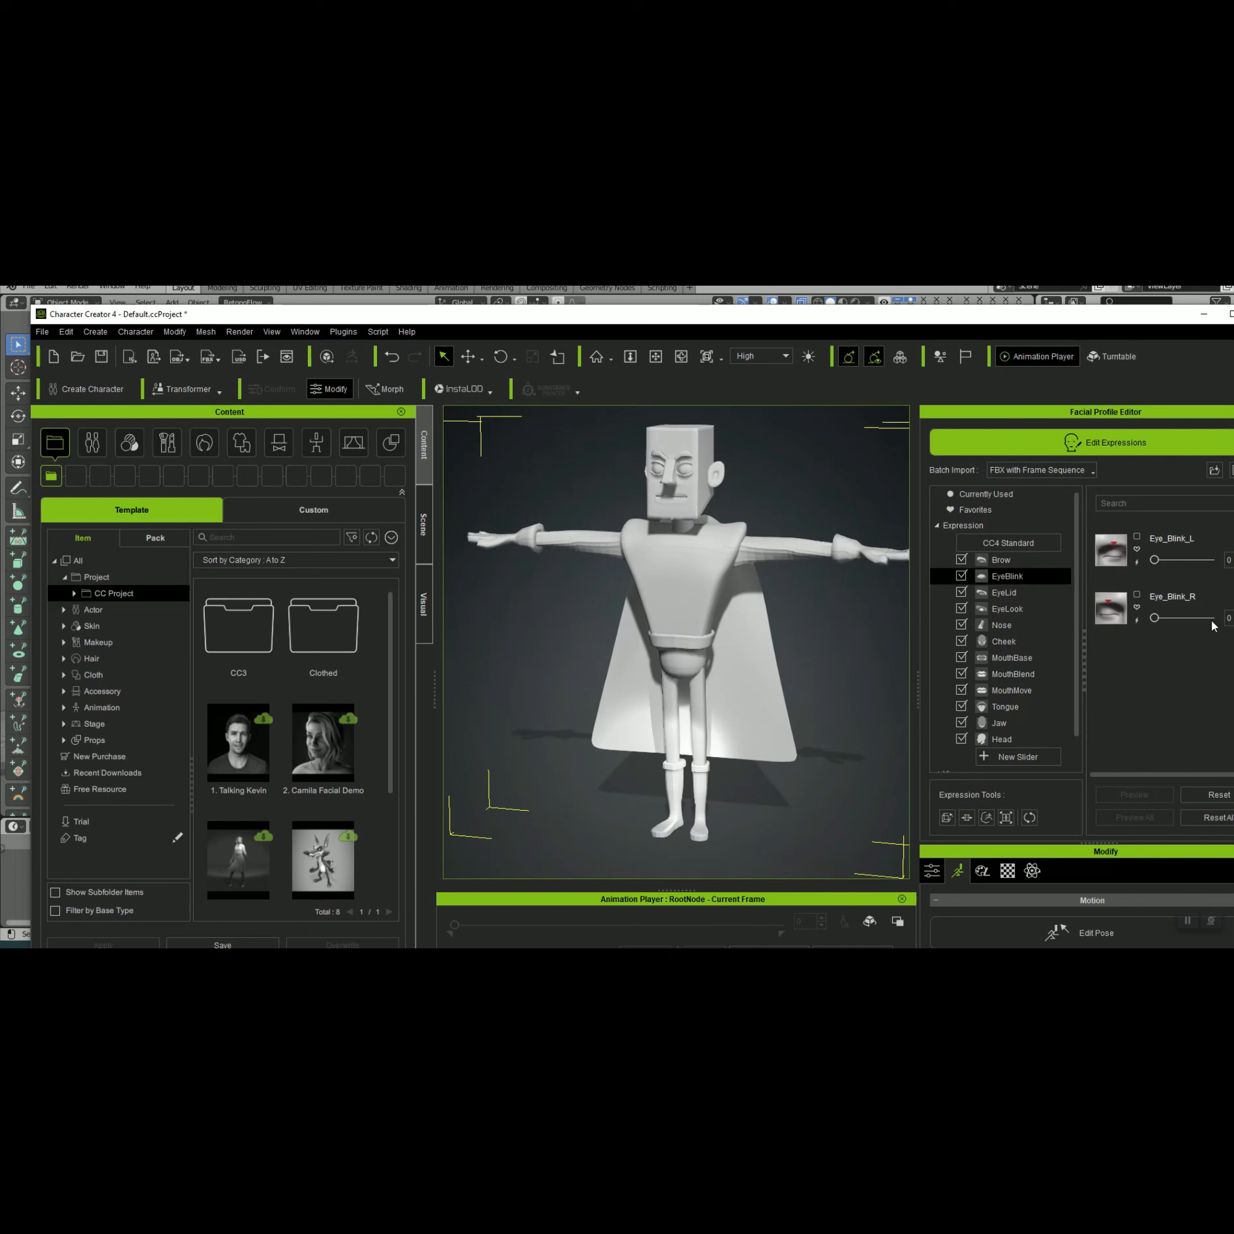
left_click_drag(1154, 618, 1076, 582)
left_click_drag(1154, 561, 1066, 561)
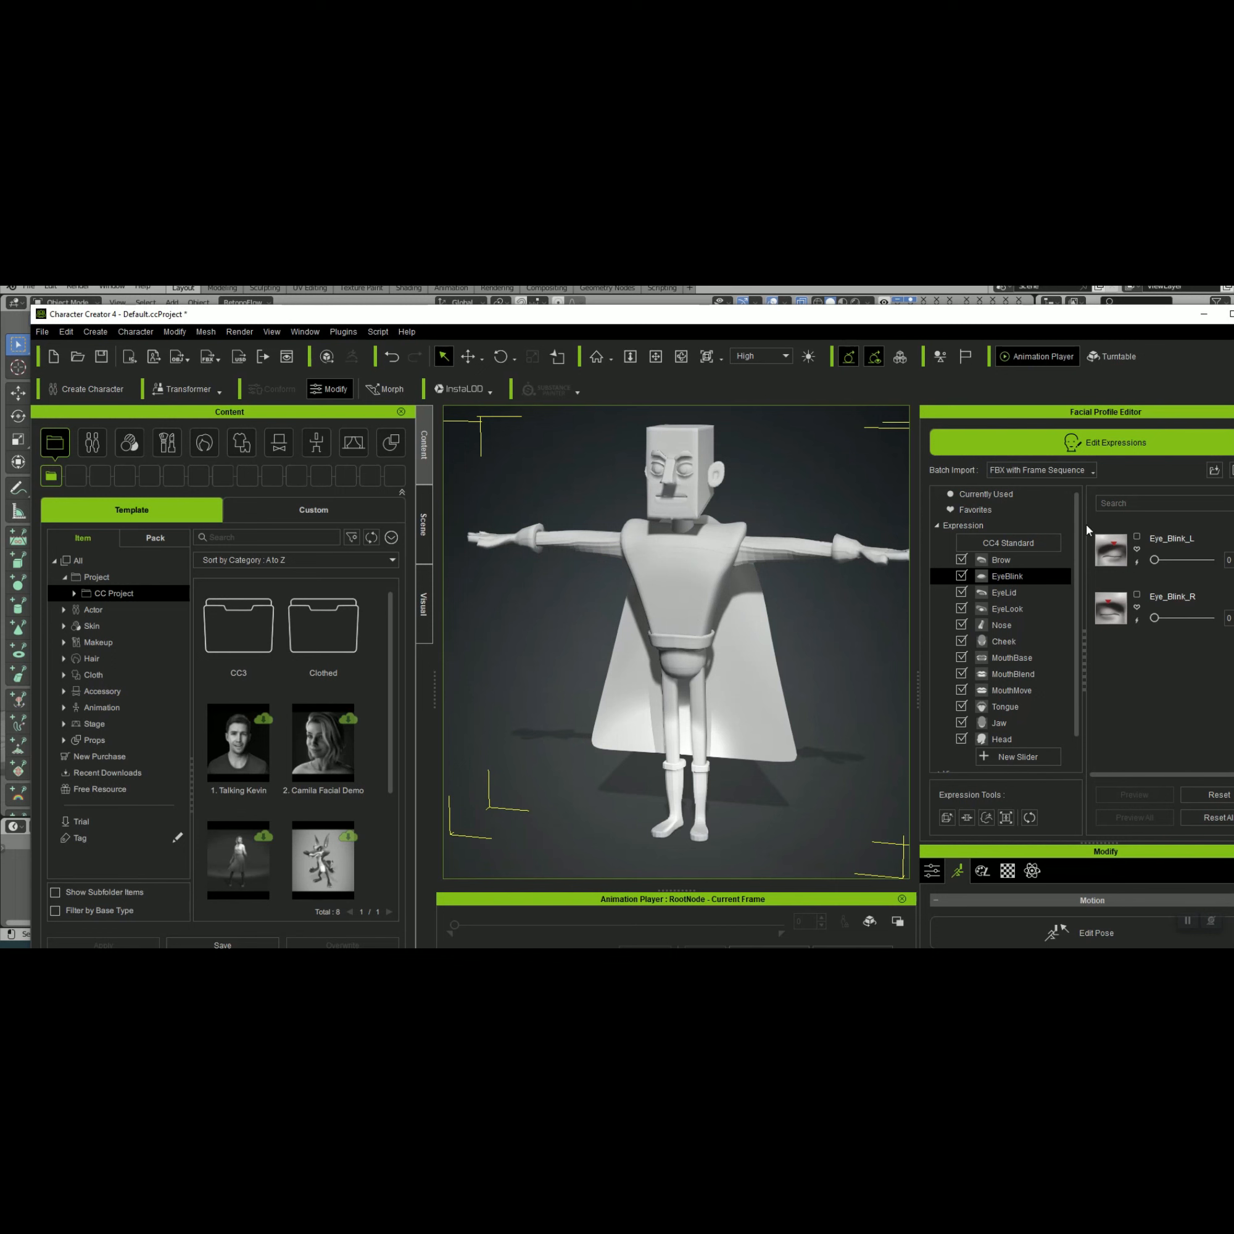